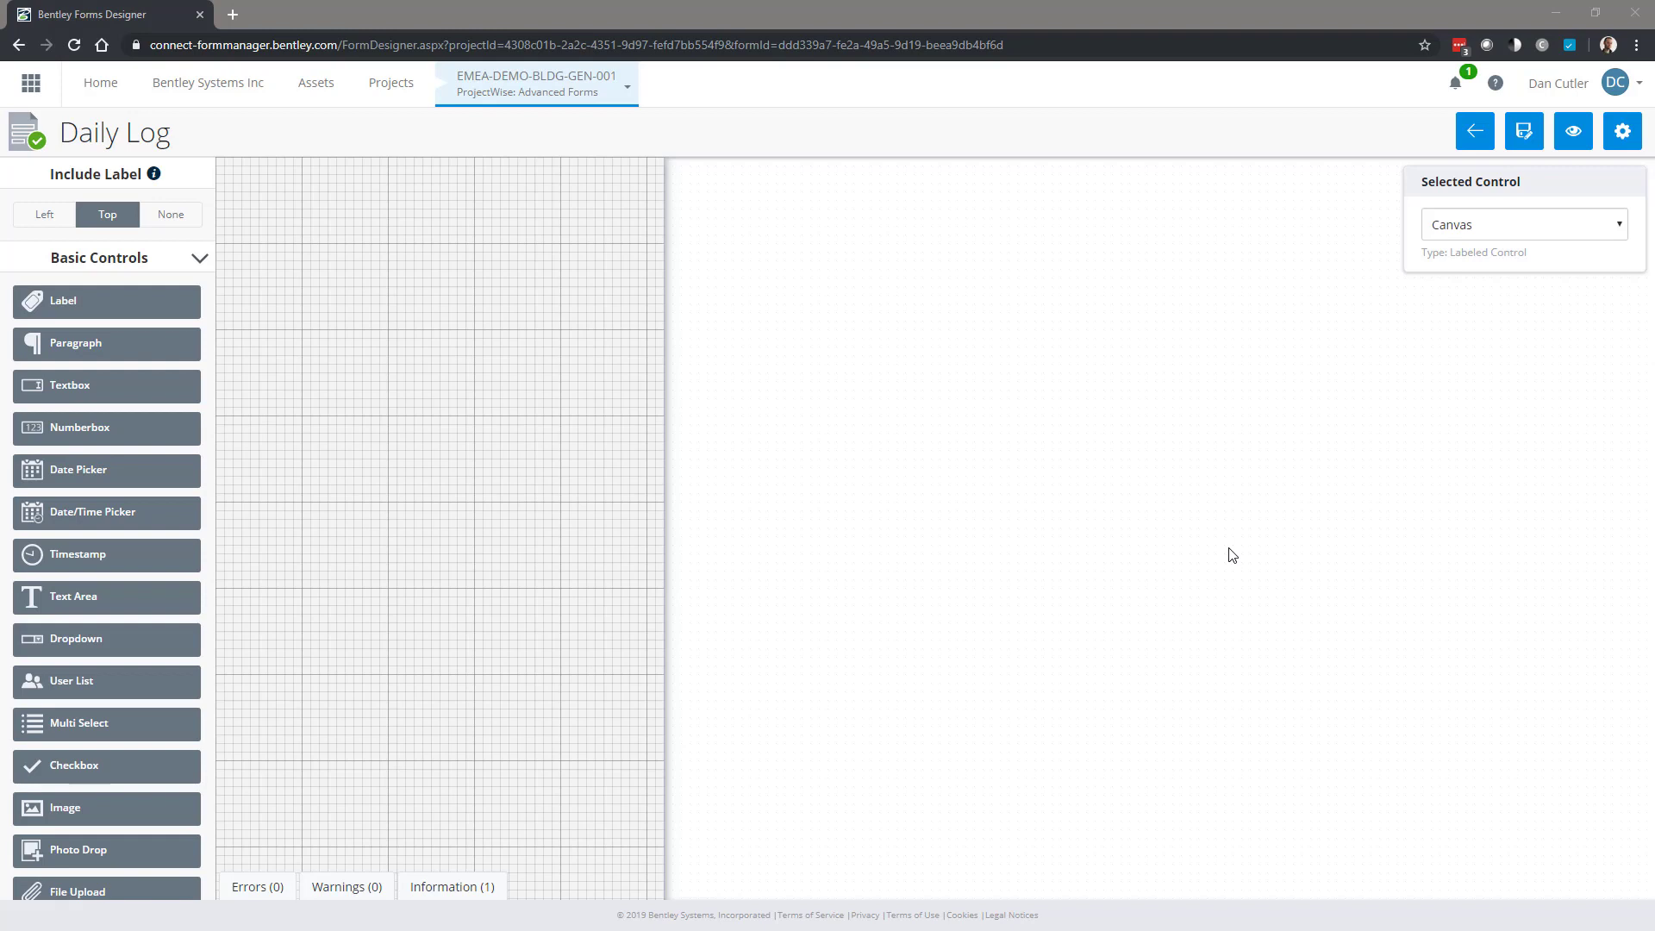
Scroll the Daily Log form canvas down and back up.
scroll(129, 604, "down", 4)
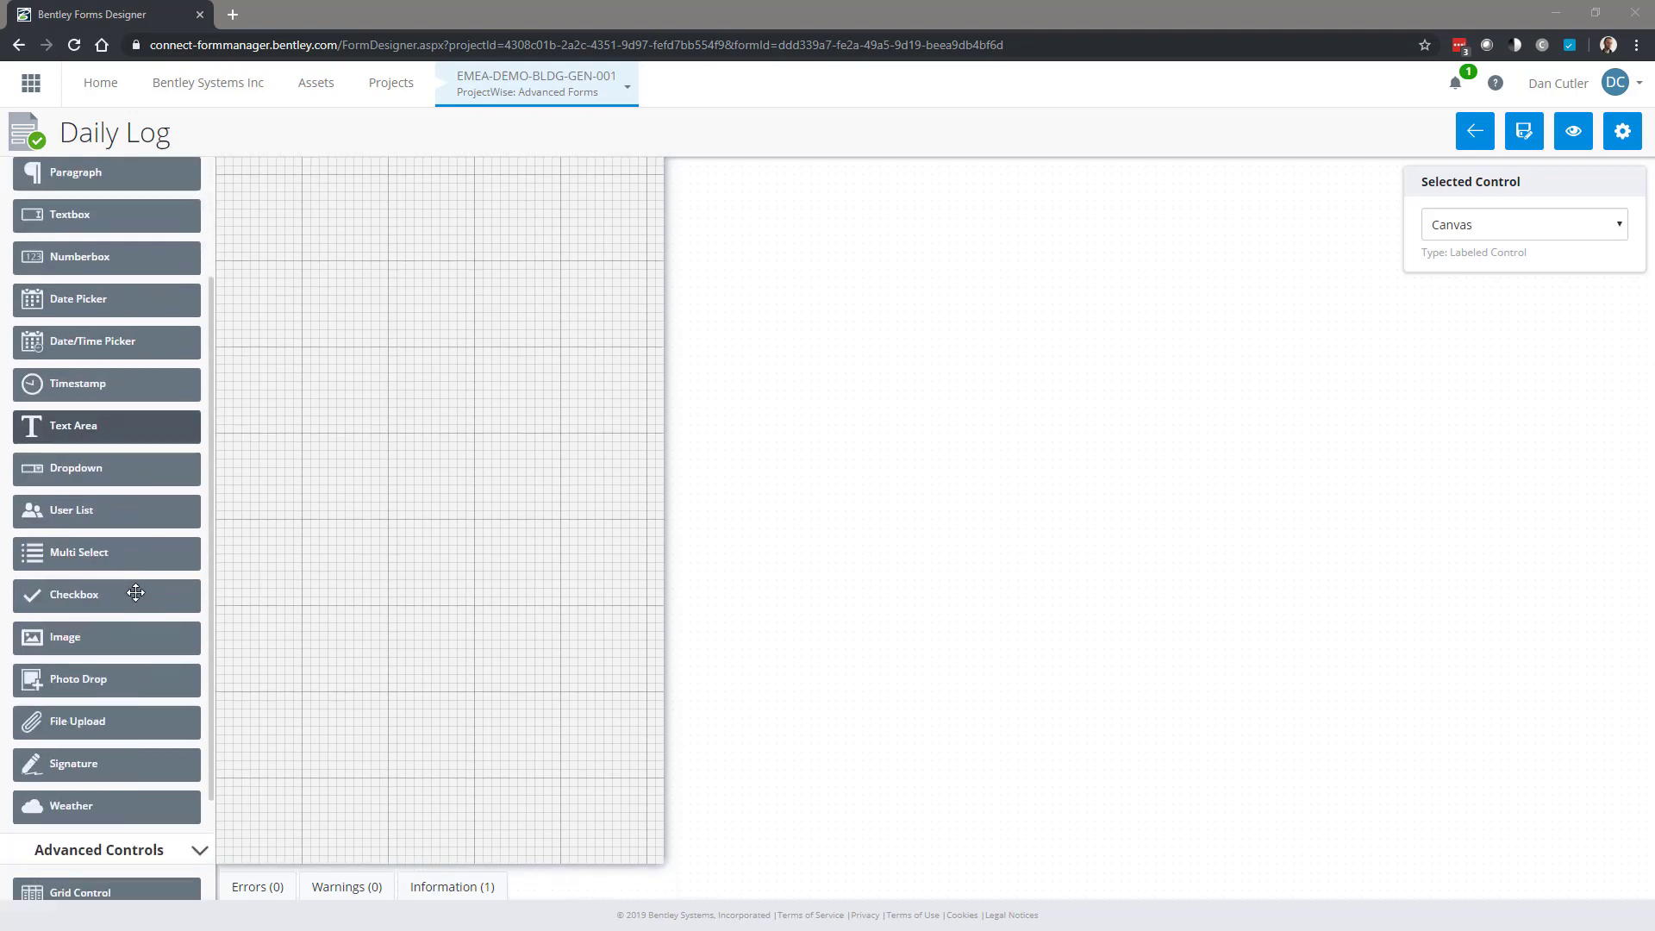
scroll(136, 592, "up", 4)
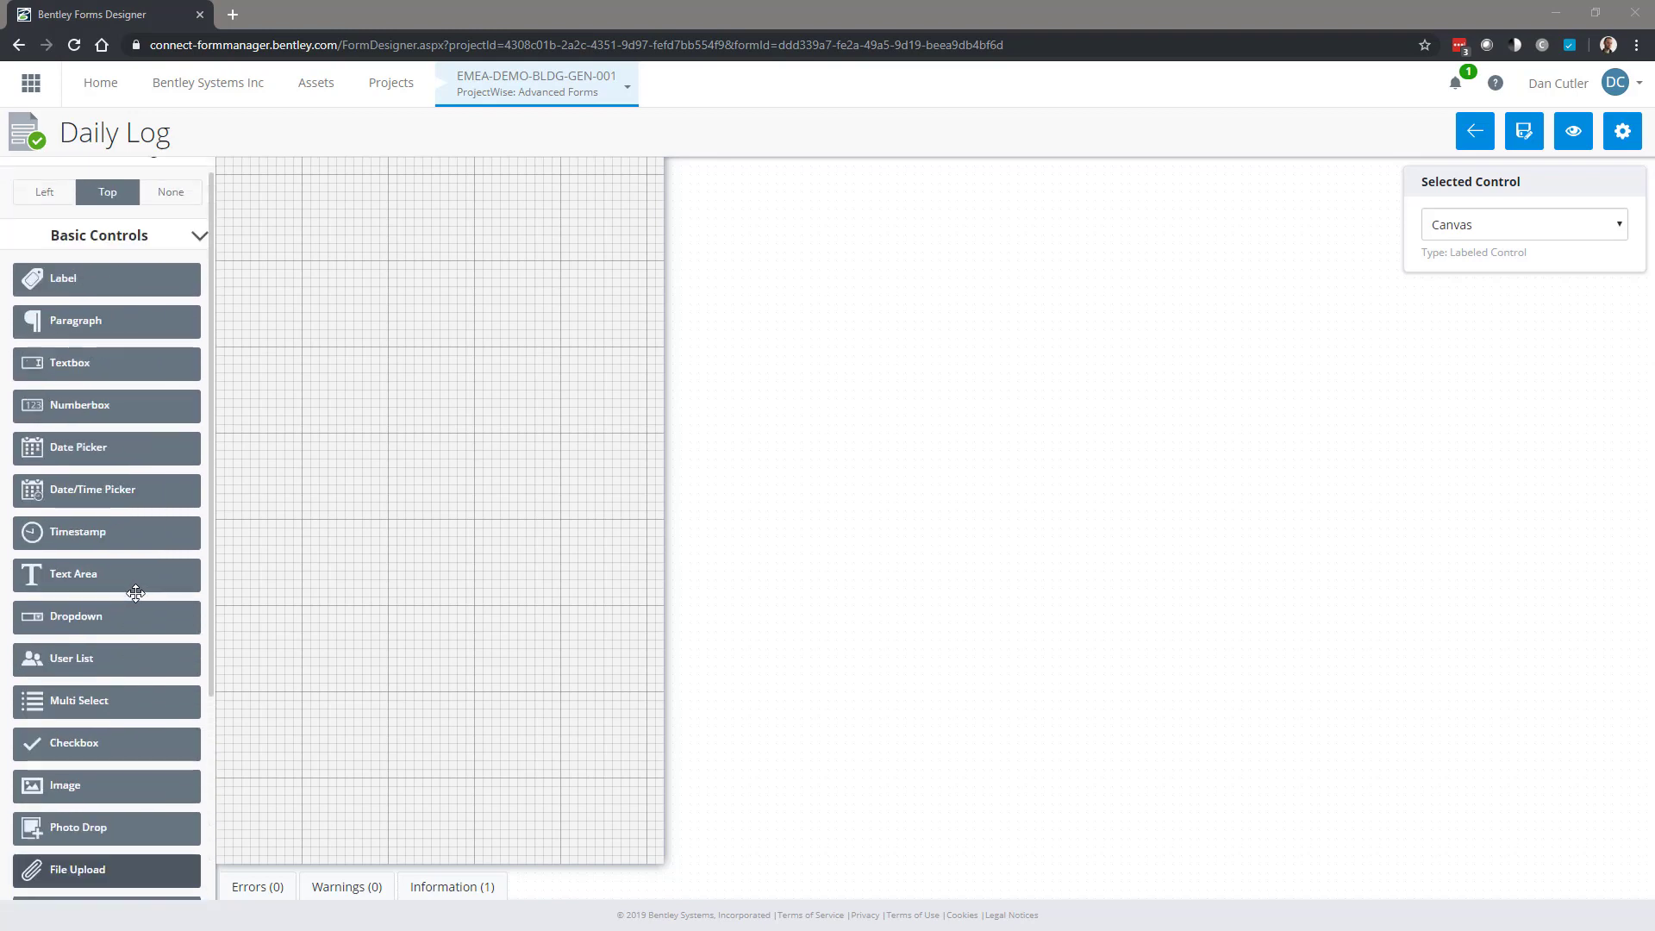
Place a textbox near the top of the form and set its label to 'Textbox'.
left_click_drag(67, 391, 370, 315)
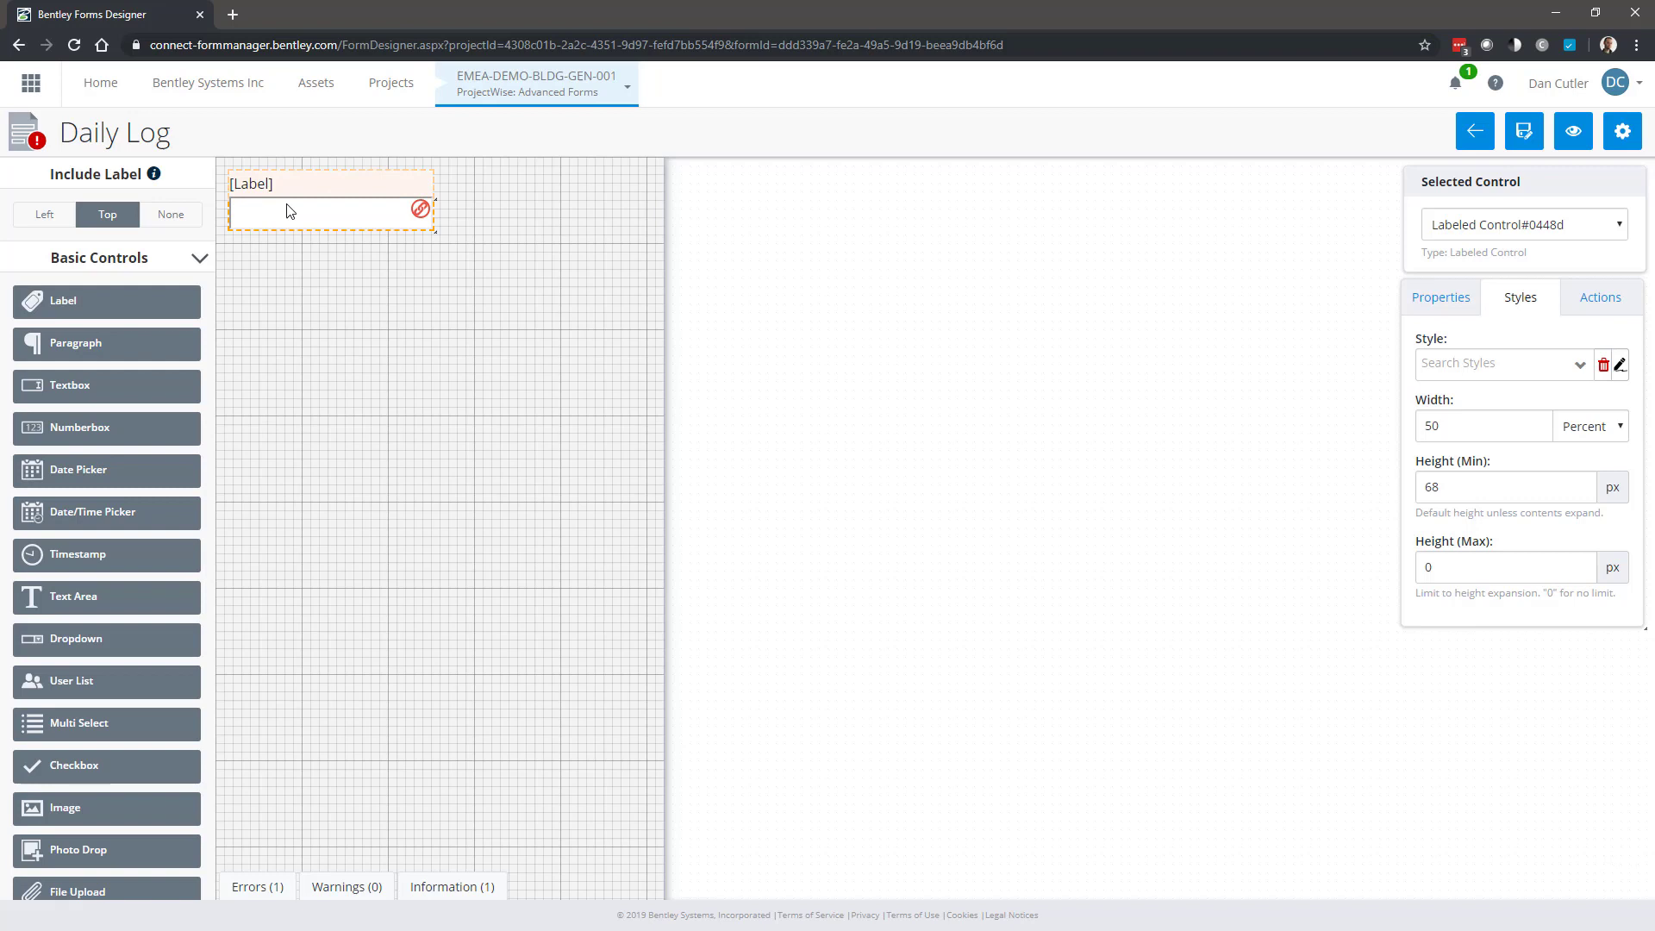
left_click(292, 180)
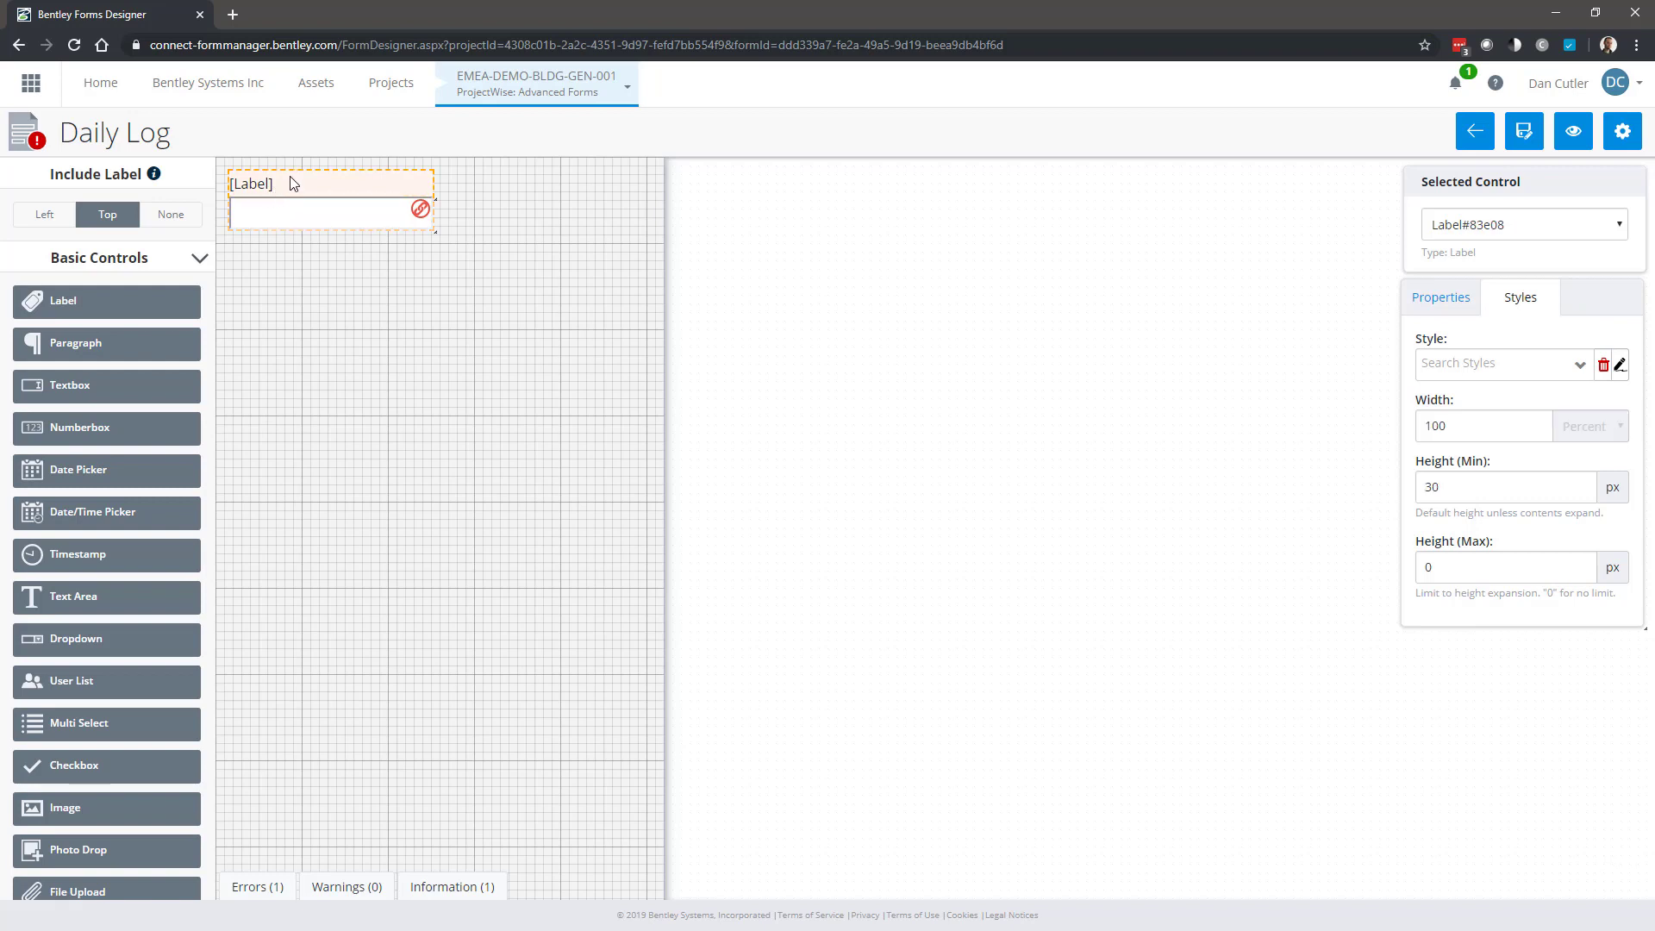
left_click(270, 186)
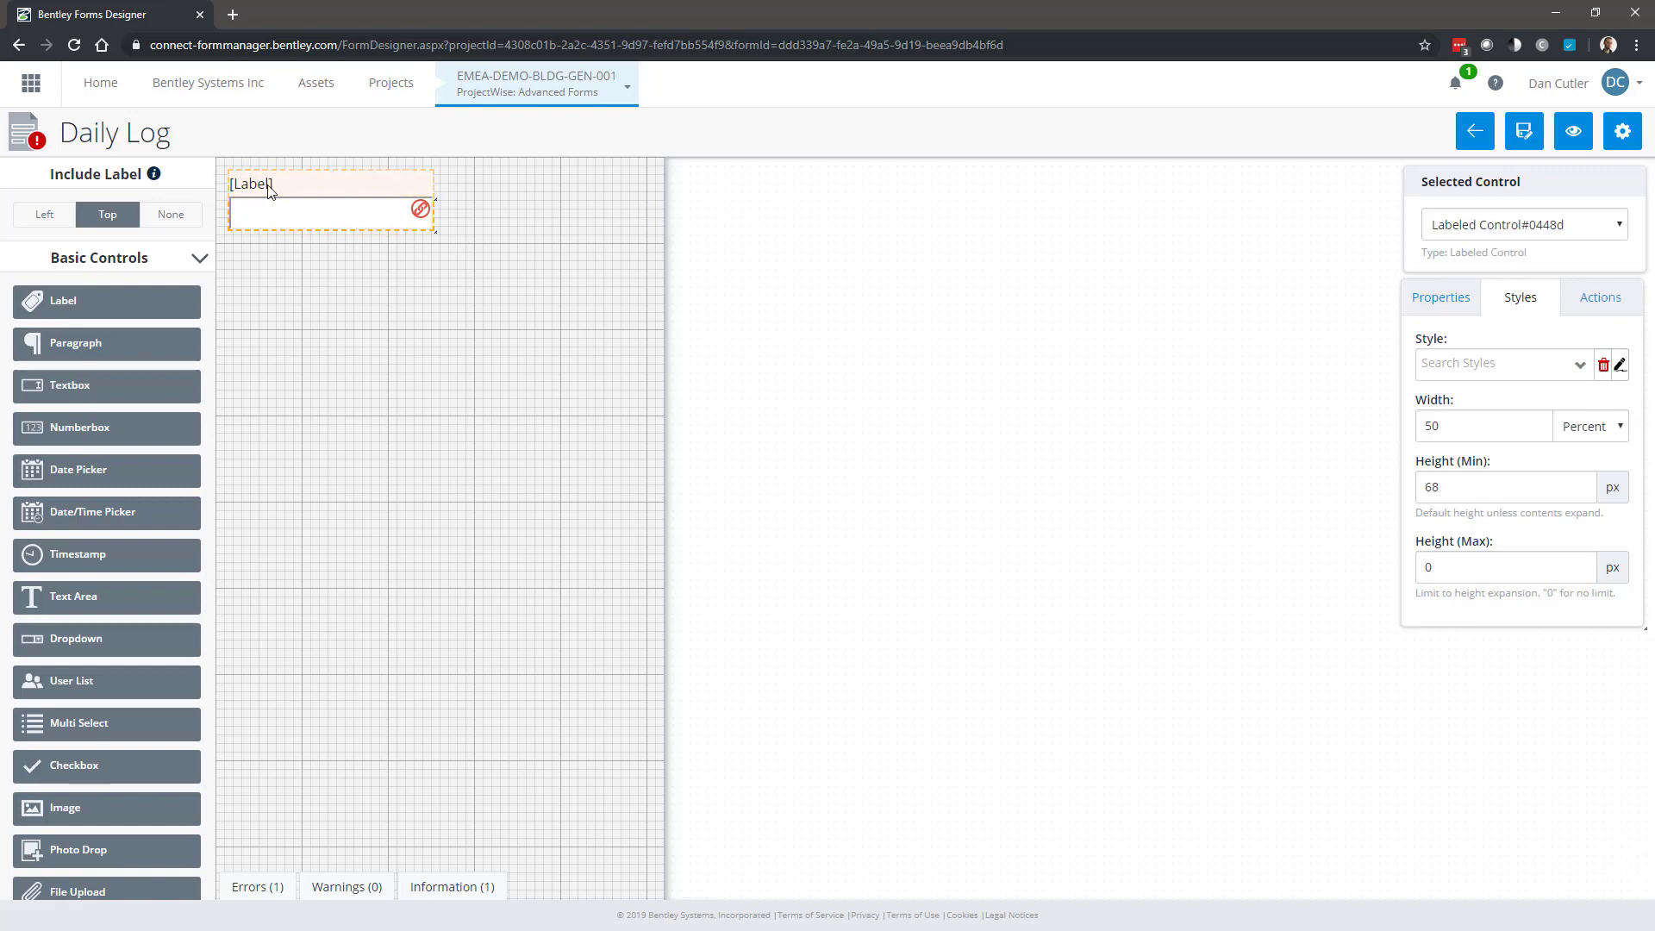
left_click(301, 188)
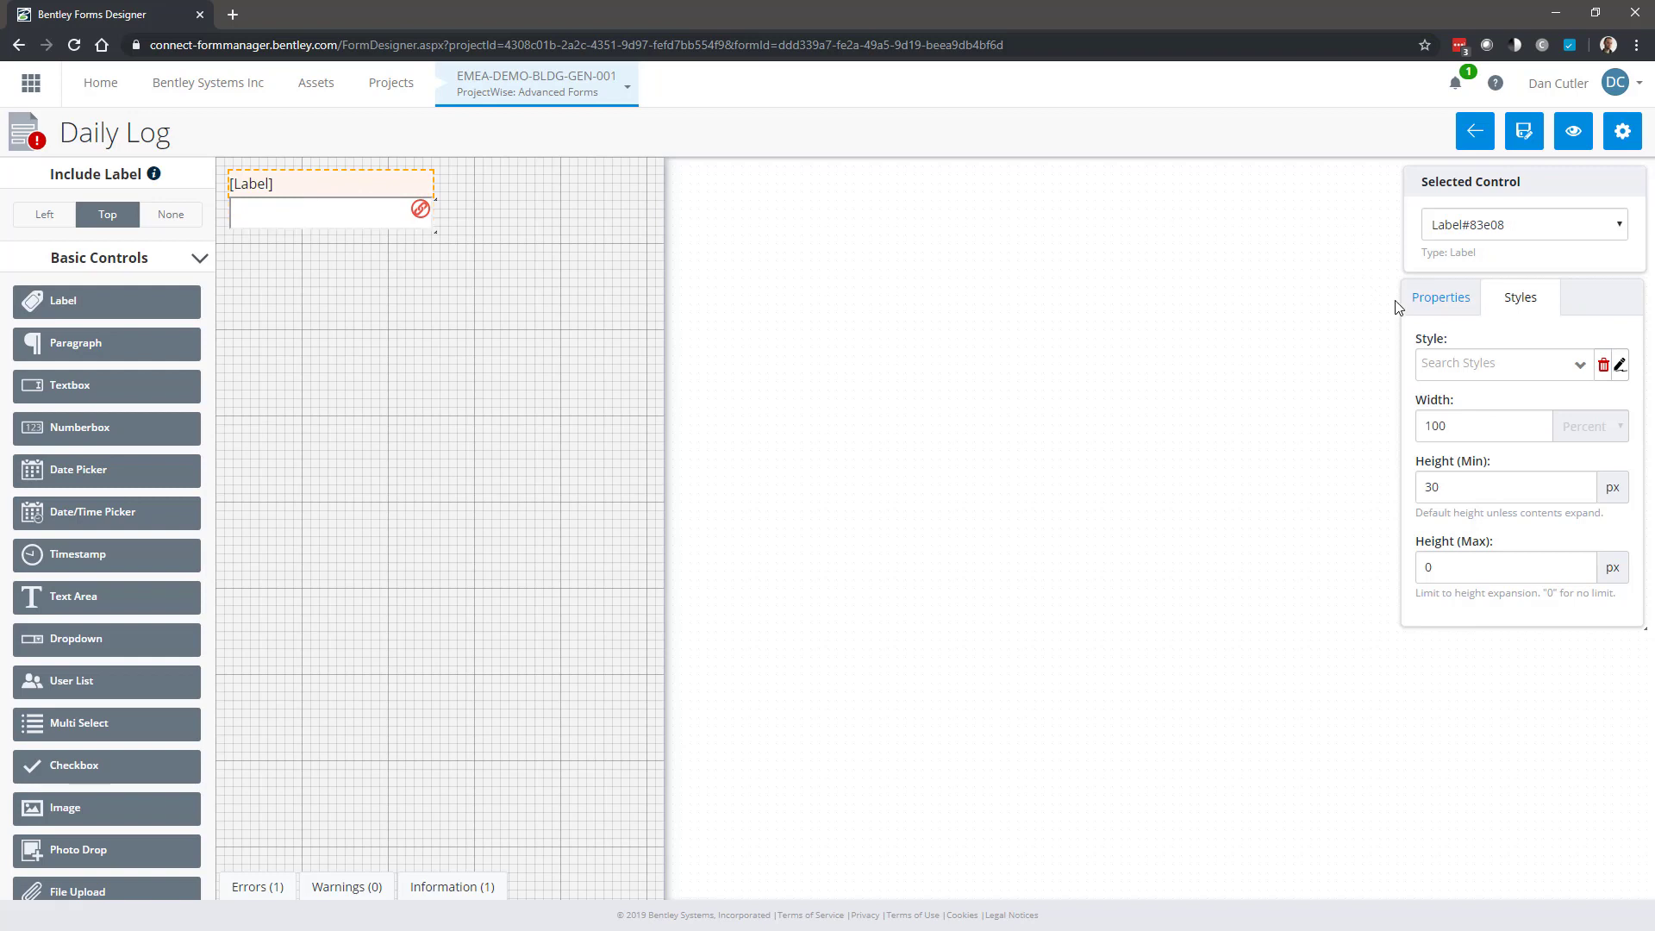
left_click(1433, 299)
left_click(1463, 495)
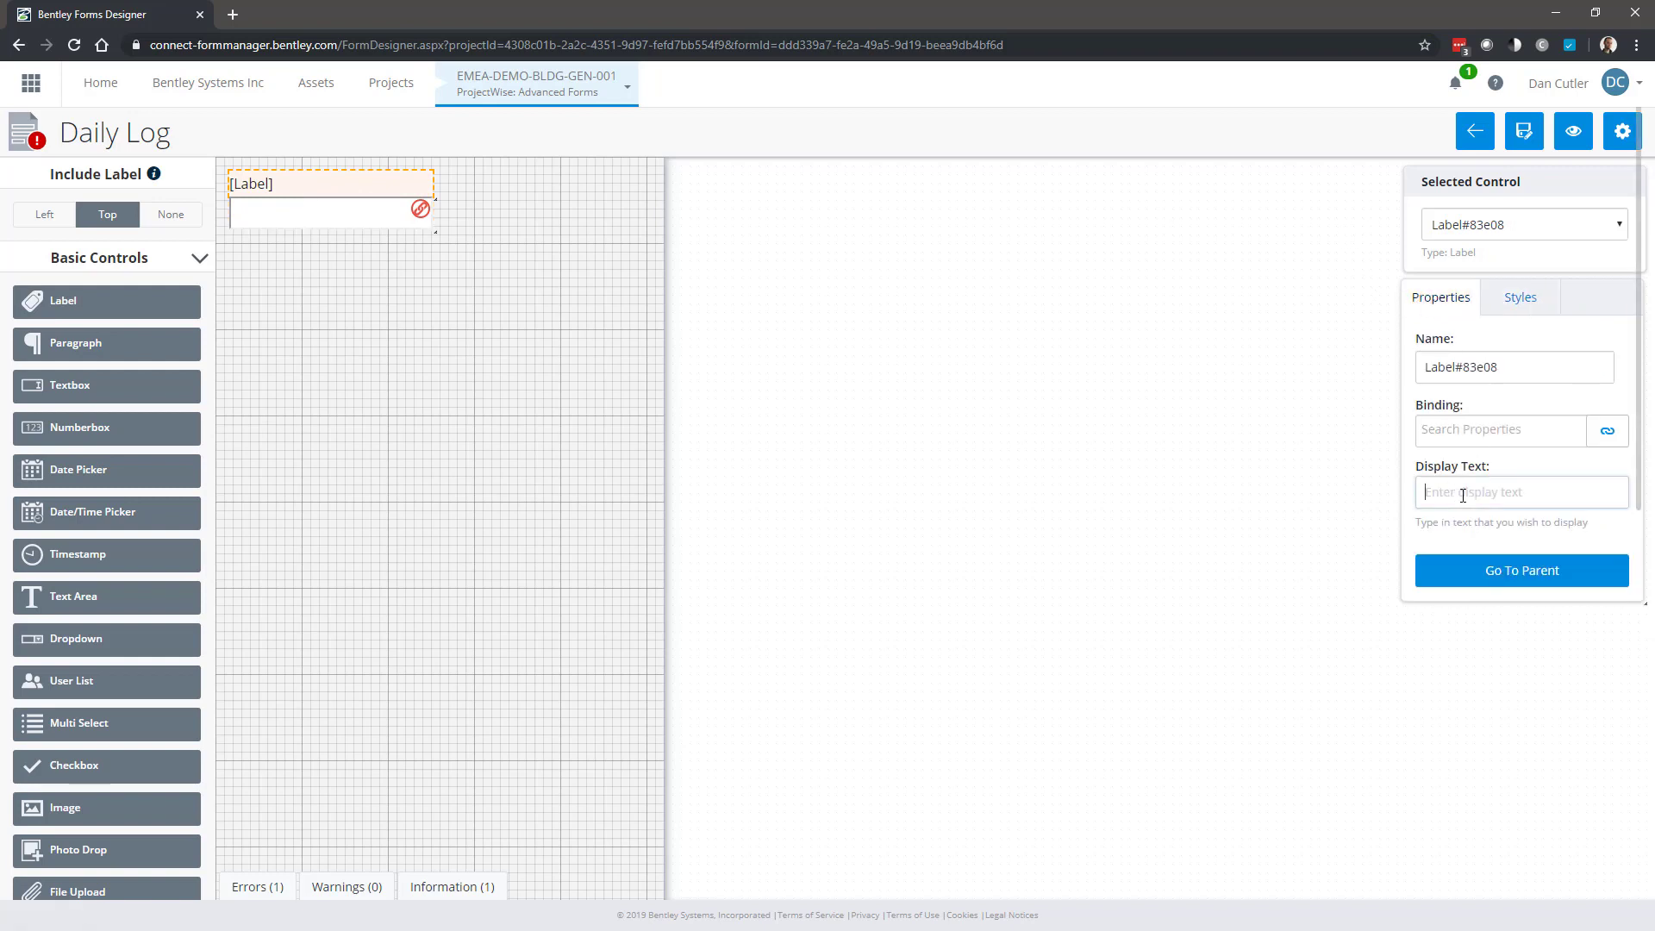
type("Textbox")
left_click(366, 297)
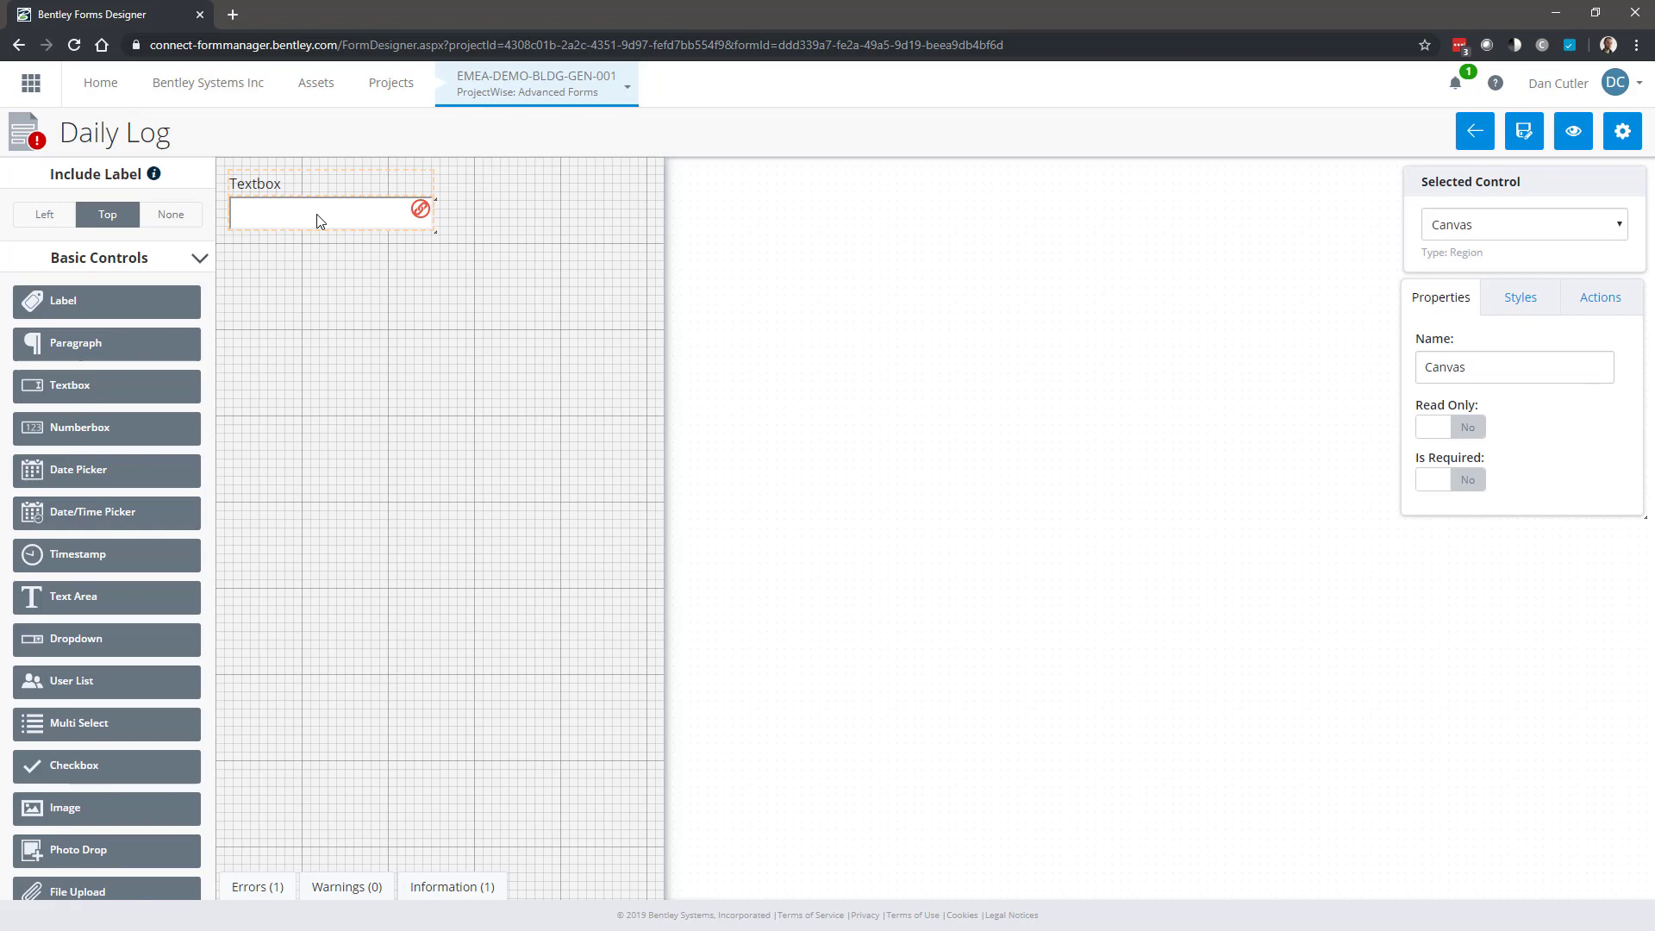
Preview the form on a tablet, type test text into the textbox, then close the preview.
left_click(1574, 131)
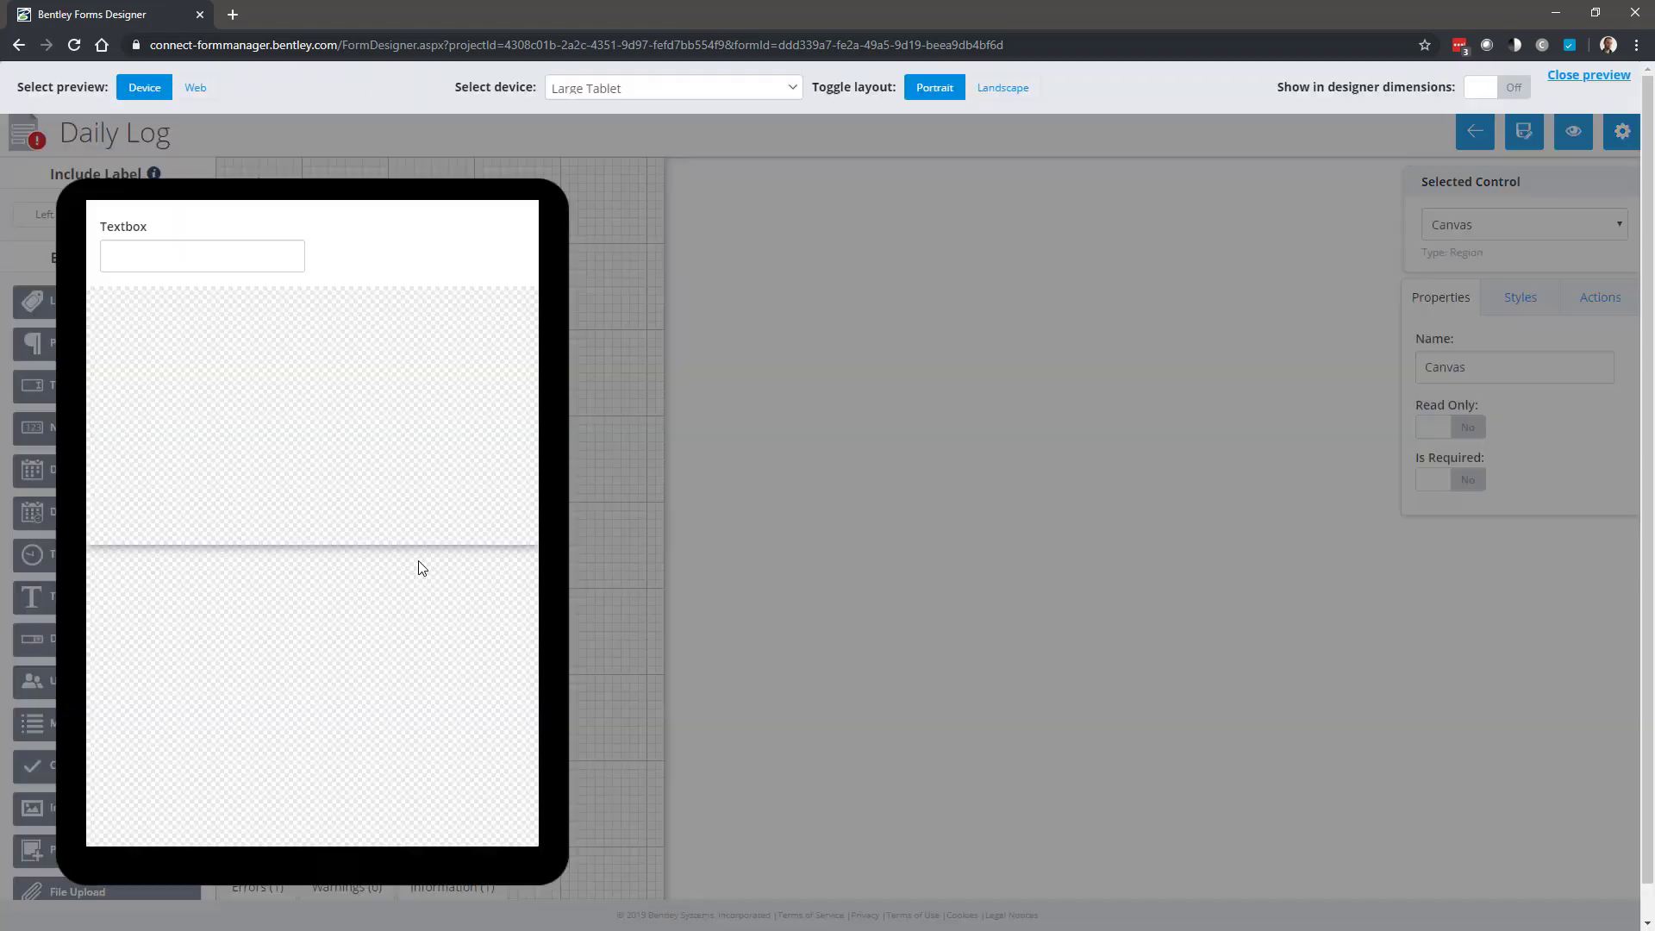
left_click(197, 258)
type("sdgdg")
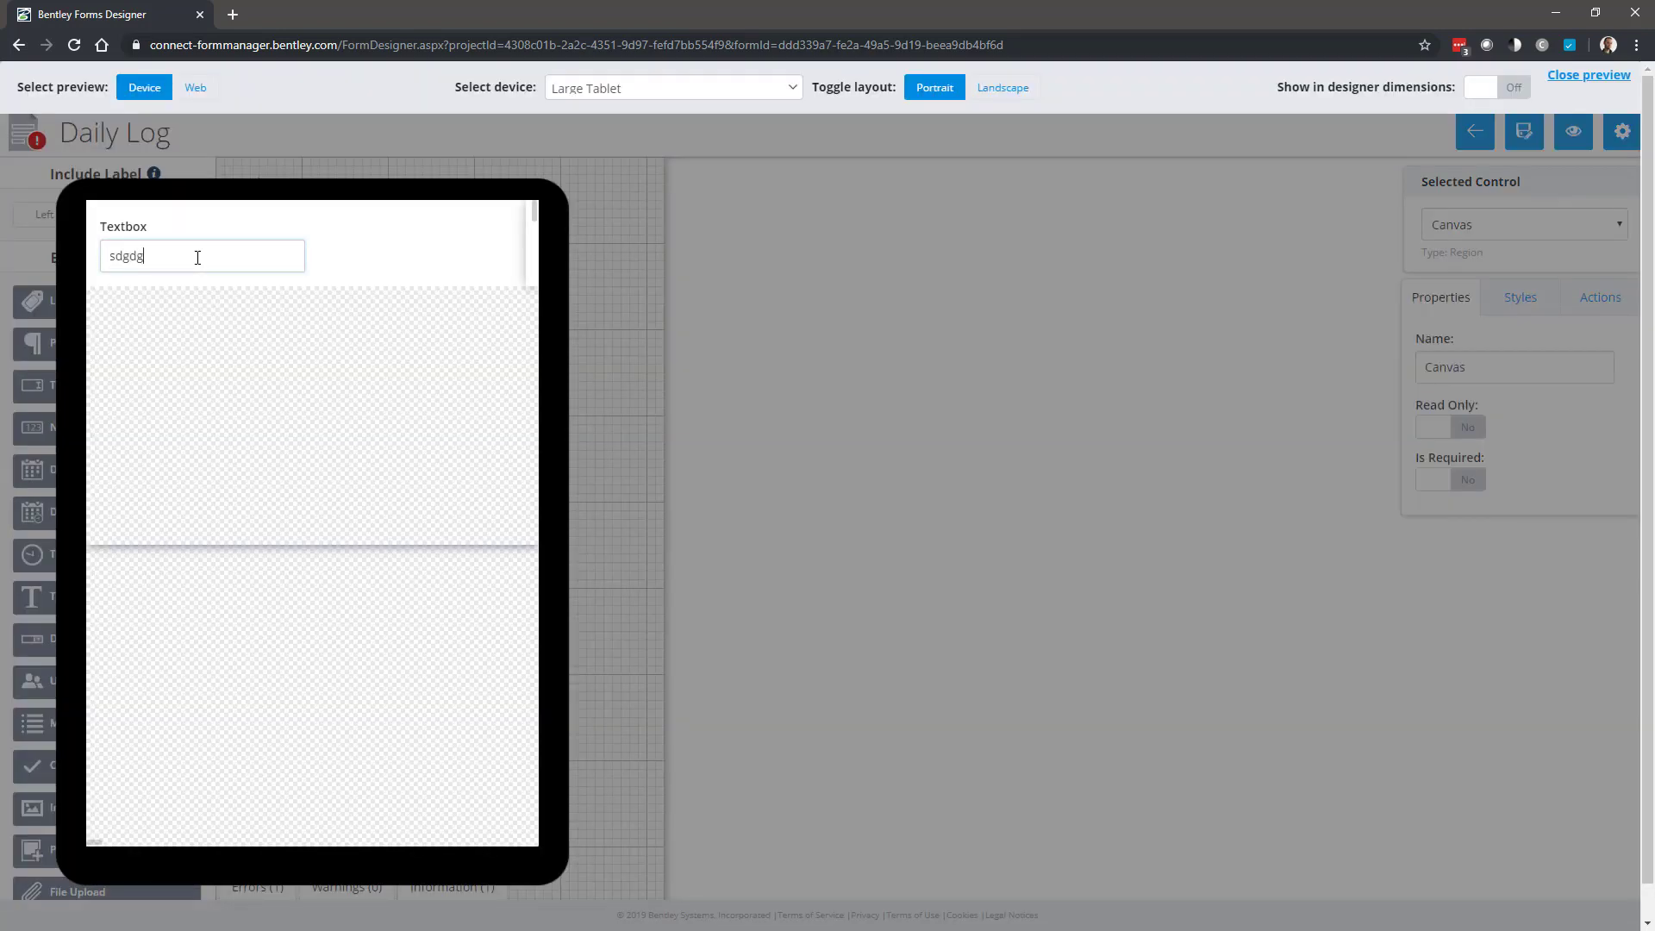
type("rt23423efqregadfg")
left_click(1589, 75)
left_click(287, 222)
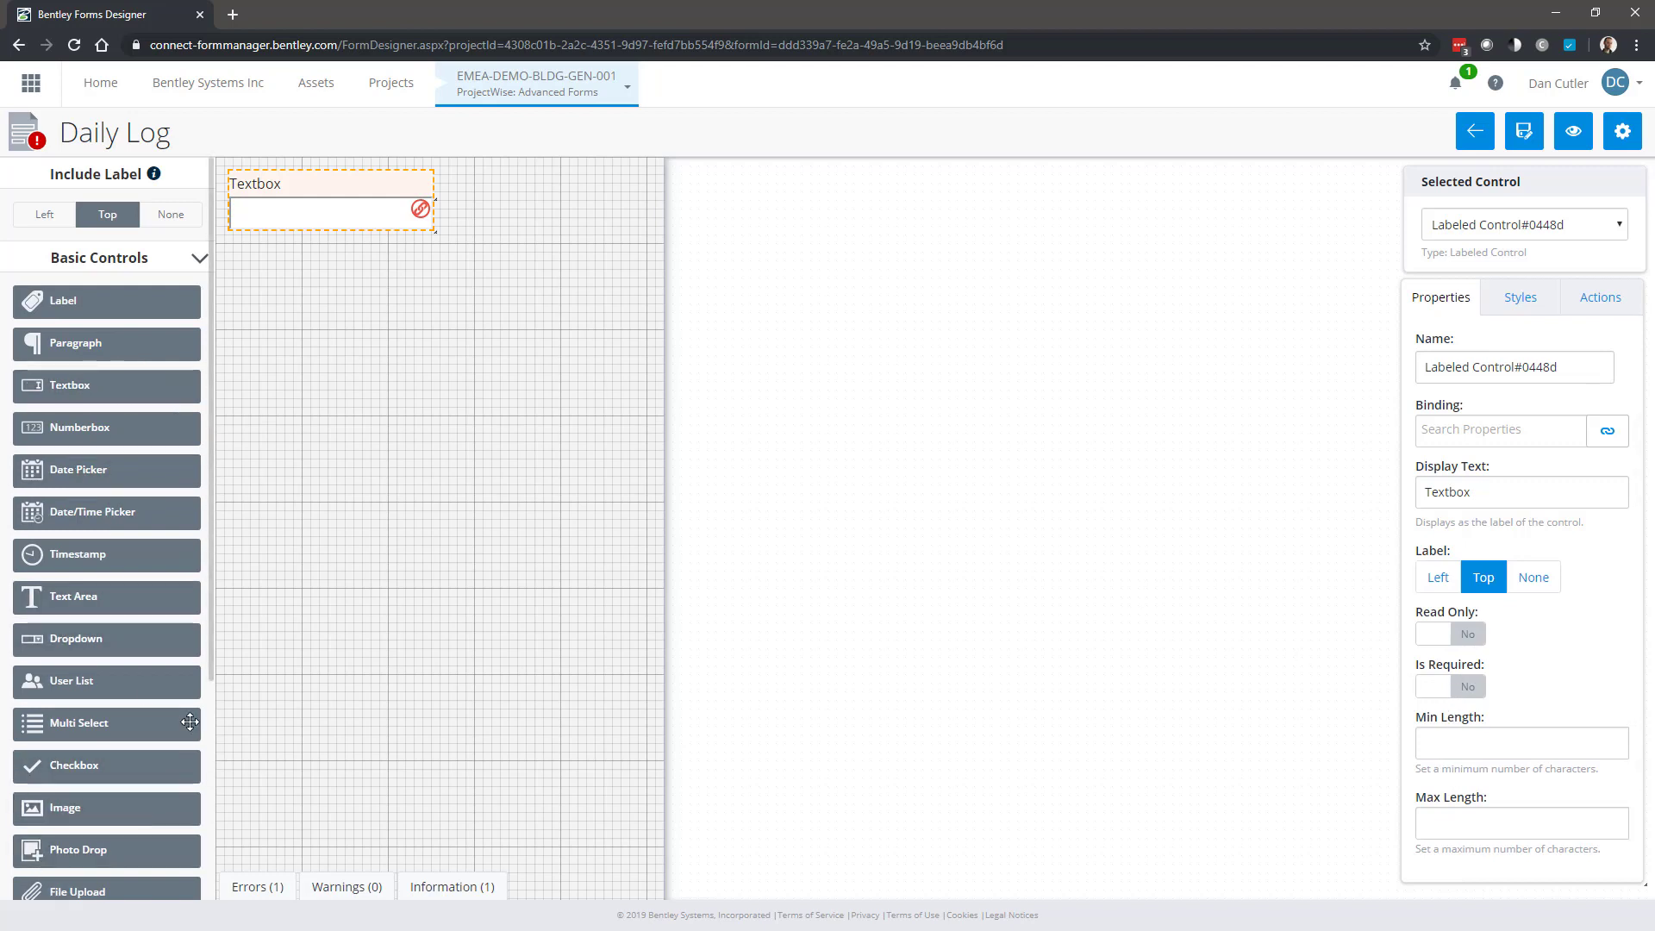
Add a Numberbox field beside Textbox labelled 'Numberbox'.
left_click_drag(73, 435, 334, 419)
left_click(1468, 488)
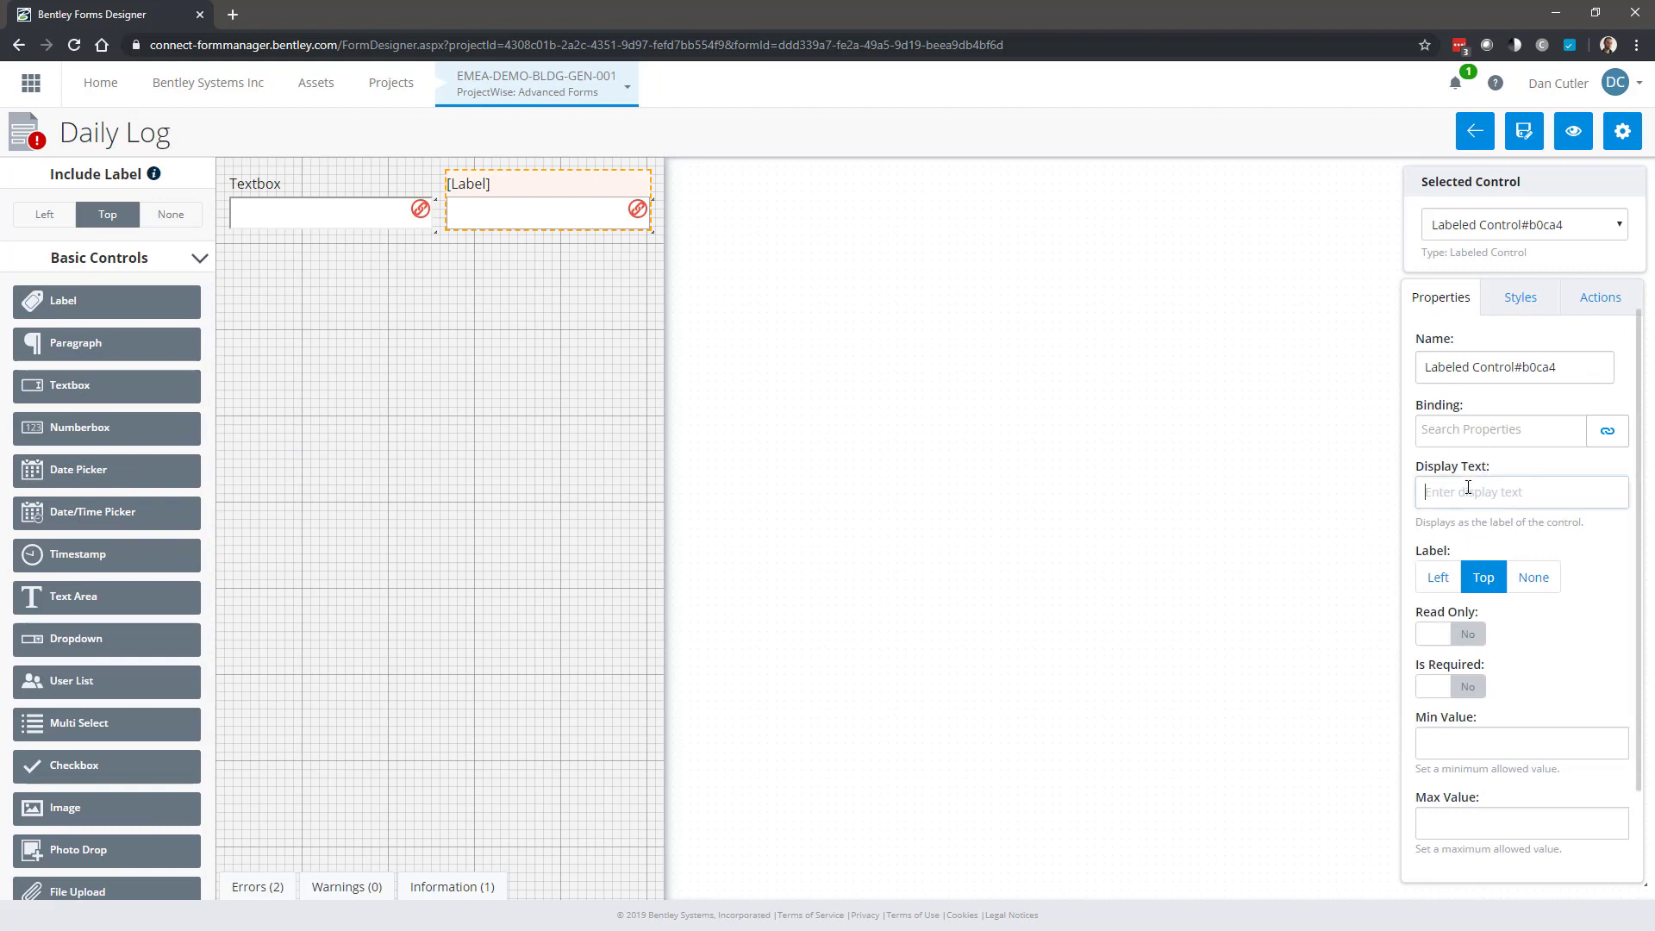
type("Numberbox")
left_click(504, 250)
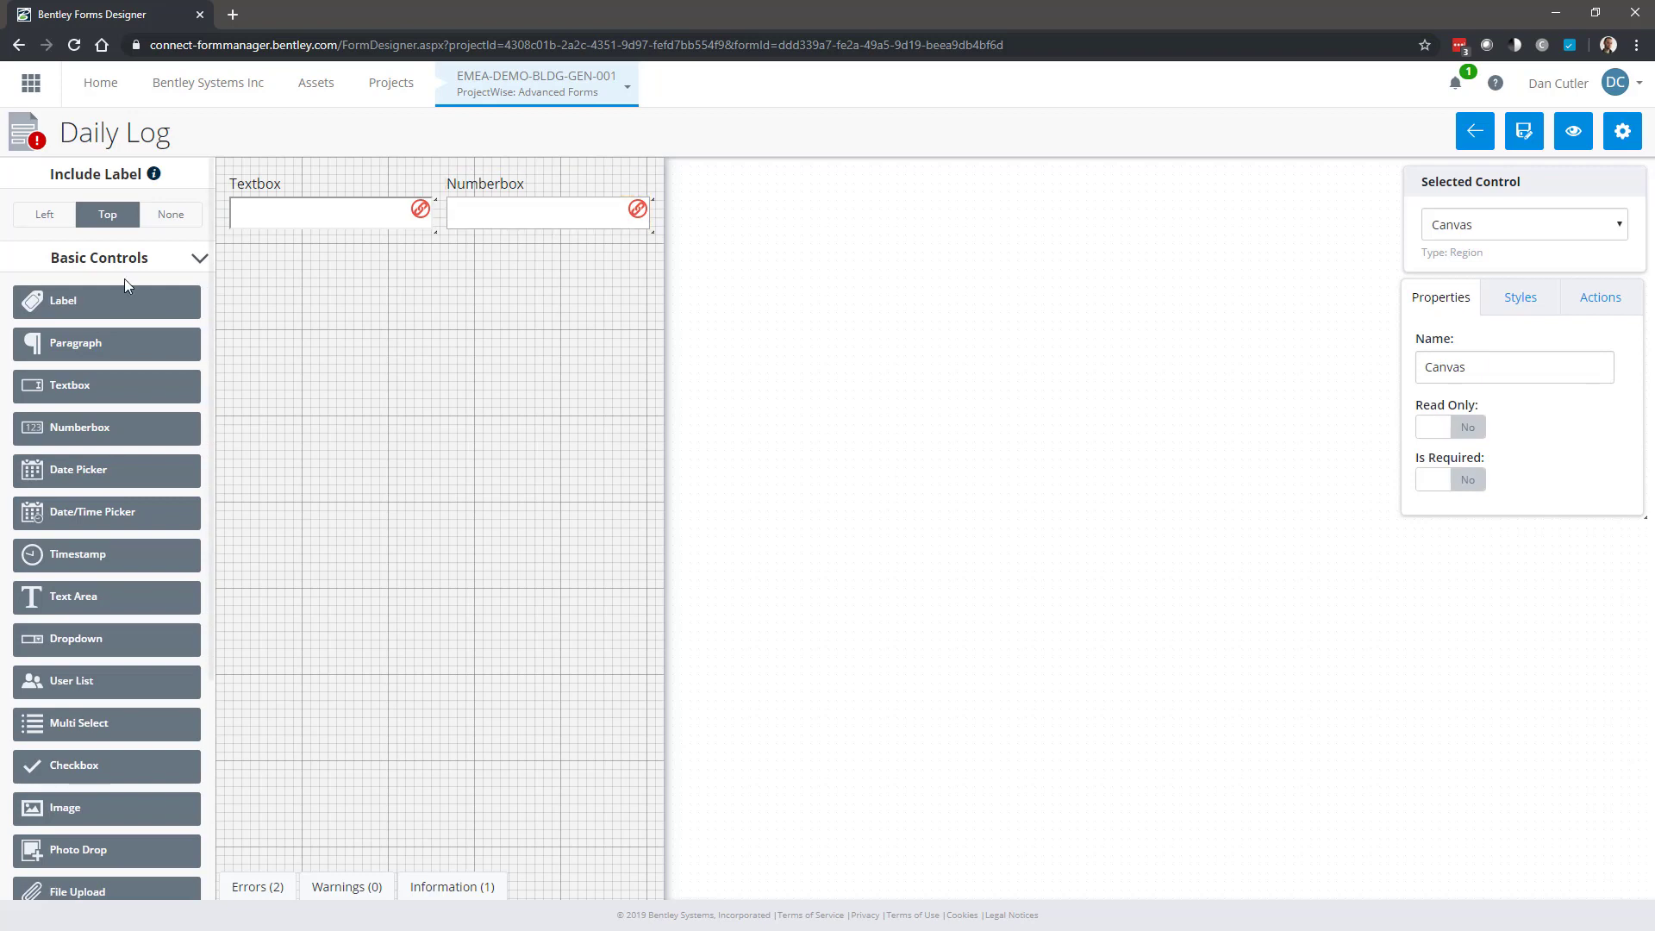
Add a paragraph block below Textbox, deleting and re-adding it.
left_click_drag(79, 351, 335, 411)
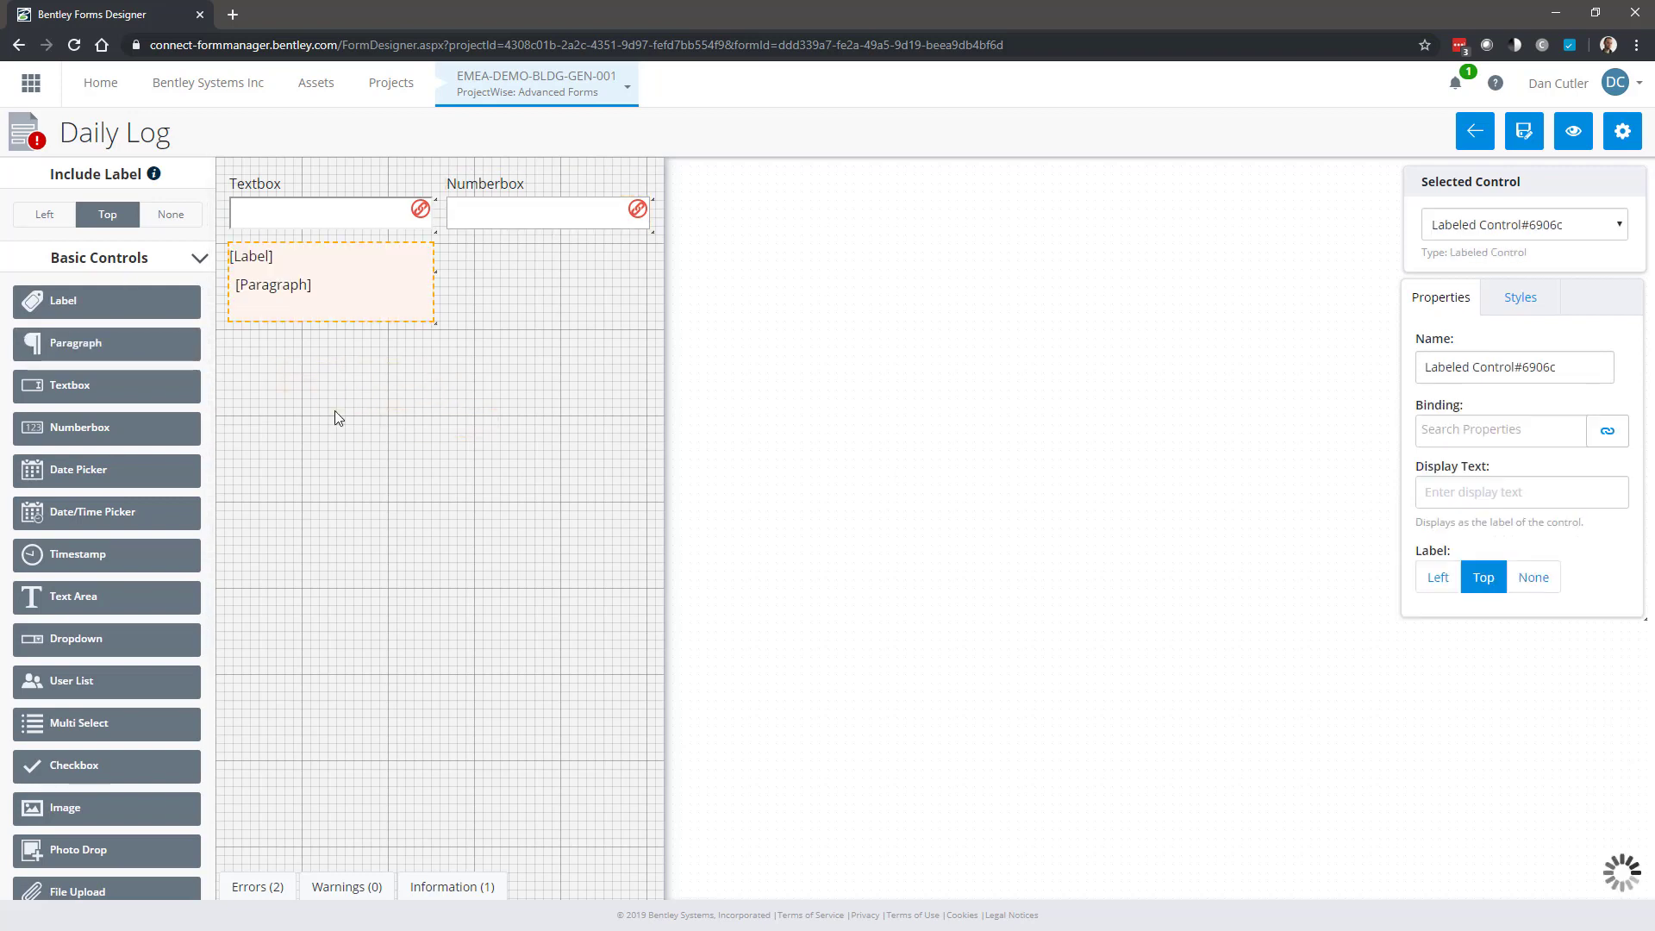
key("Delete")
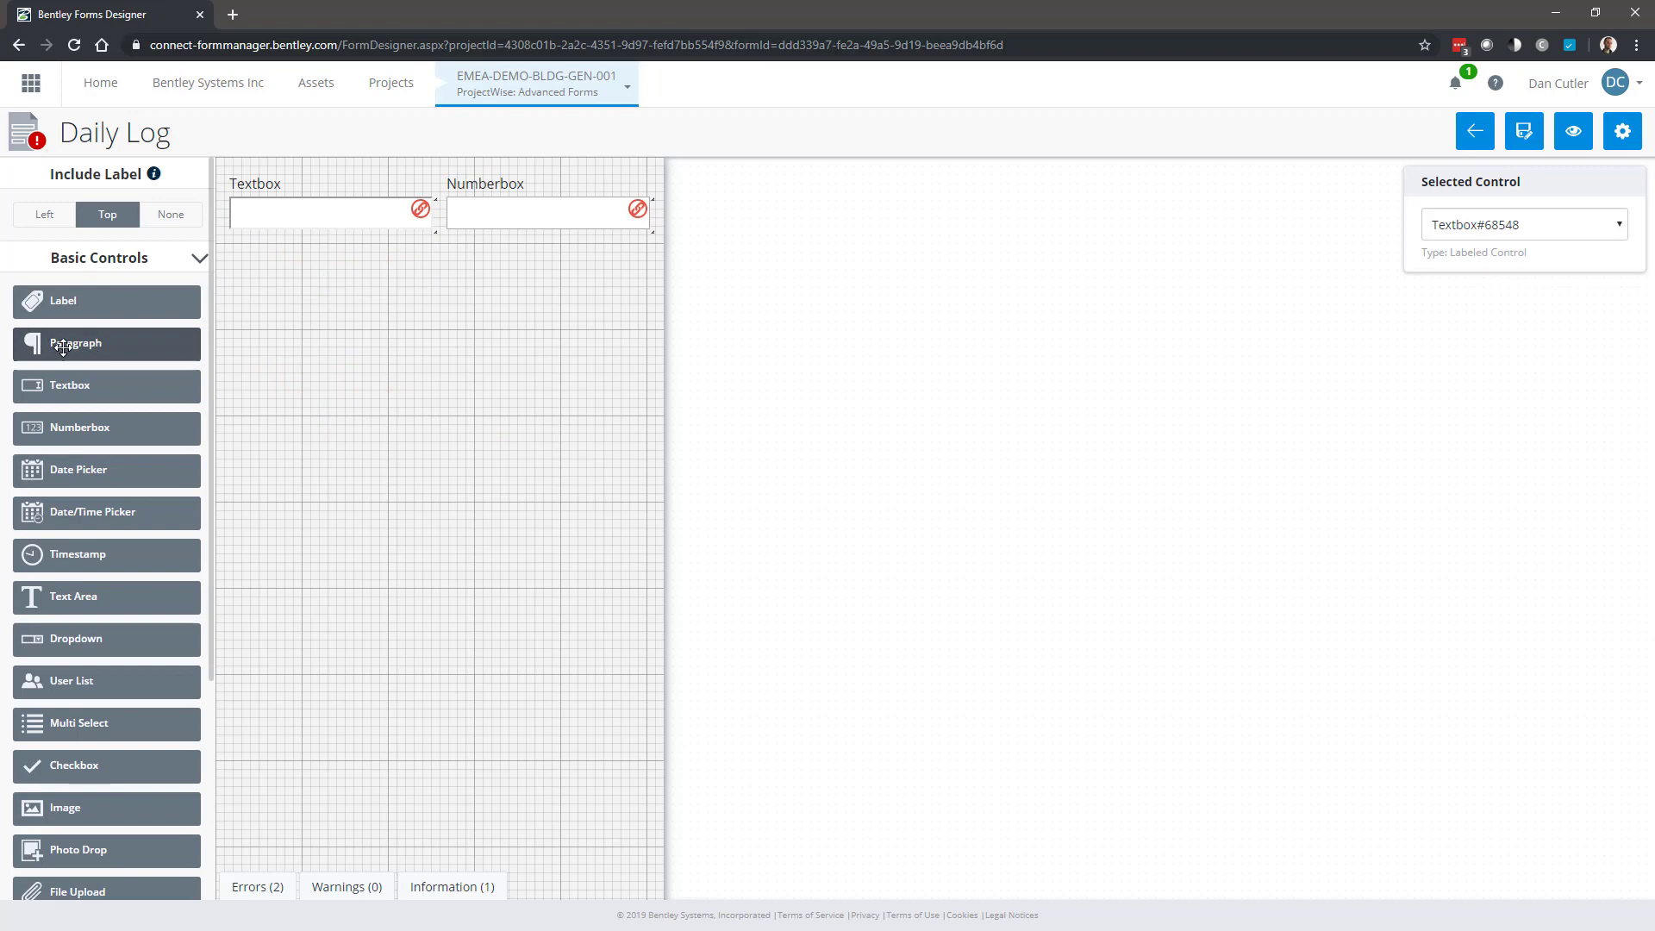
left_click_drag(65, 348, 356, 322)
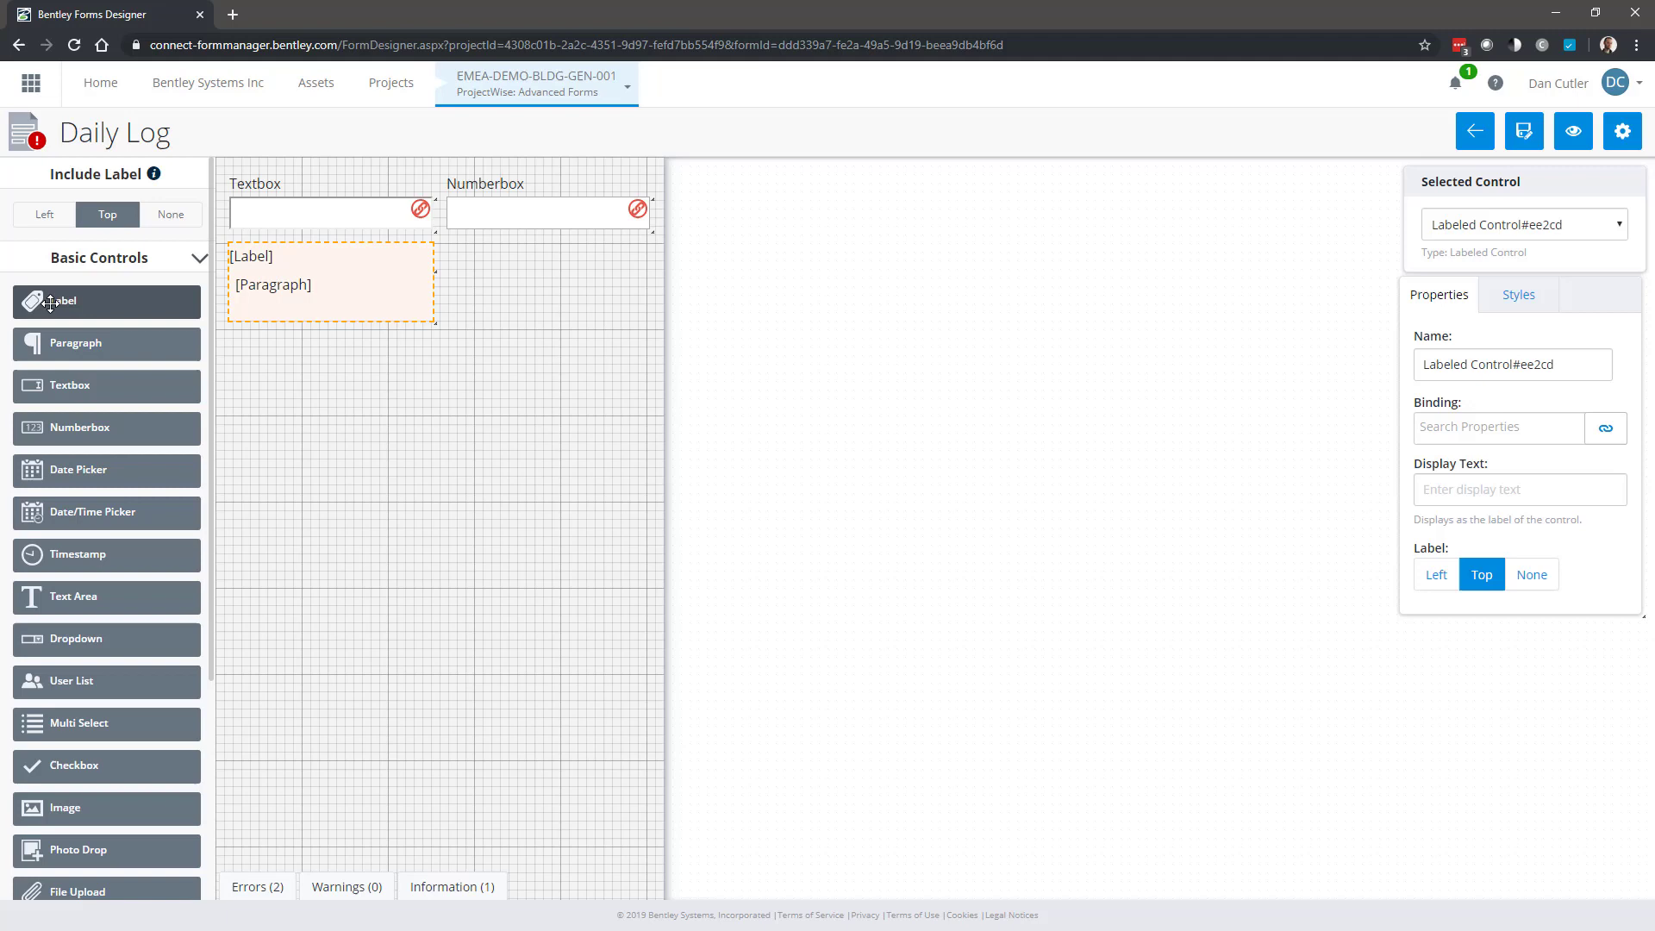
Add a 100%-wide label reading 'this is the start of the form' and move it to the top.
left_click_drag(55, 300, 481, 298)
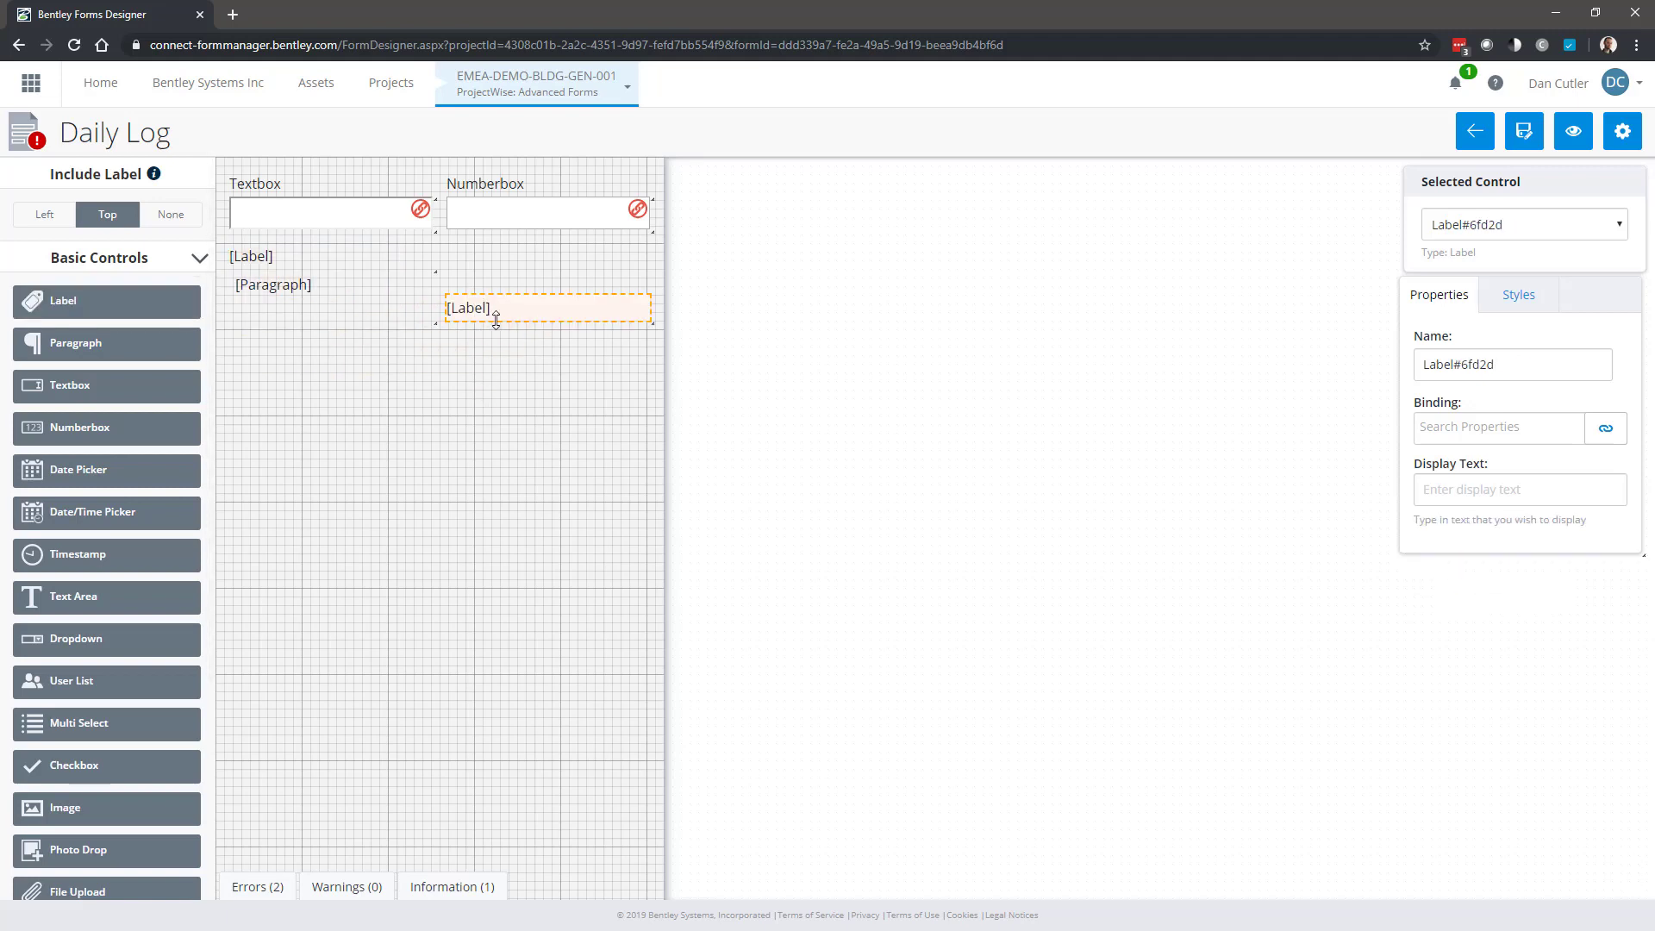
left_click(1468, 485)
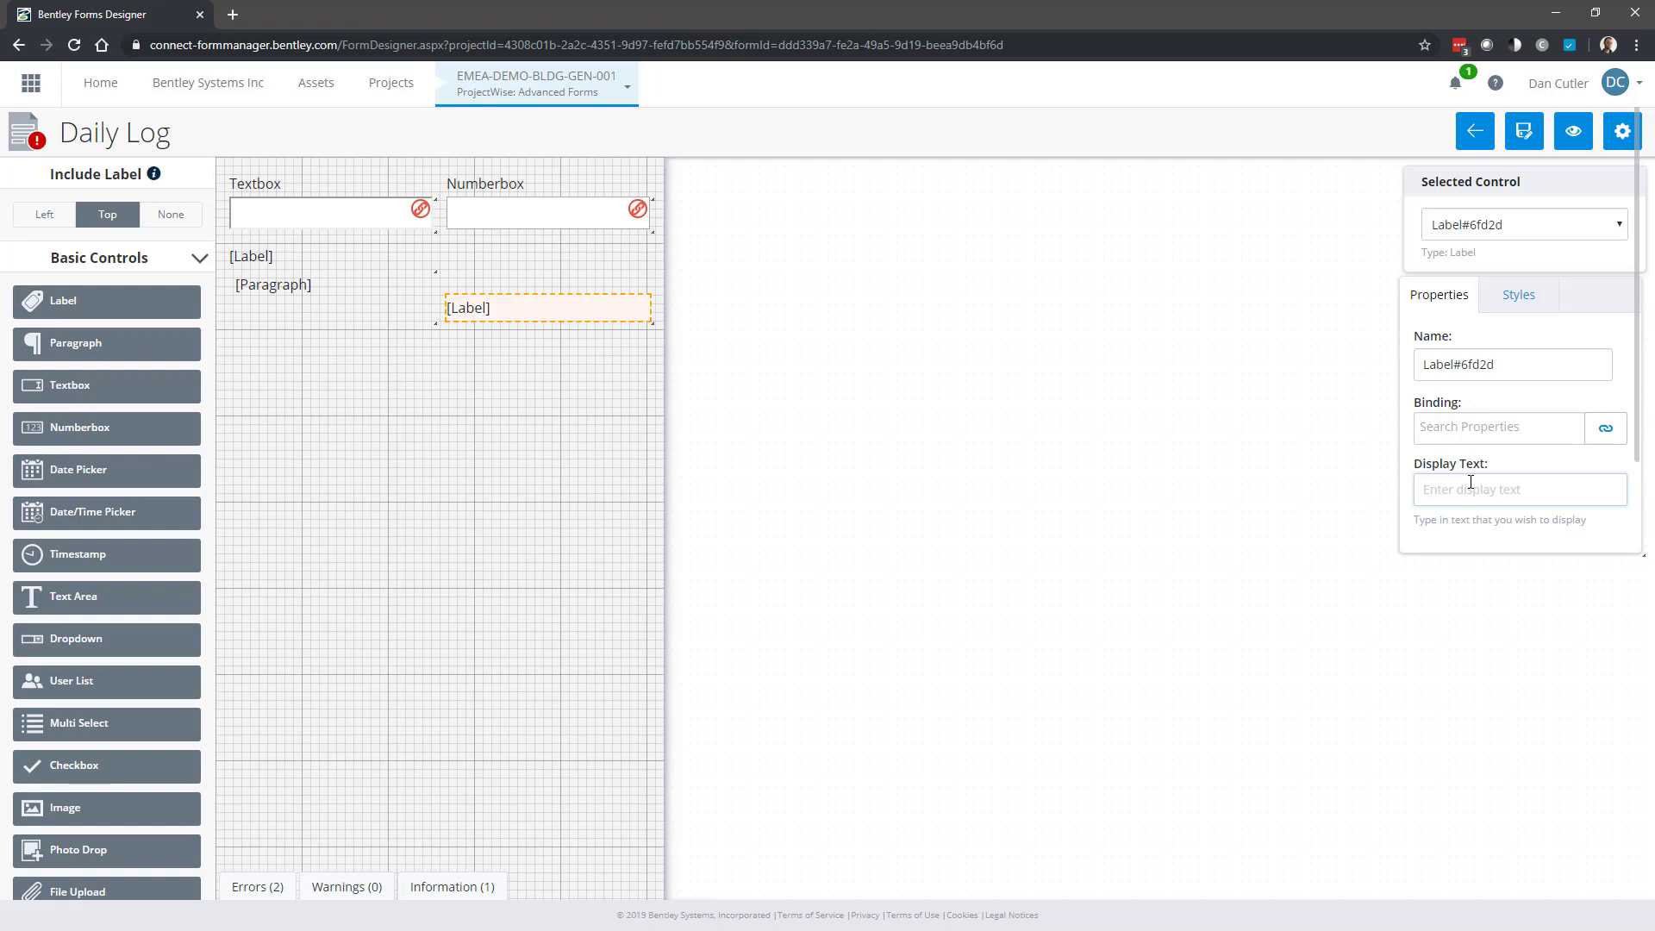
type("this is the star")
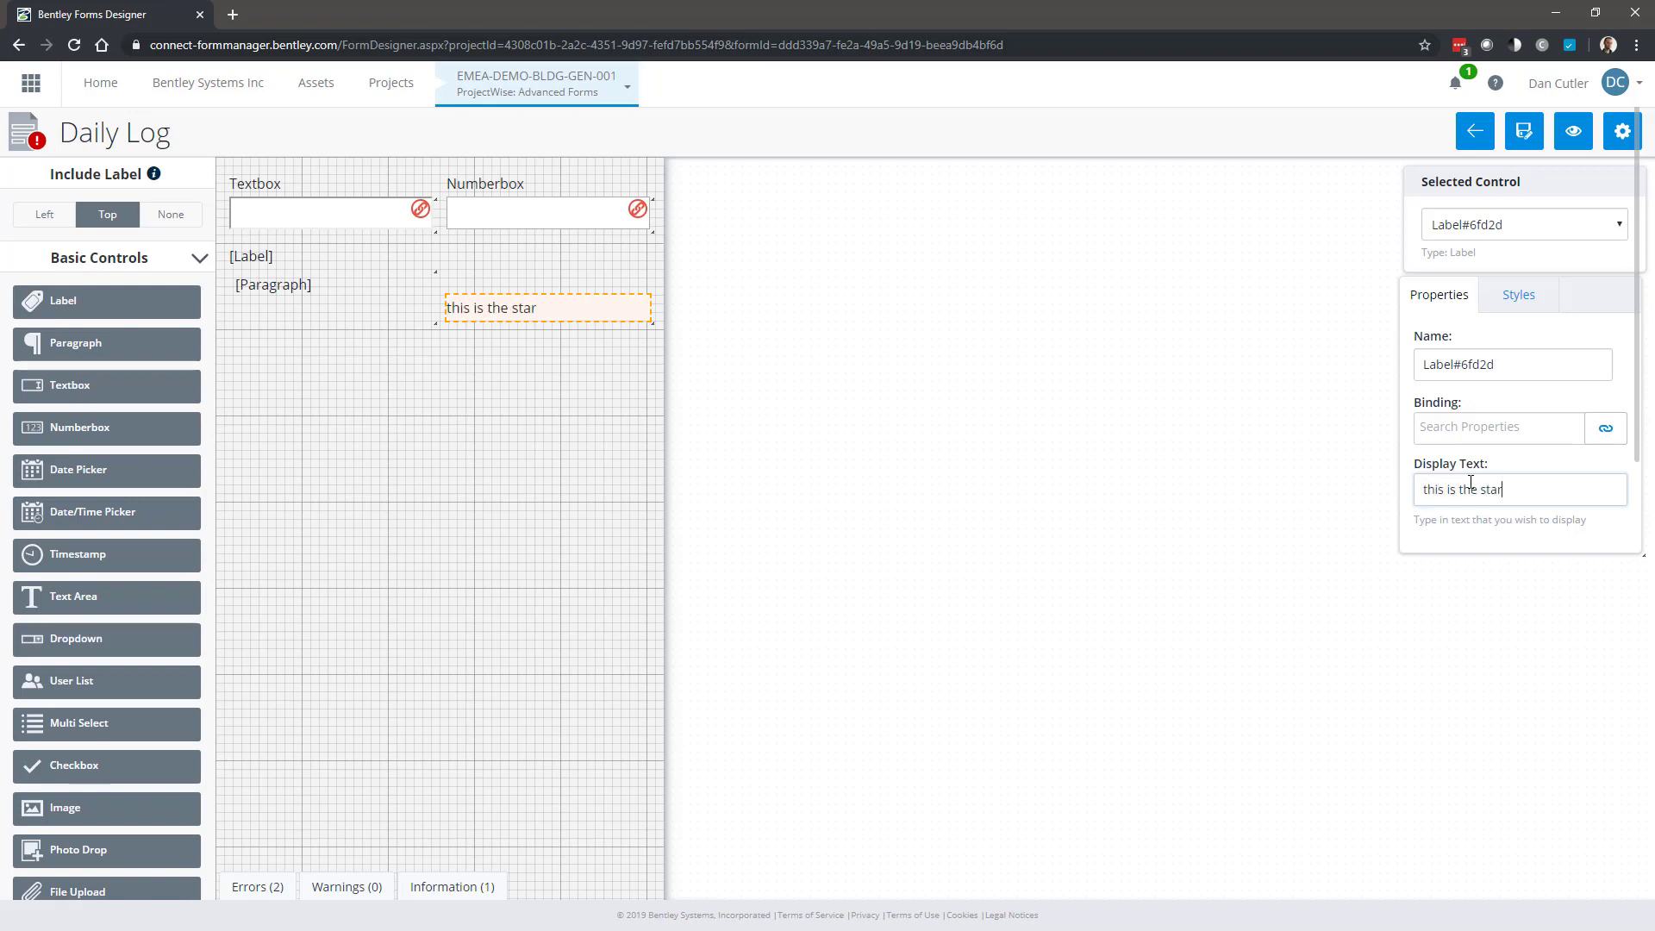
type("t of the form")
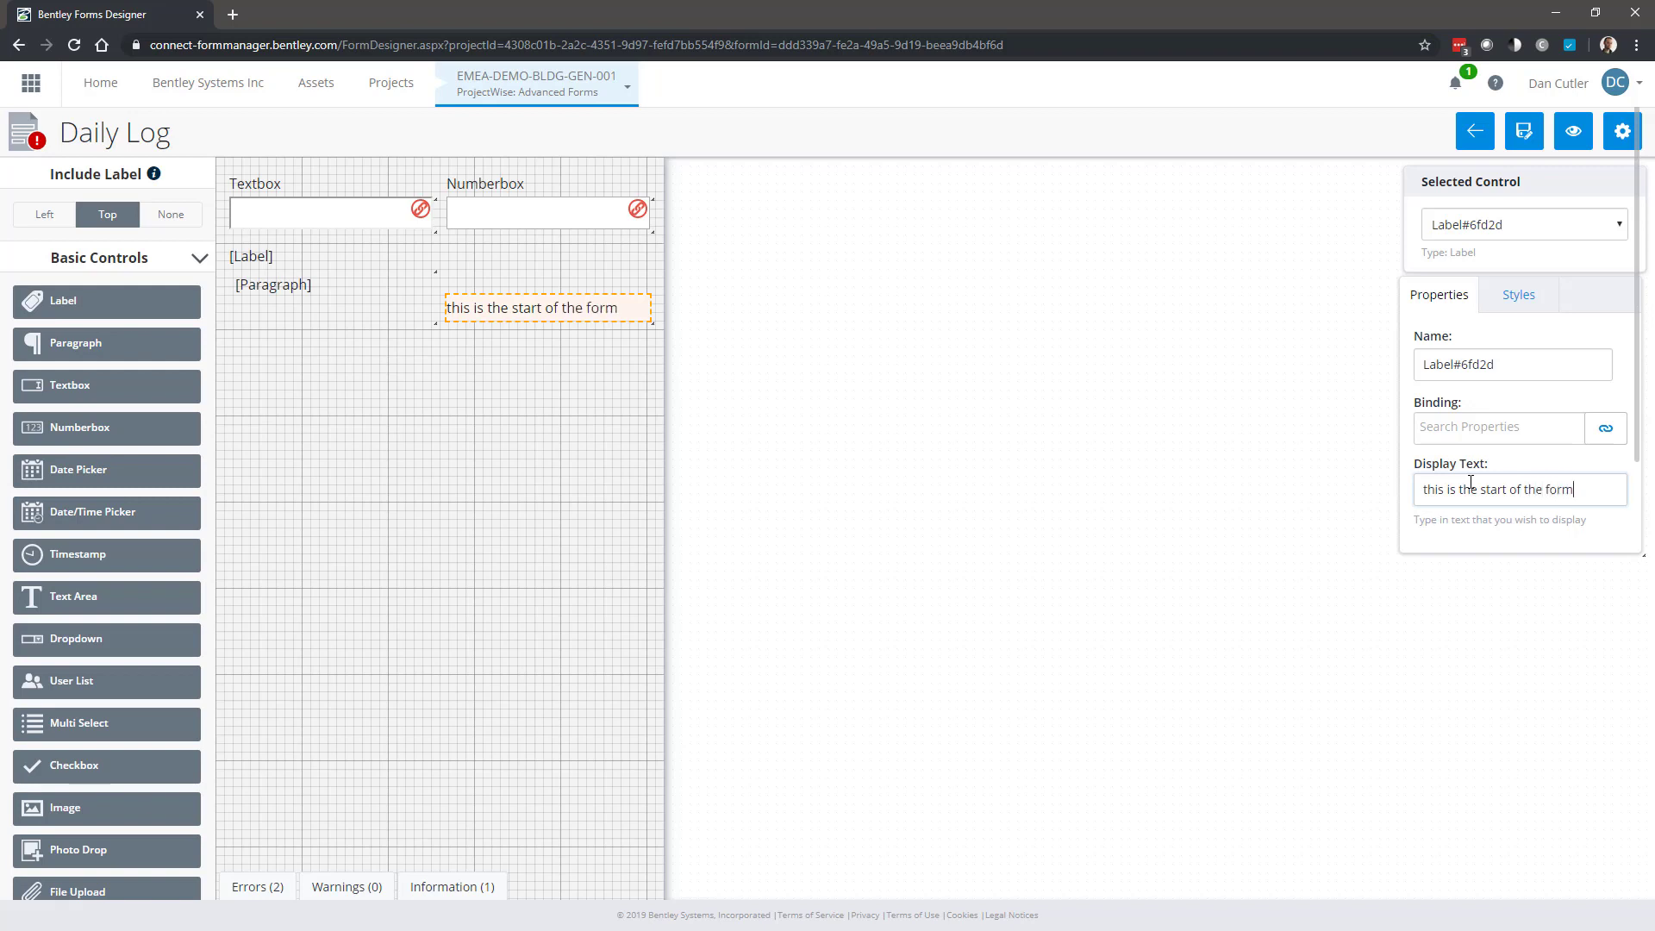
left_click(1519, 292)
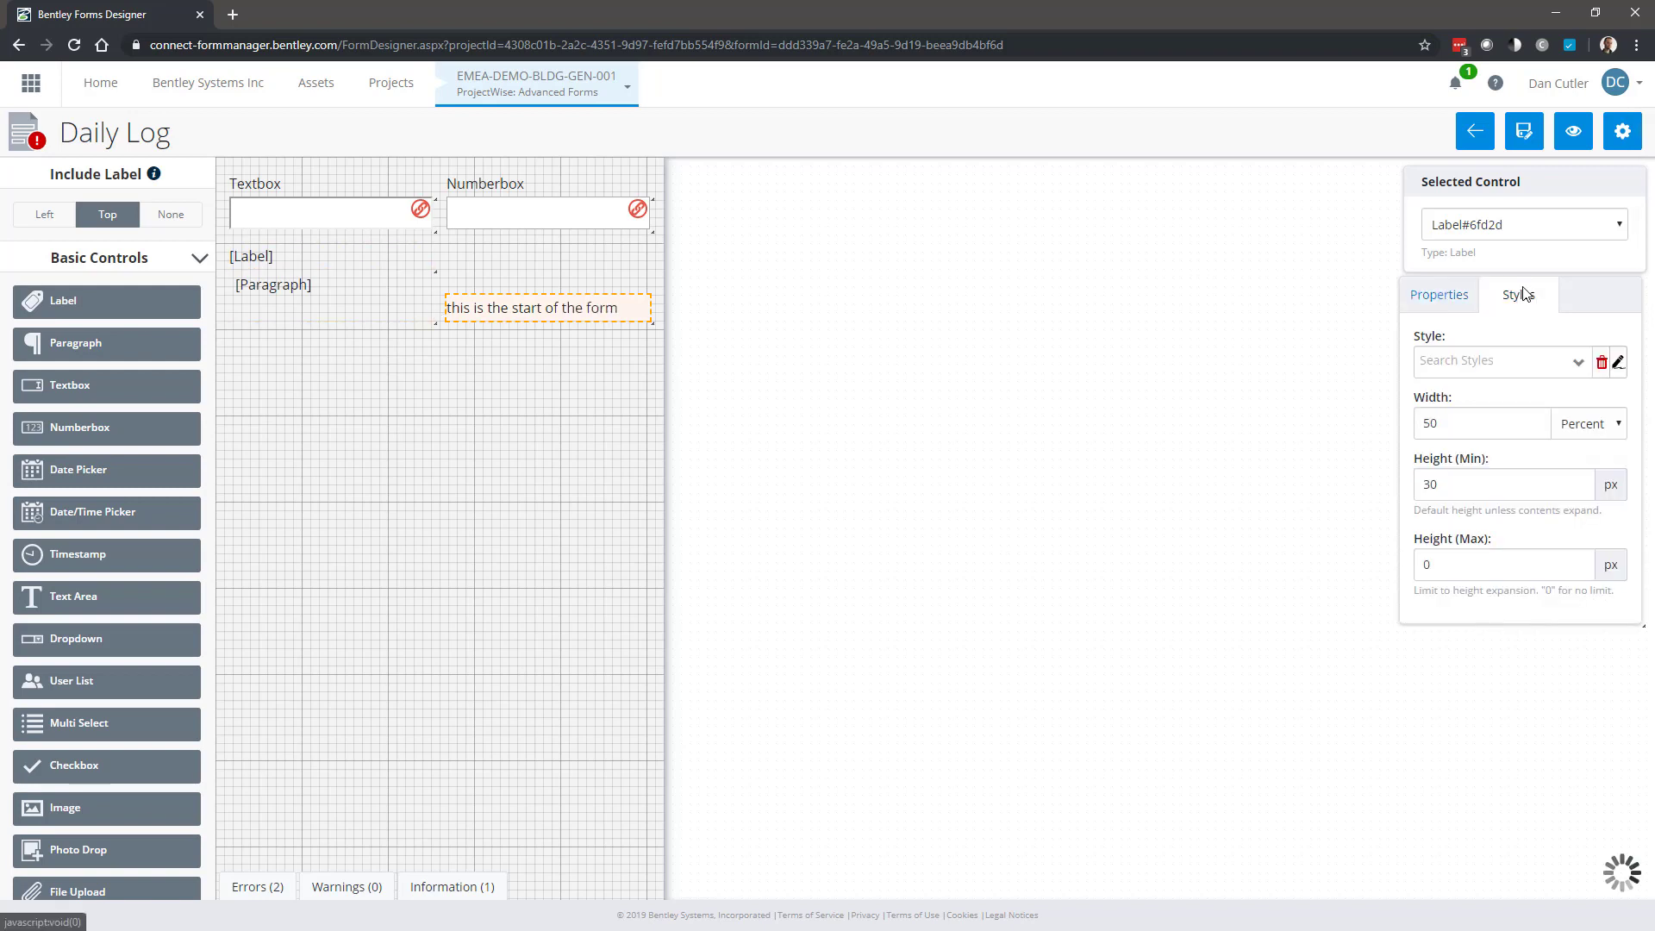
left_click_drag(1452, 428, 1412, 424)
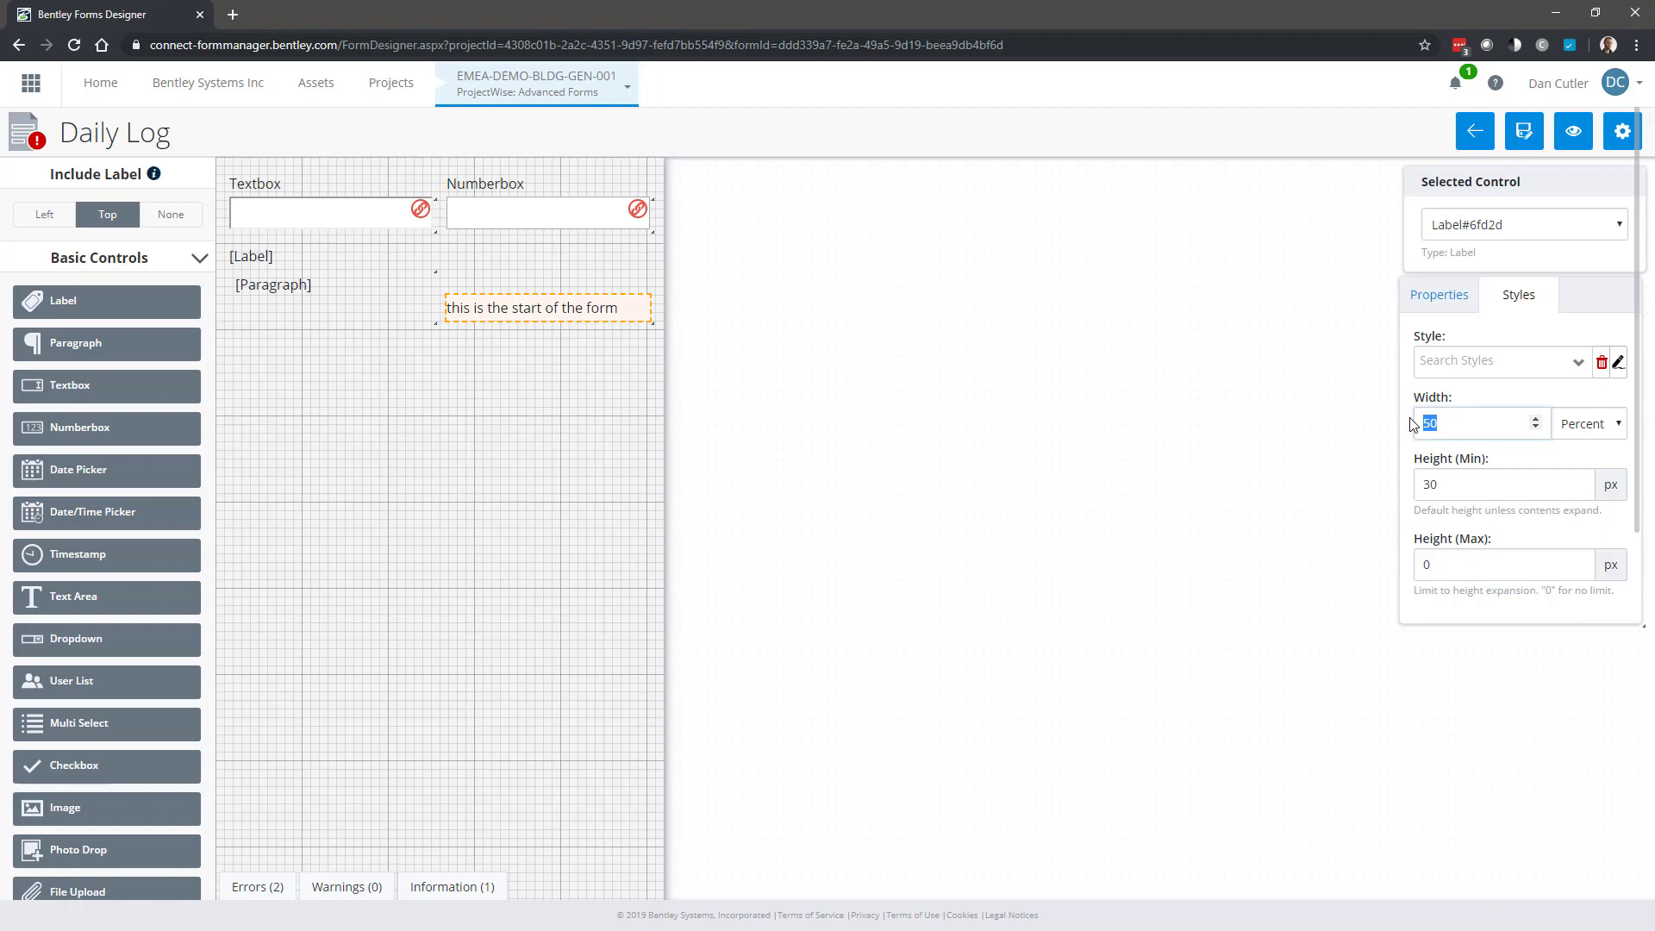
type("100")
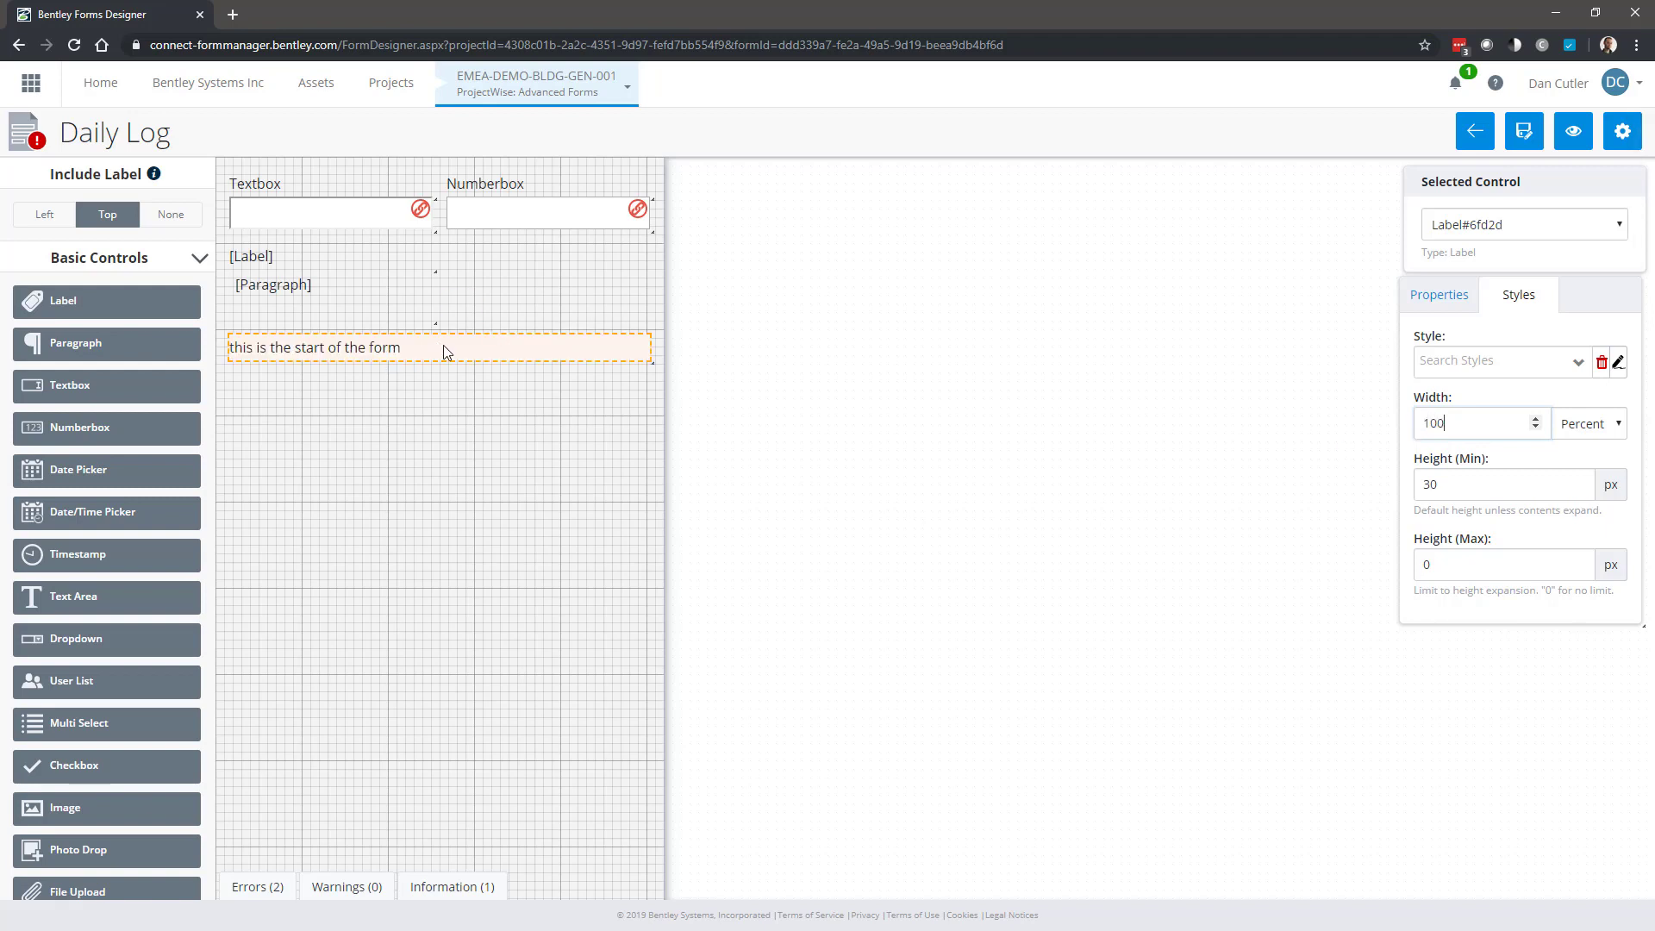
left_click_drag(448, 355, 441, 193)
Remove the paragraph block's label and set its width to 100 percent.
left_click(422, 423)
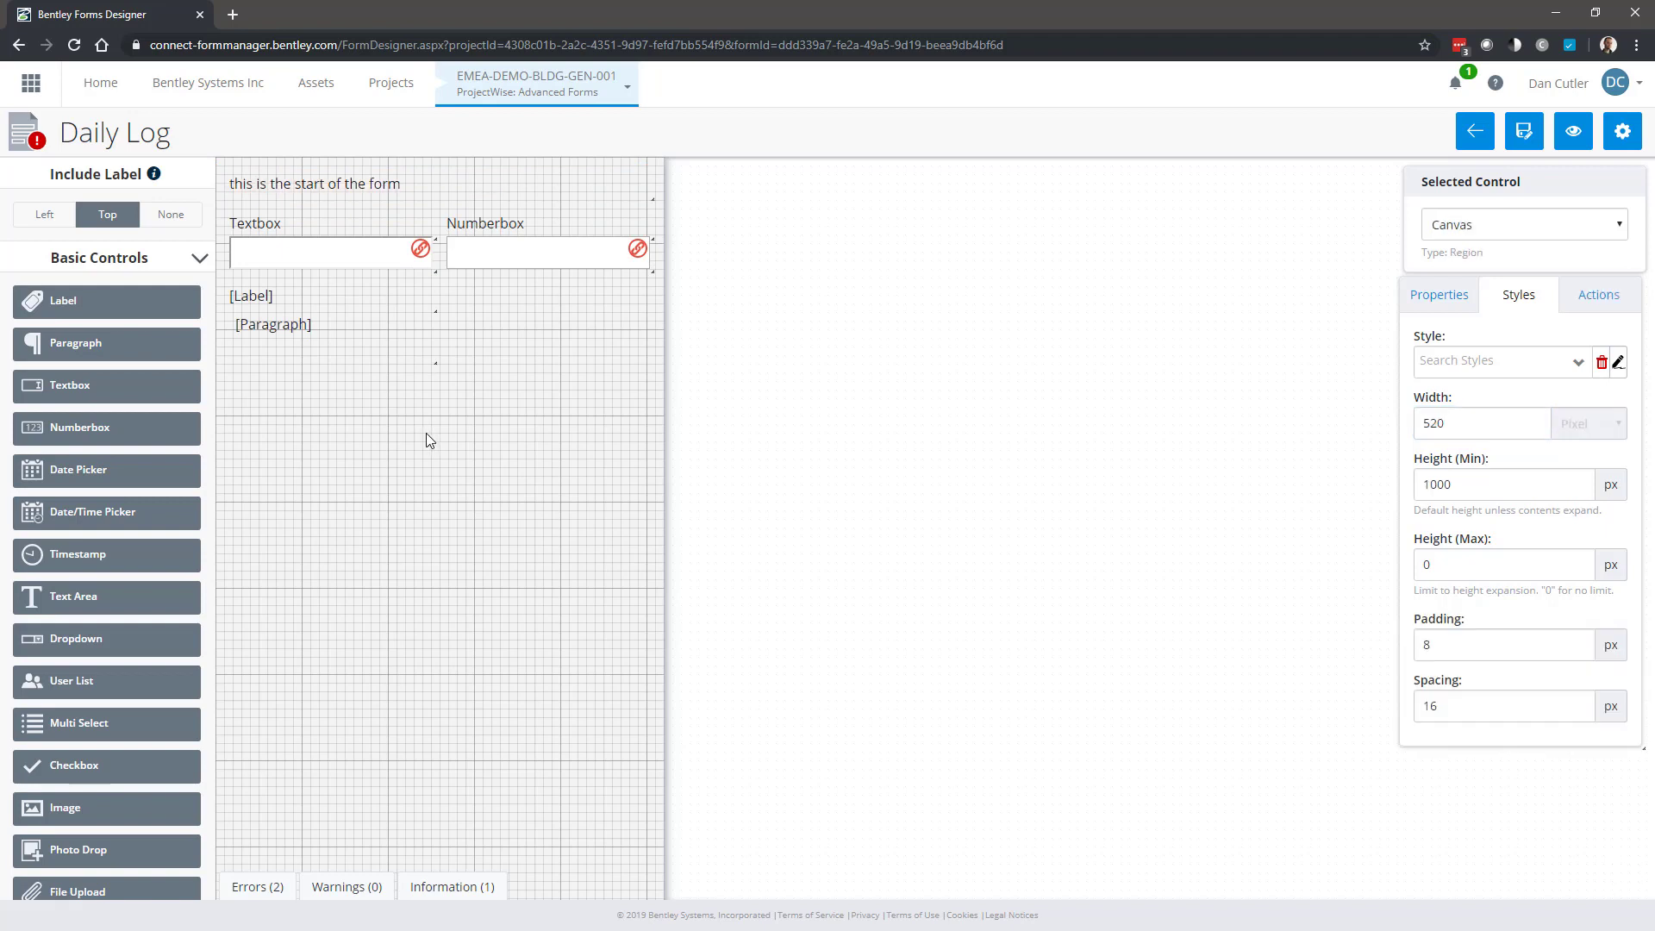
left_click(303, 338)
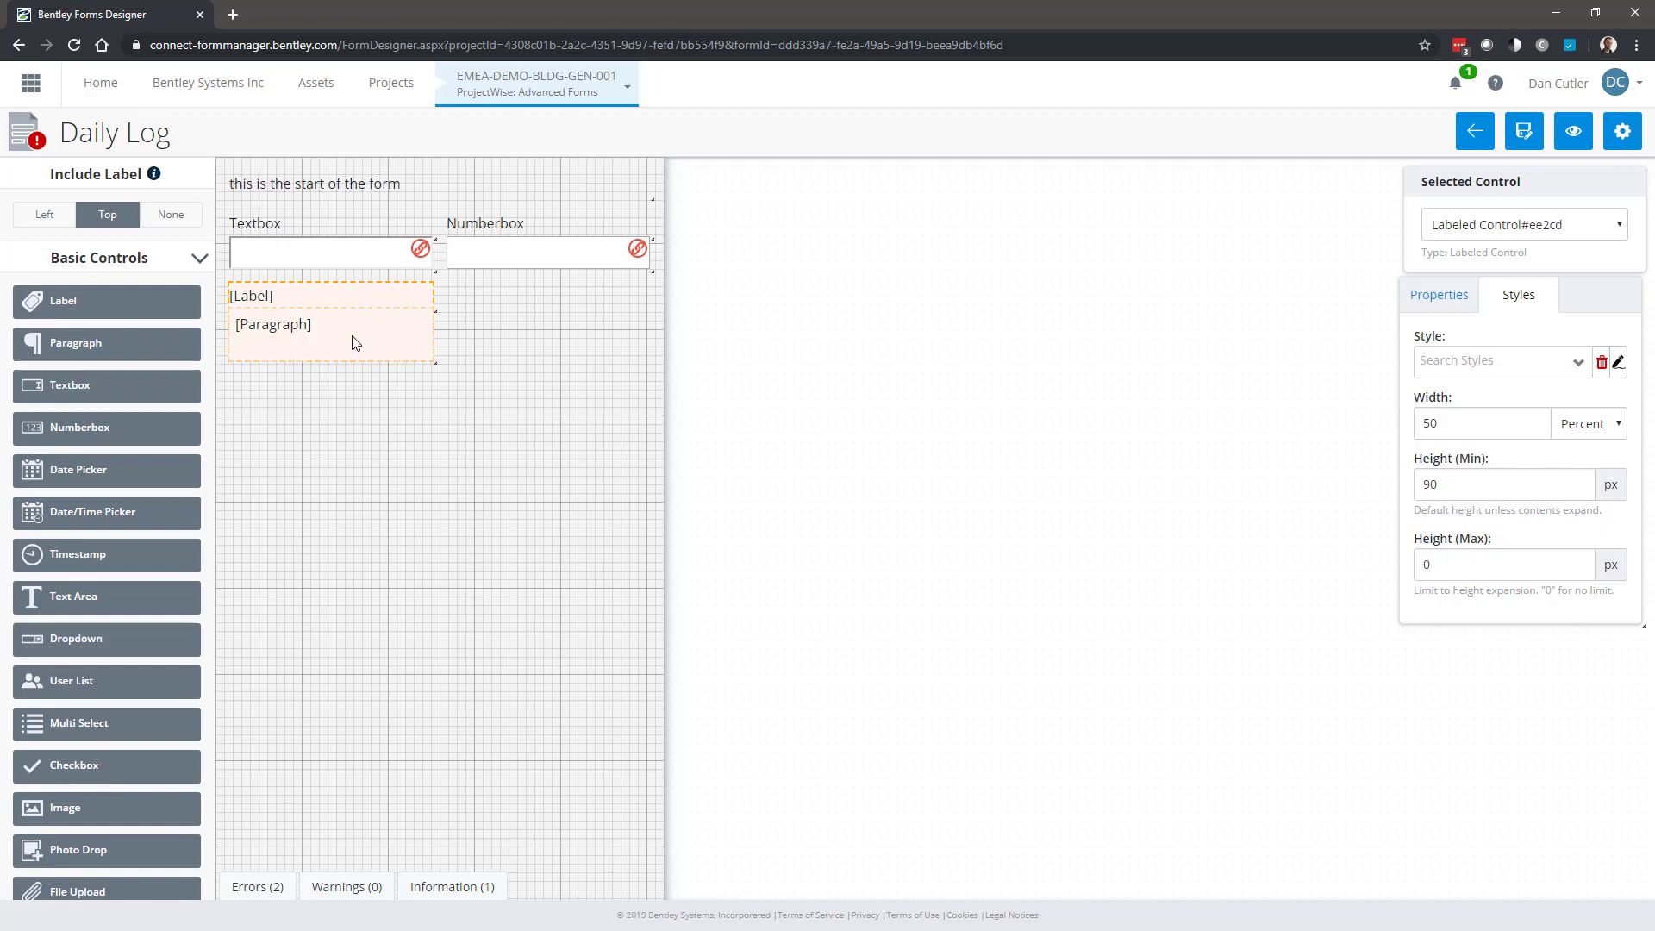
left_click(1439, 296)
left_click(1530, 573)
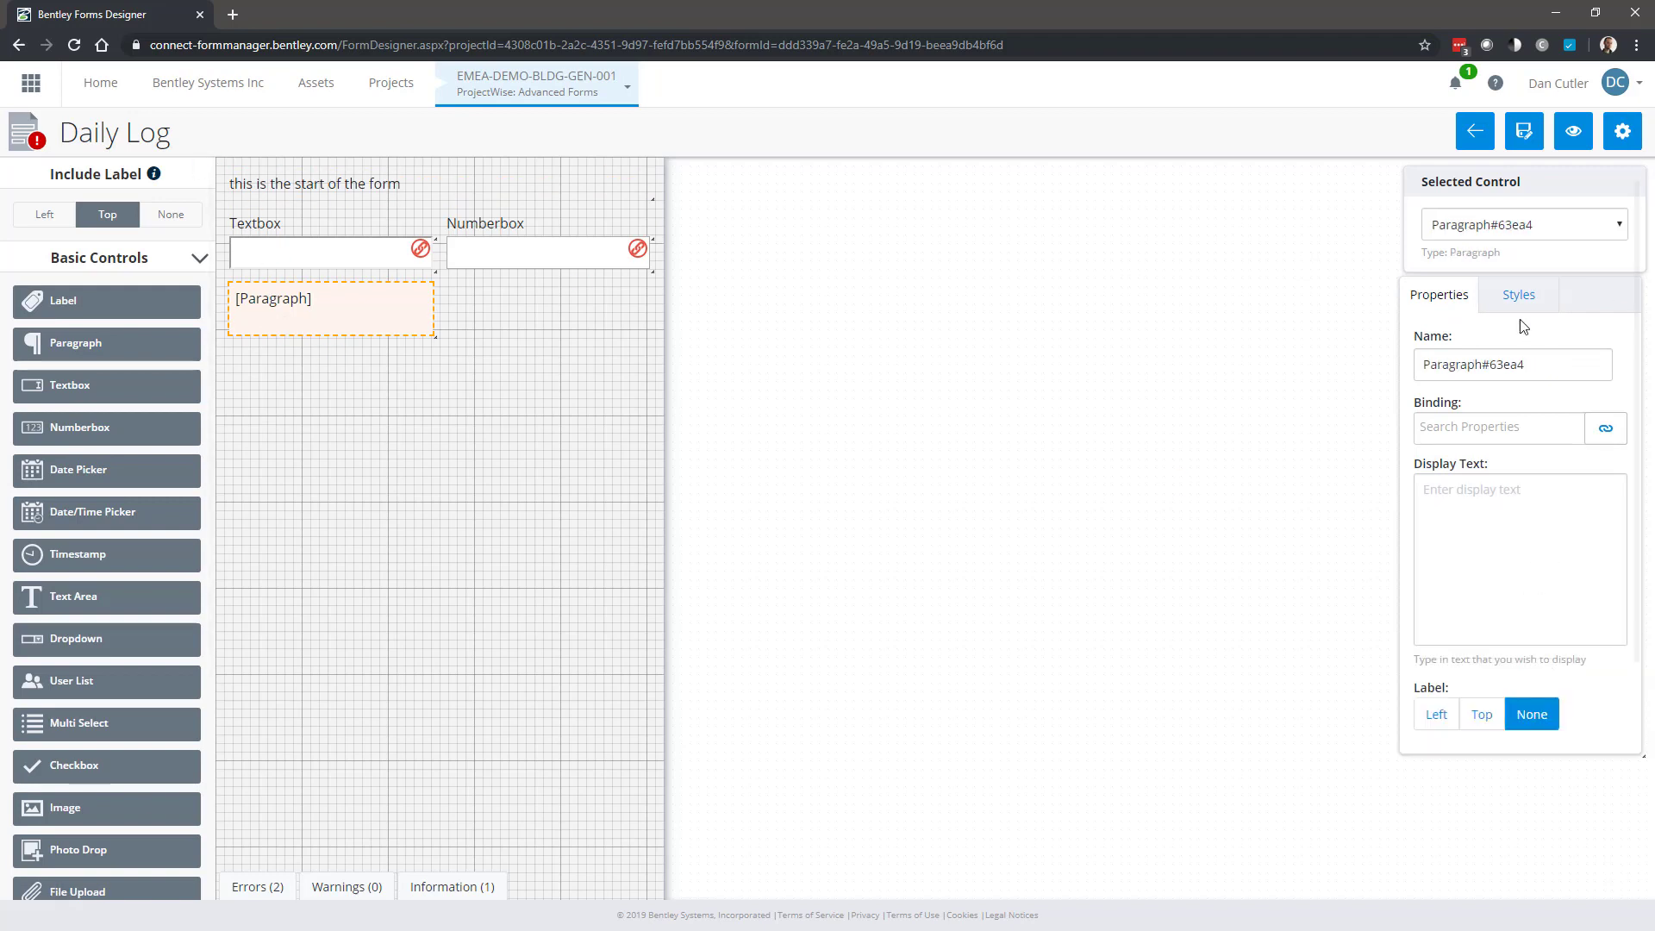
left_click(1519, 295)
double_click(1418, 423)
type("100")
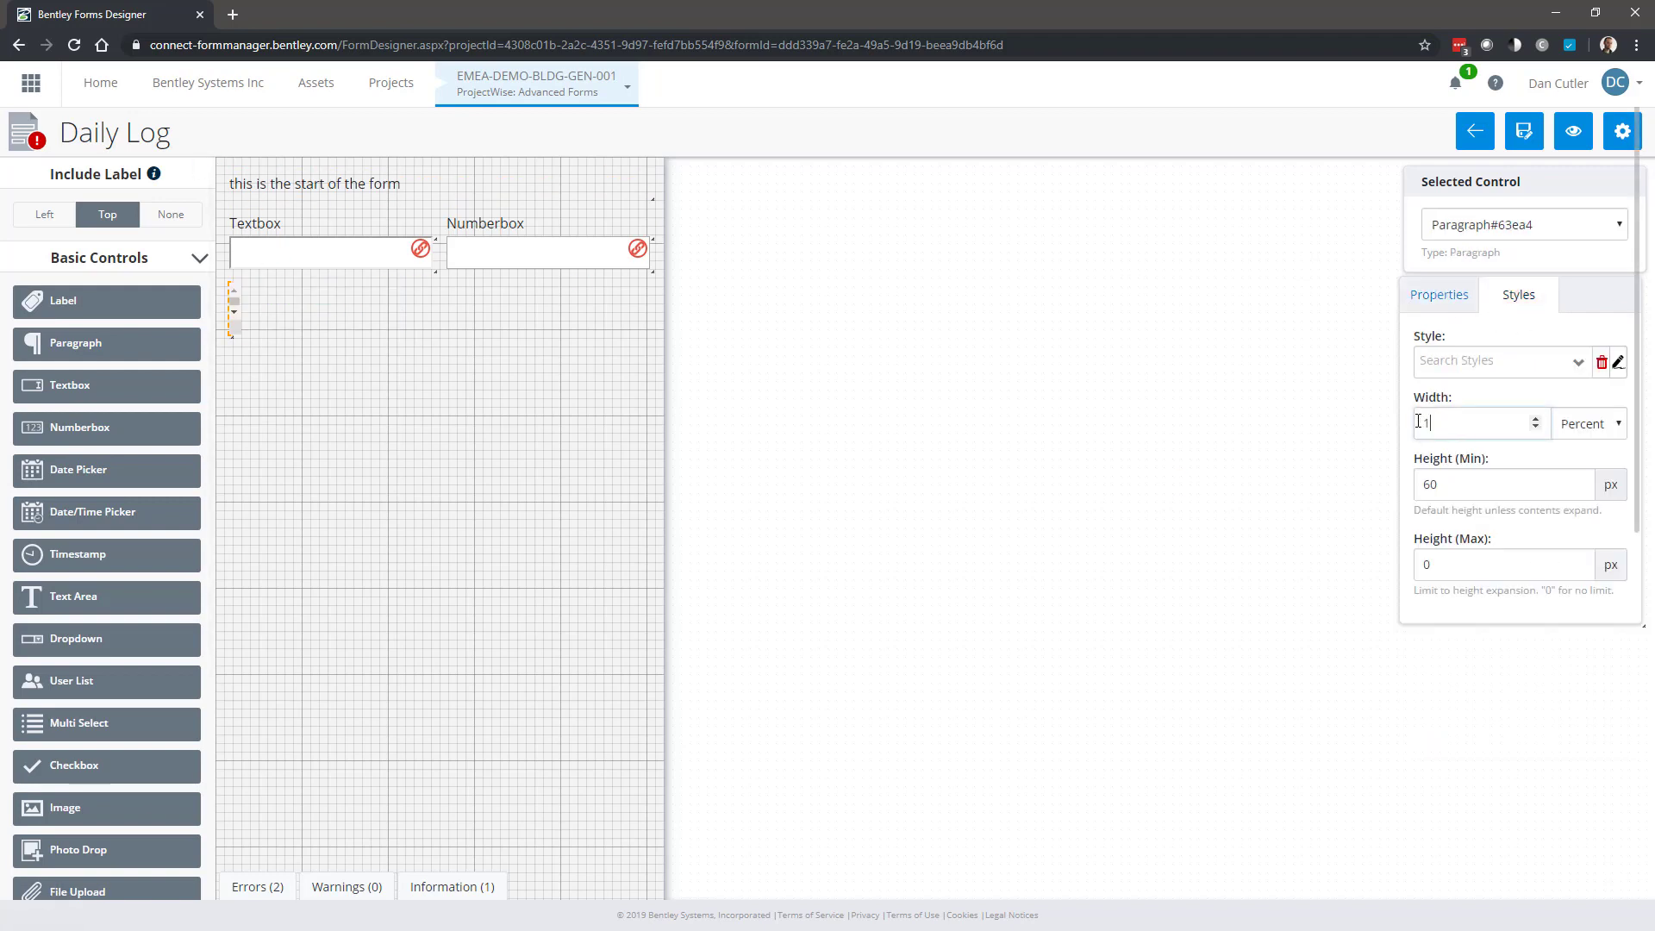
Set the paragraph text to 'pre defined text for the form that takes up more than one line'.
left_click(1439, 295)
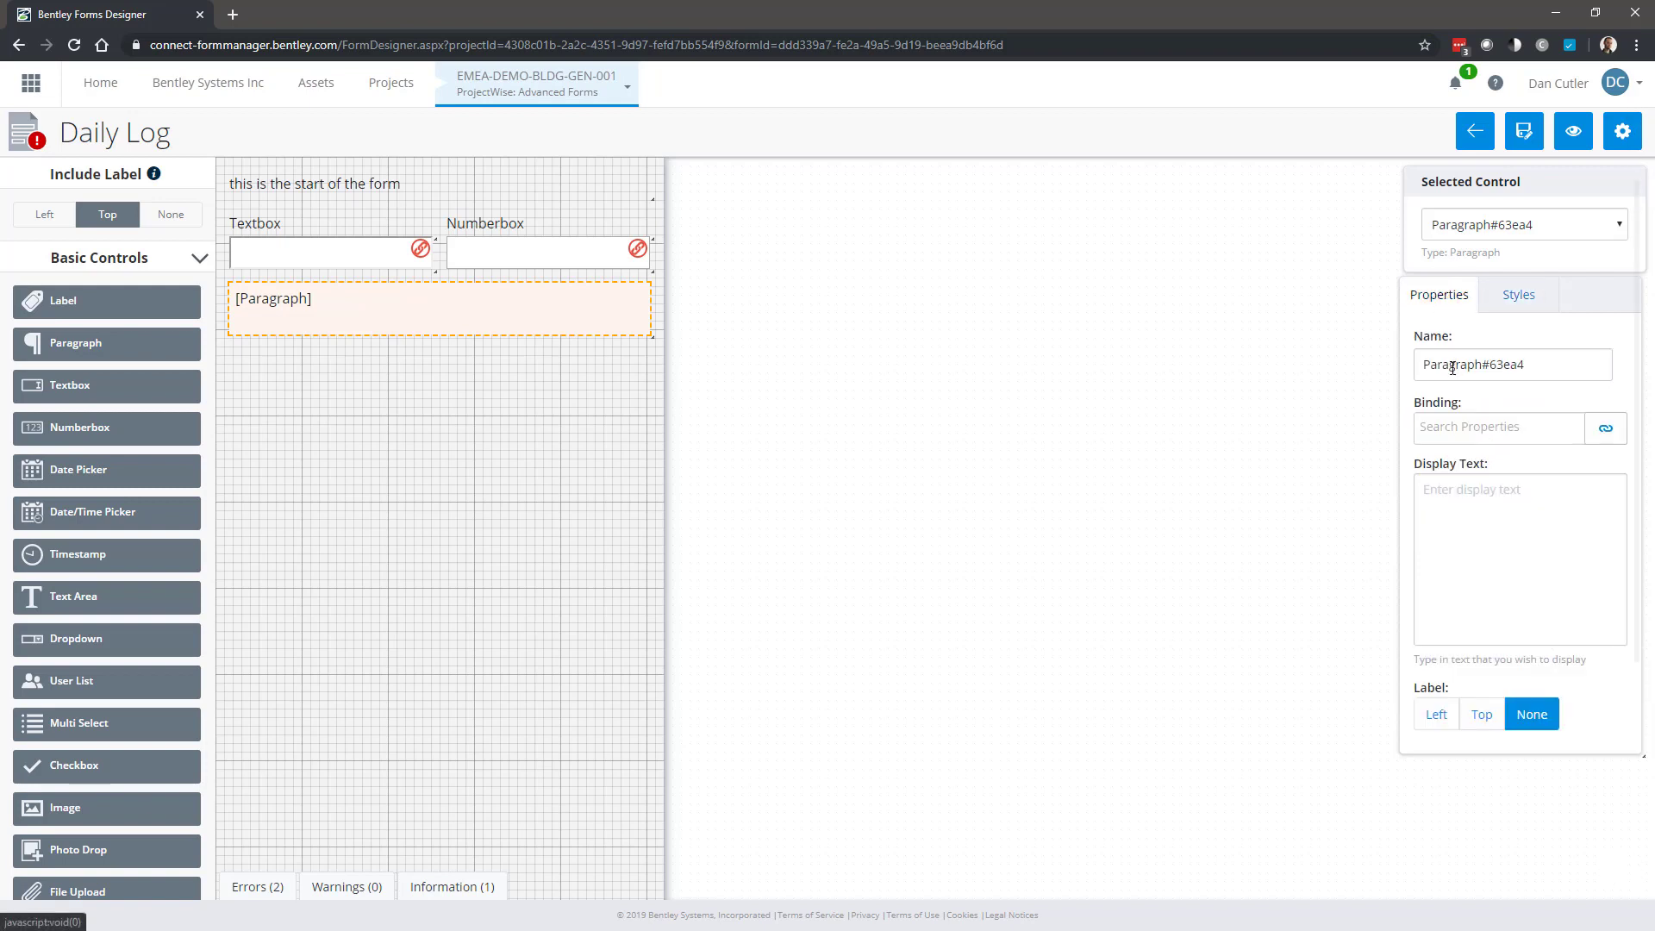
left_click(1492, 522)
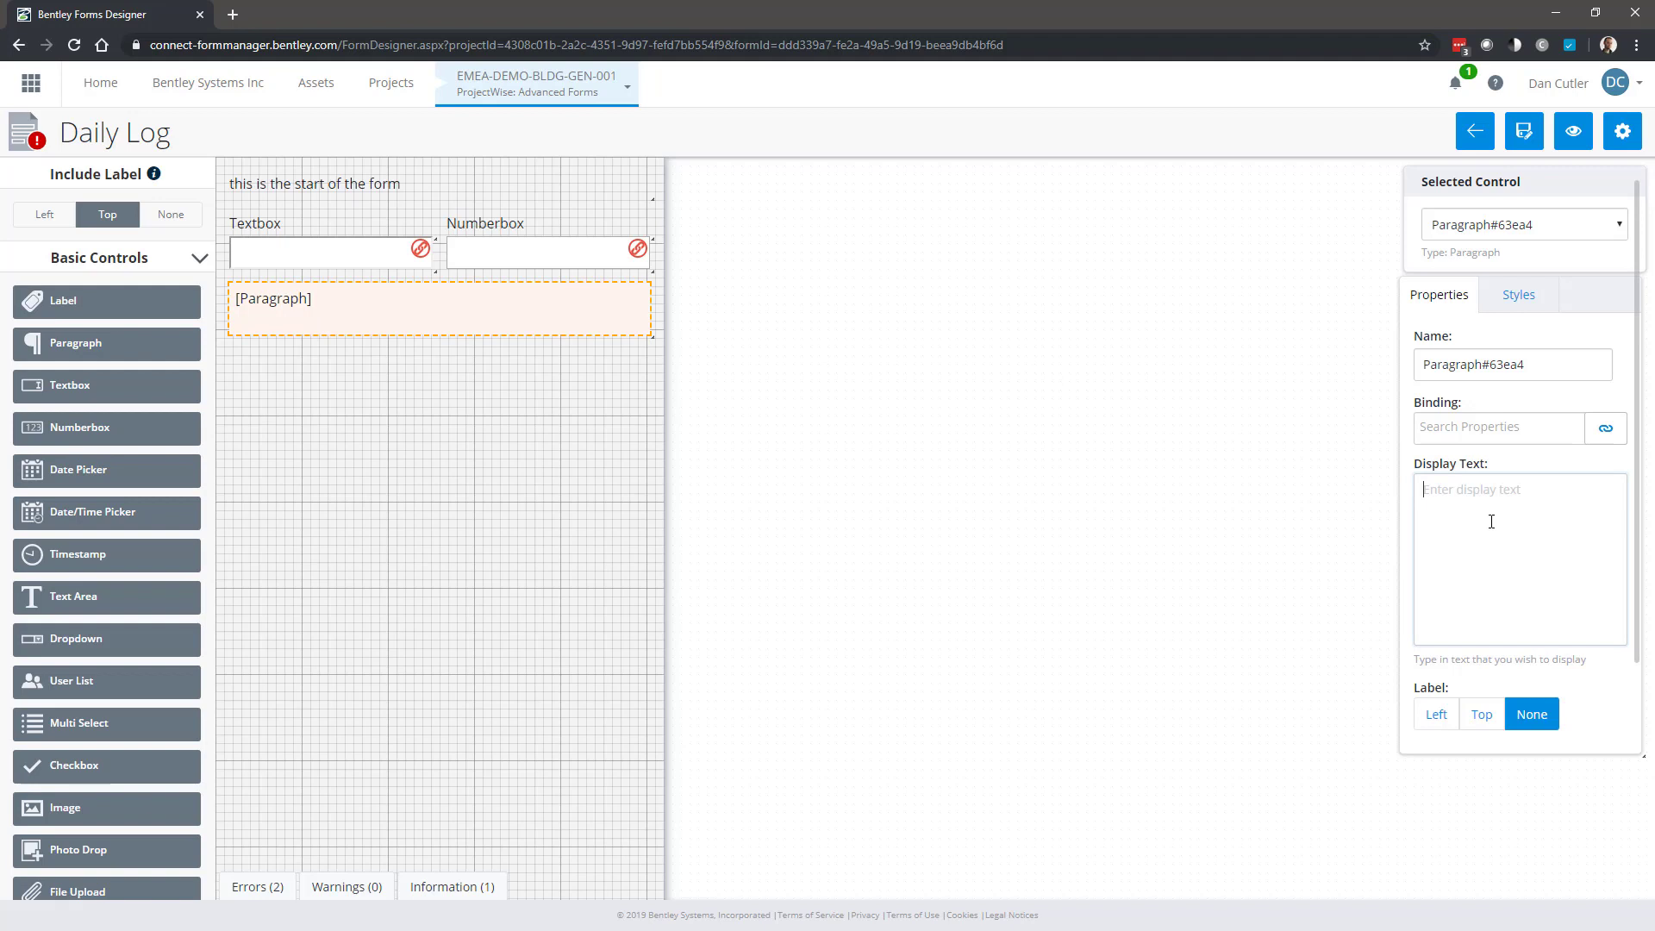
type("pre defined text f")
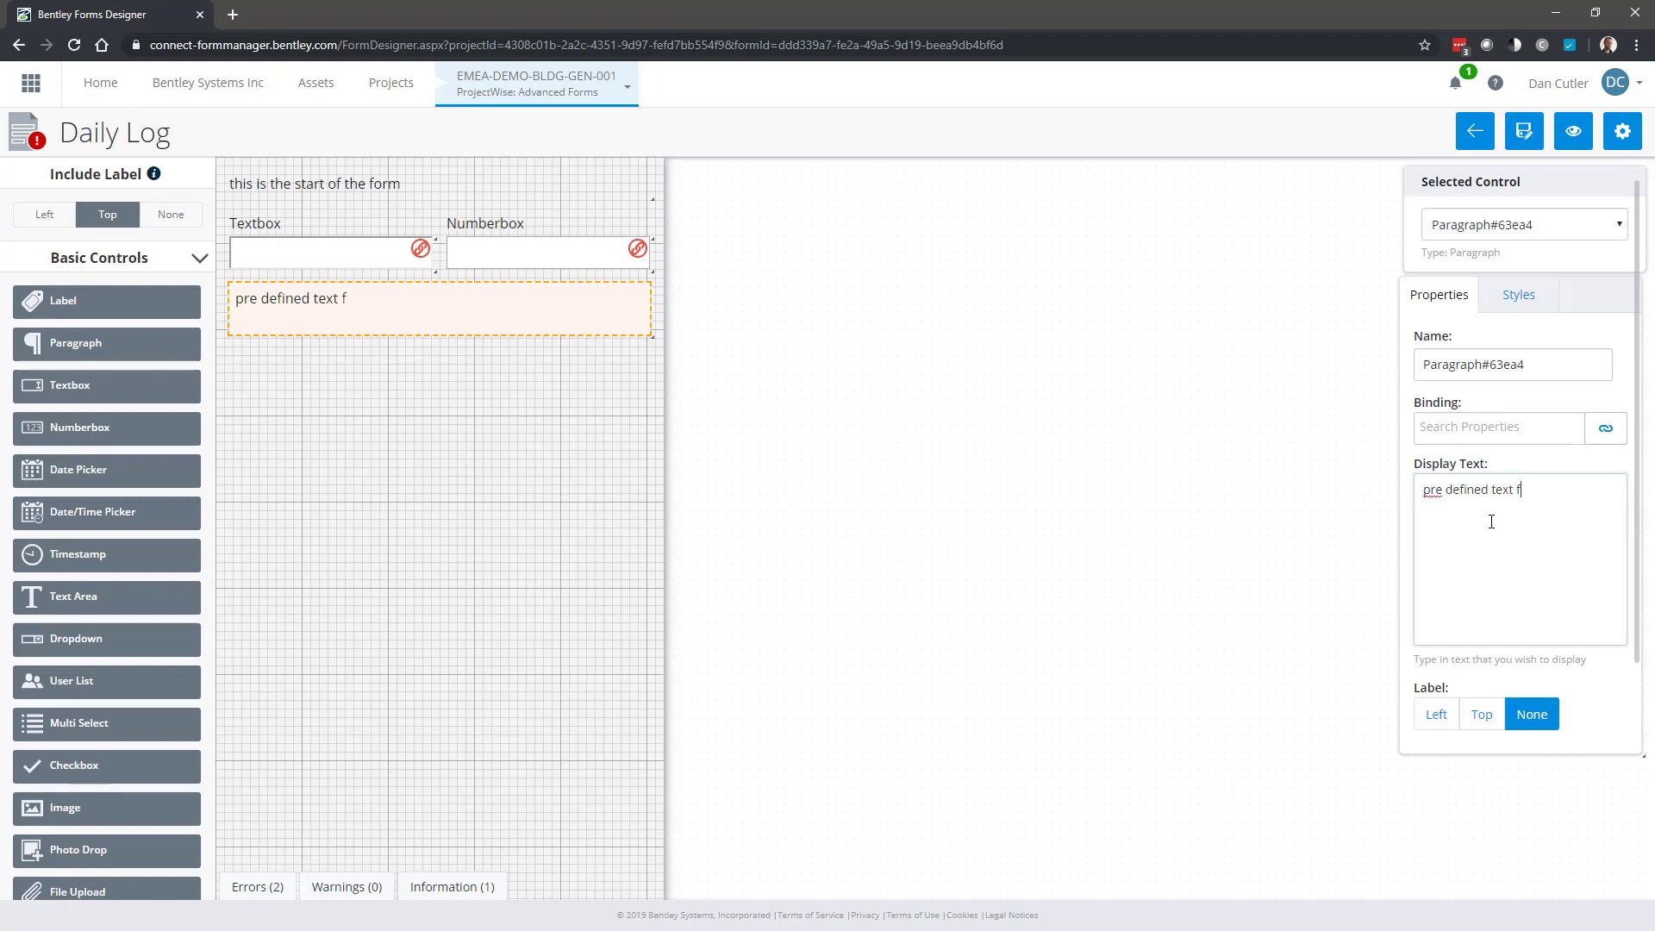
type("or the form that takes up")
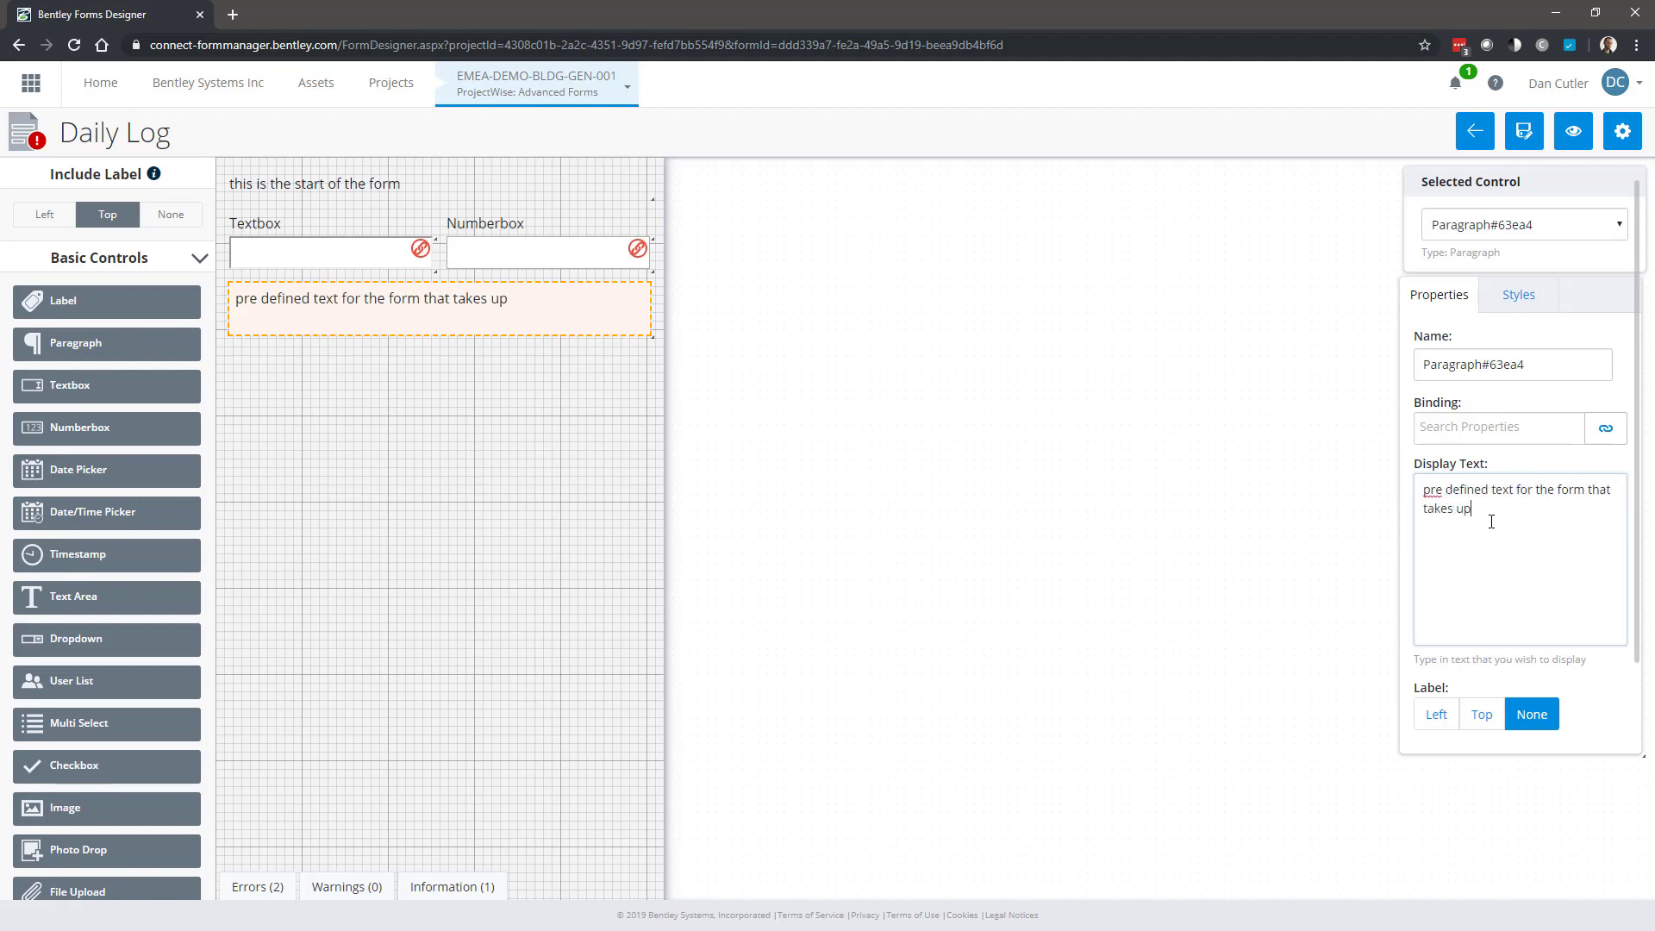
type(" more than one line")
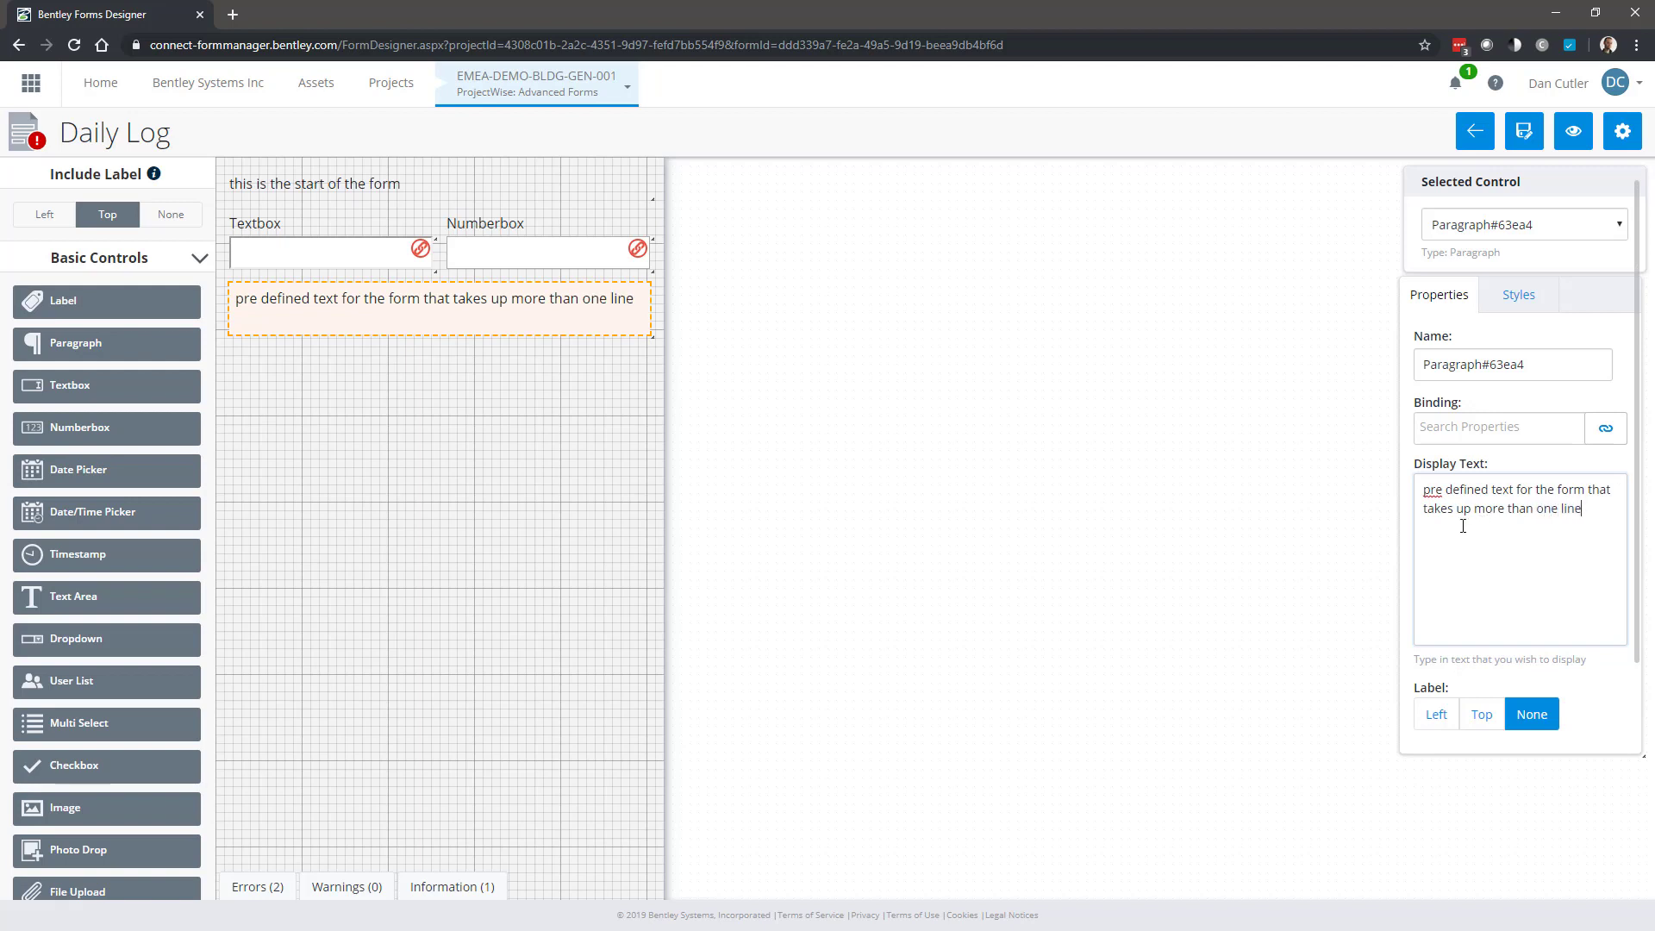
left_click(370, 402)
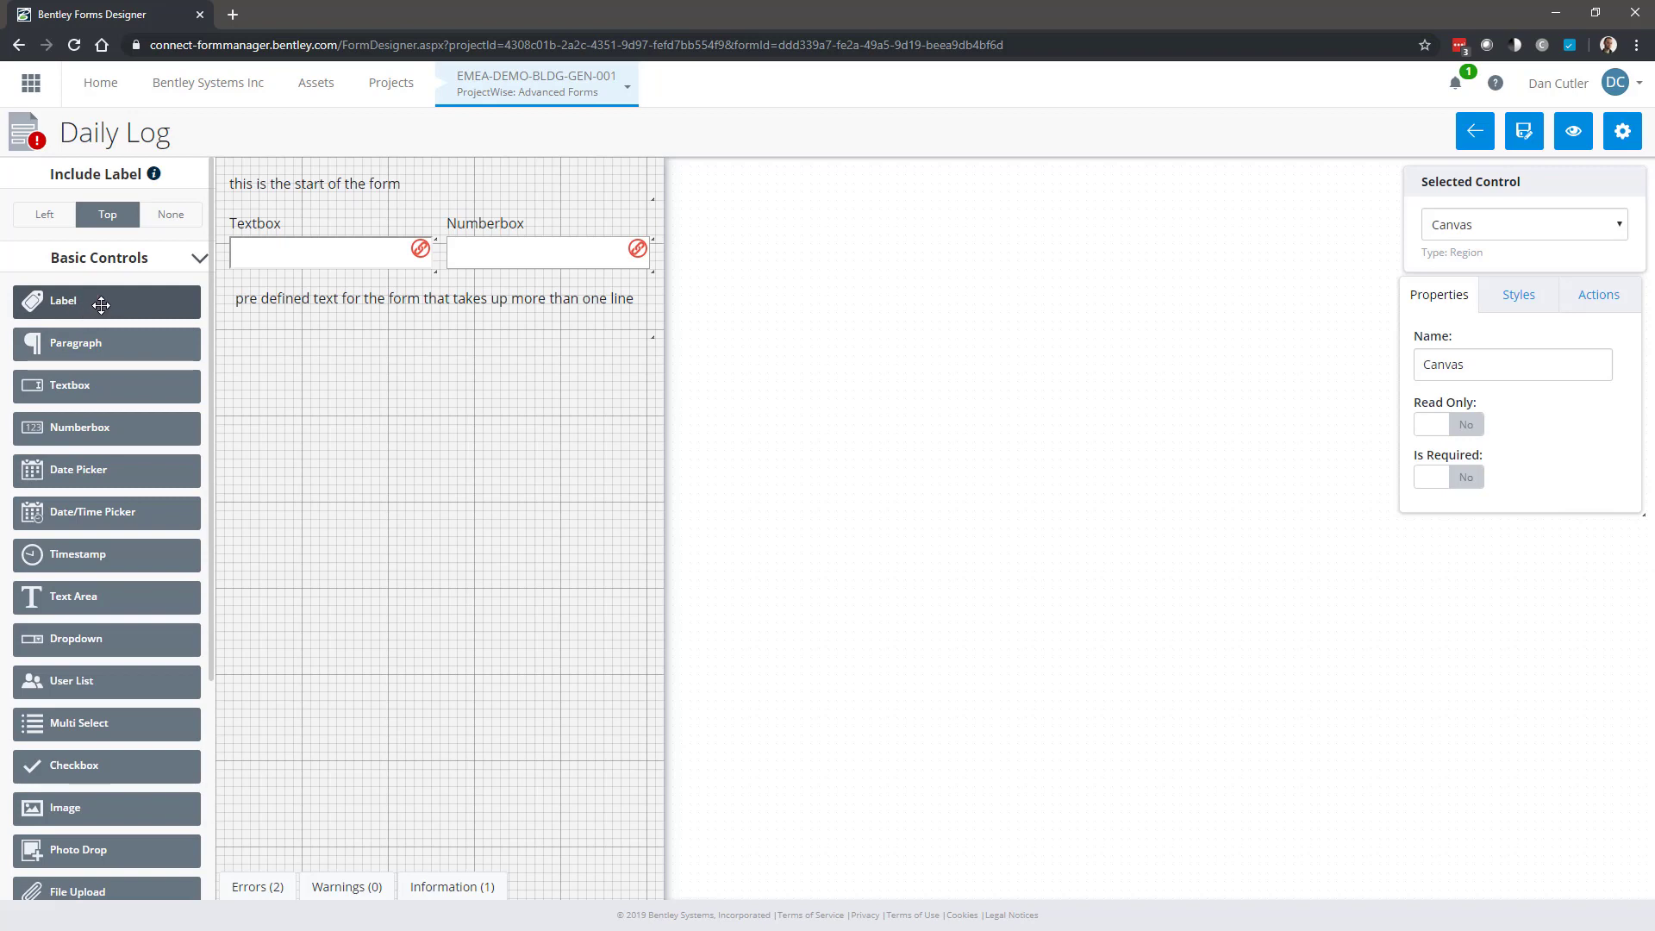
Set the Textbox width to 75 and add a new input field beside Numberbox.
left_click(321, 255)
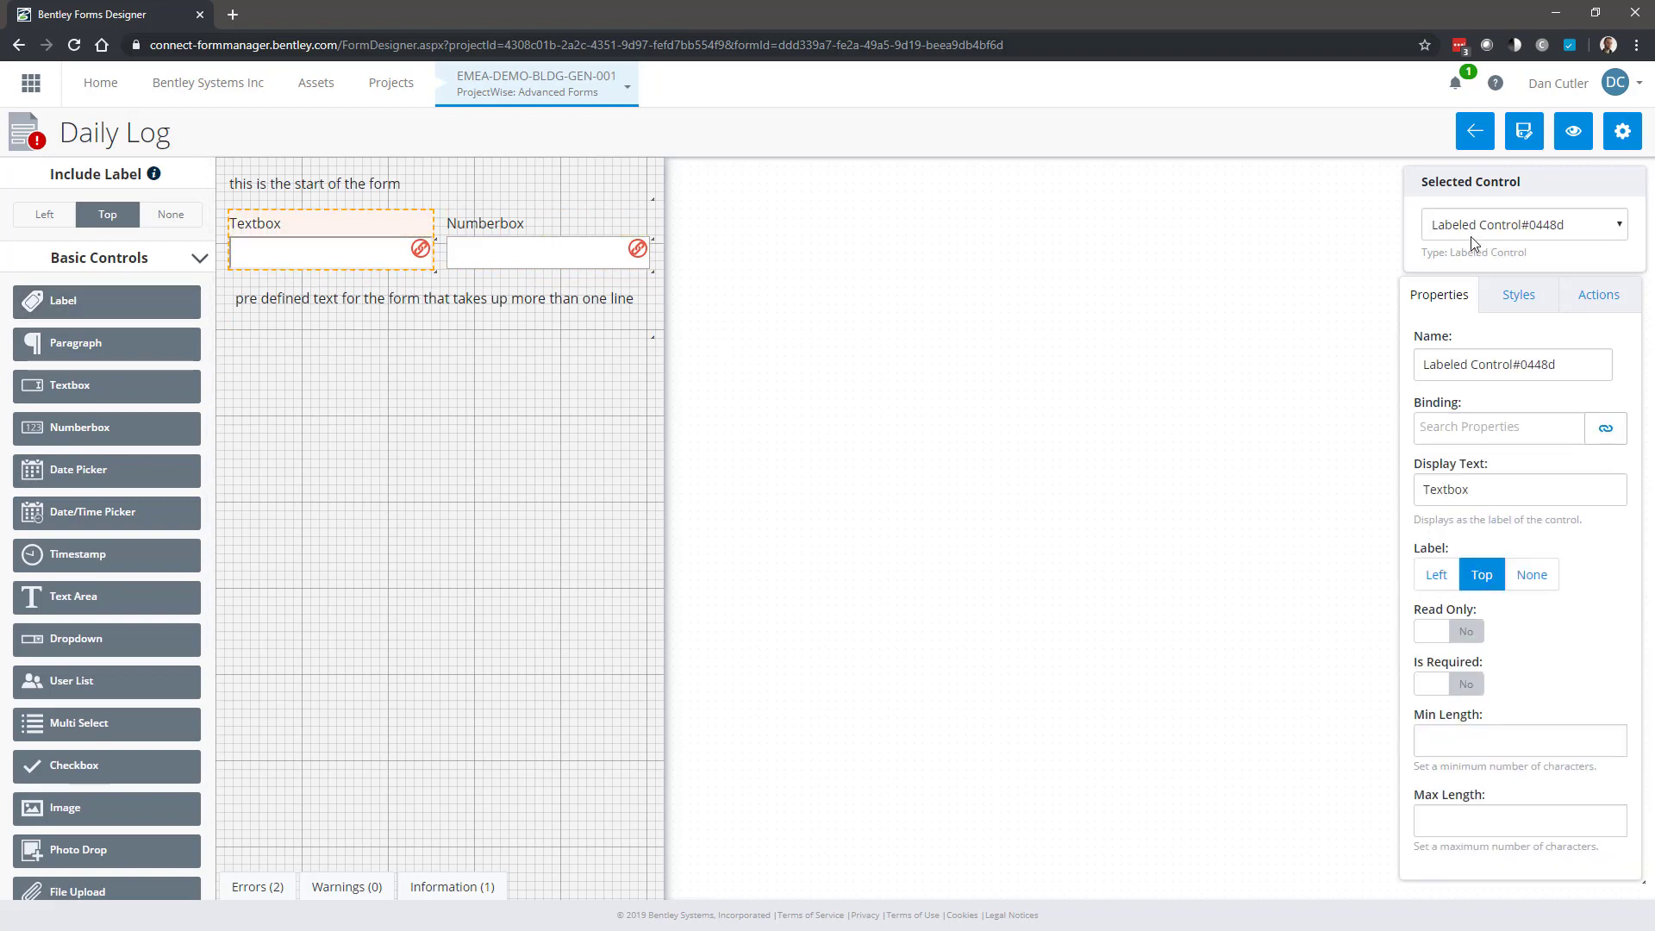
left_click(1509, 300)
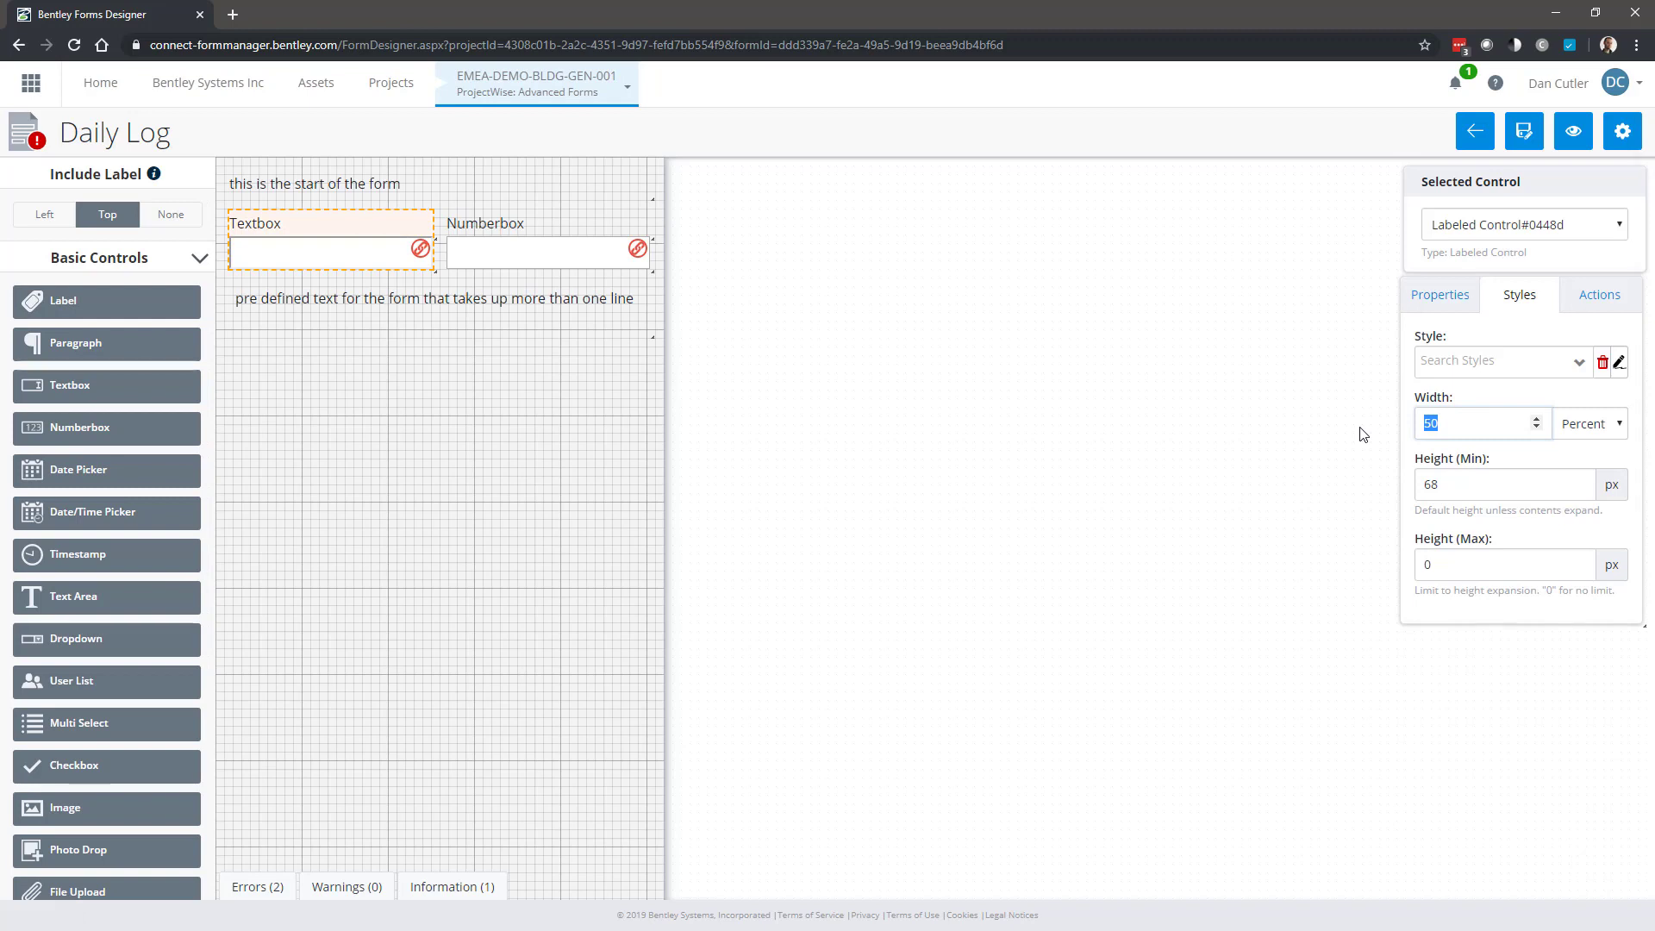
type("75")
left_click(288, 326)
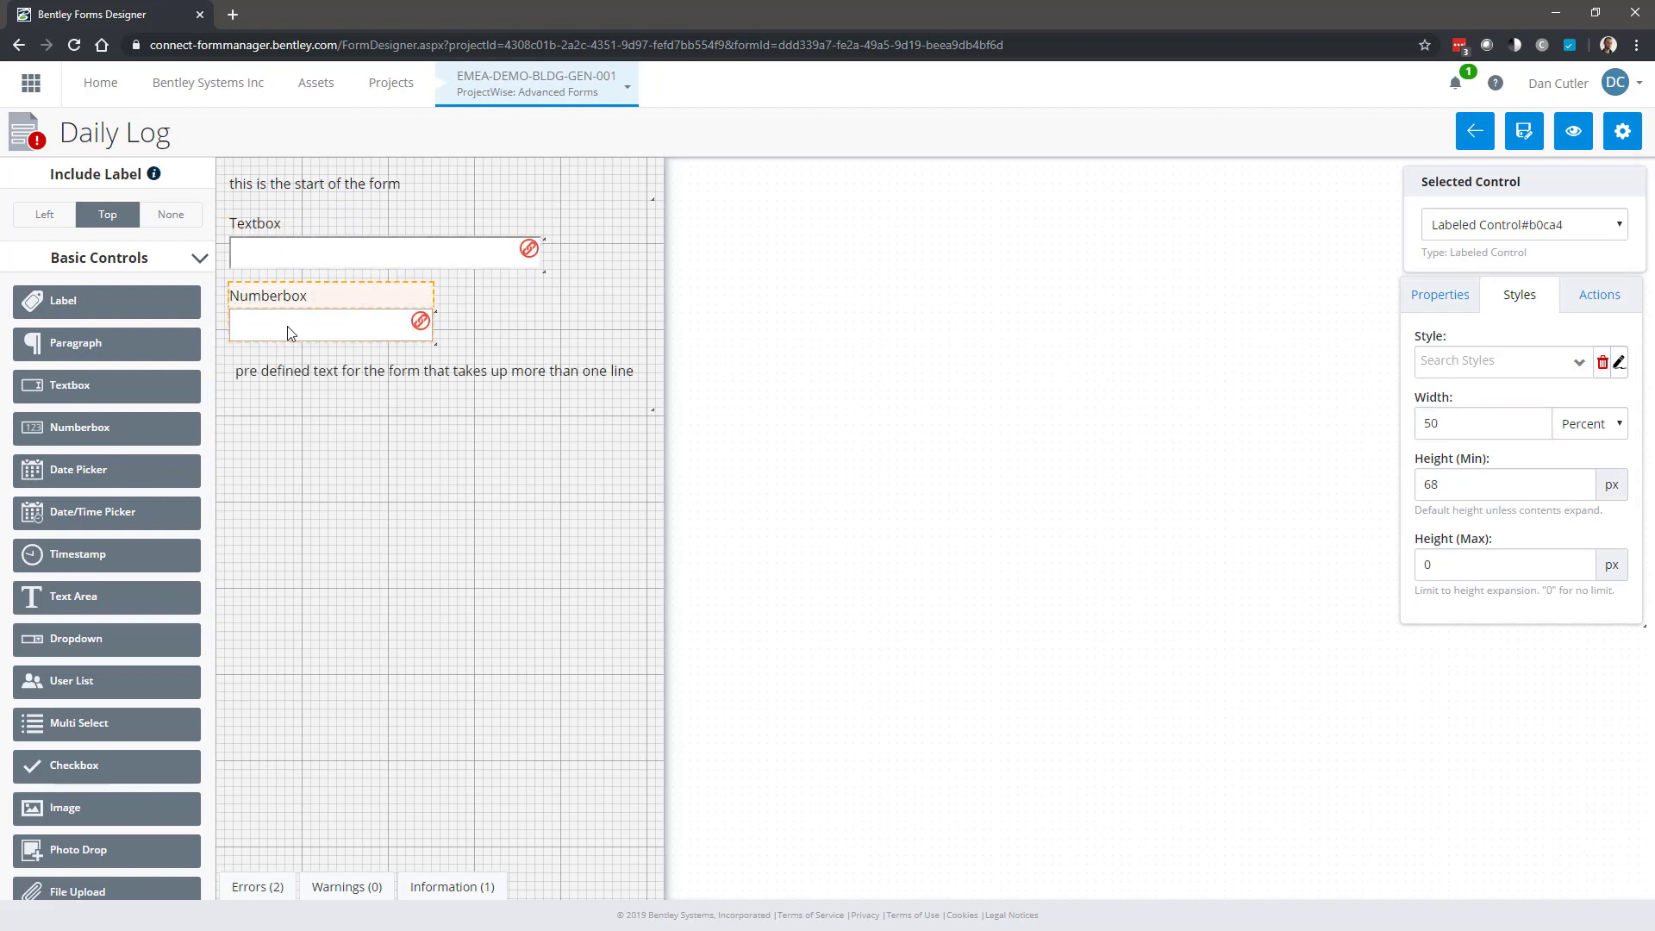
left_click_drag(80, 428, 548, 300)
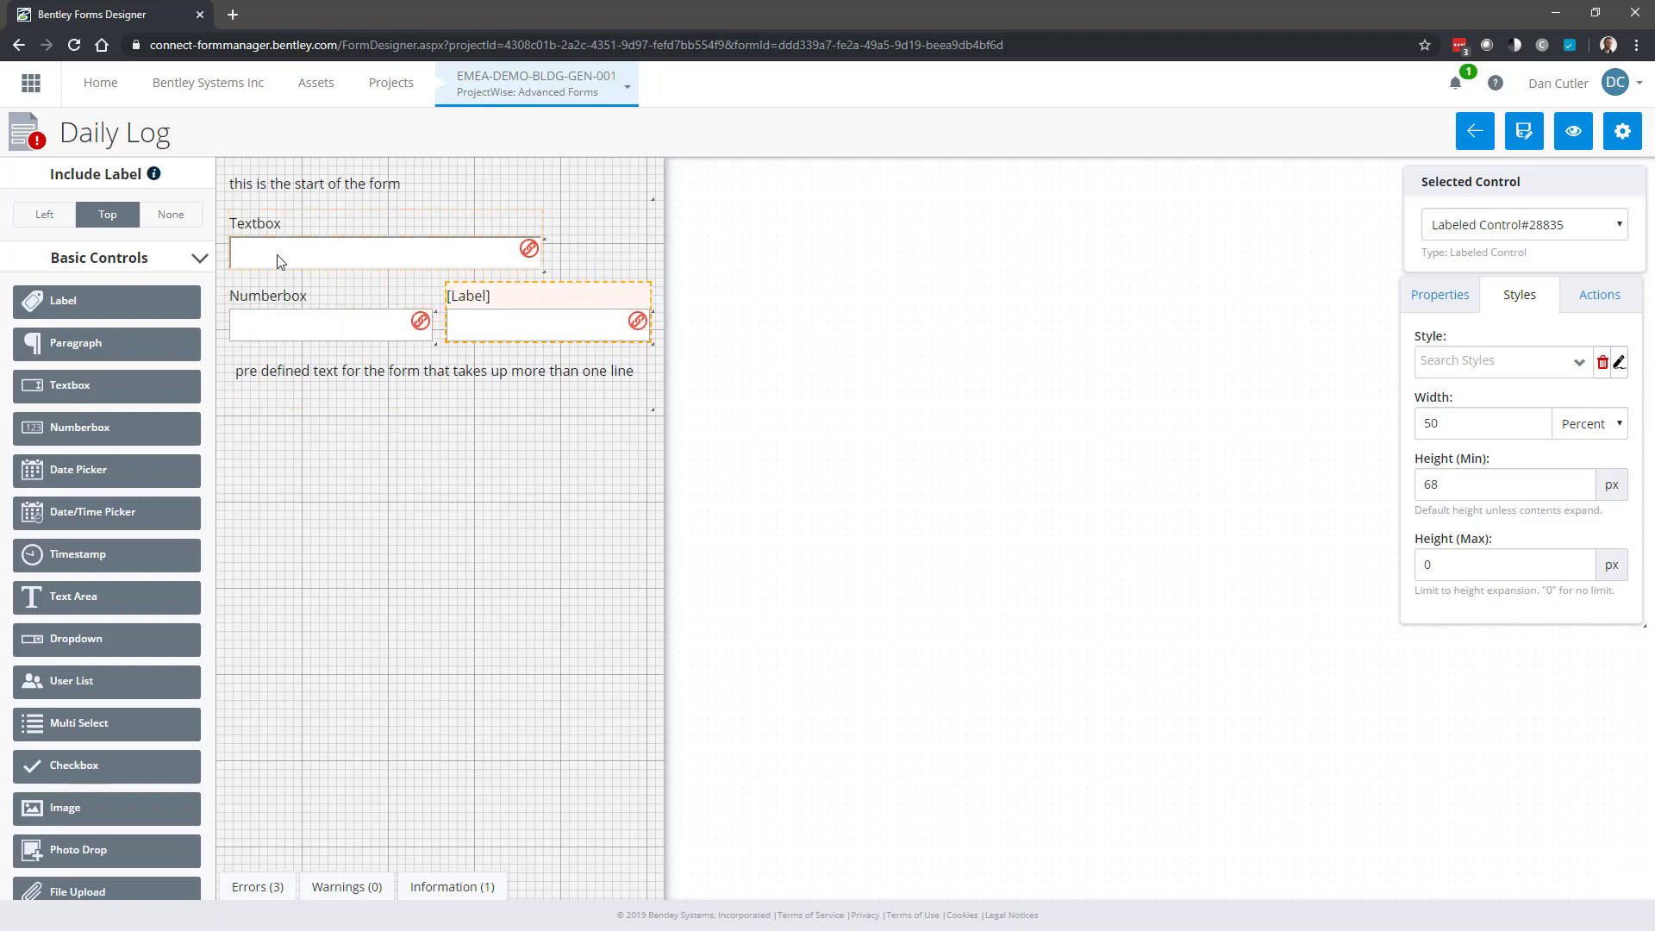
Add a label above the Numberbox row with width 100 percent.
left_click(336, 531)
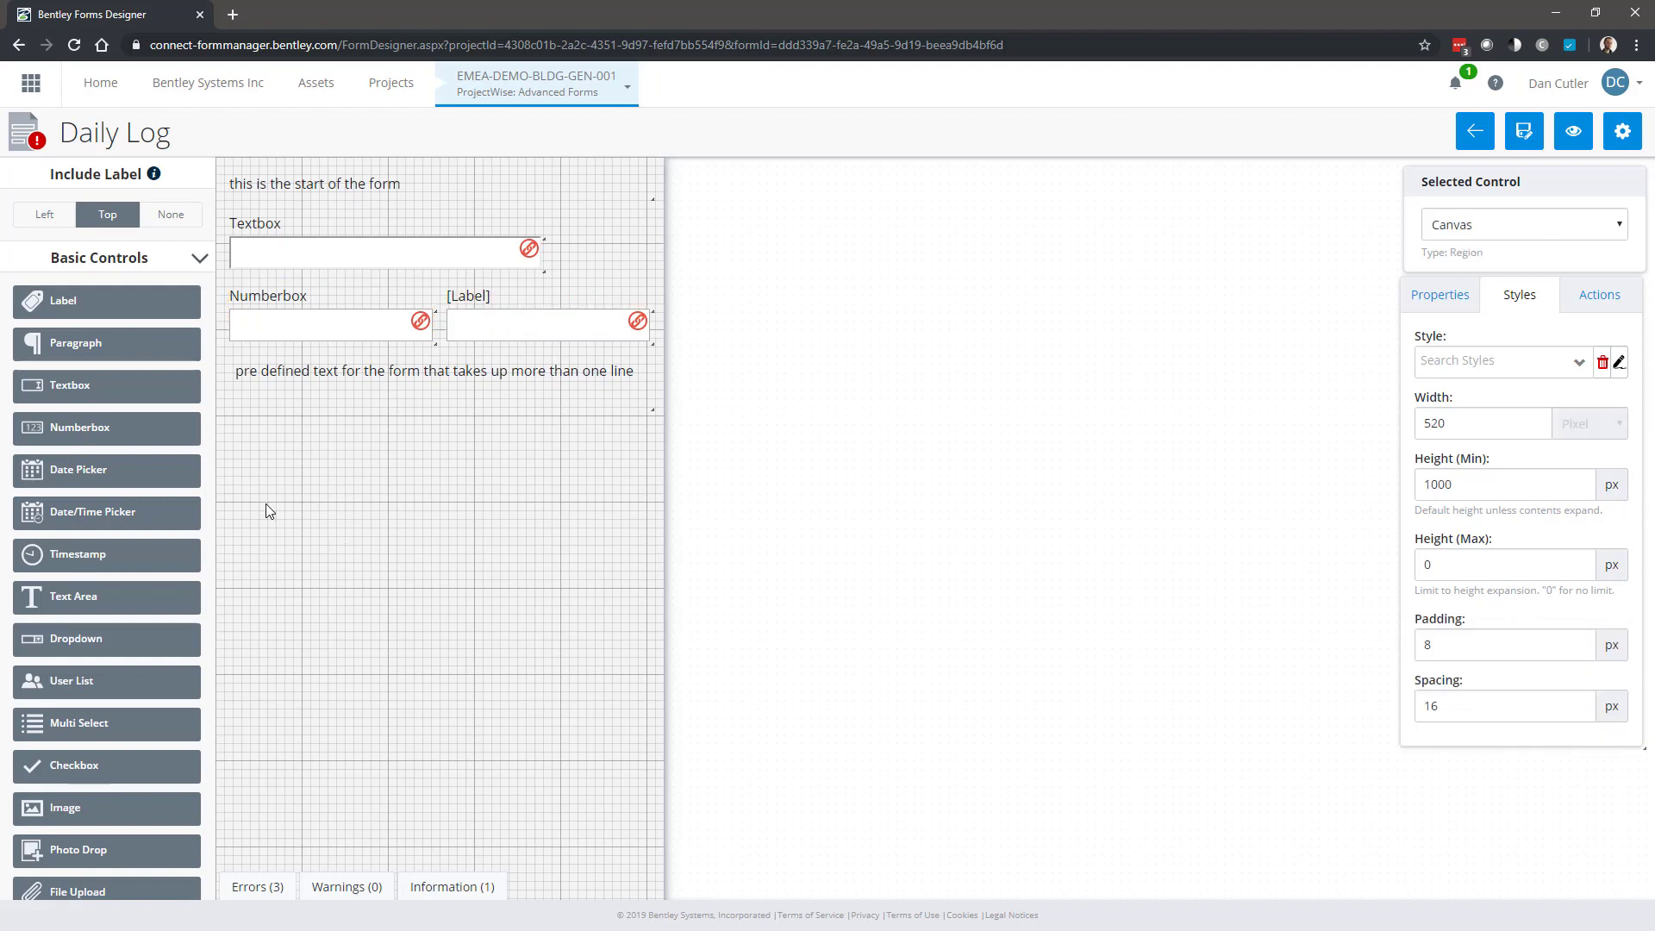
left_click_drag(62, 299, 222, 276)
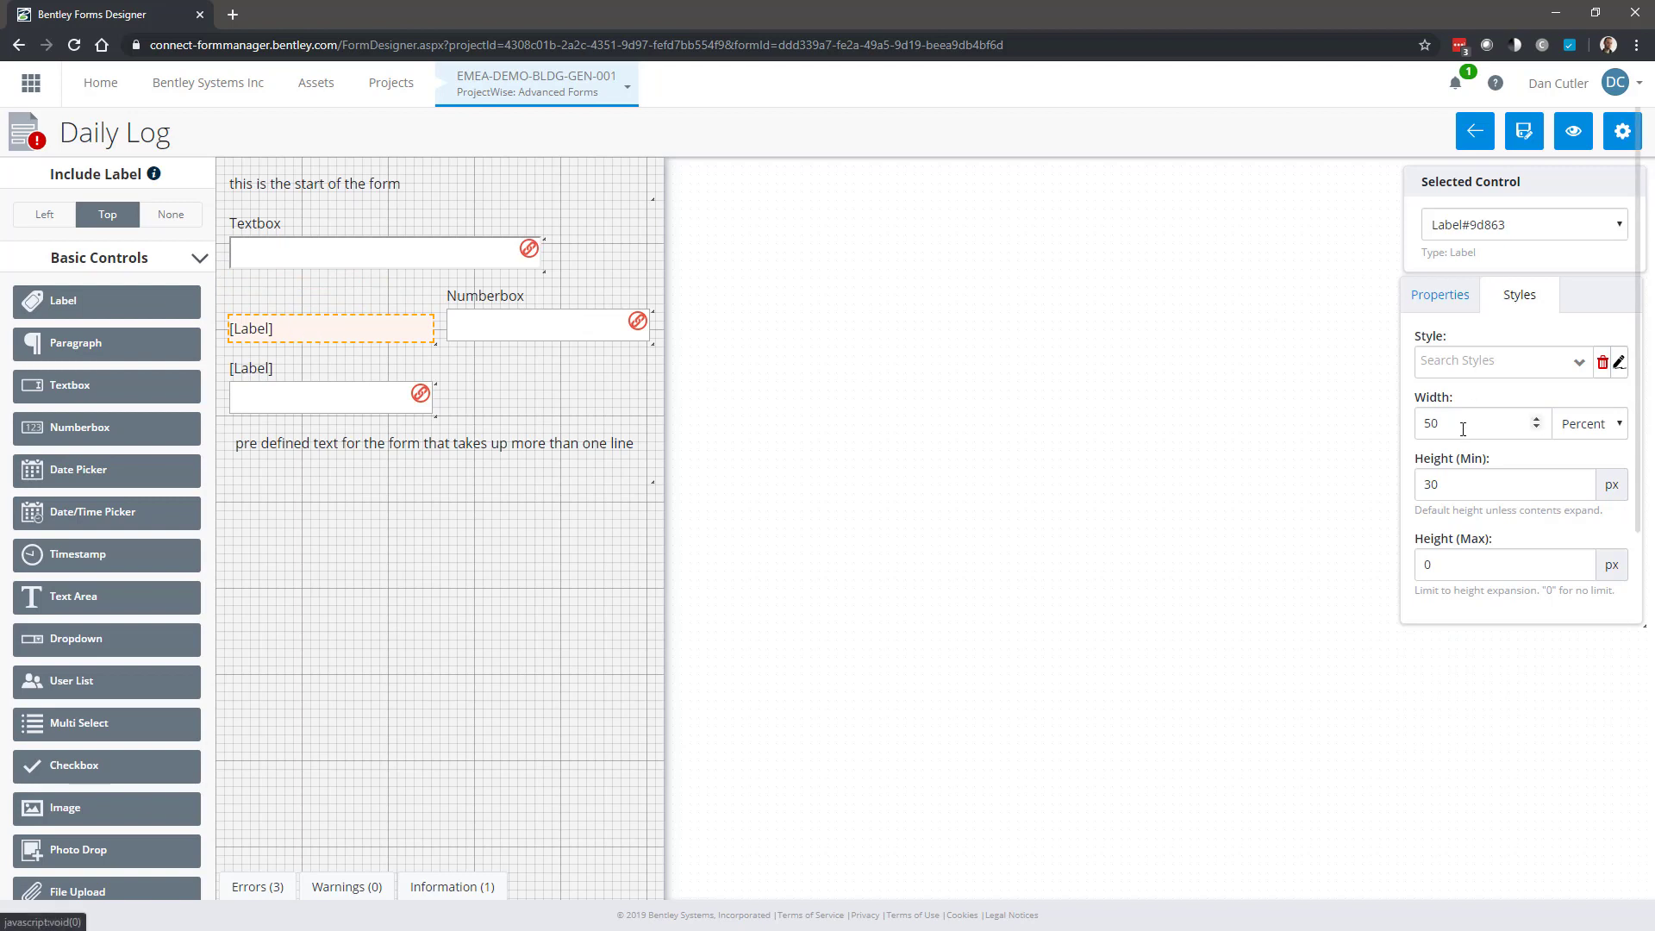
left_click_drag(1448, 425, 1405, 435)
type("100")
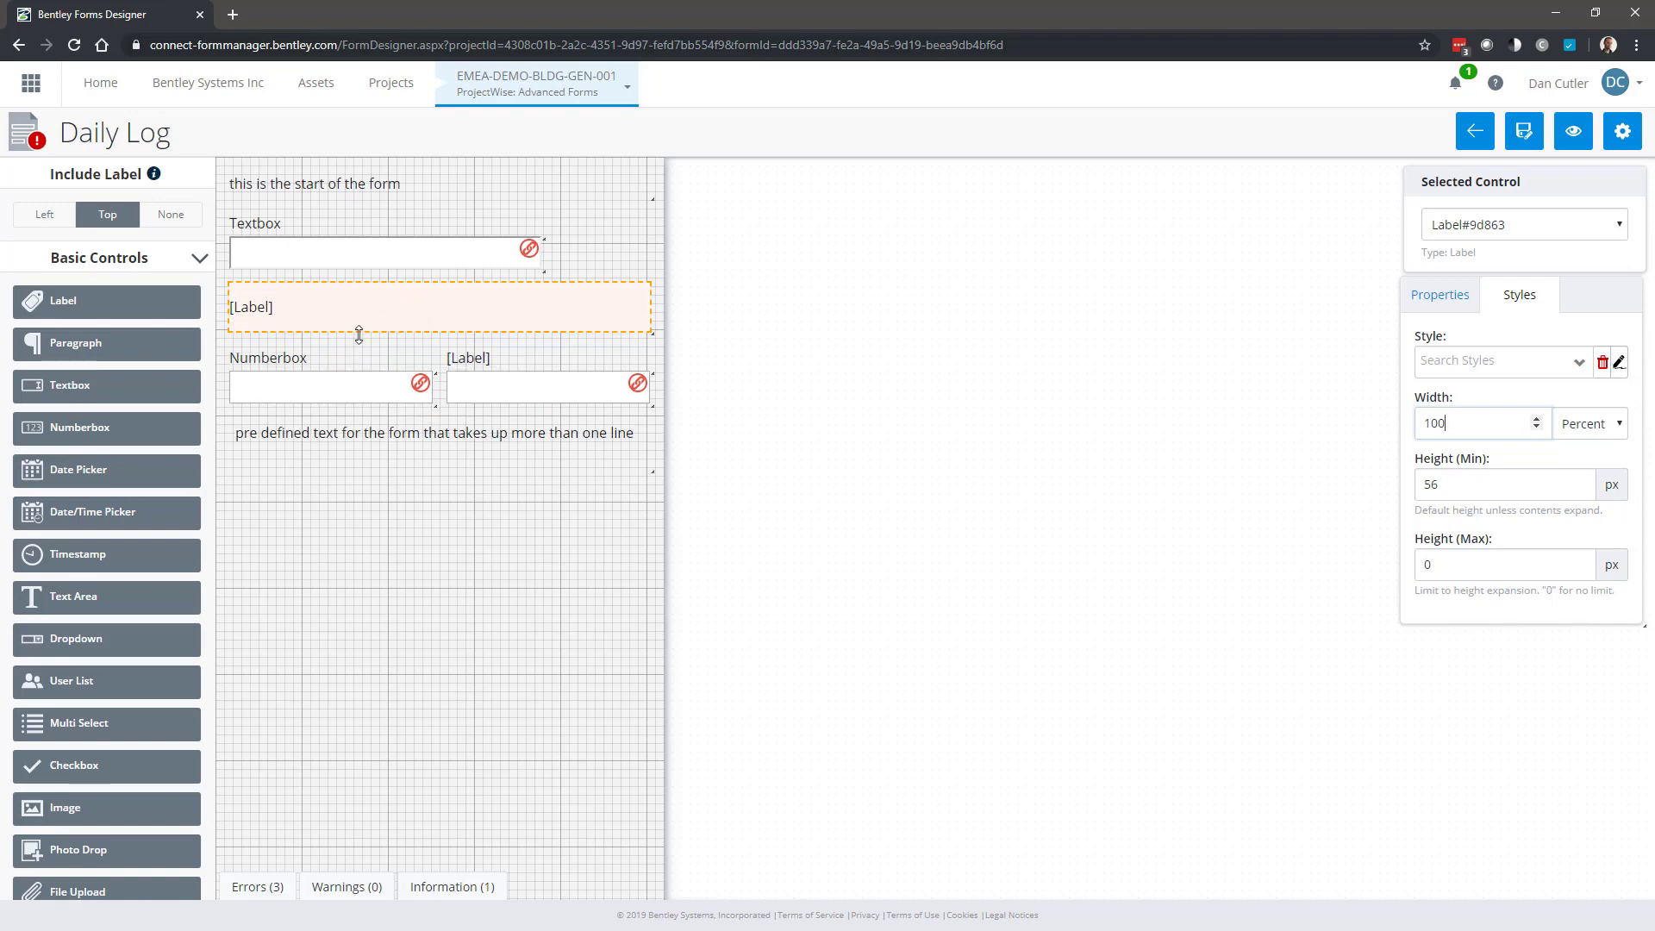
left_click(326, 683)
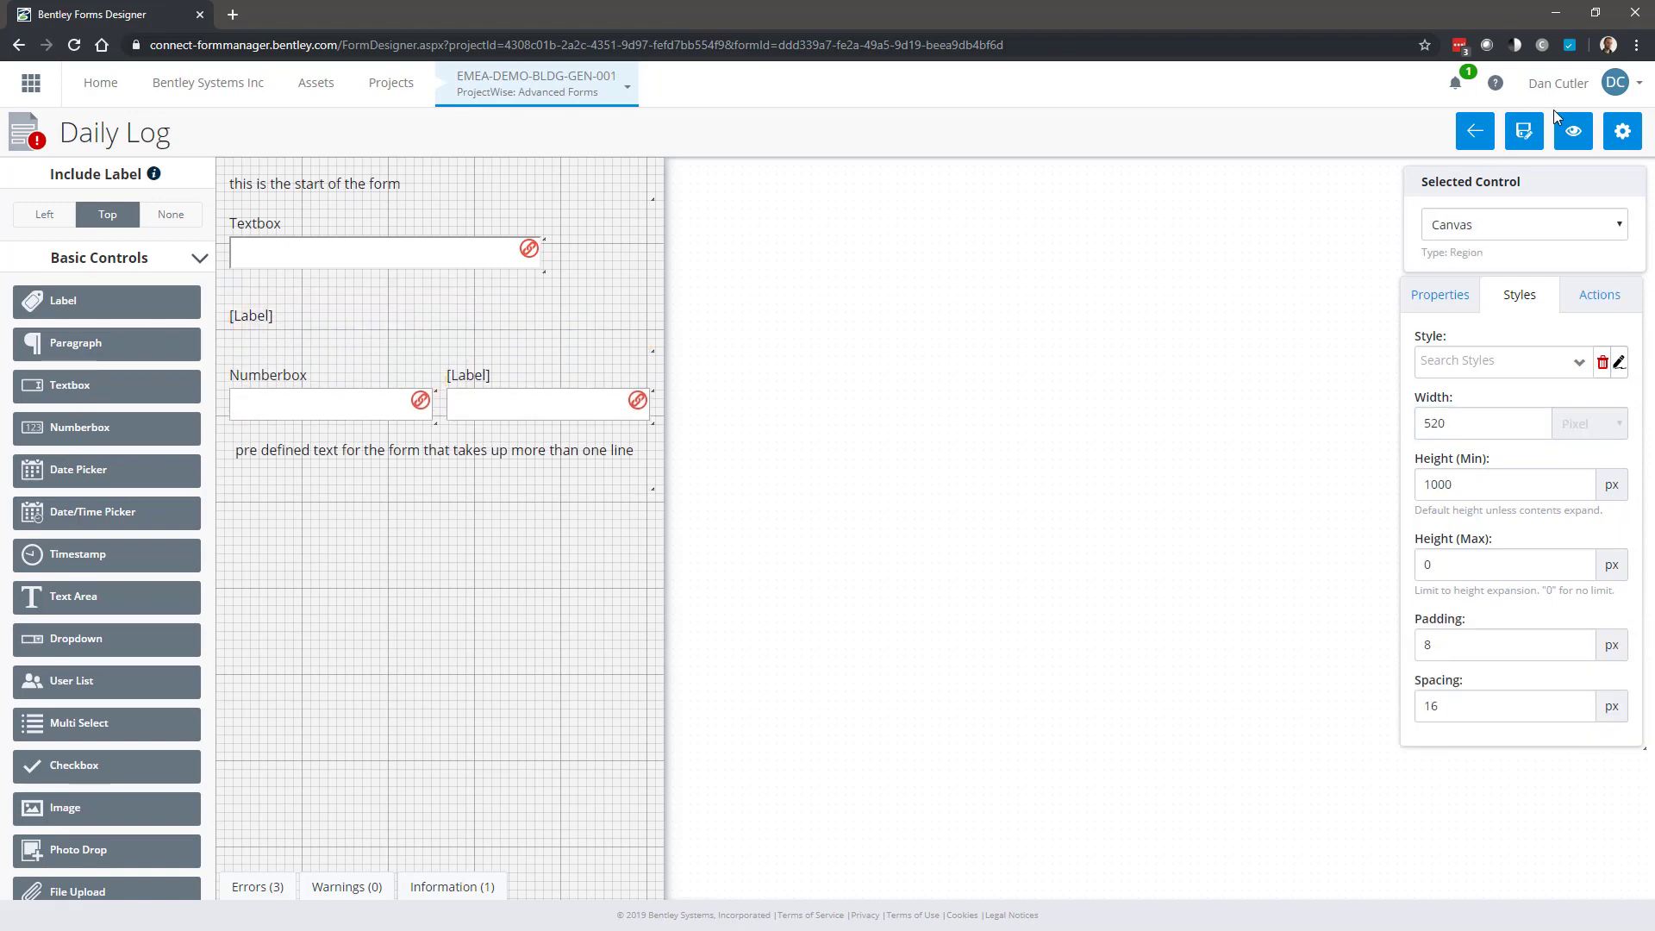
Preview the form on a tablet, then reduce the full-width label row's height.
left_click(1573, 130)
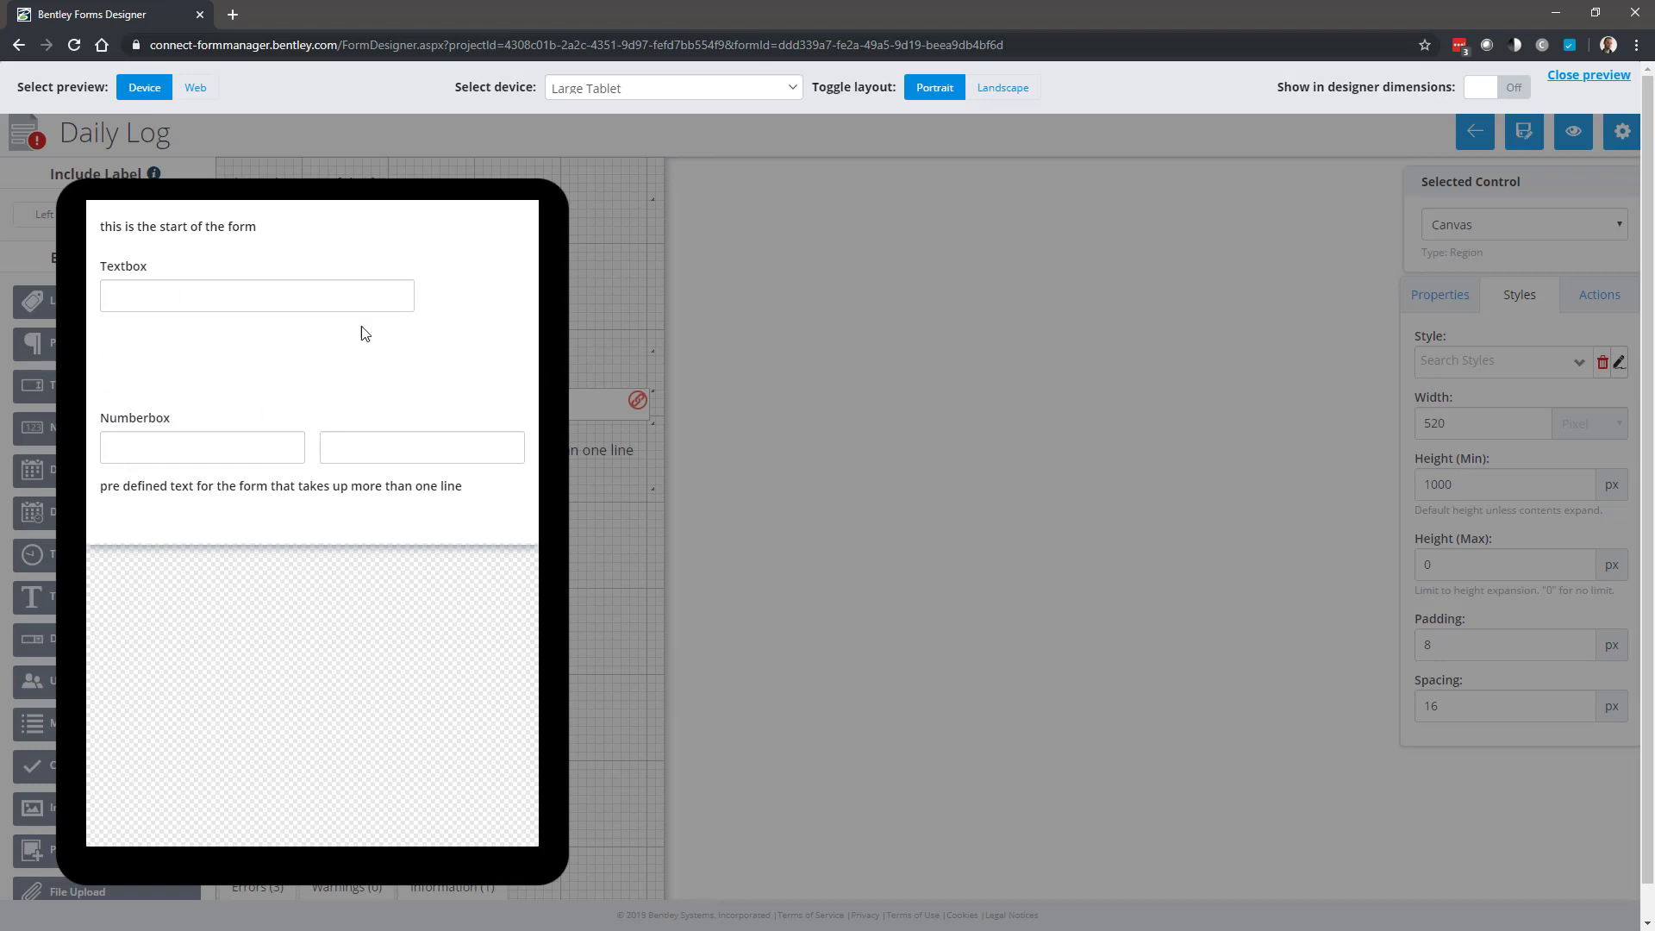
left_click(1591, 76)
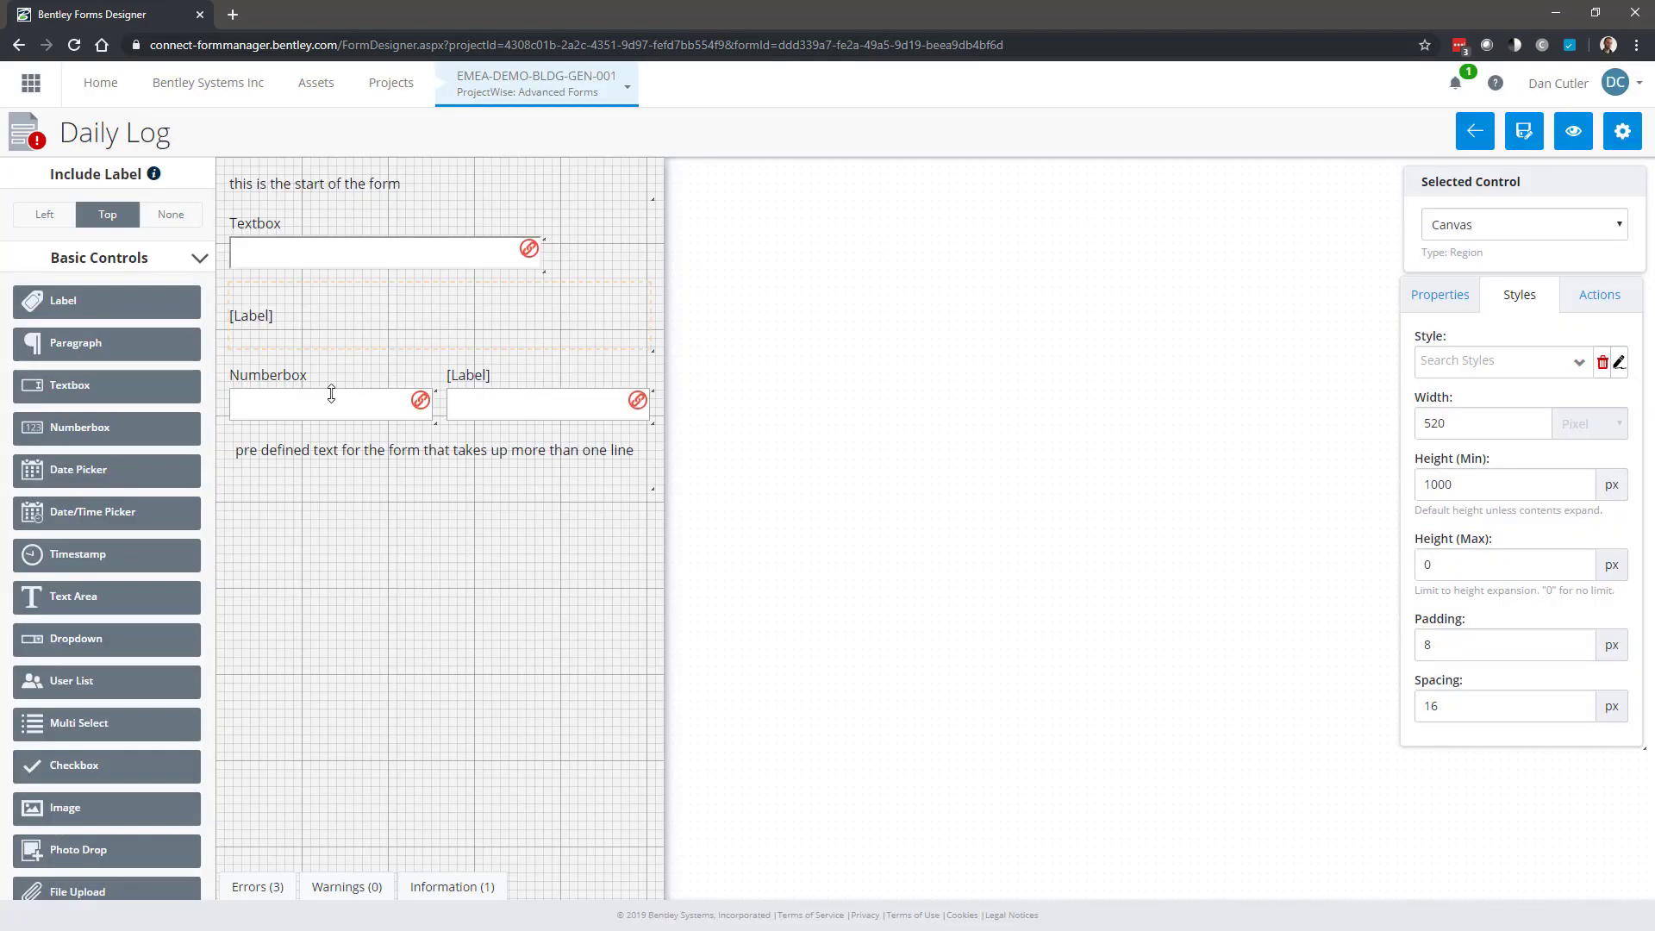
left_click(344, 314)
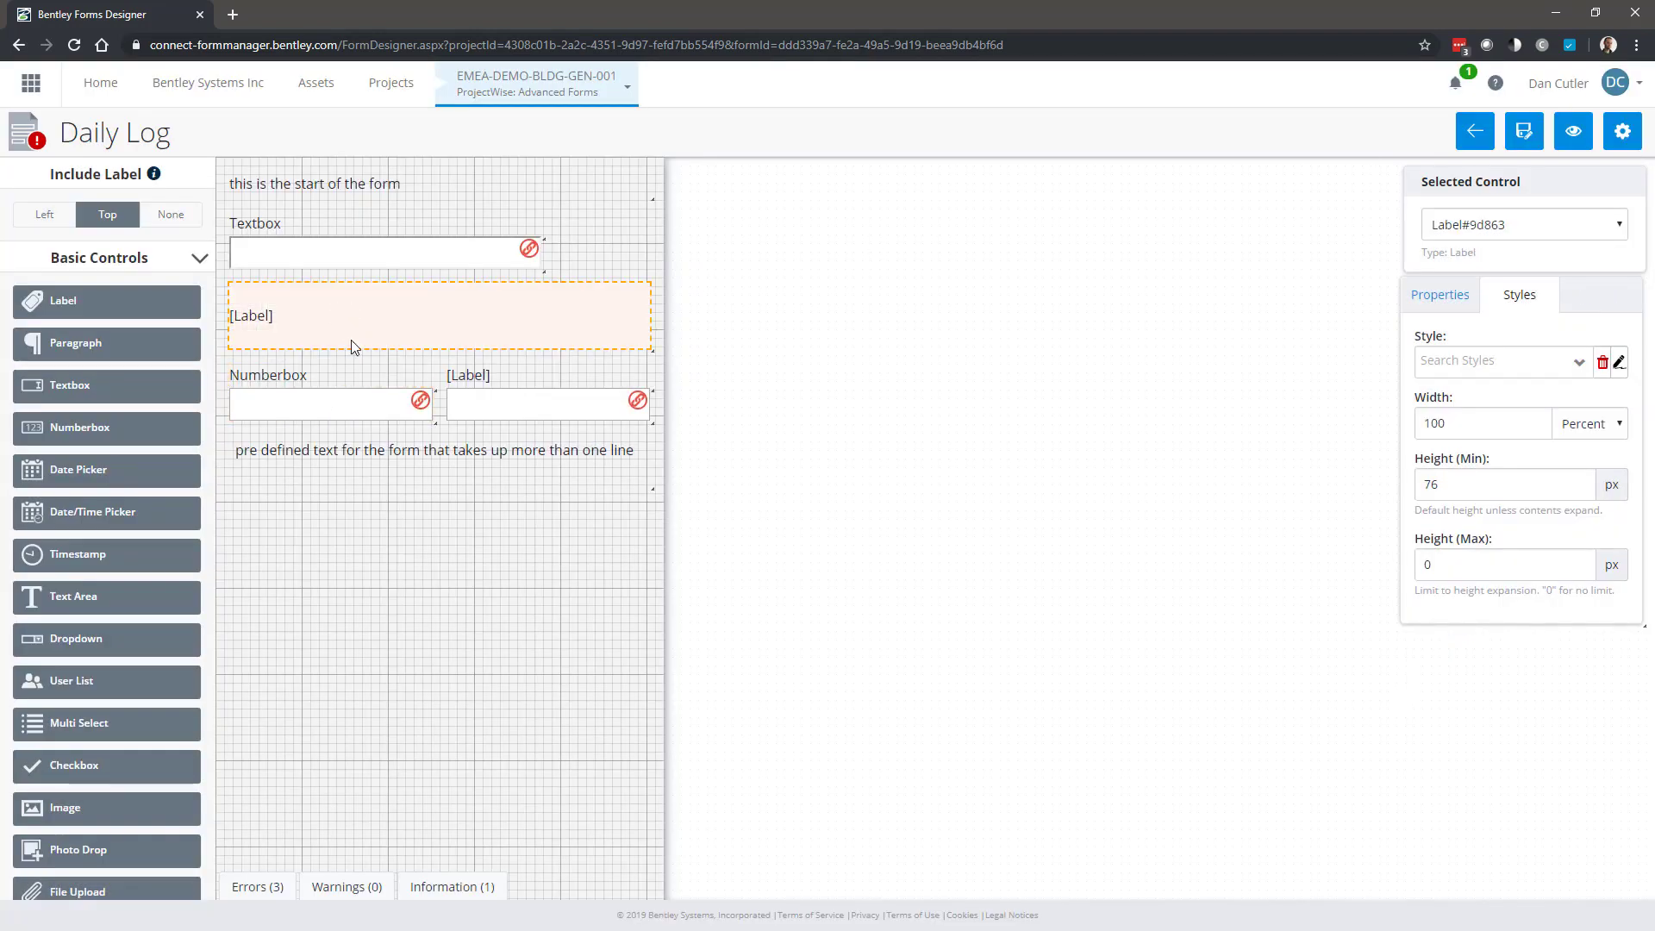
left_click_drag(350, 340, 351, 313)
Delete the blank field beside Numberbox and add date and date/time pickers below the paragraph.
left_click(524, 353)
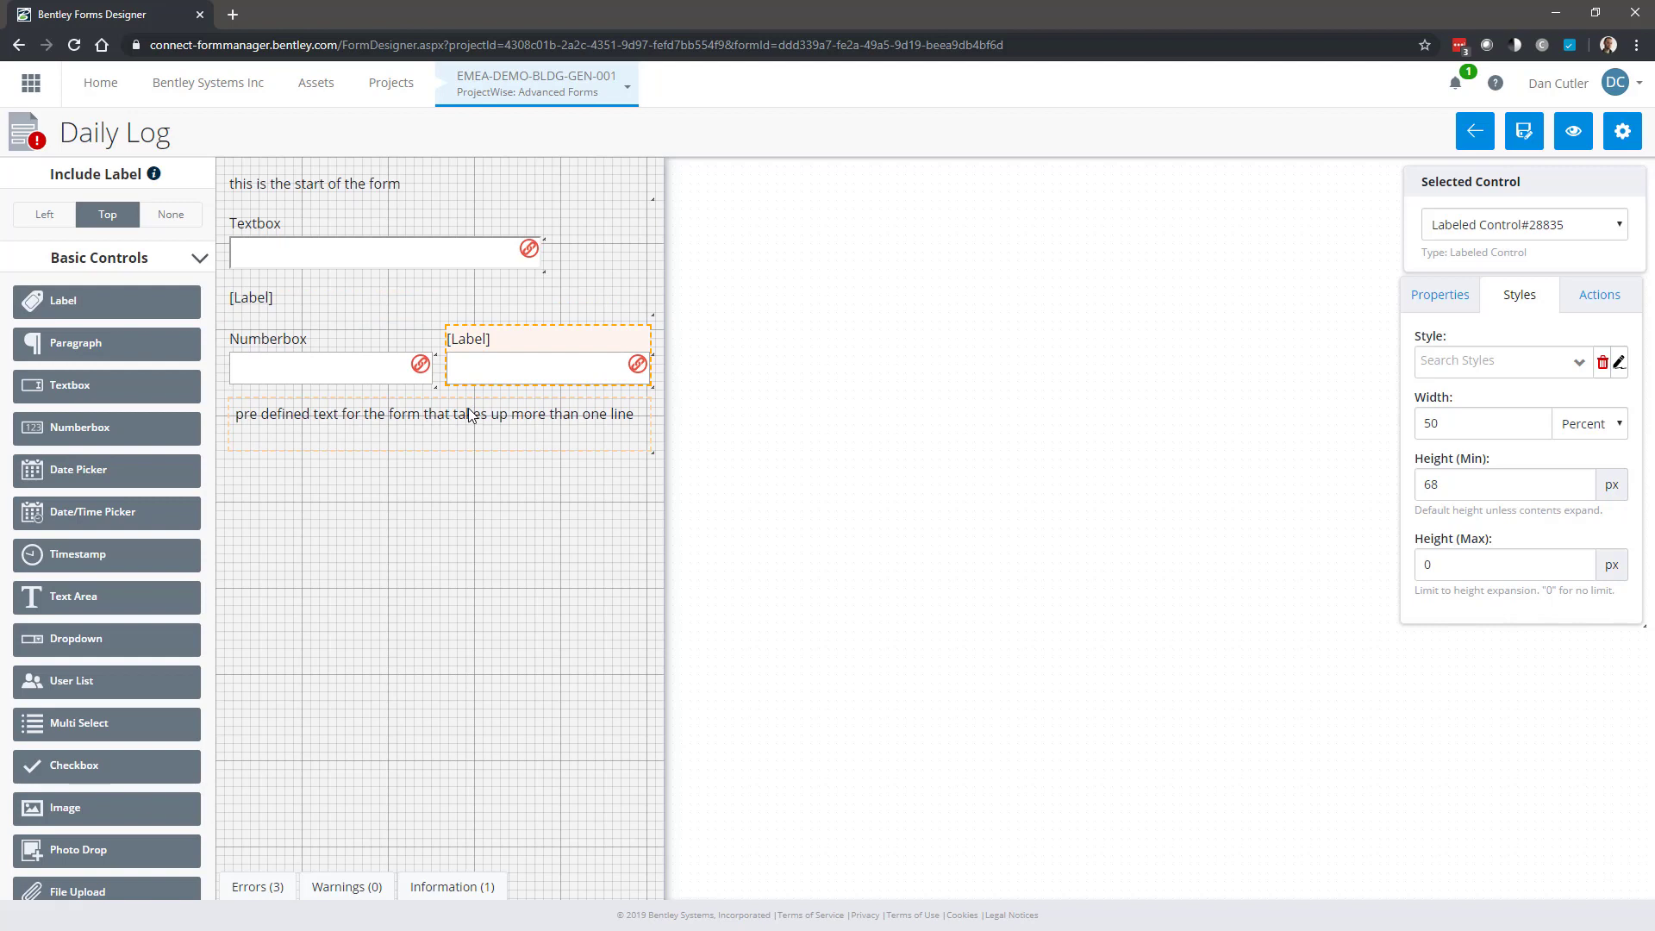
key("Delete")
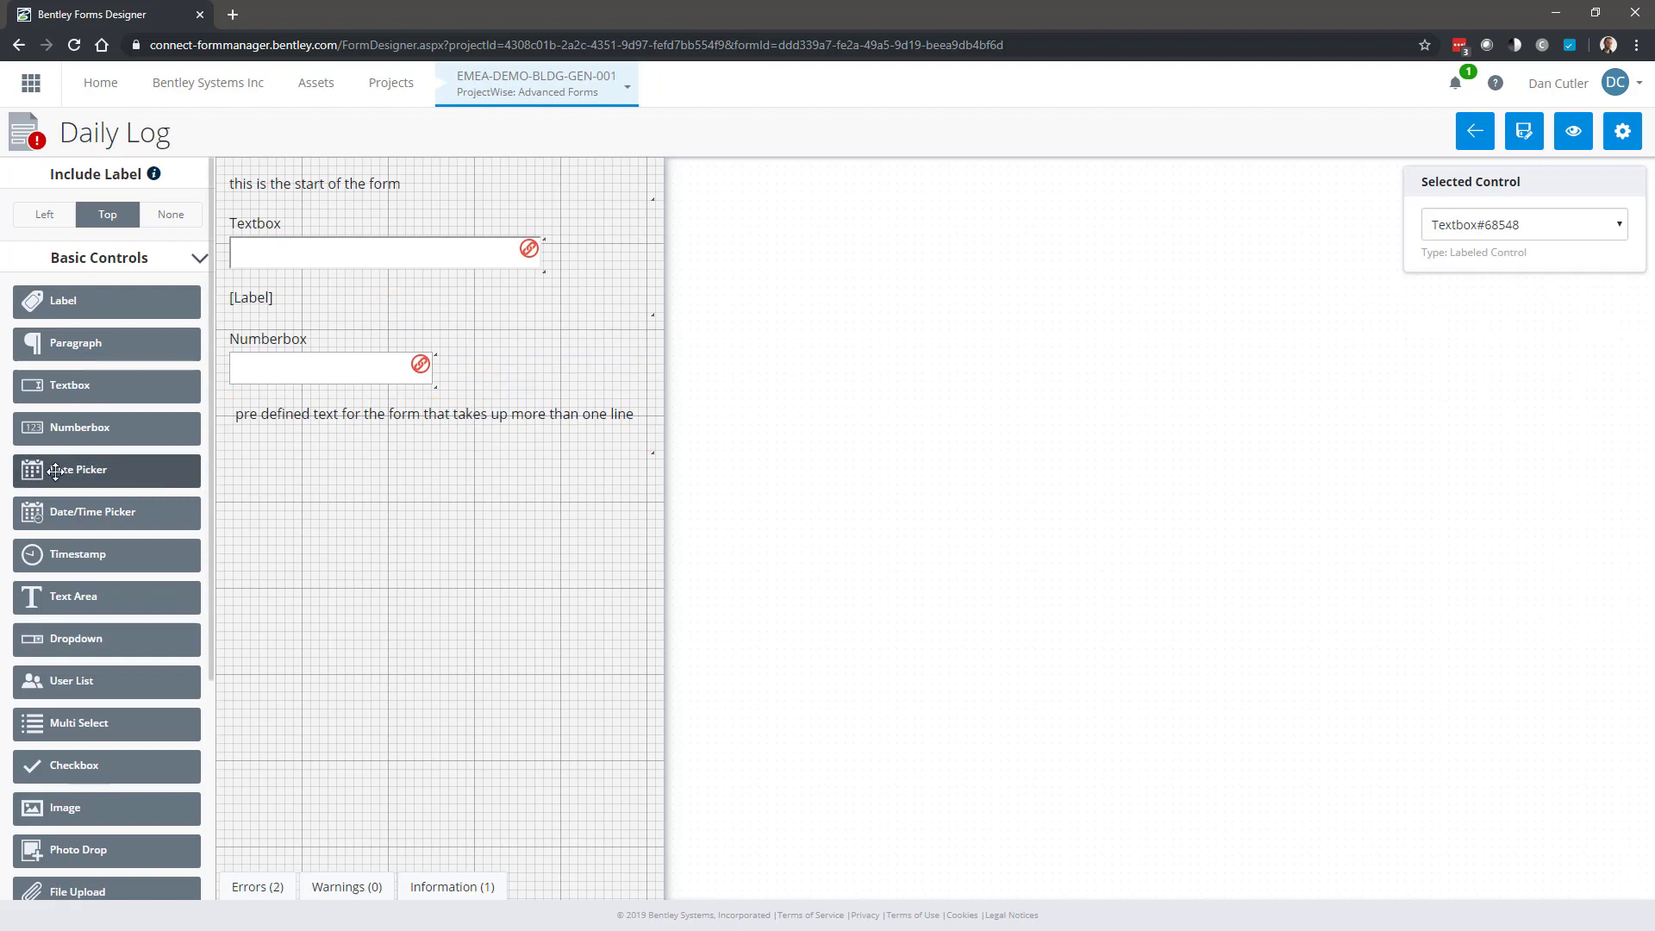
left_click_drag(55, 471, 365, 543)
left_click_drag(94, 512, 488, 546)
Label the two new pickers 'Date' and 'Date/Time'.
left_click(288, 465)
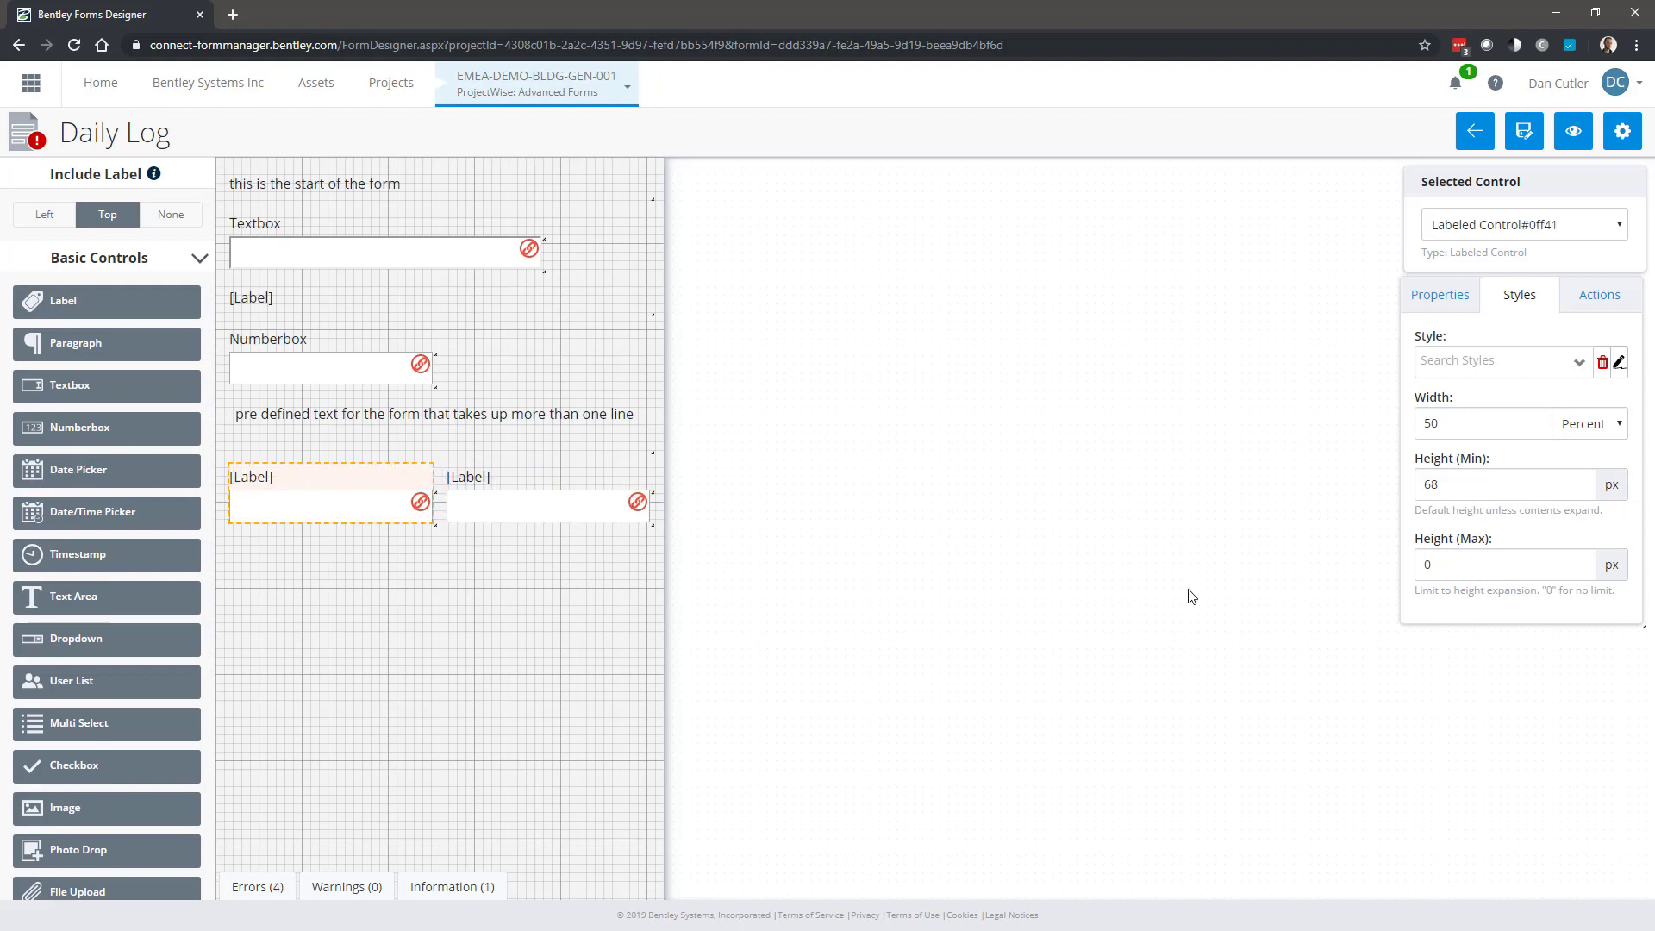
left_click(1449, 293)
left_click(1451, 492)
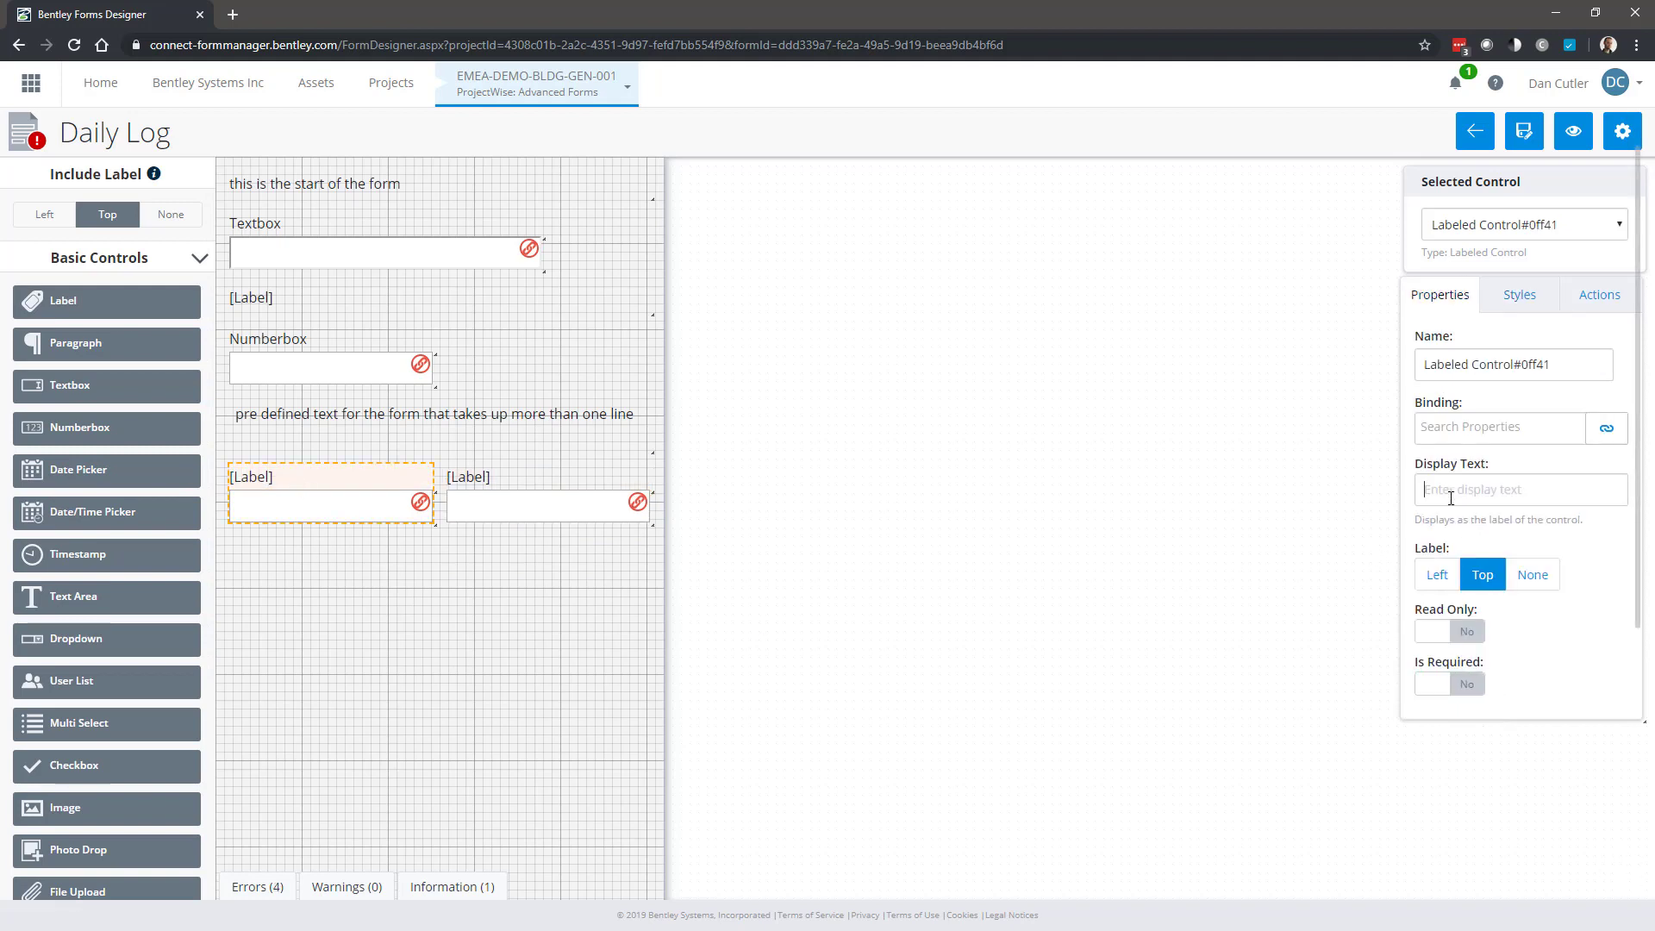
type("Date")
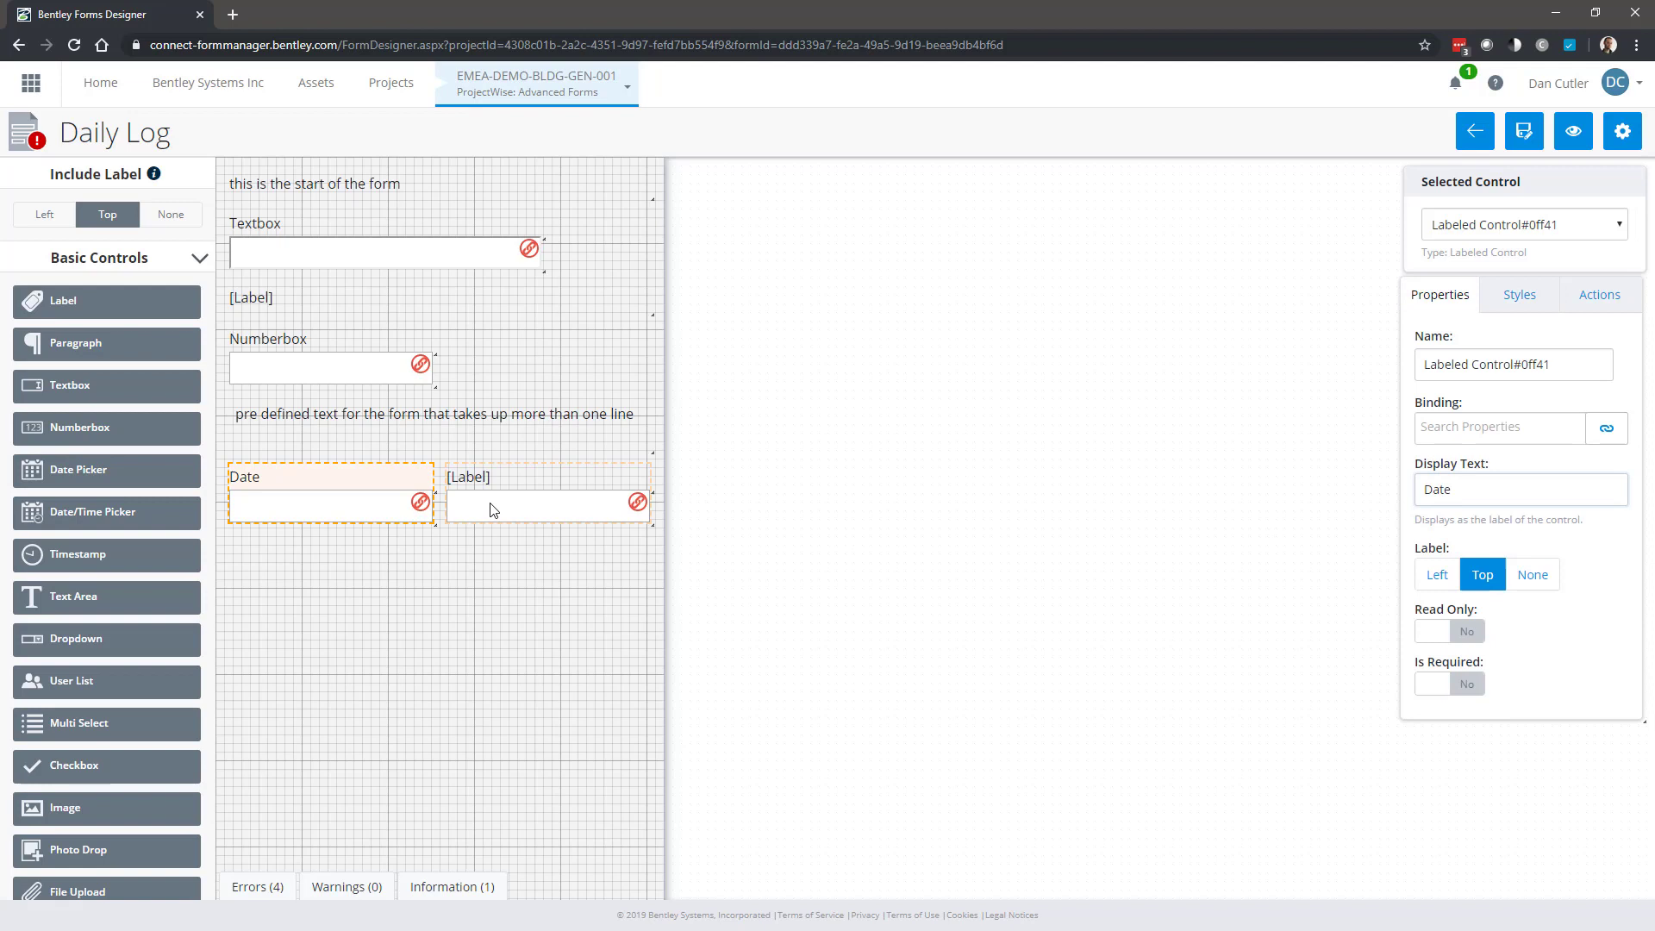
left_click(491, 510)
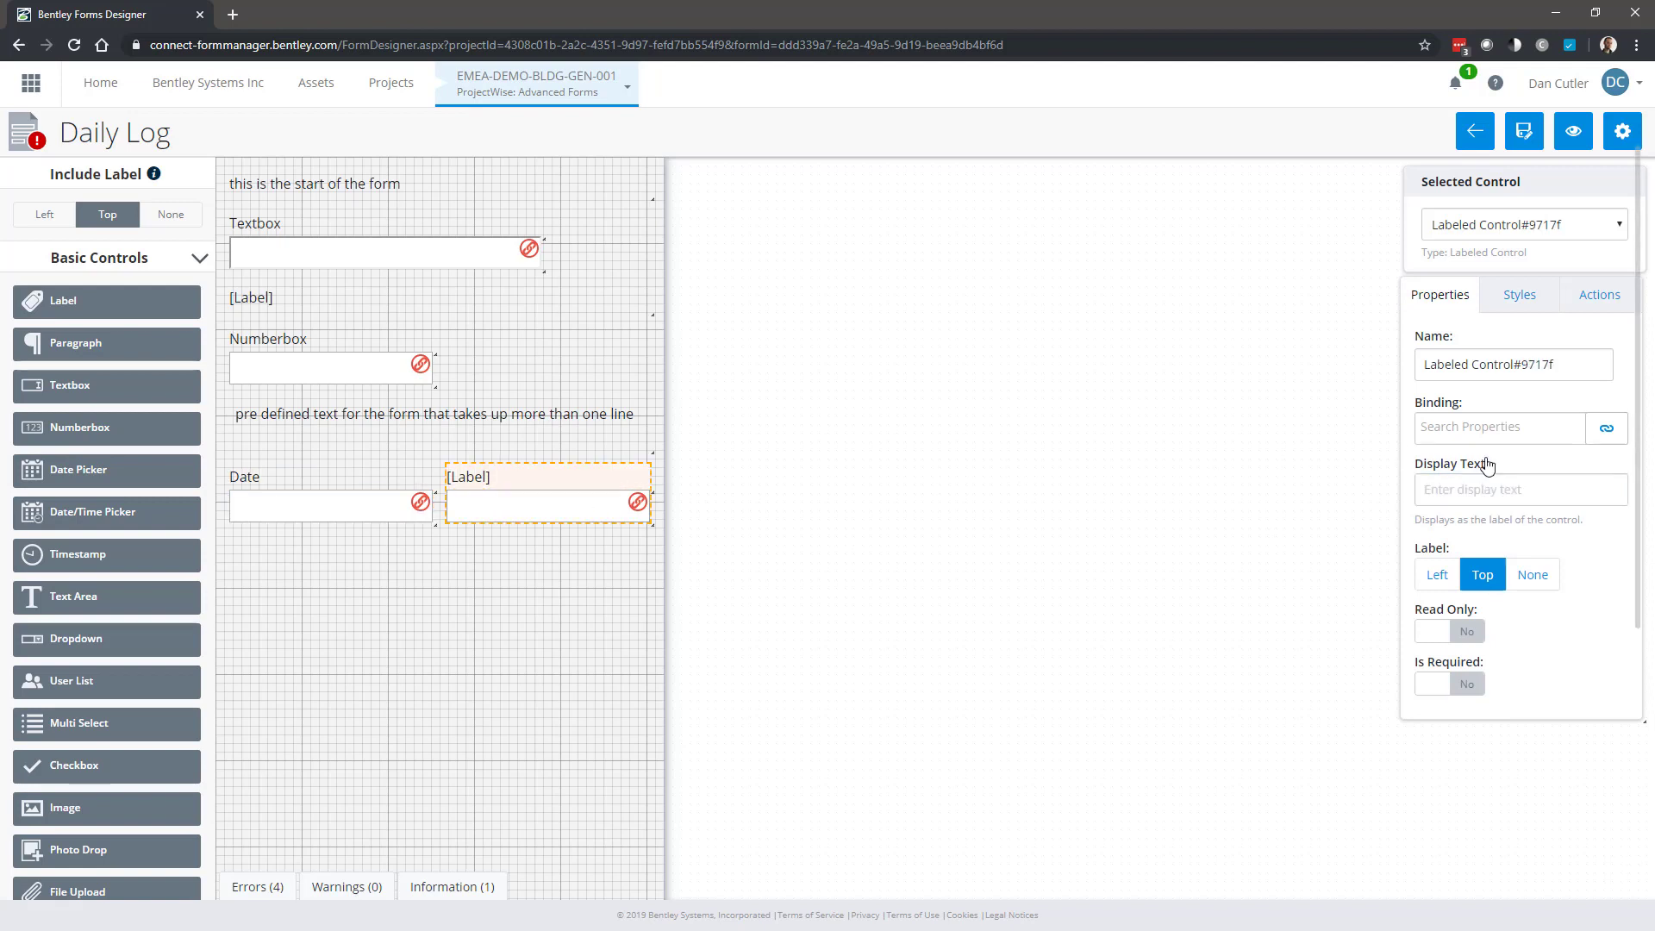
type("Date")
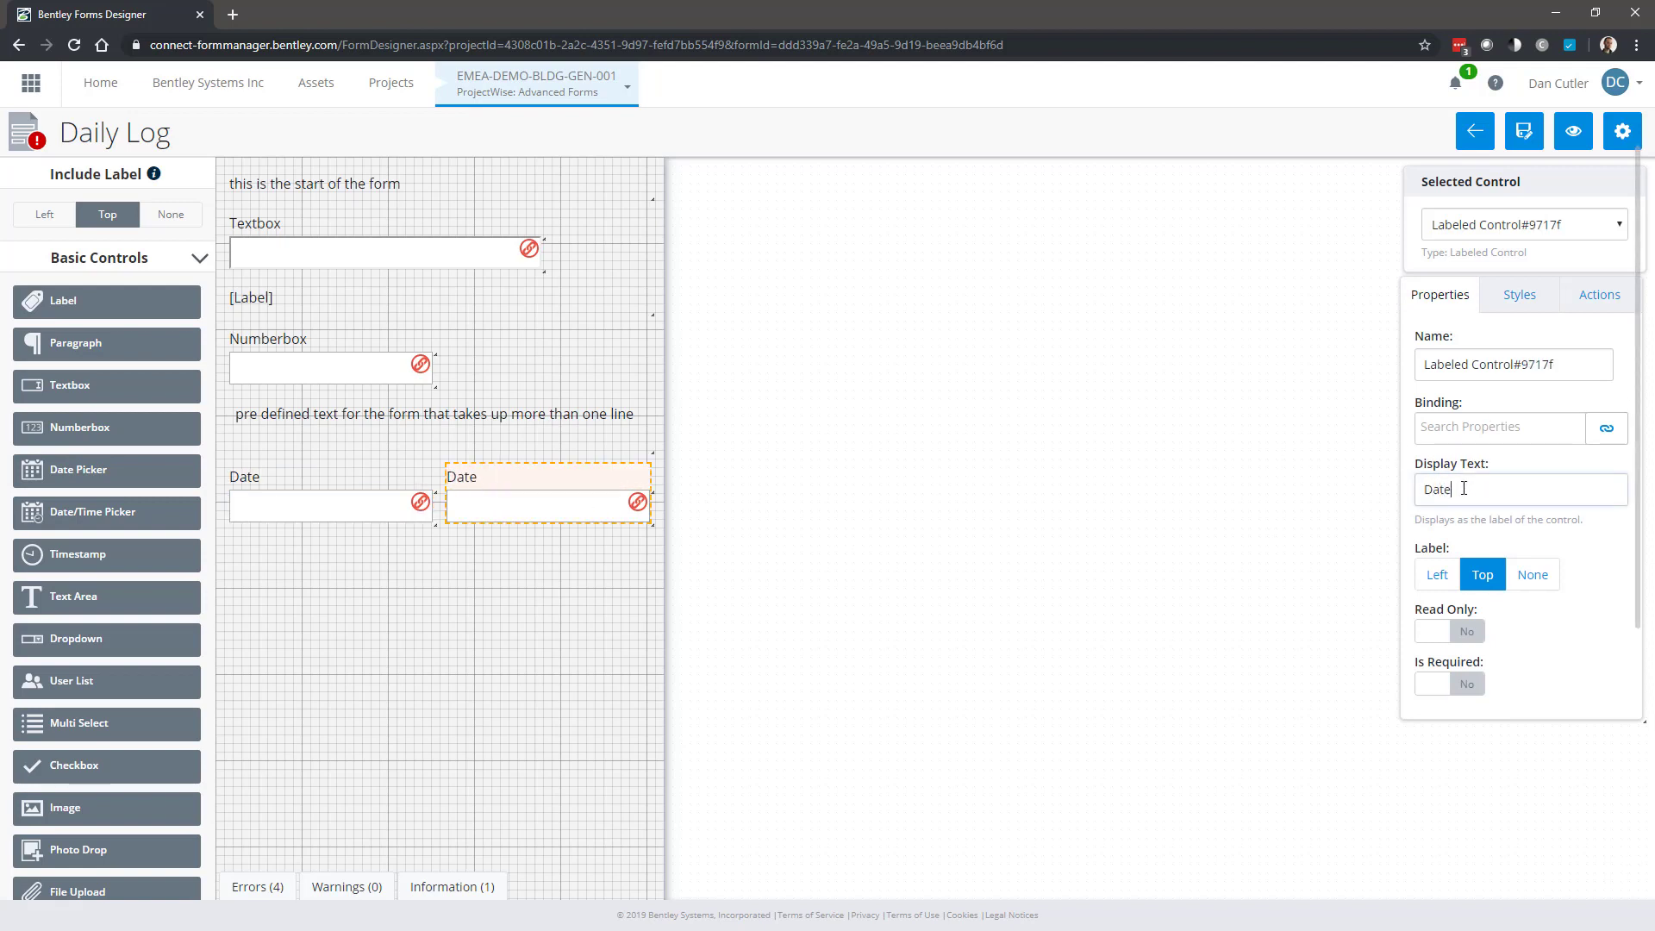
type("/Time")
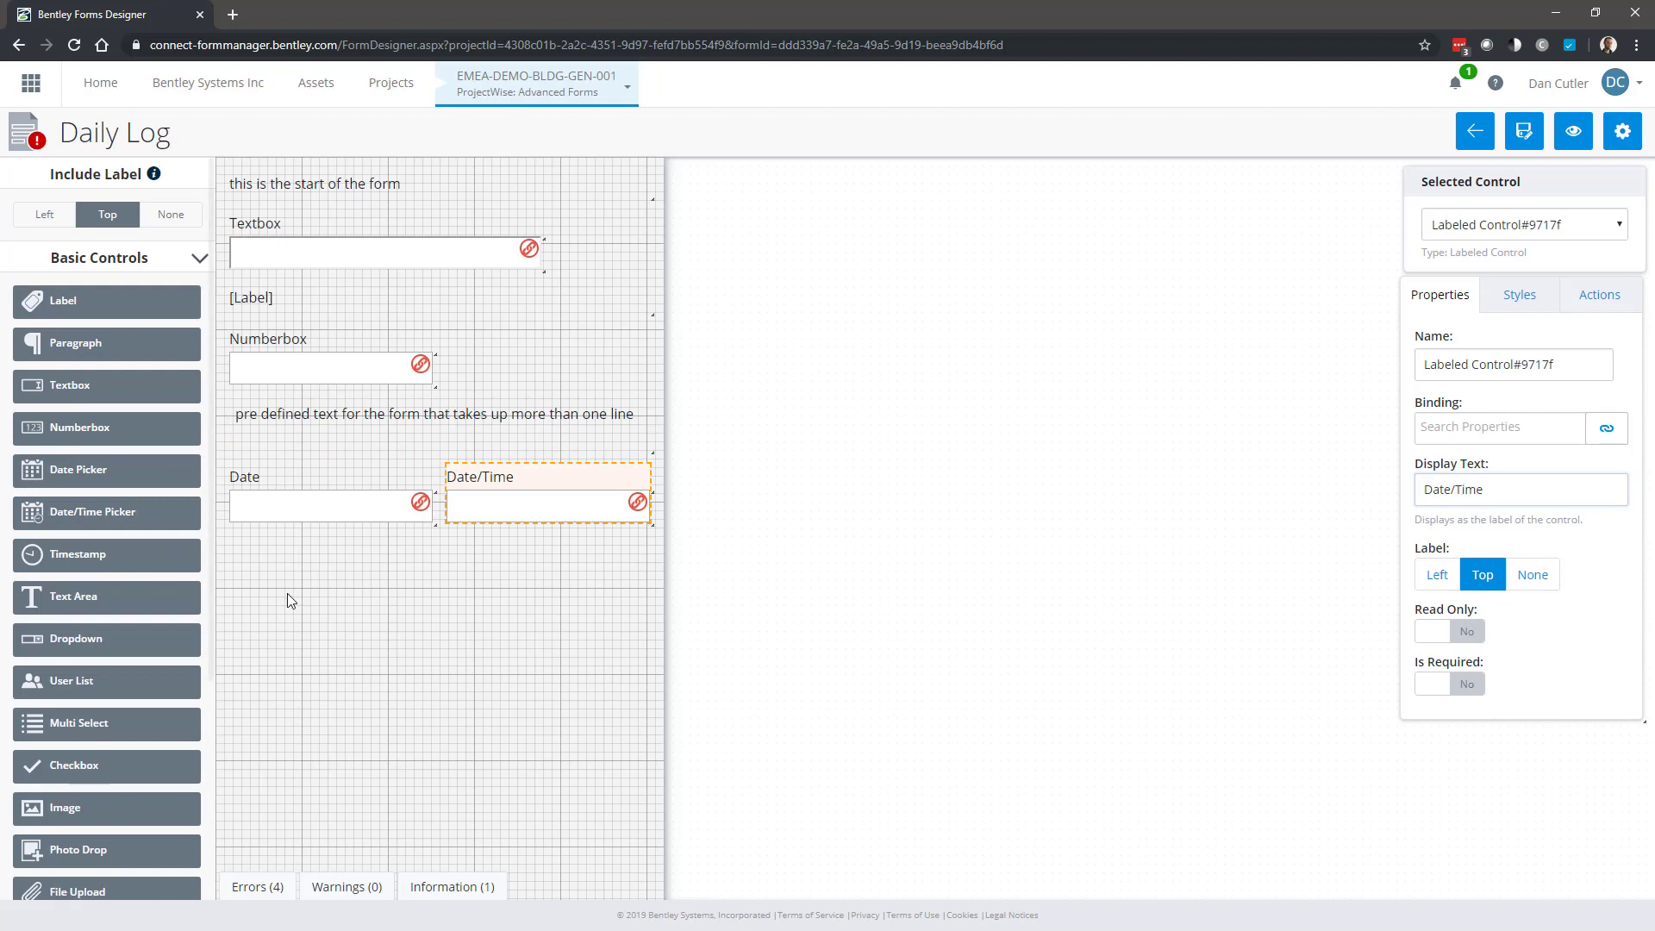
left_click(312, 588)
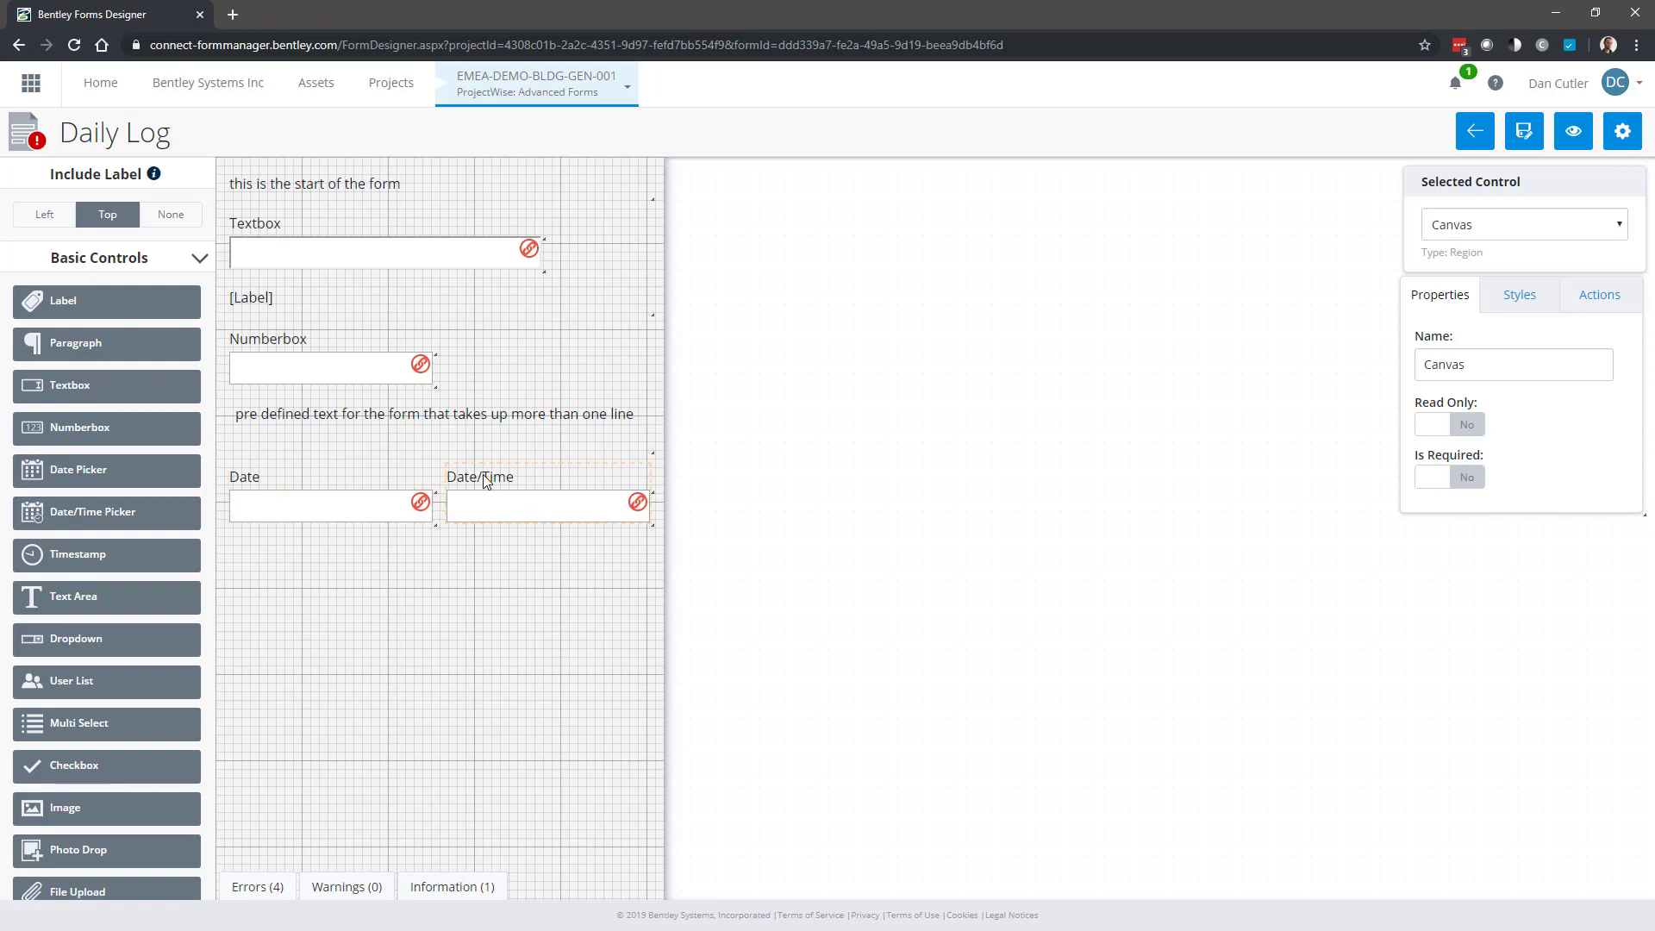
Add a Timestamp field below Date labelled 'Timestamp'.
left_click_drag(160, 569, 299, 613)
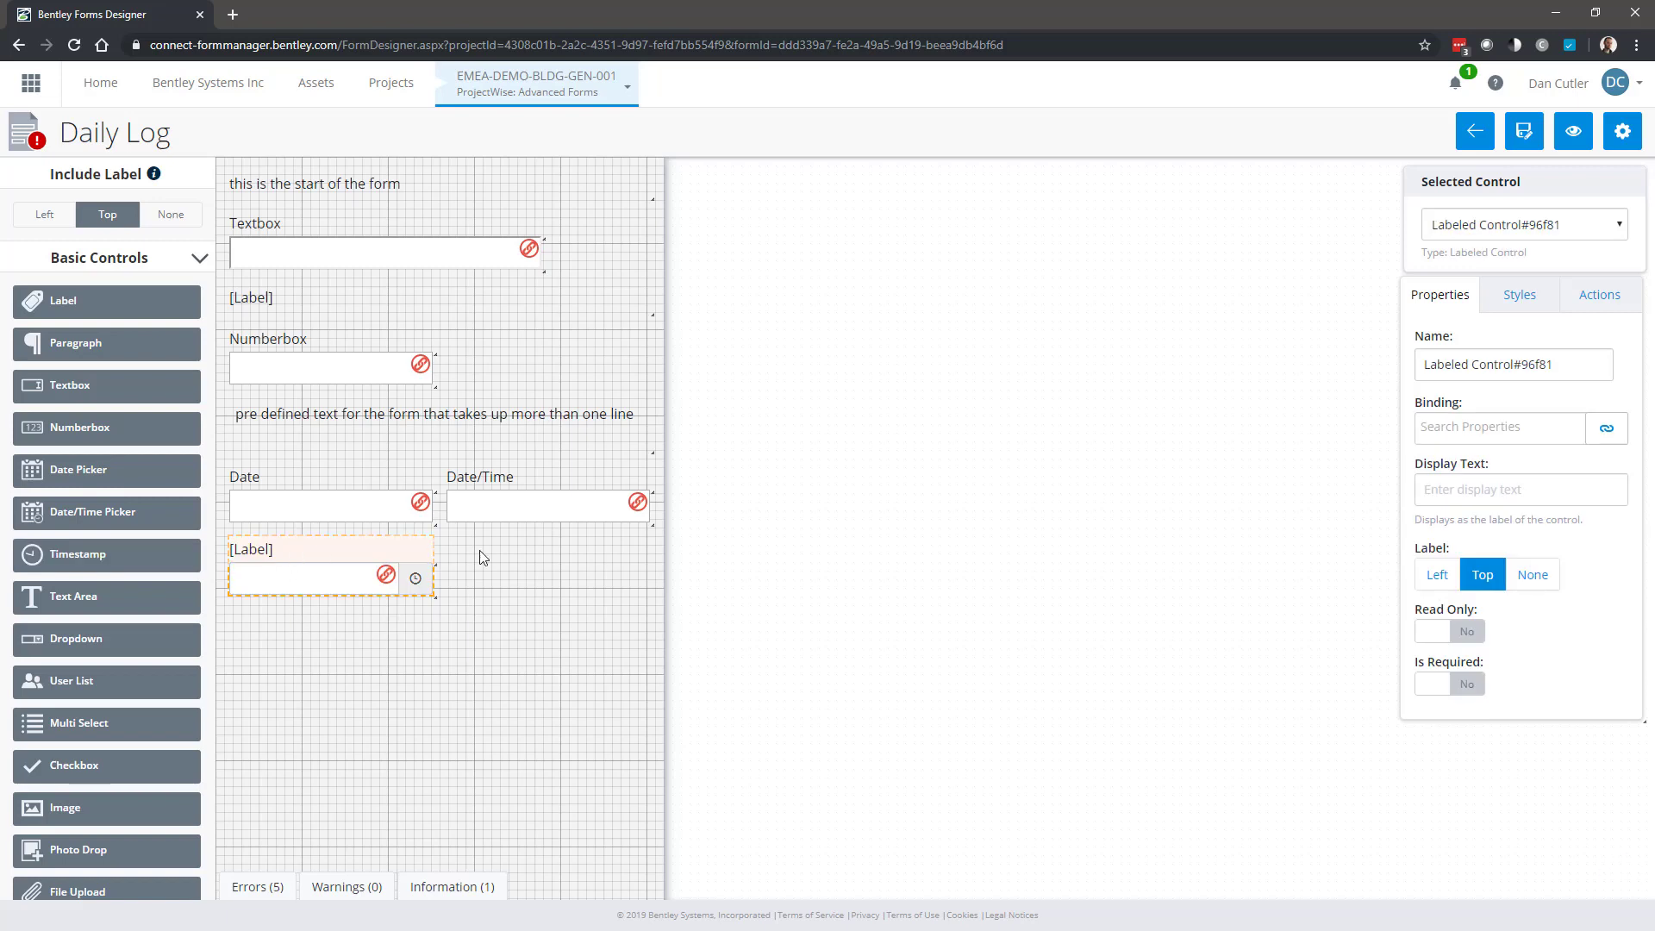
left_click(1457, 487)
type("Time")
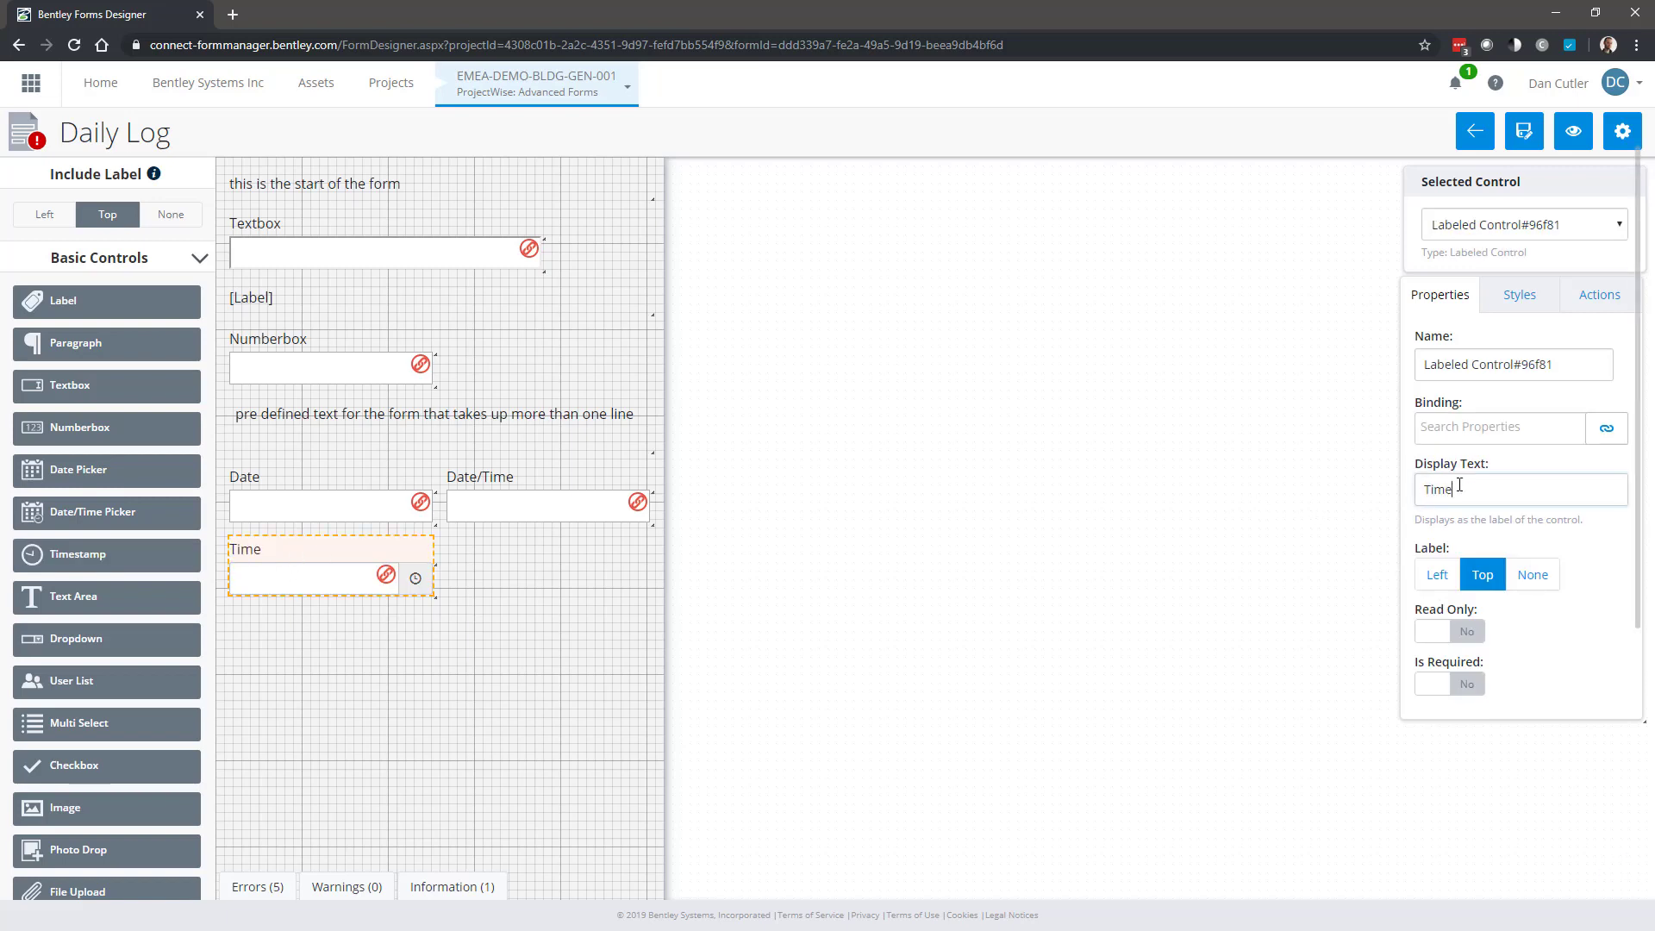
type("stamp")
Add a Text Area field and move it directly below the Textbox field.
left_click(395, 628)
left_click_drag(52, 599, 255, 696)
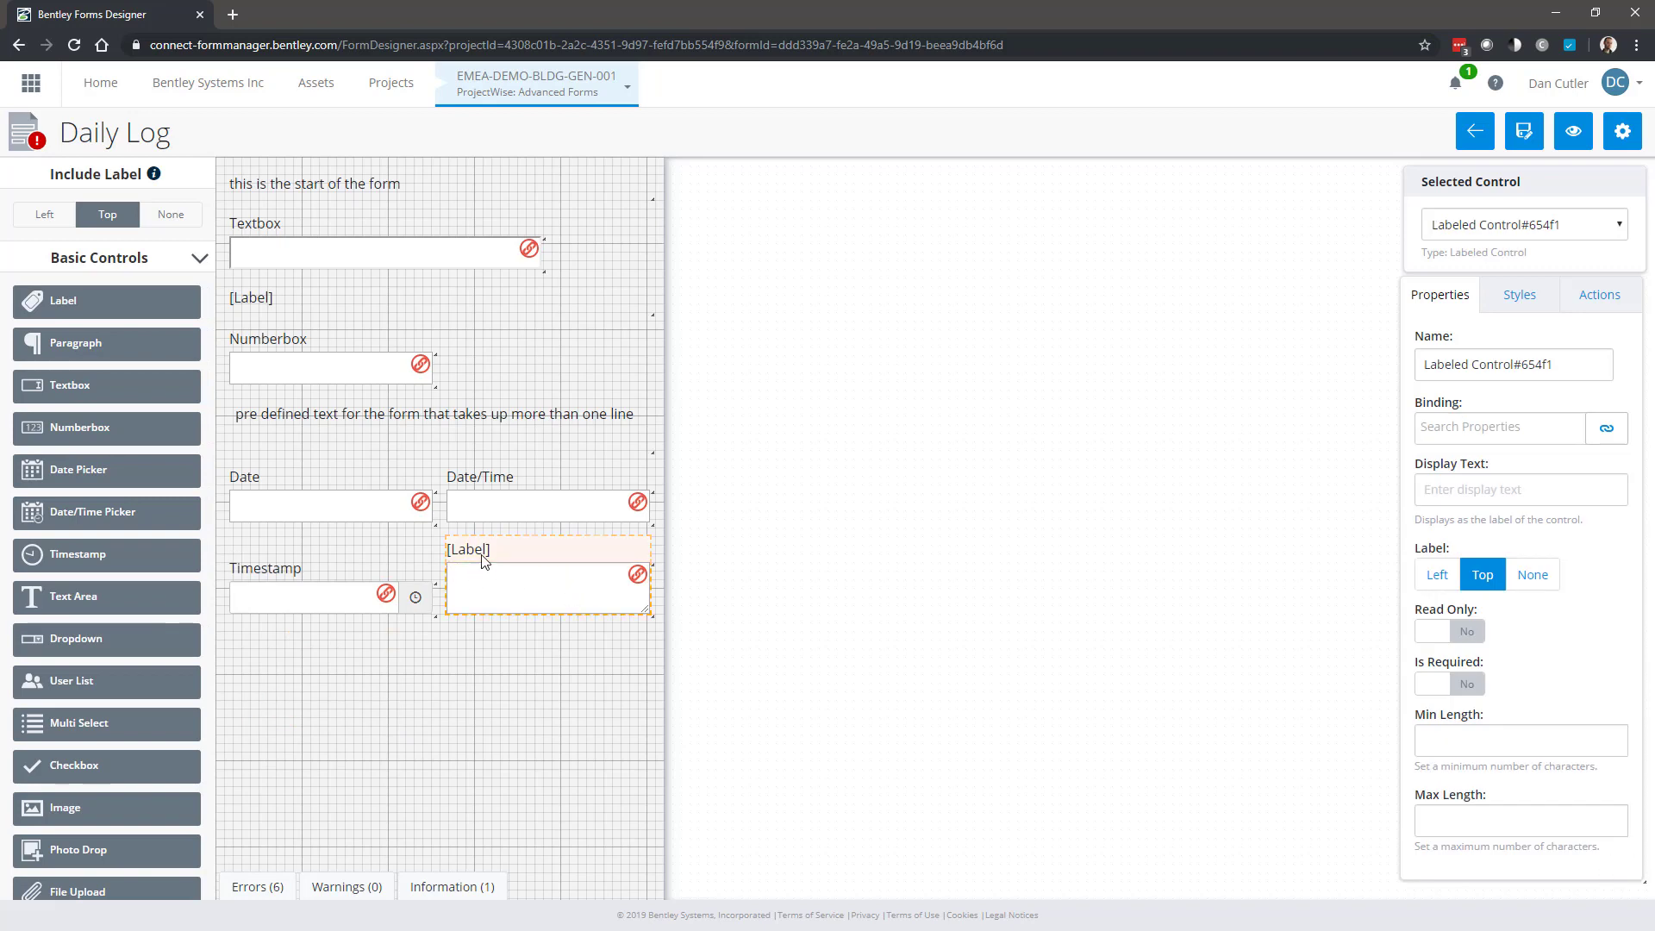
left_click(553, 557)
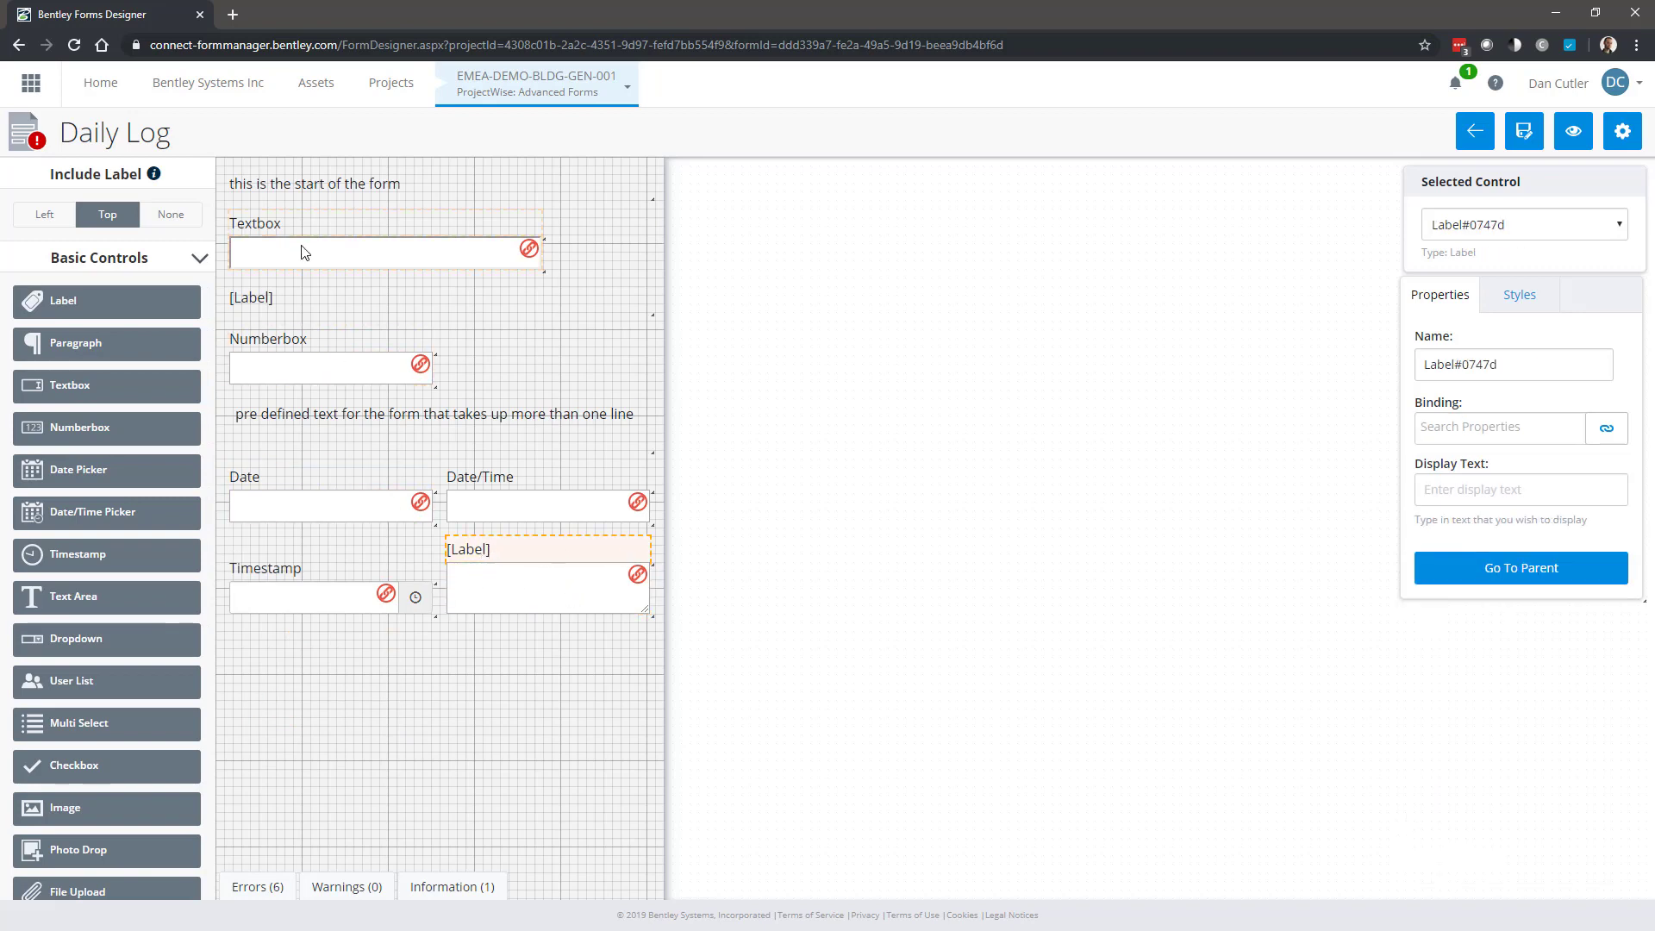
left_click_drag(528, 557, 330, 296)
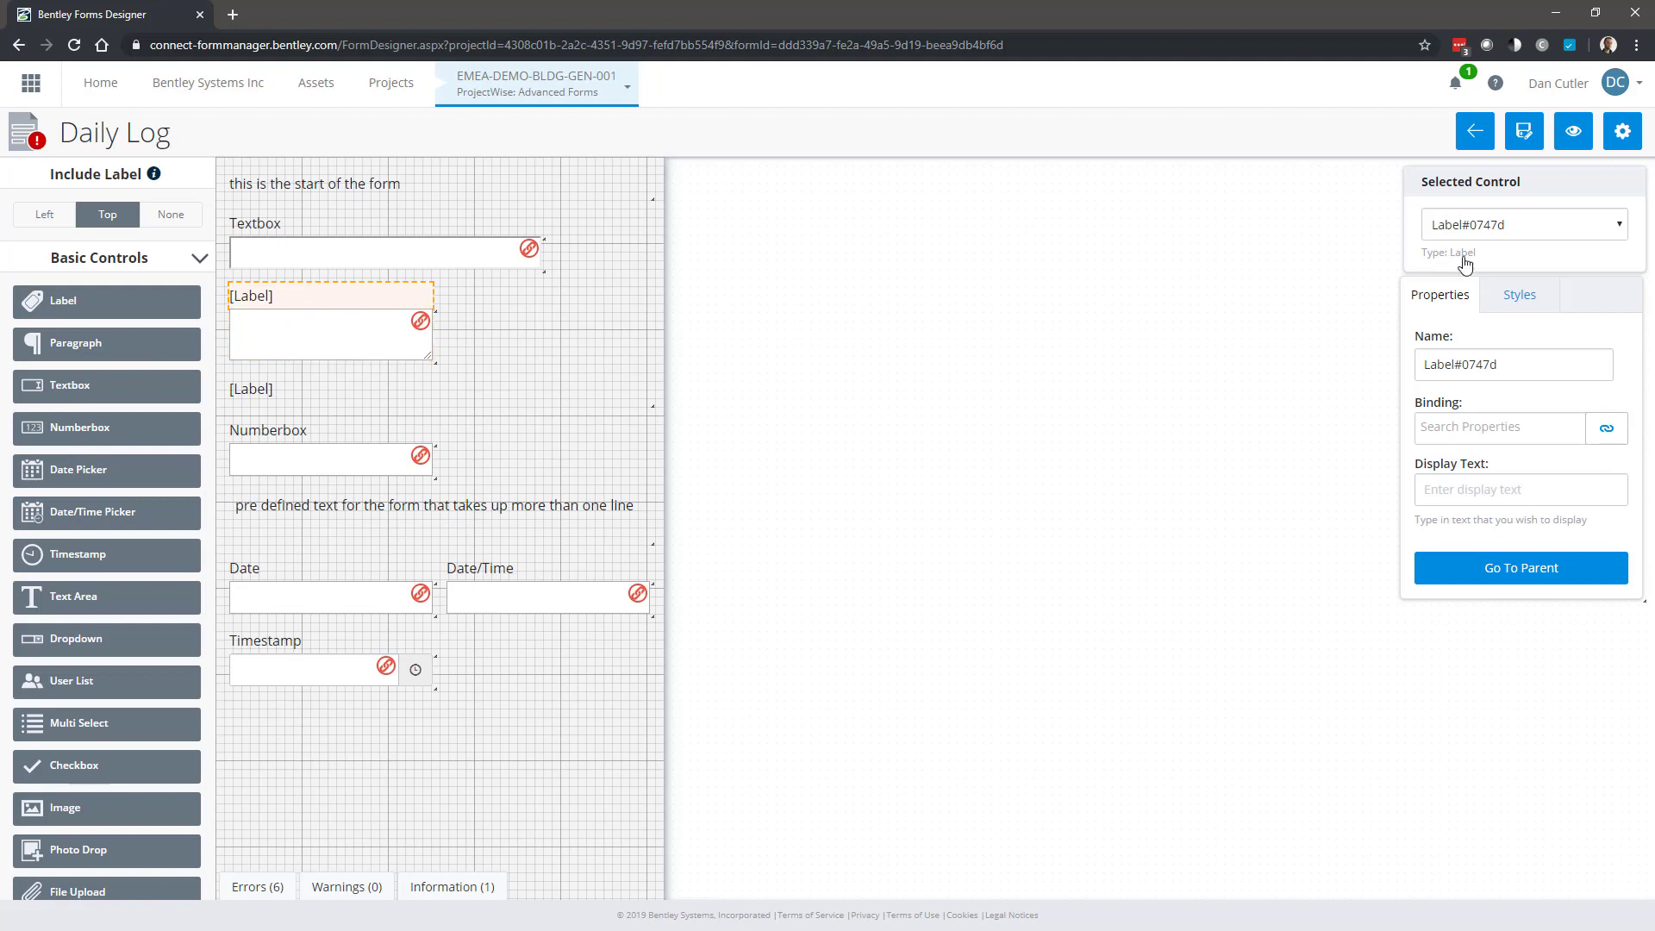
Size the Text Area to 100 percent width and 150 px minimum height, with a 120 px inner box.
left_click(1509, 297)
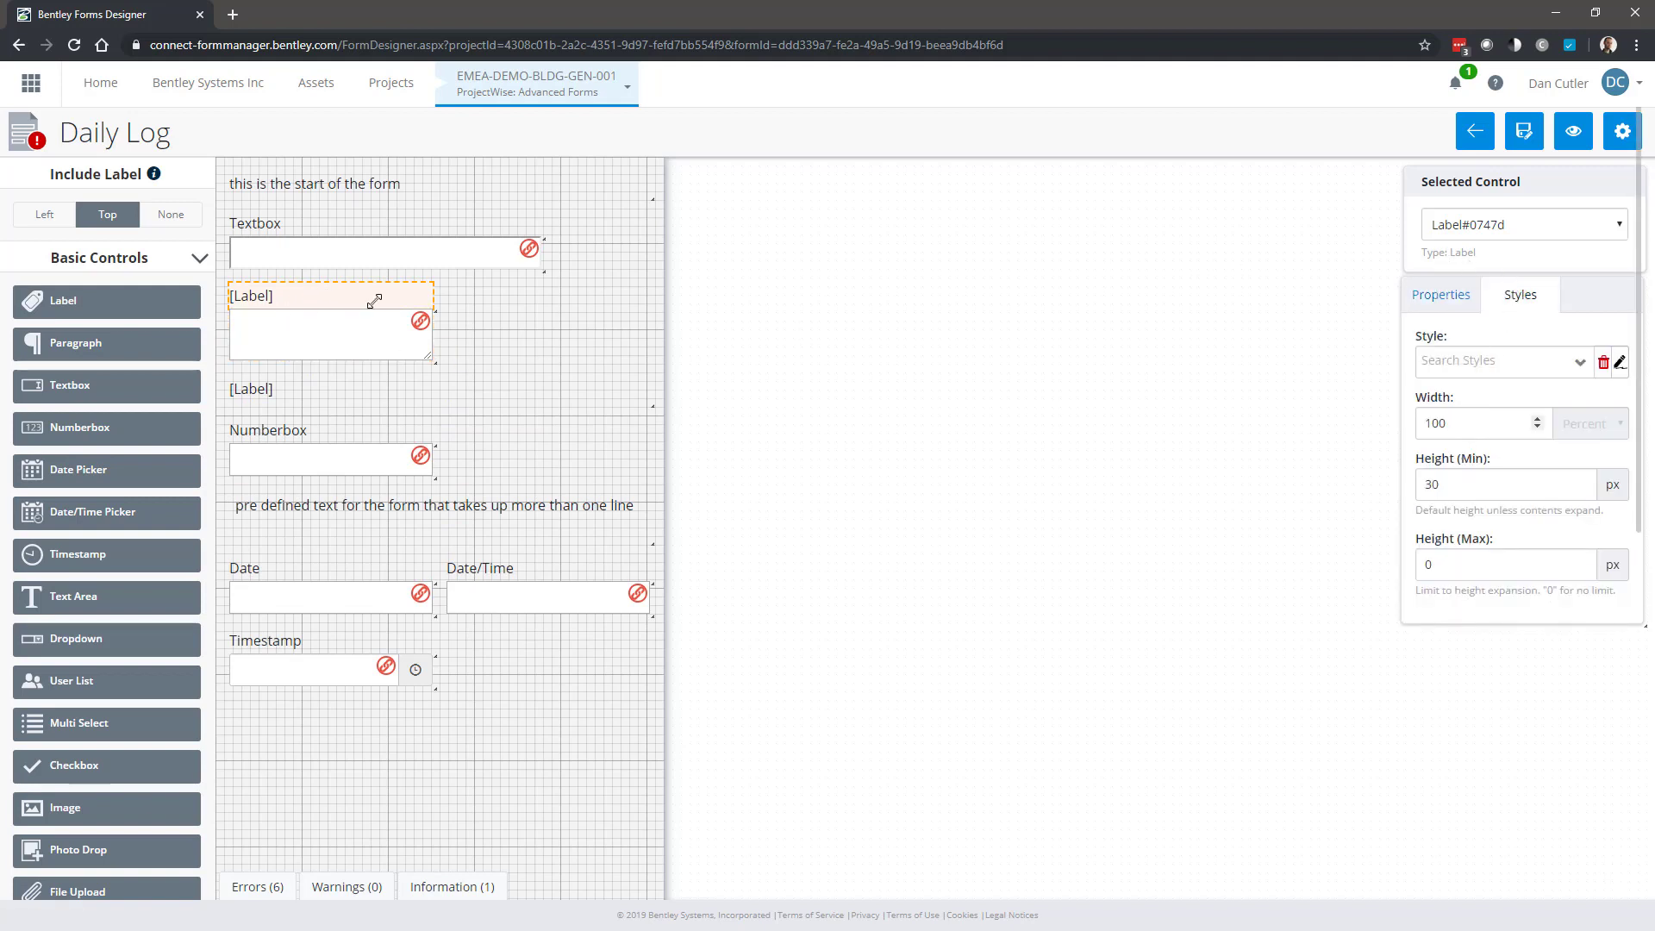
left_click(320, 343)
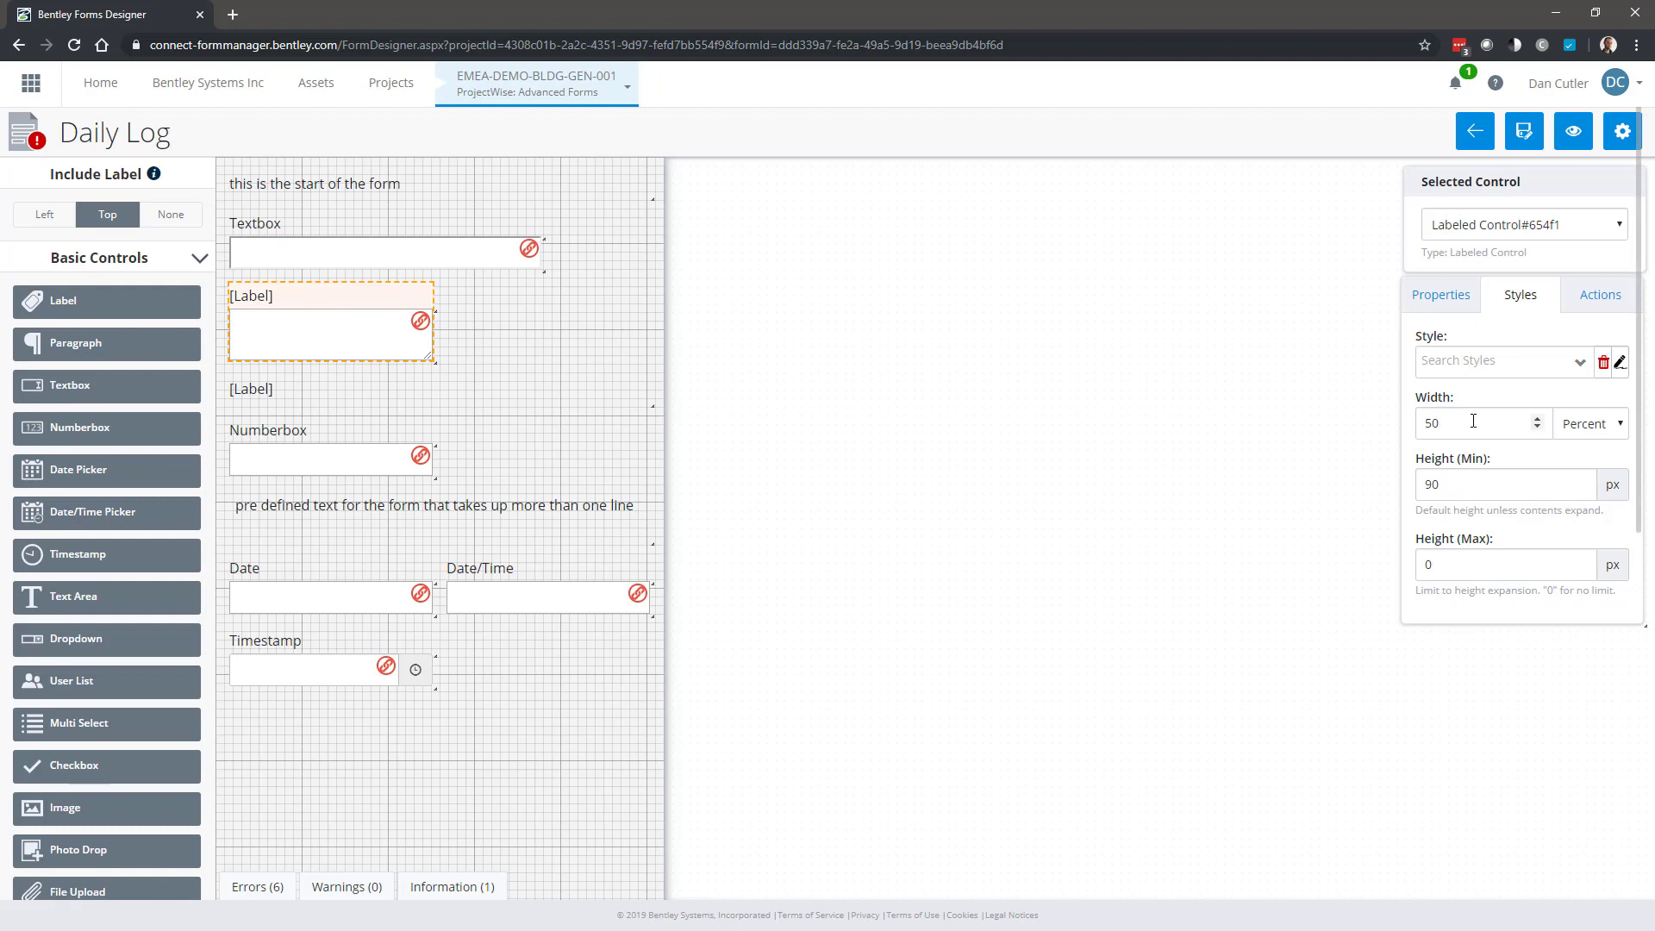
left_click_drag(1537, 422, 1395, 427)
type("100")
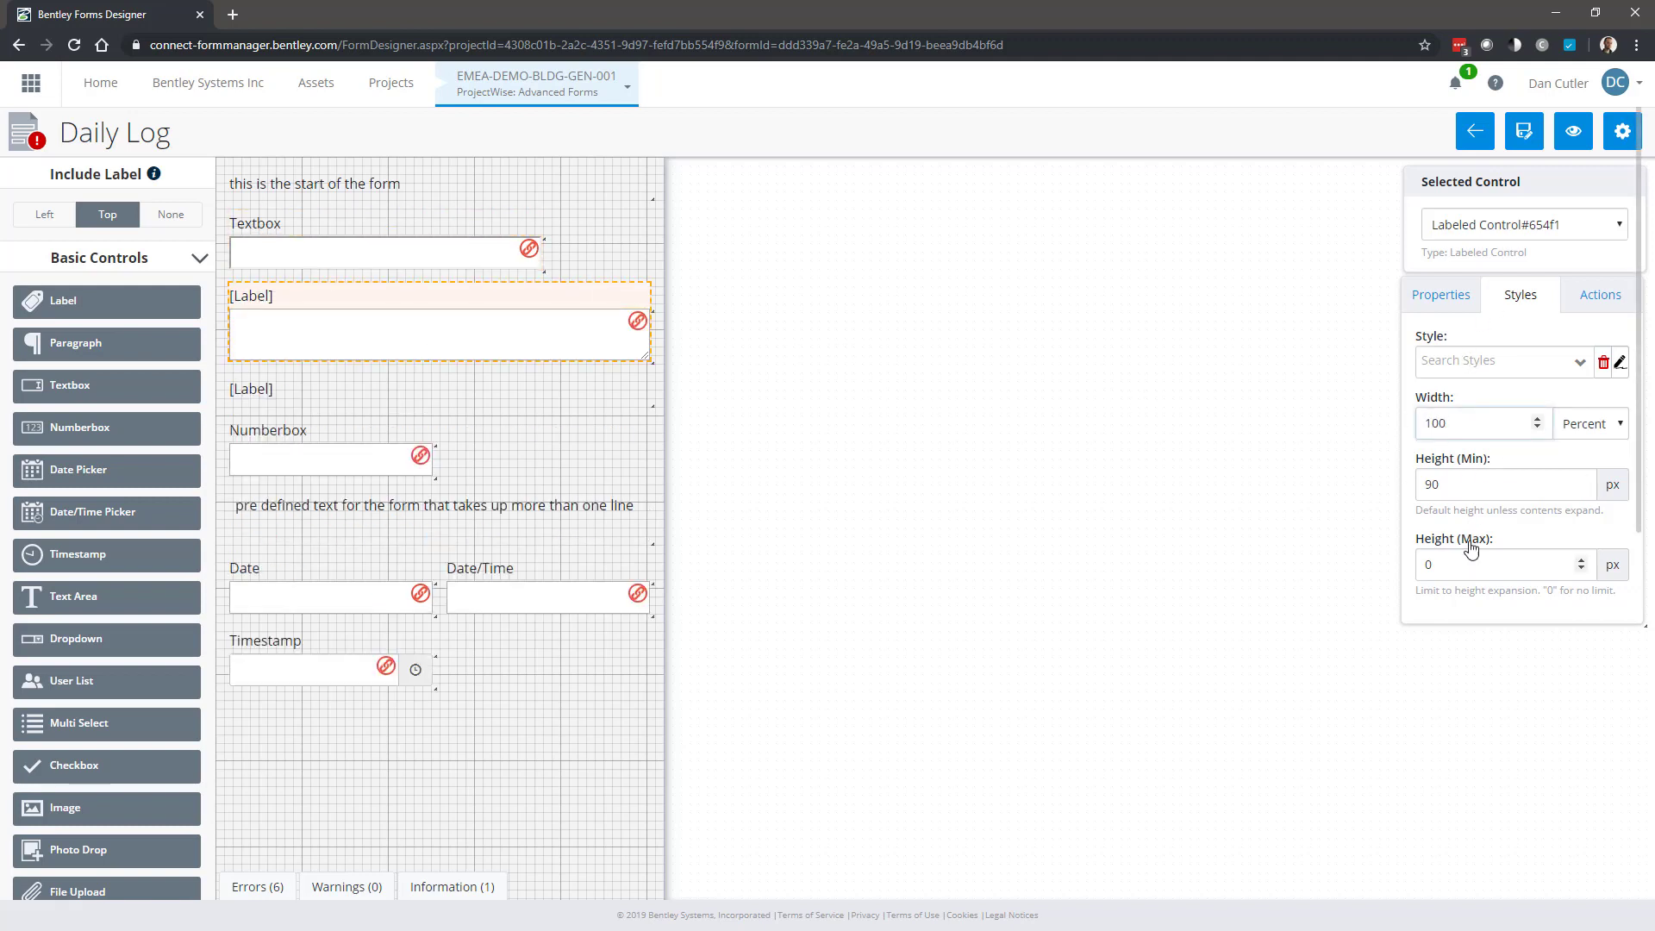
left_click_drag(1473, 479, 1415, 484)
type("150")
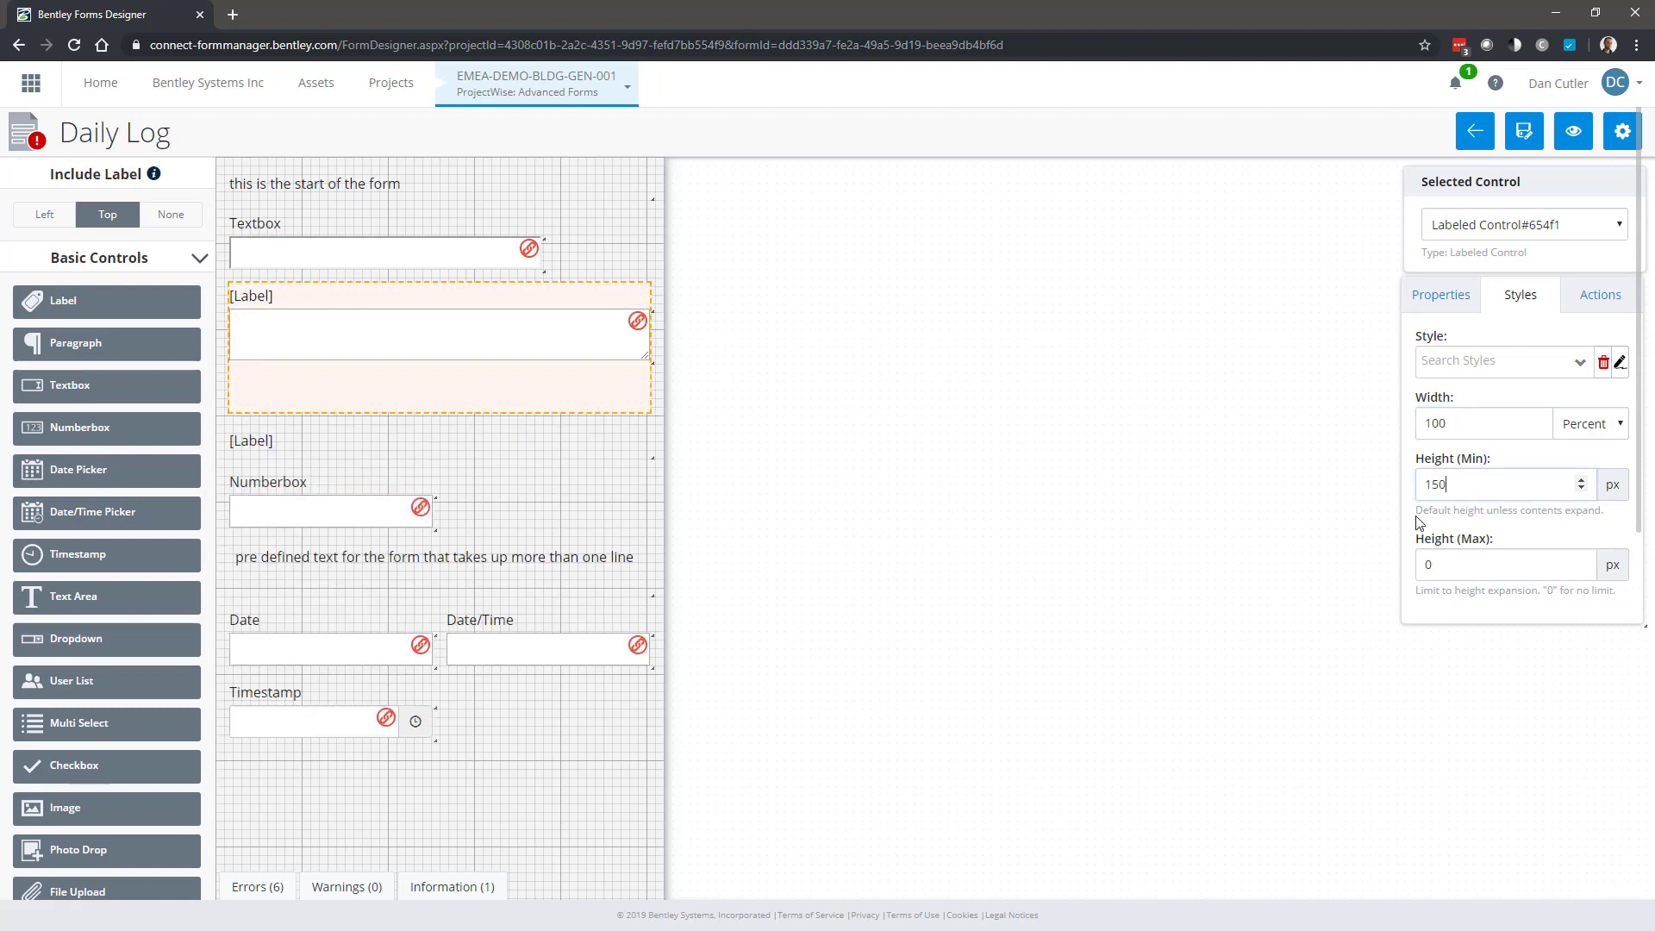
left_click(406, 335)
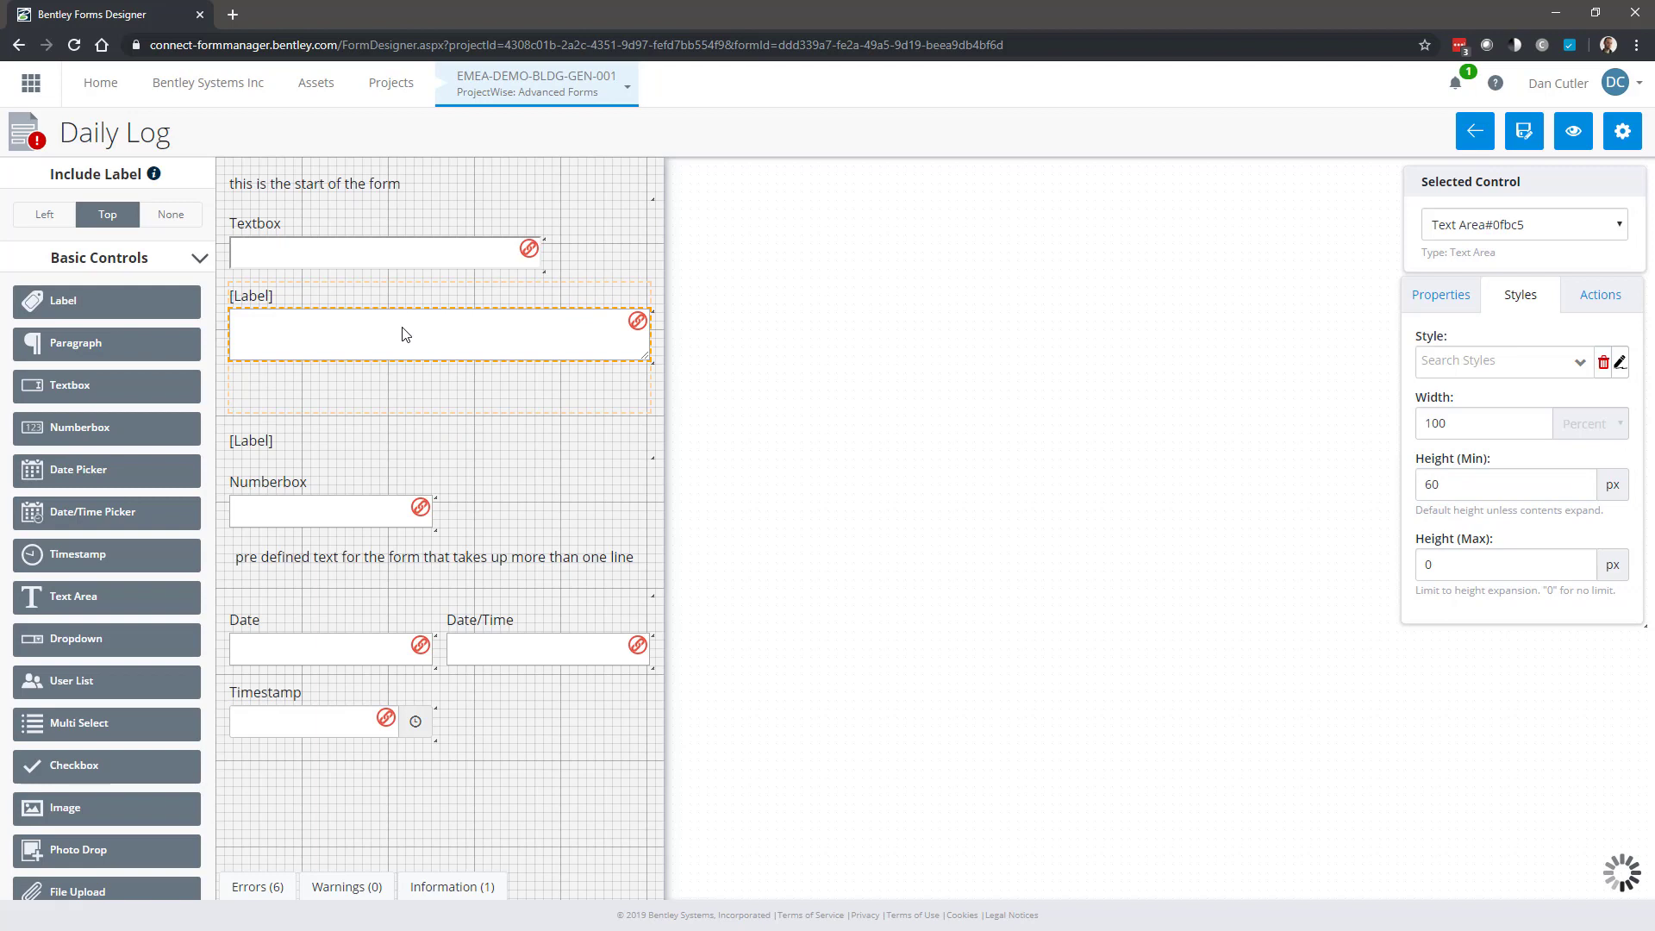
left_click_drag(1468, 481, 1408, 499)
type("120")
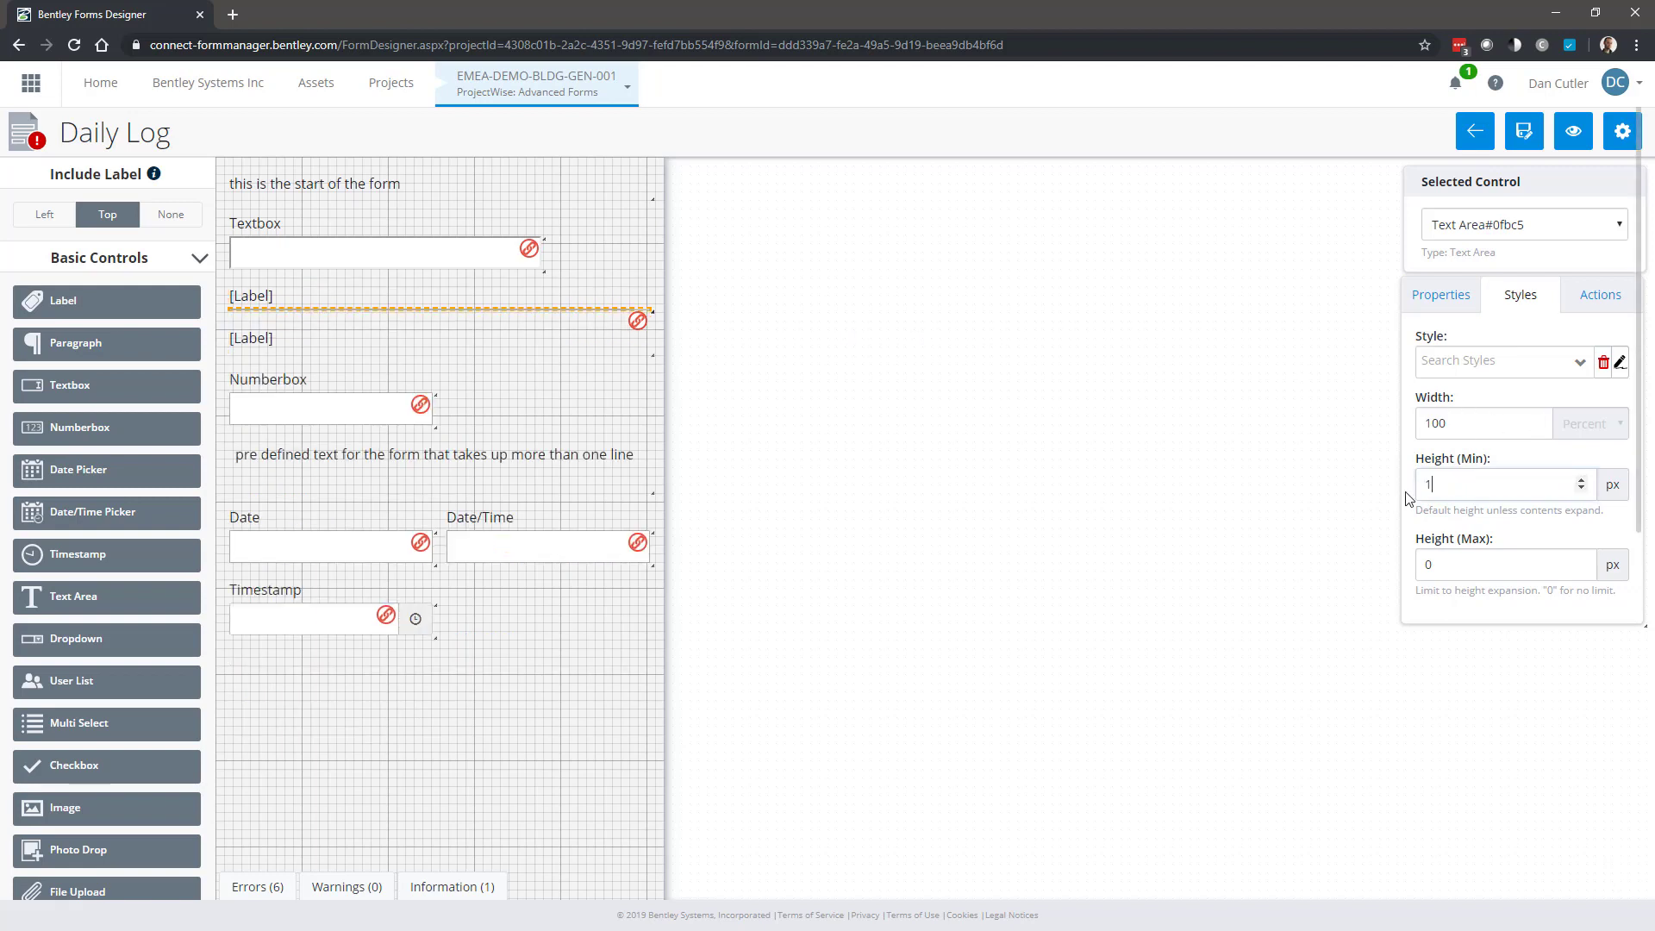
left_click(332, 295)
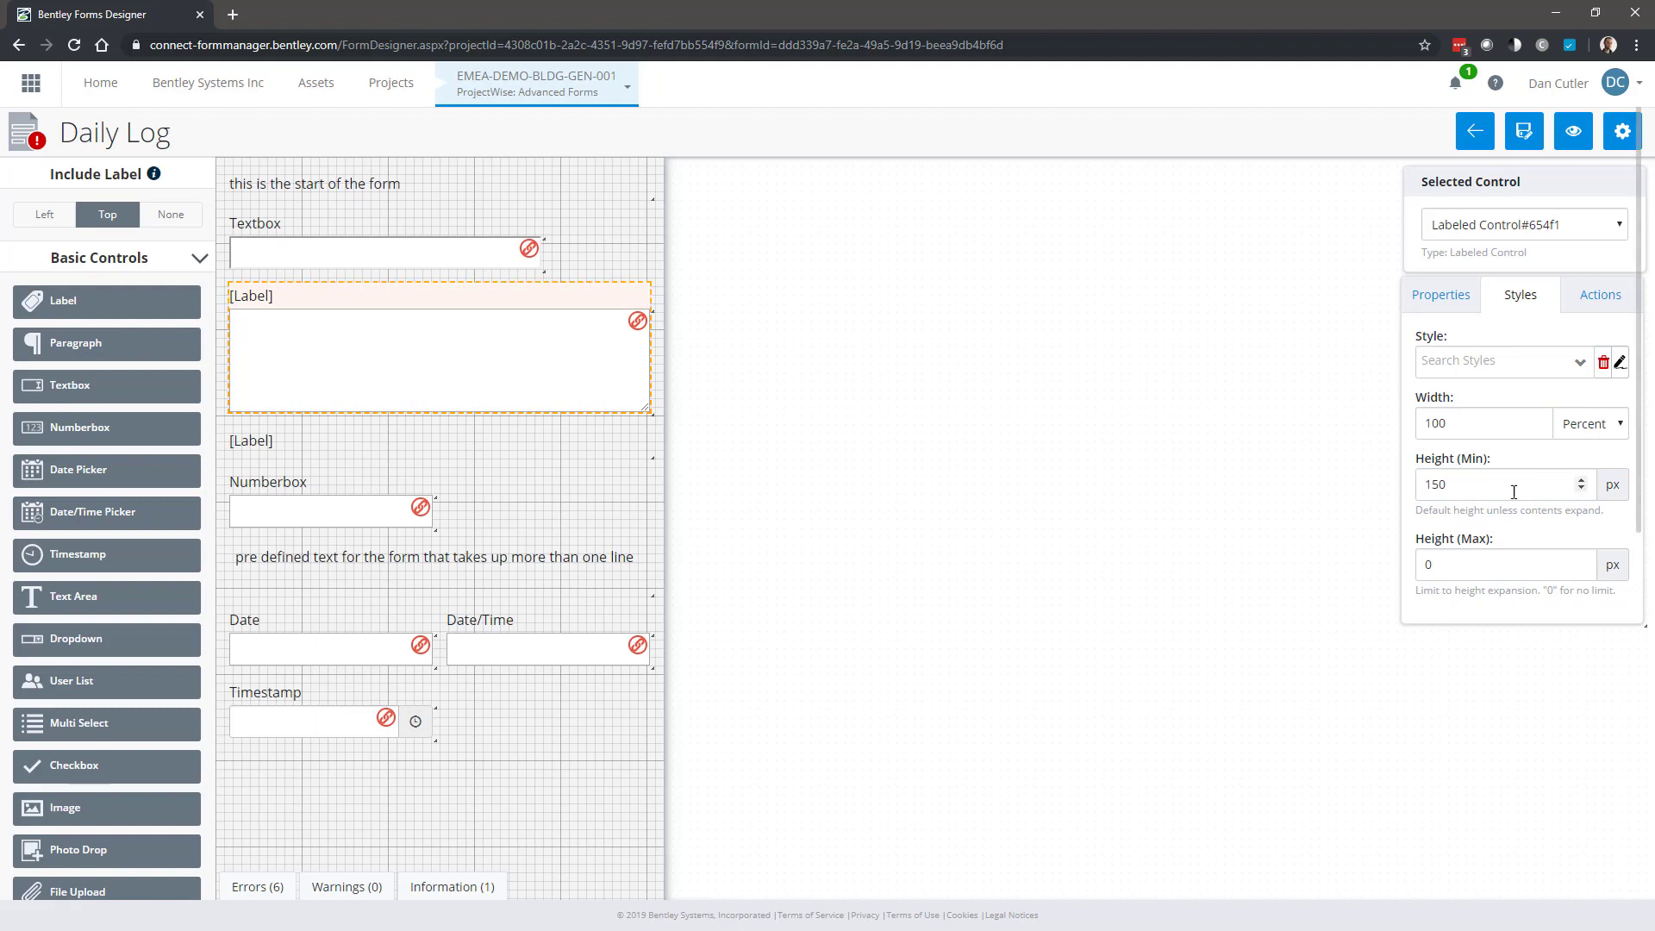
Set the Text Area's display label to 'Text Area'.
left_click(1442, 304)
left_click(1475, 488)
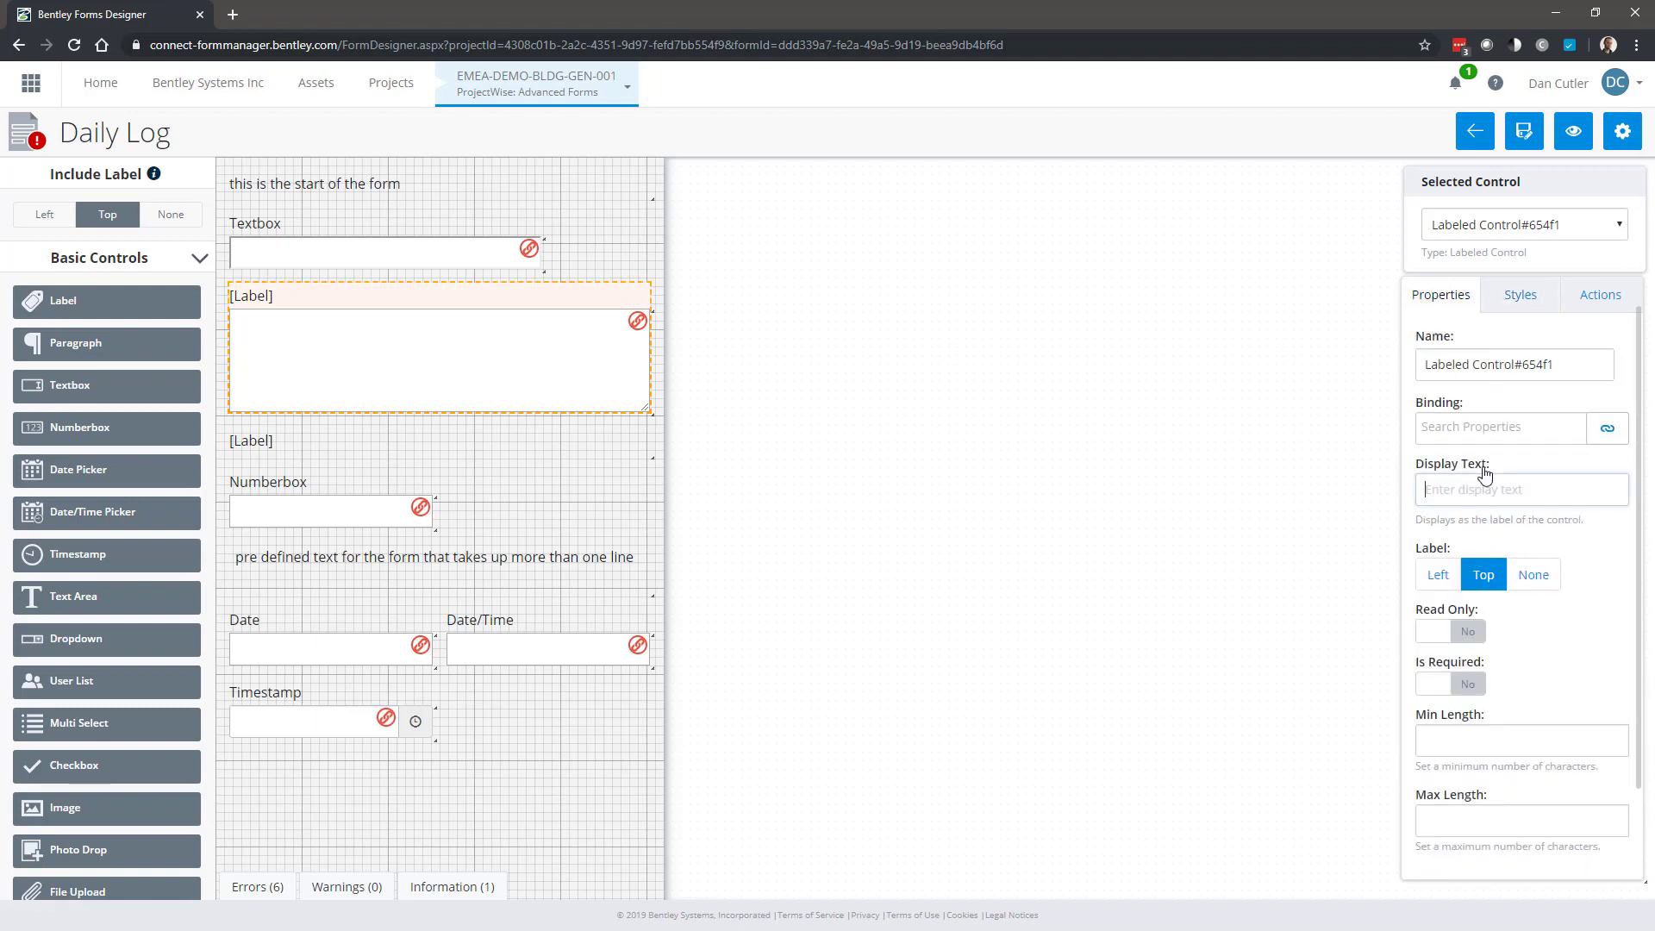
type("Text Area")
left_click(530, 754)
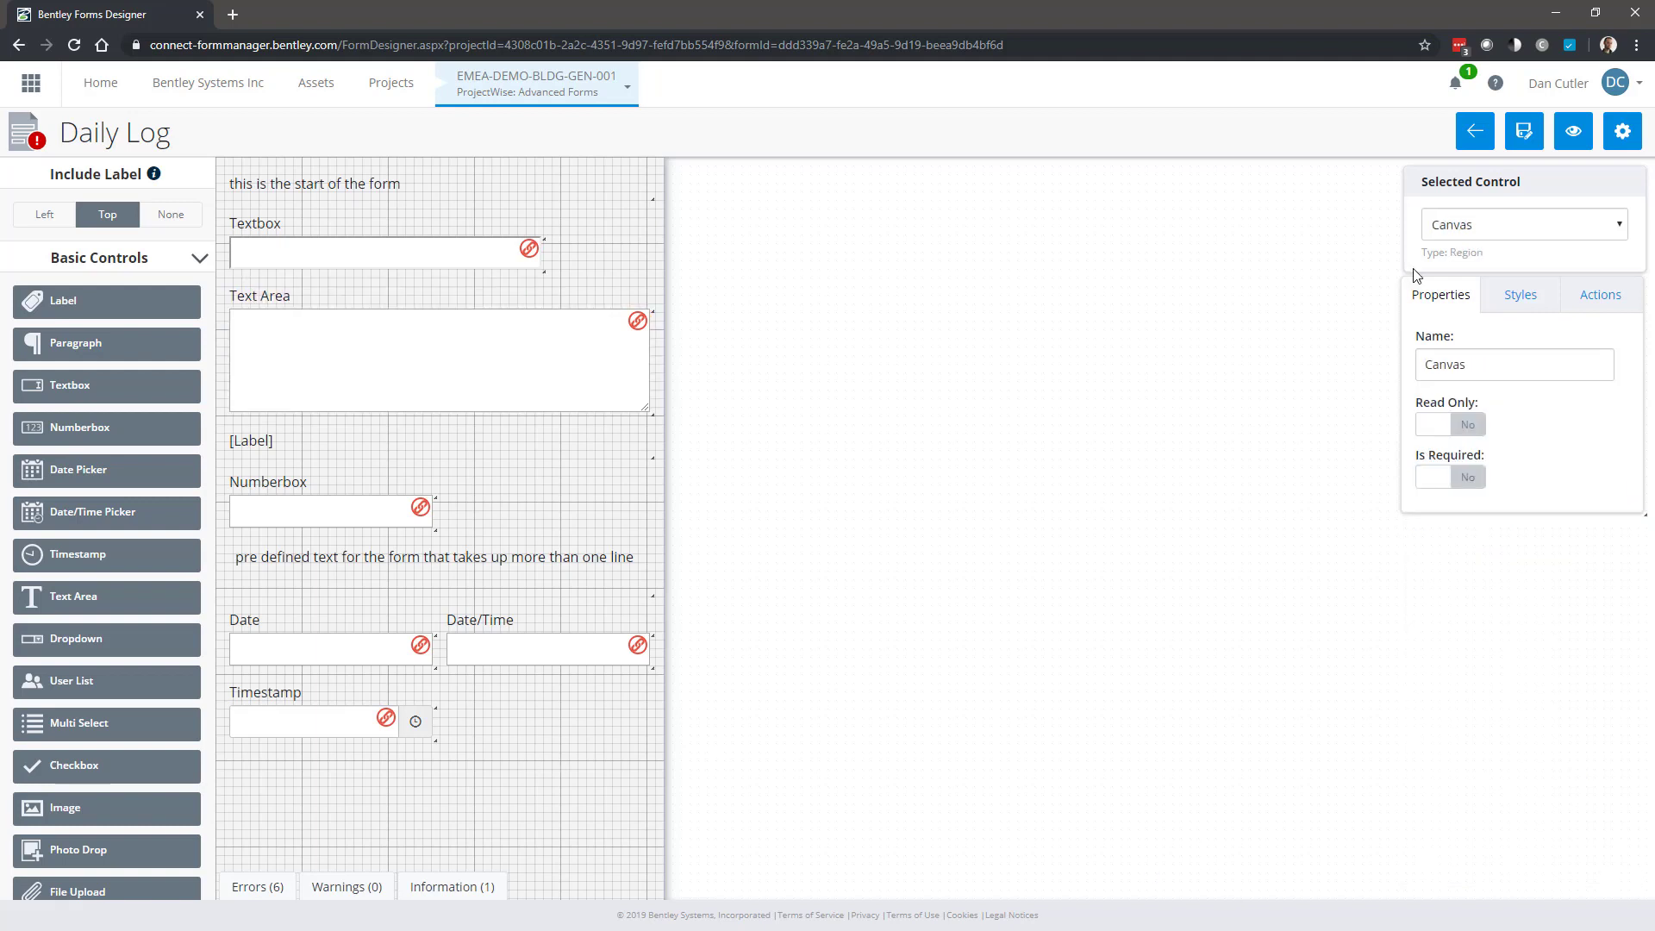
left_click(1574, 133)
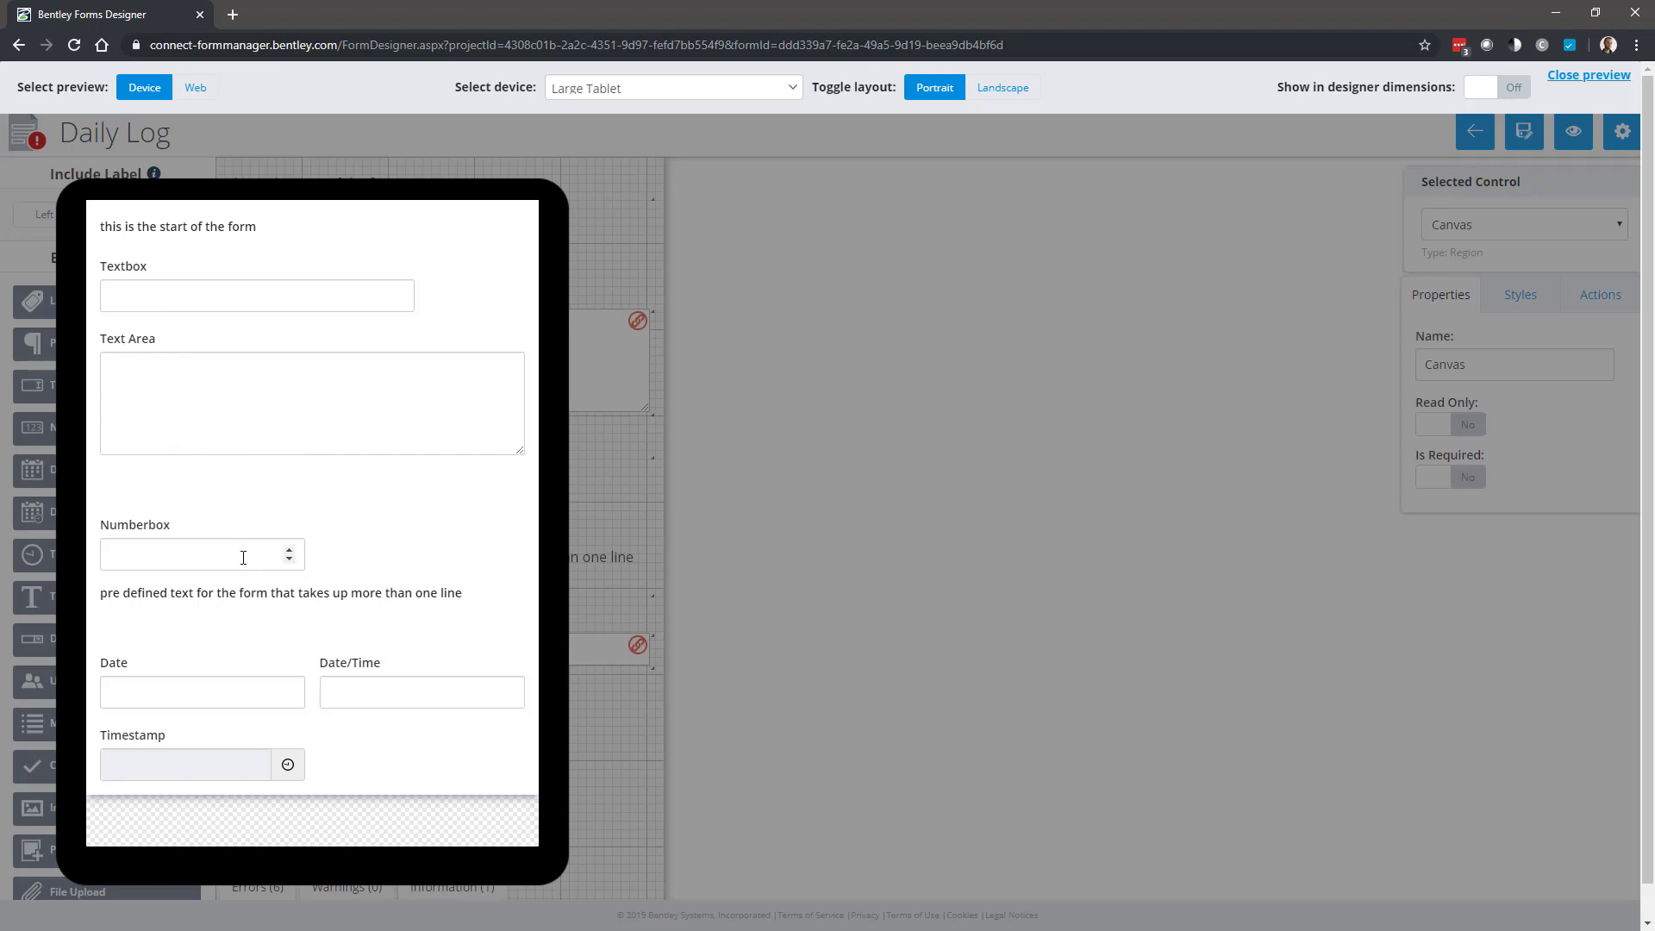
key("Escape")
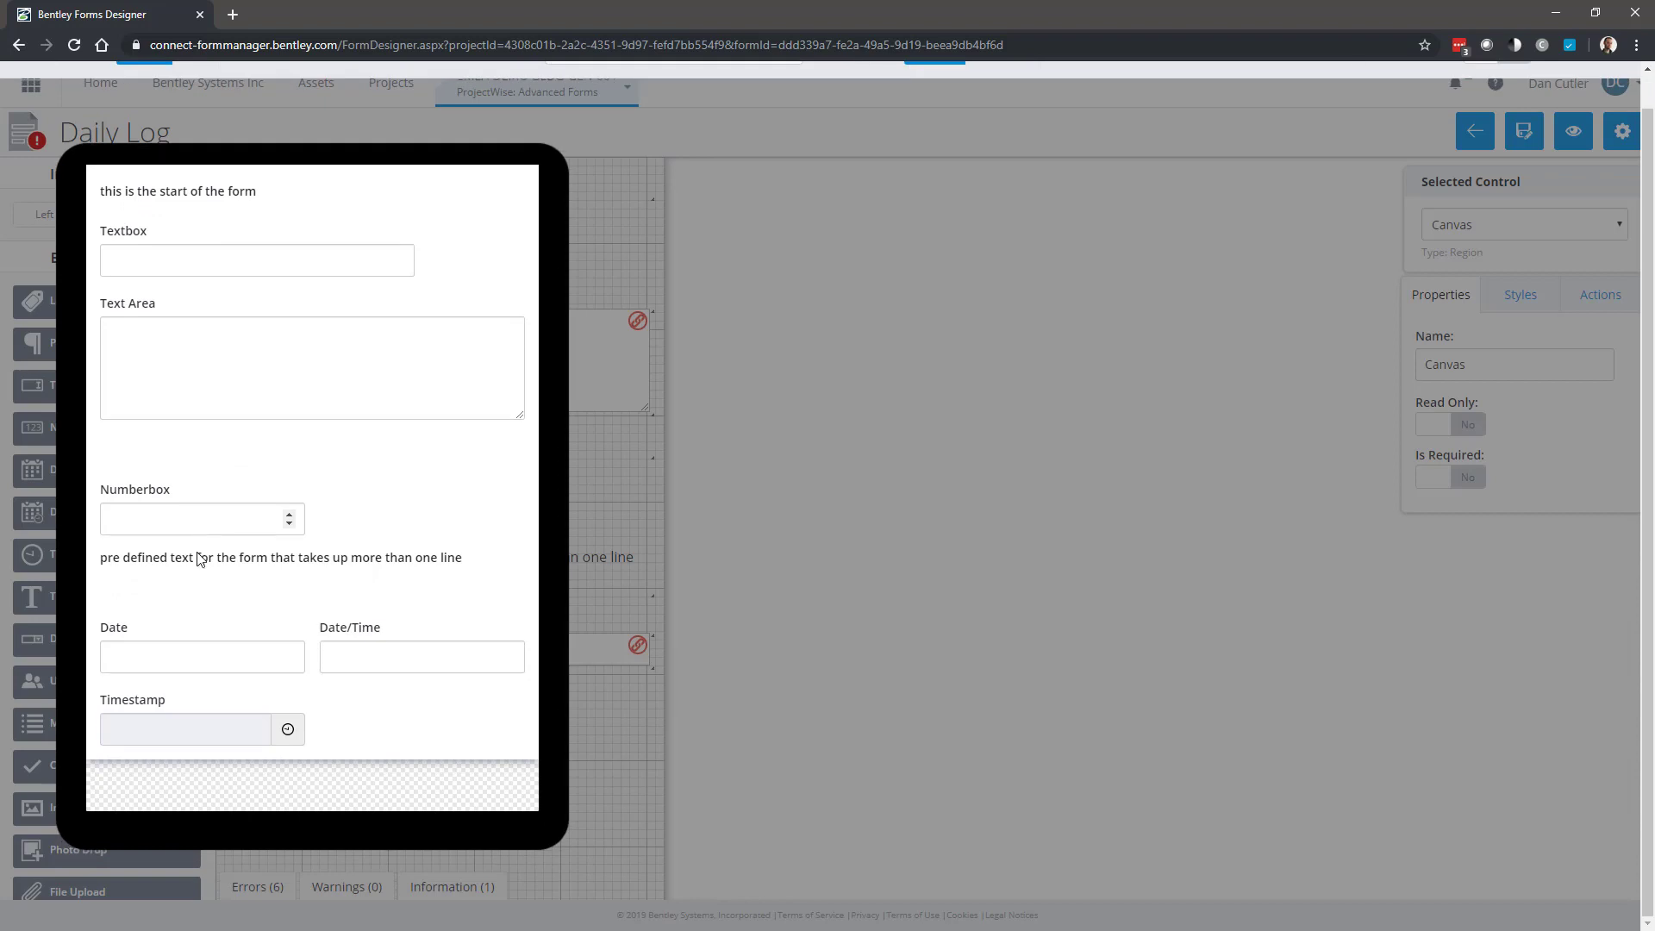
left_click(295, 659)
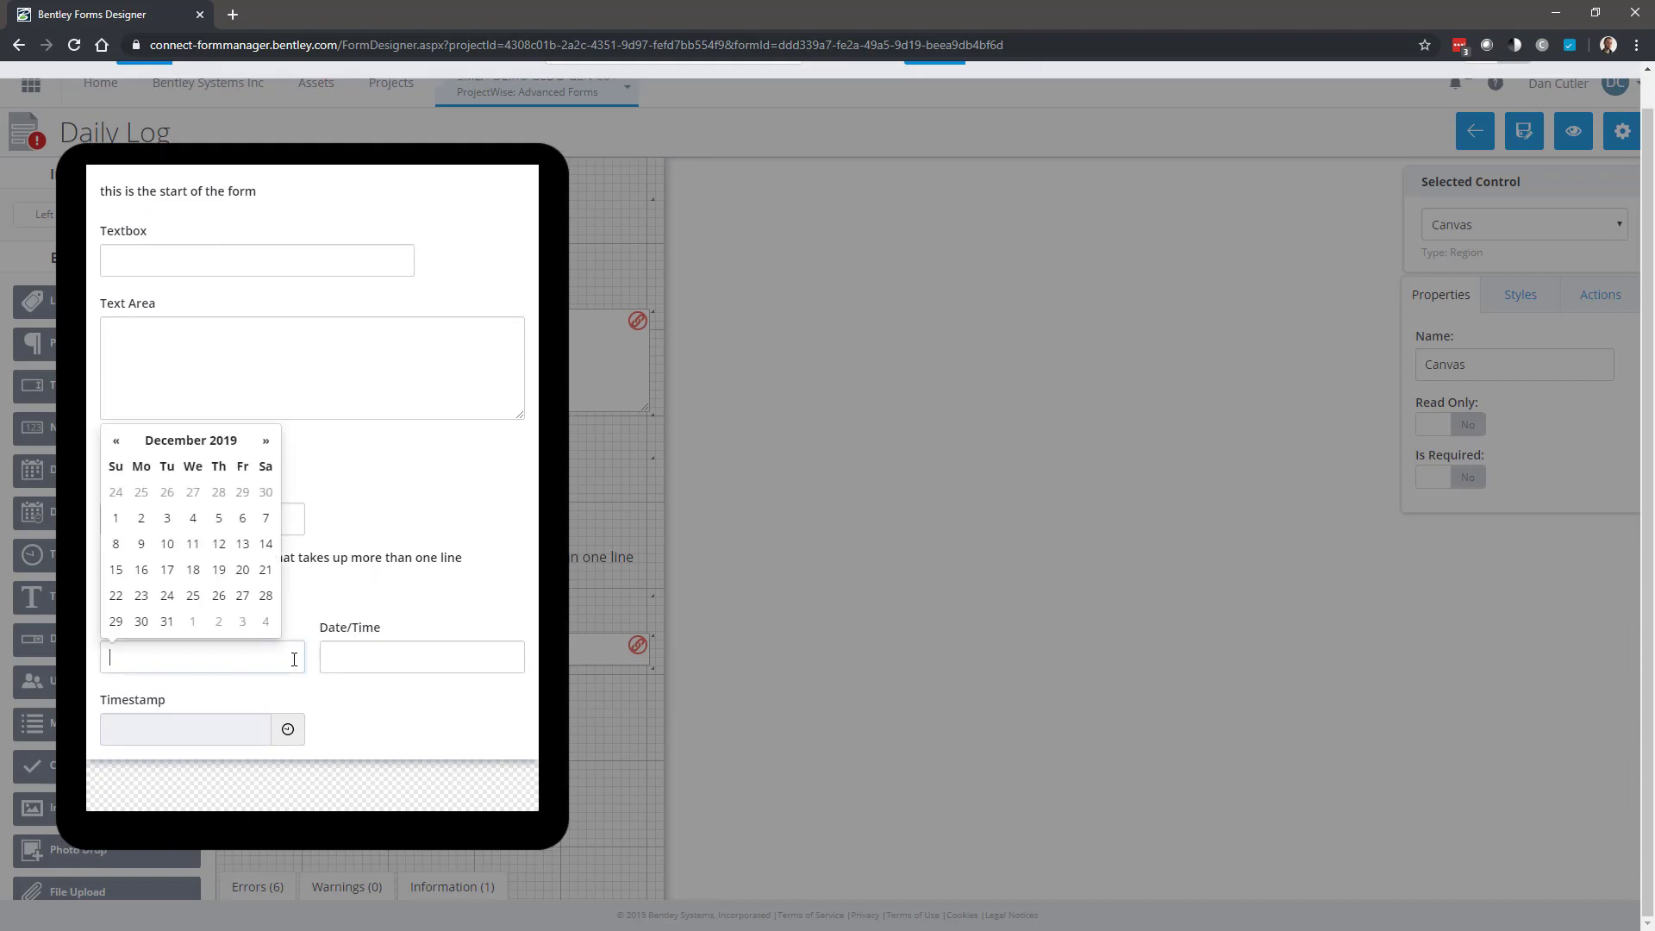
left_click(385, 658)
left_click(434, 910)
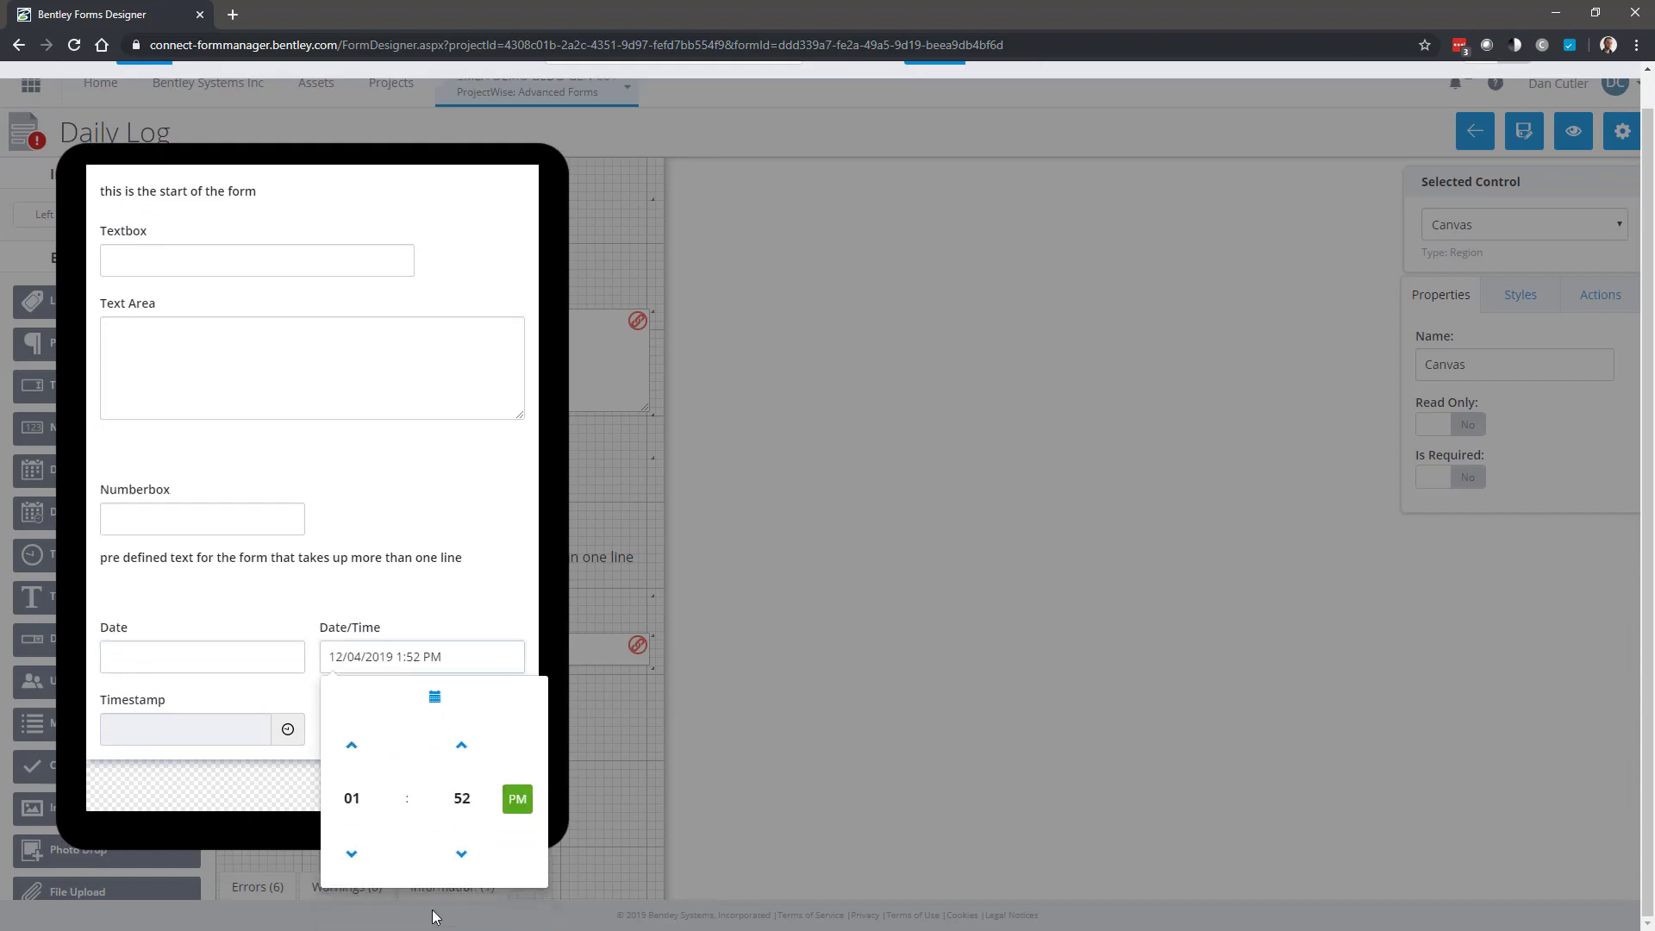
left_click(435, 697)
left_click(288, 729)
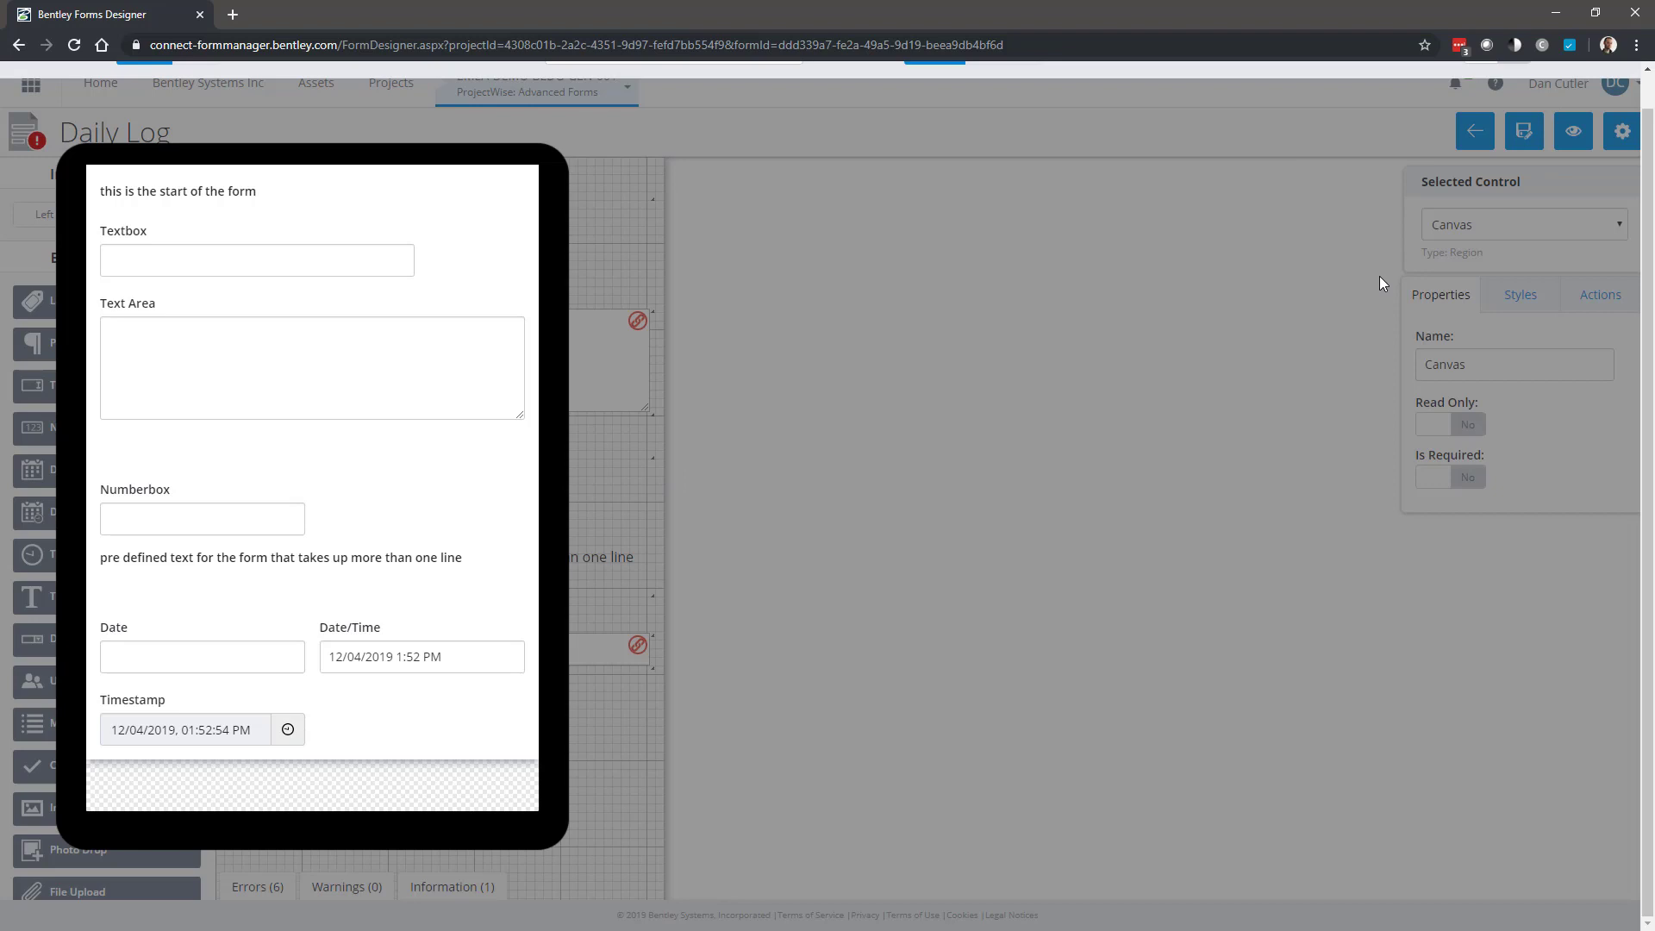
left_click(1588, 76)
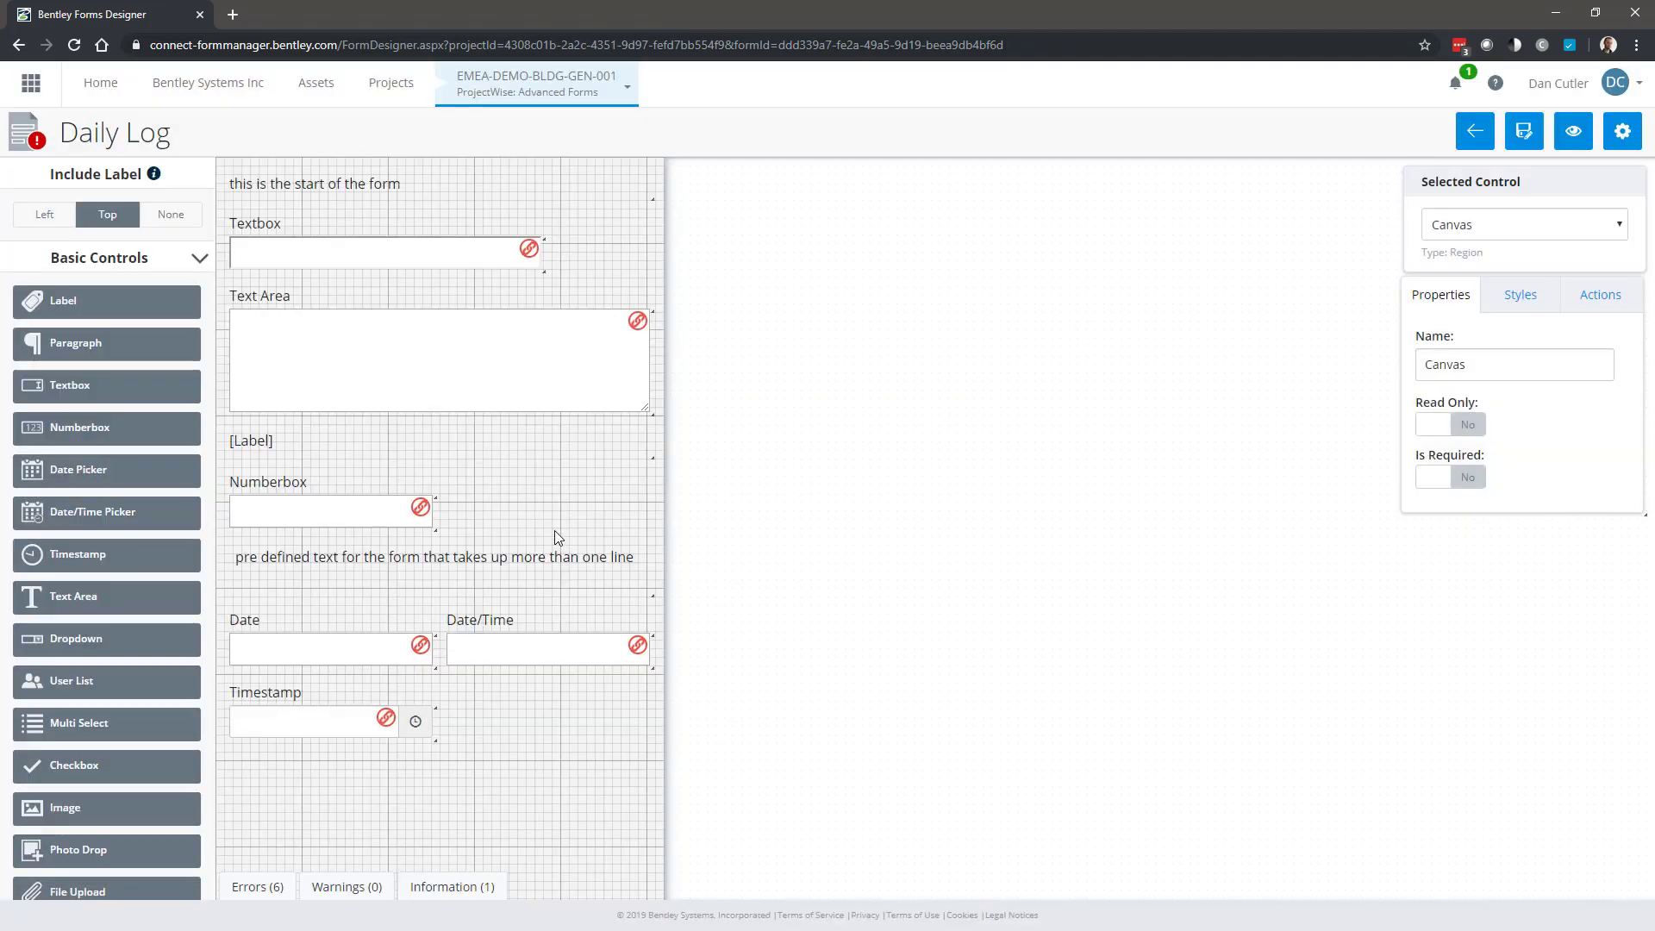
Place a Dropdown field labelled 'Dropdown' beside Timestamp and select its inner list.
scroll(303, 455, "down", 1)
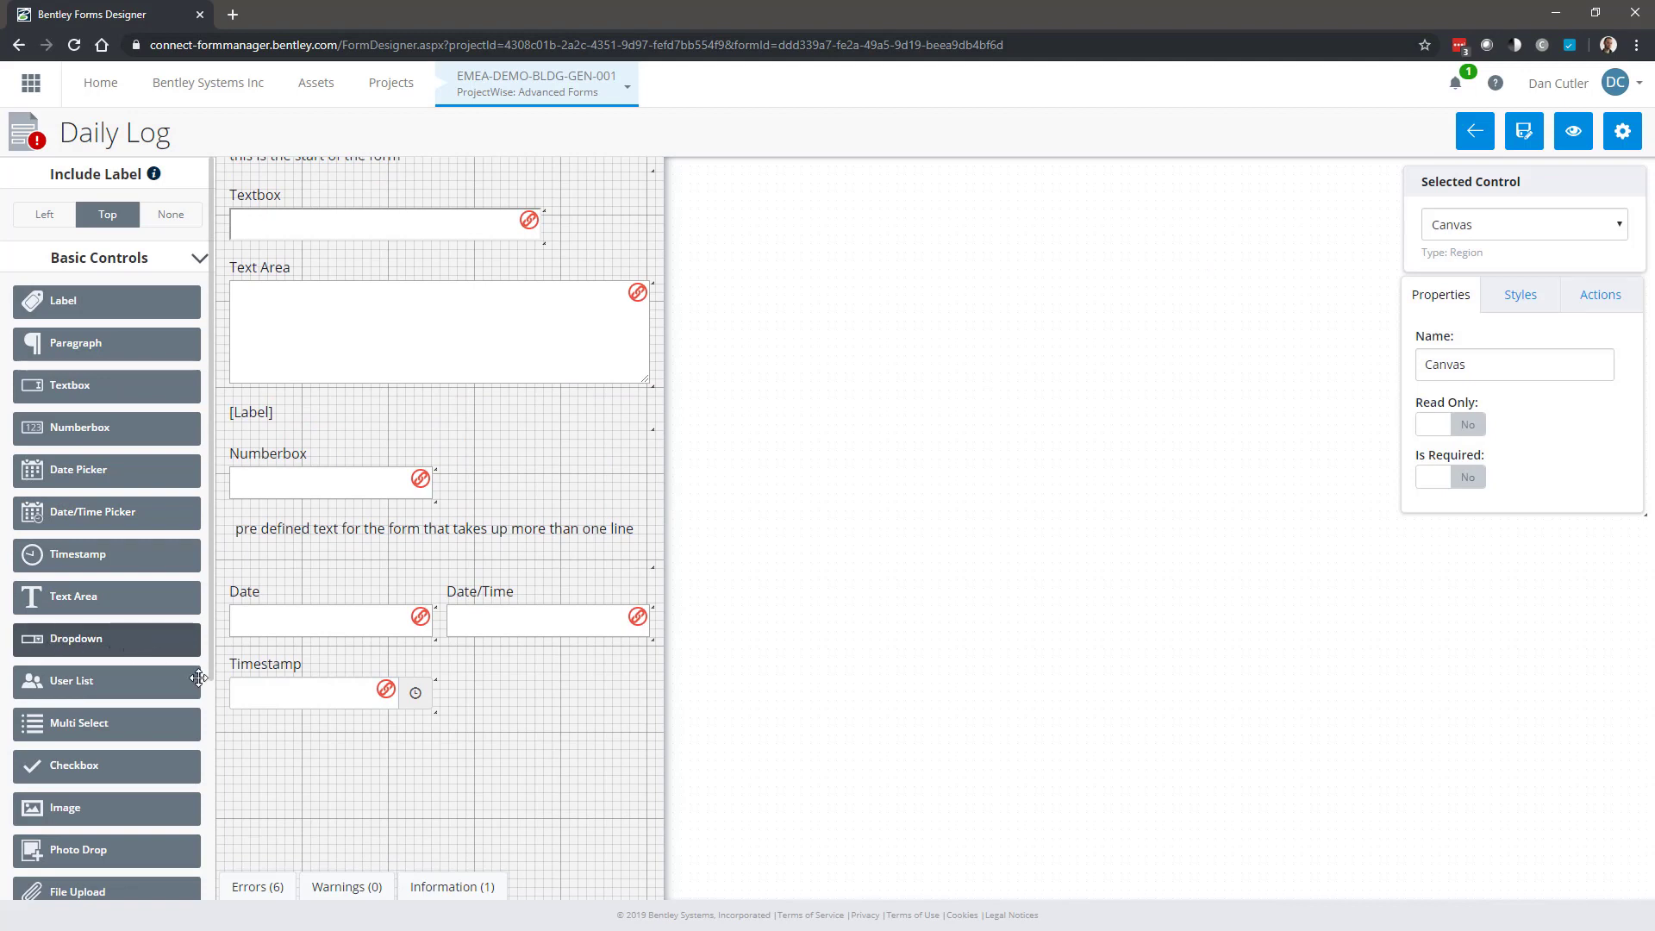
left_click_drag(65, 639, 478, 692)
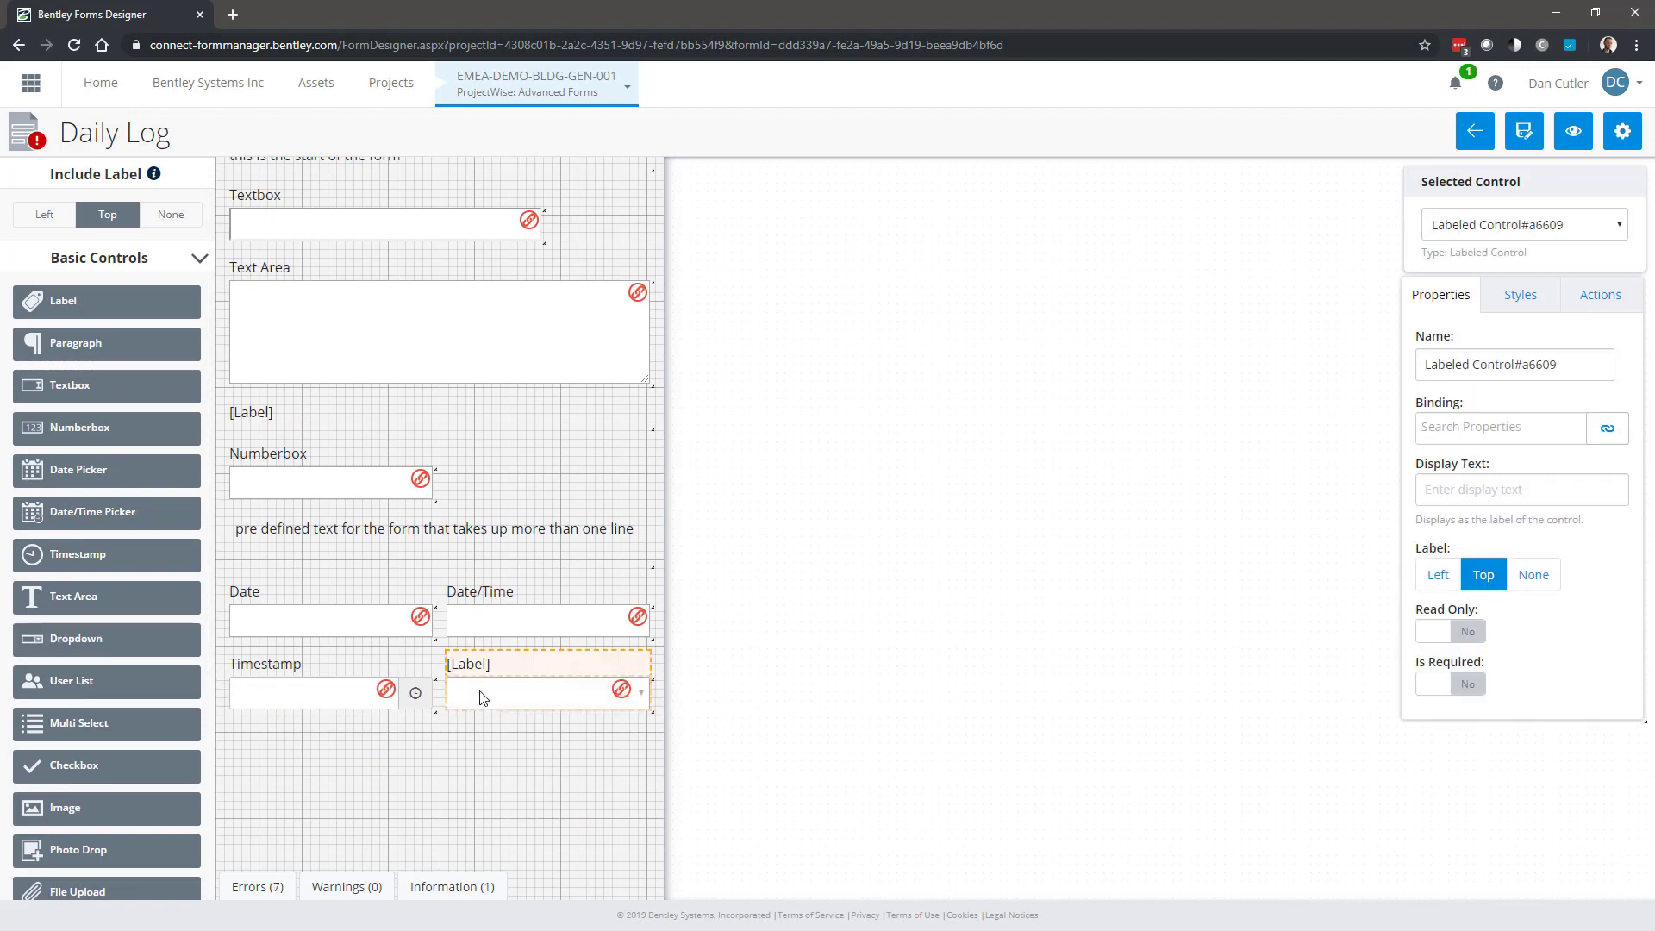
left_click(1471, 497)
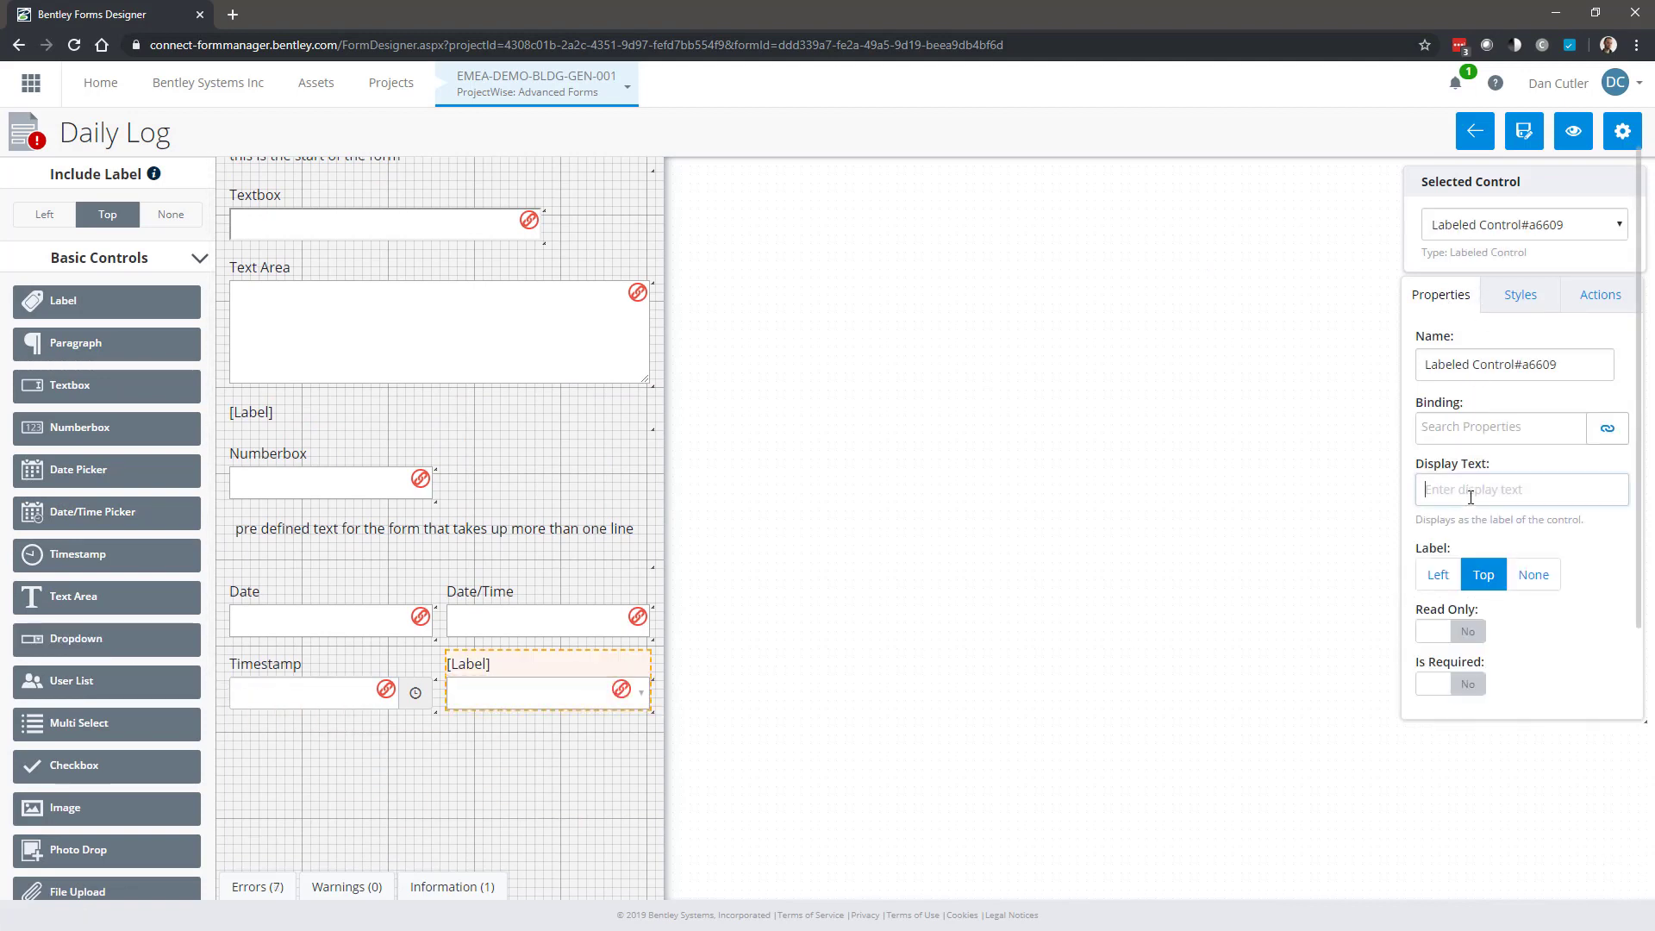
type("Dropdown")
left_click(546, 699)
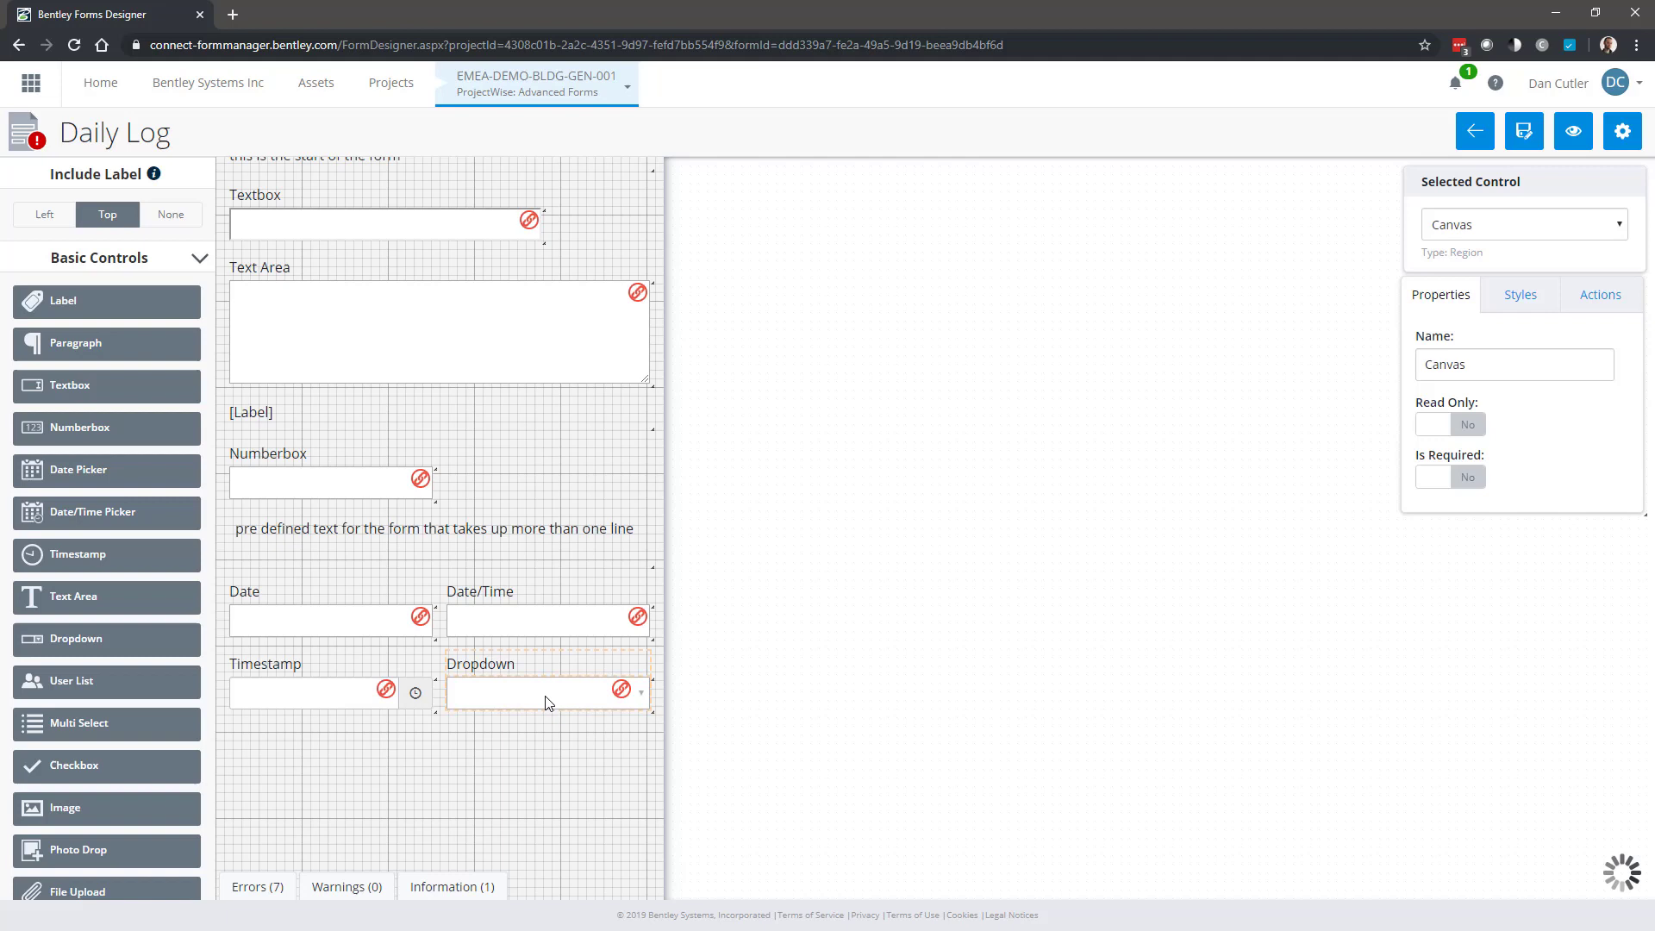
left_click(546, 699)
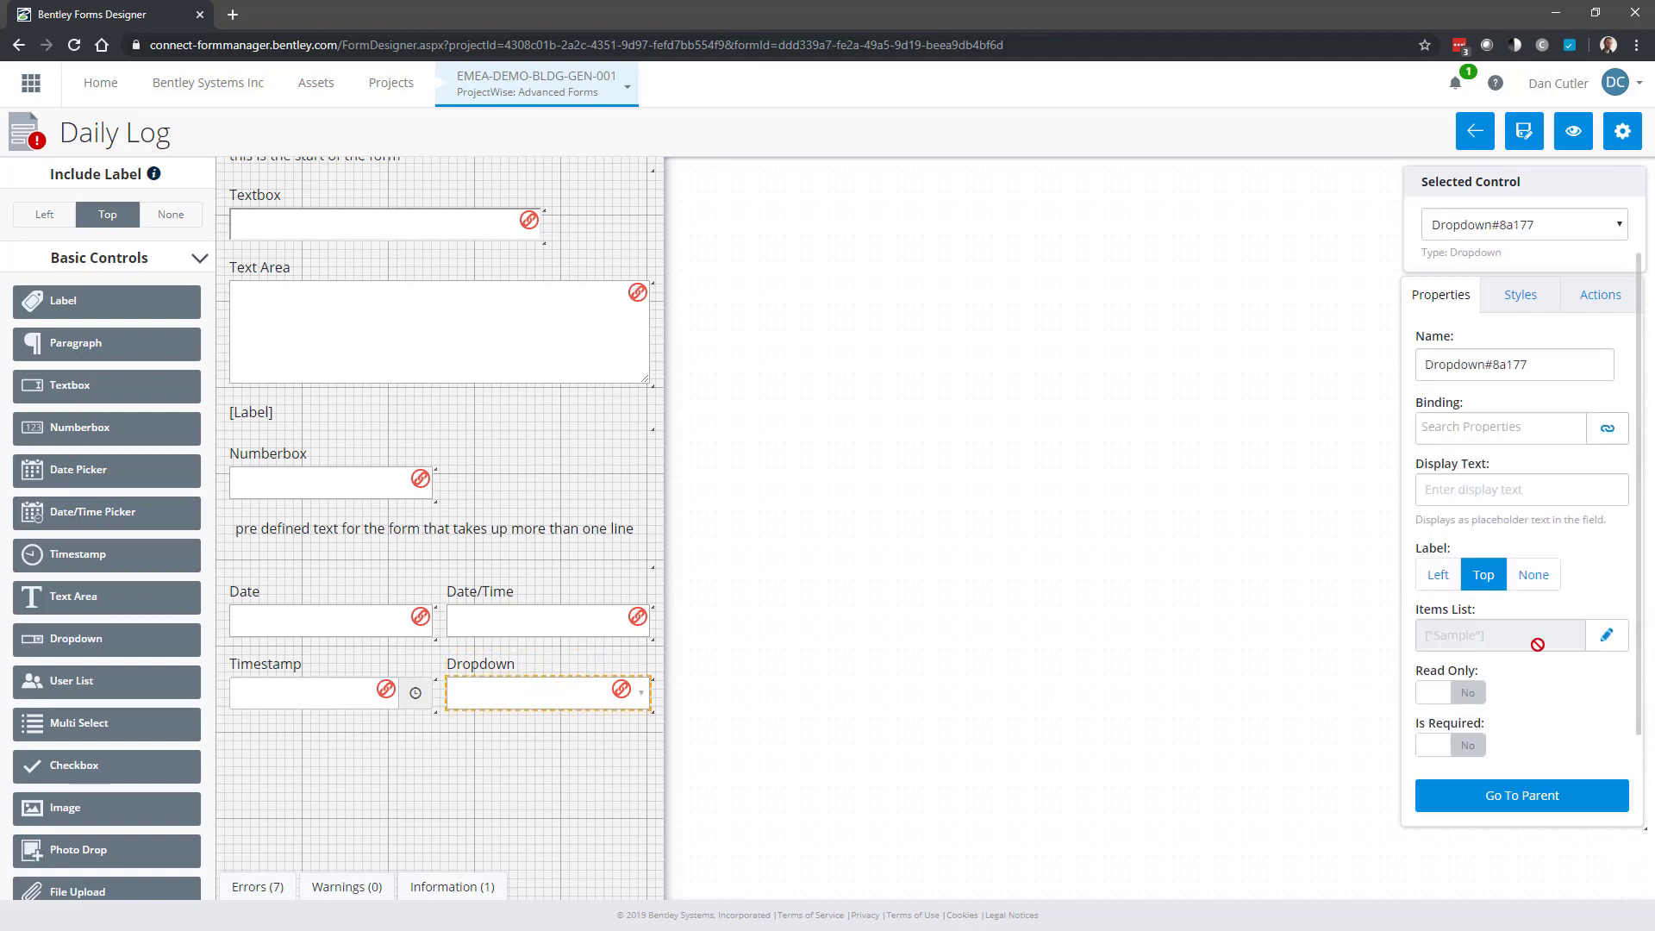
Replace the Sample item with location A, add location B and location C, and save.
left_click(1617, 642)
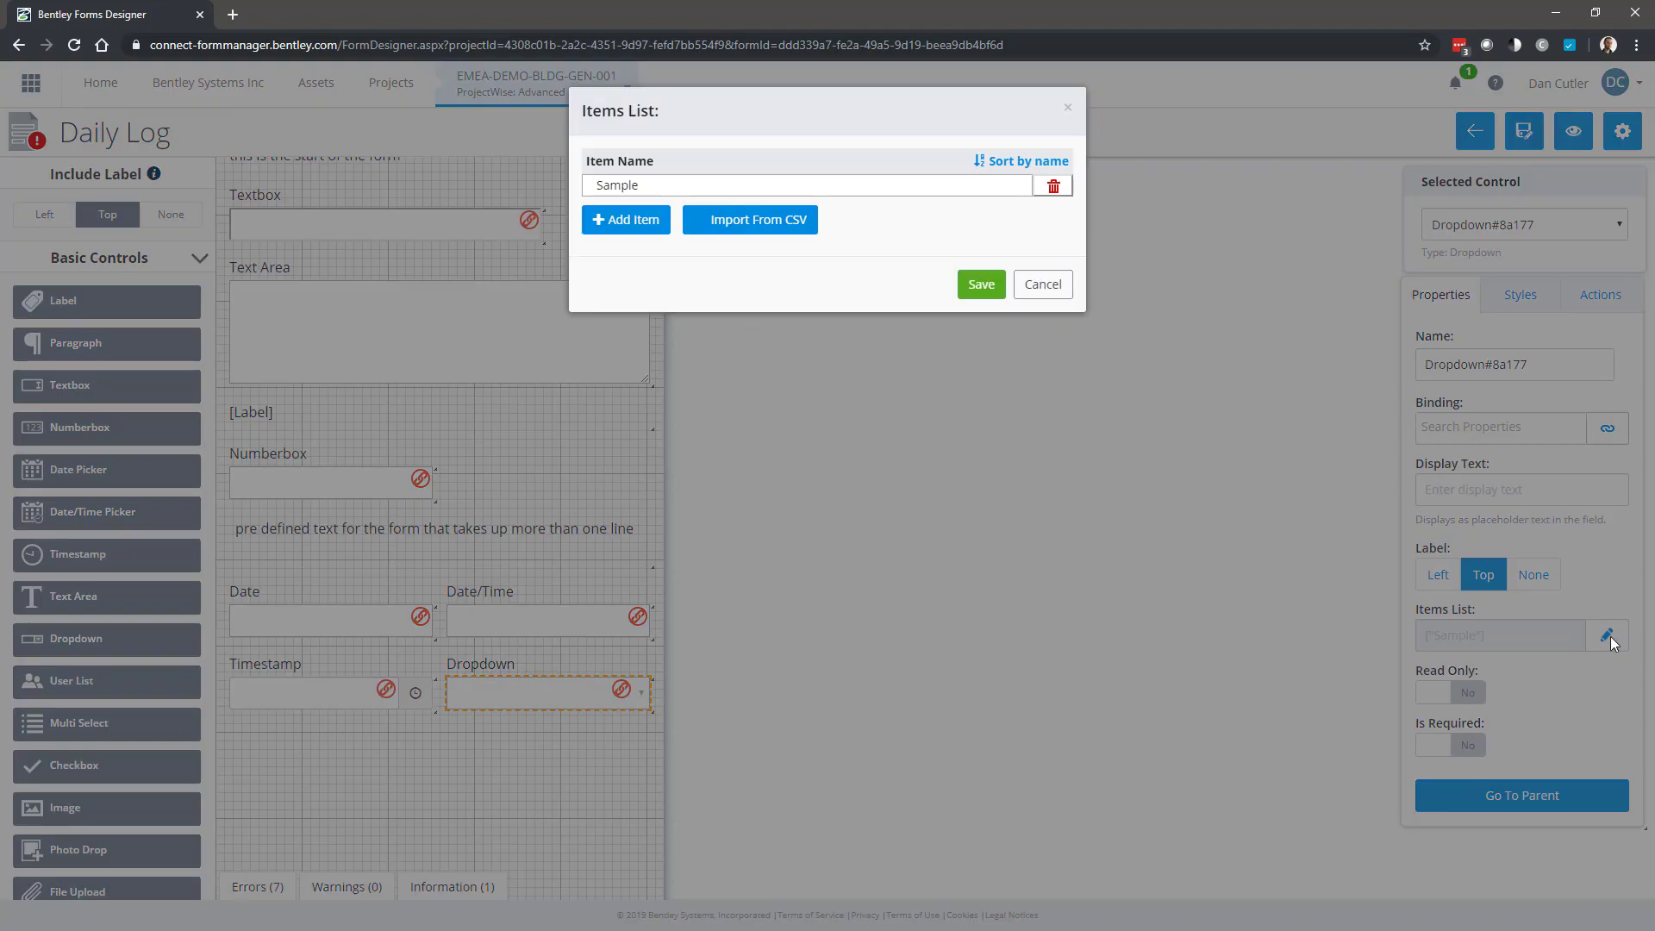
left_click(719, 186)
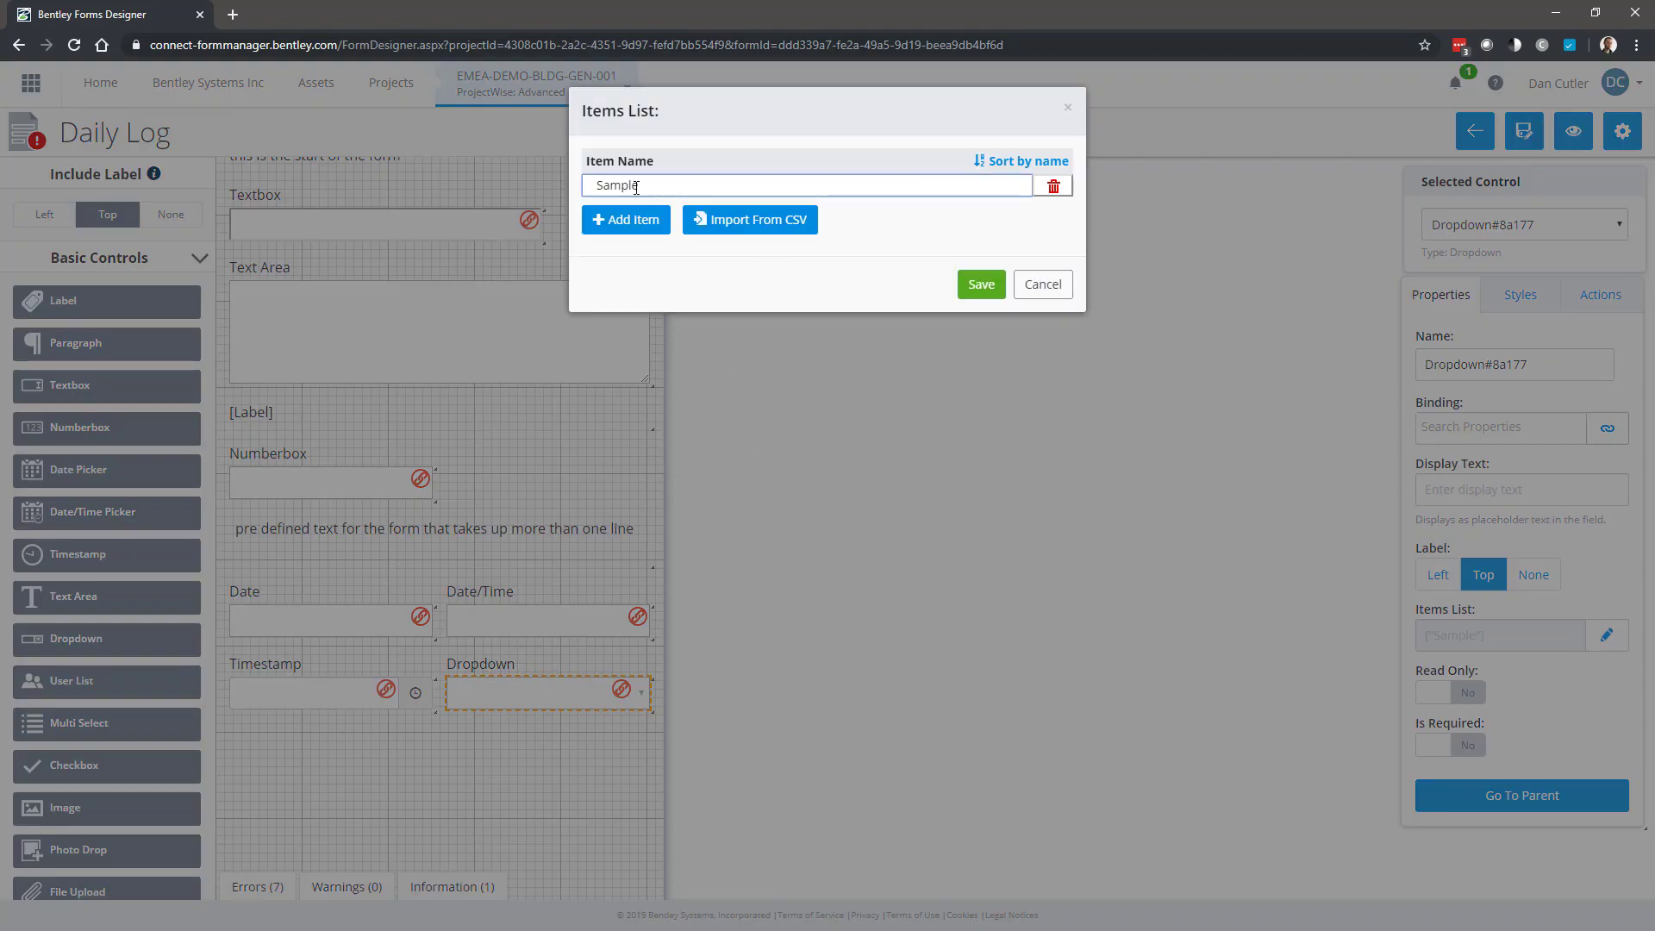
left_click_drag(637, 187, 592, 188)
left_click(634, 221)
type("location B")
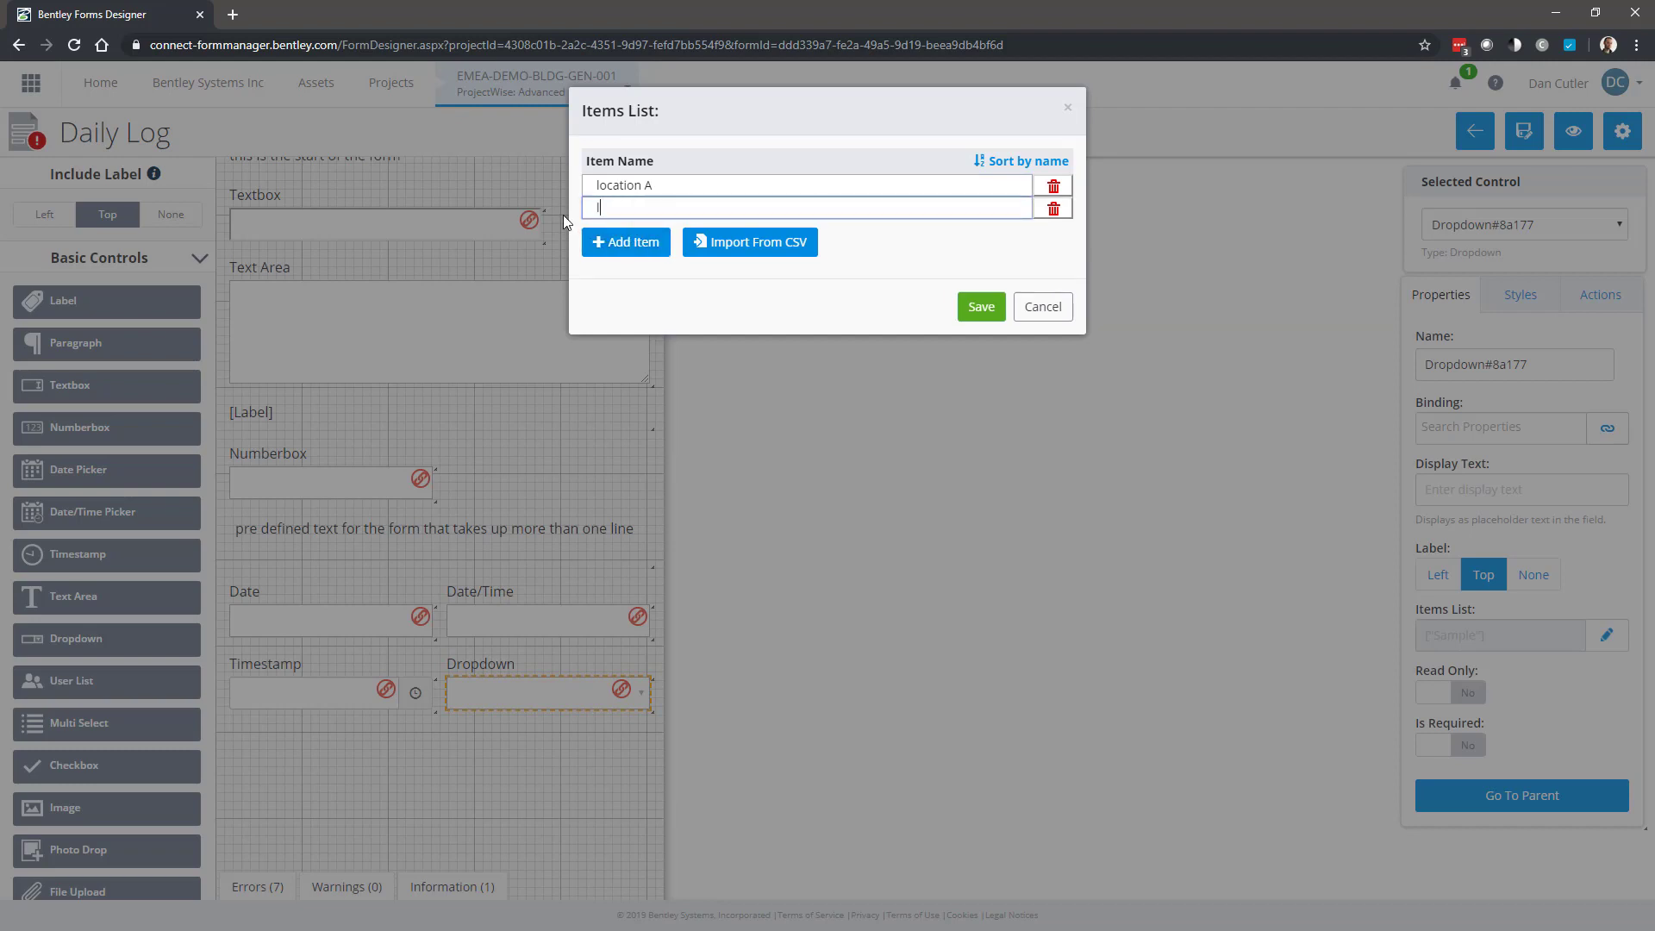
left_click(614, 244)
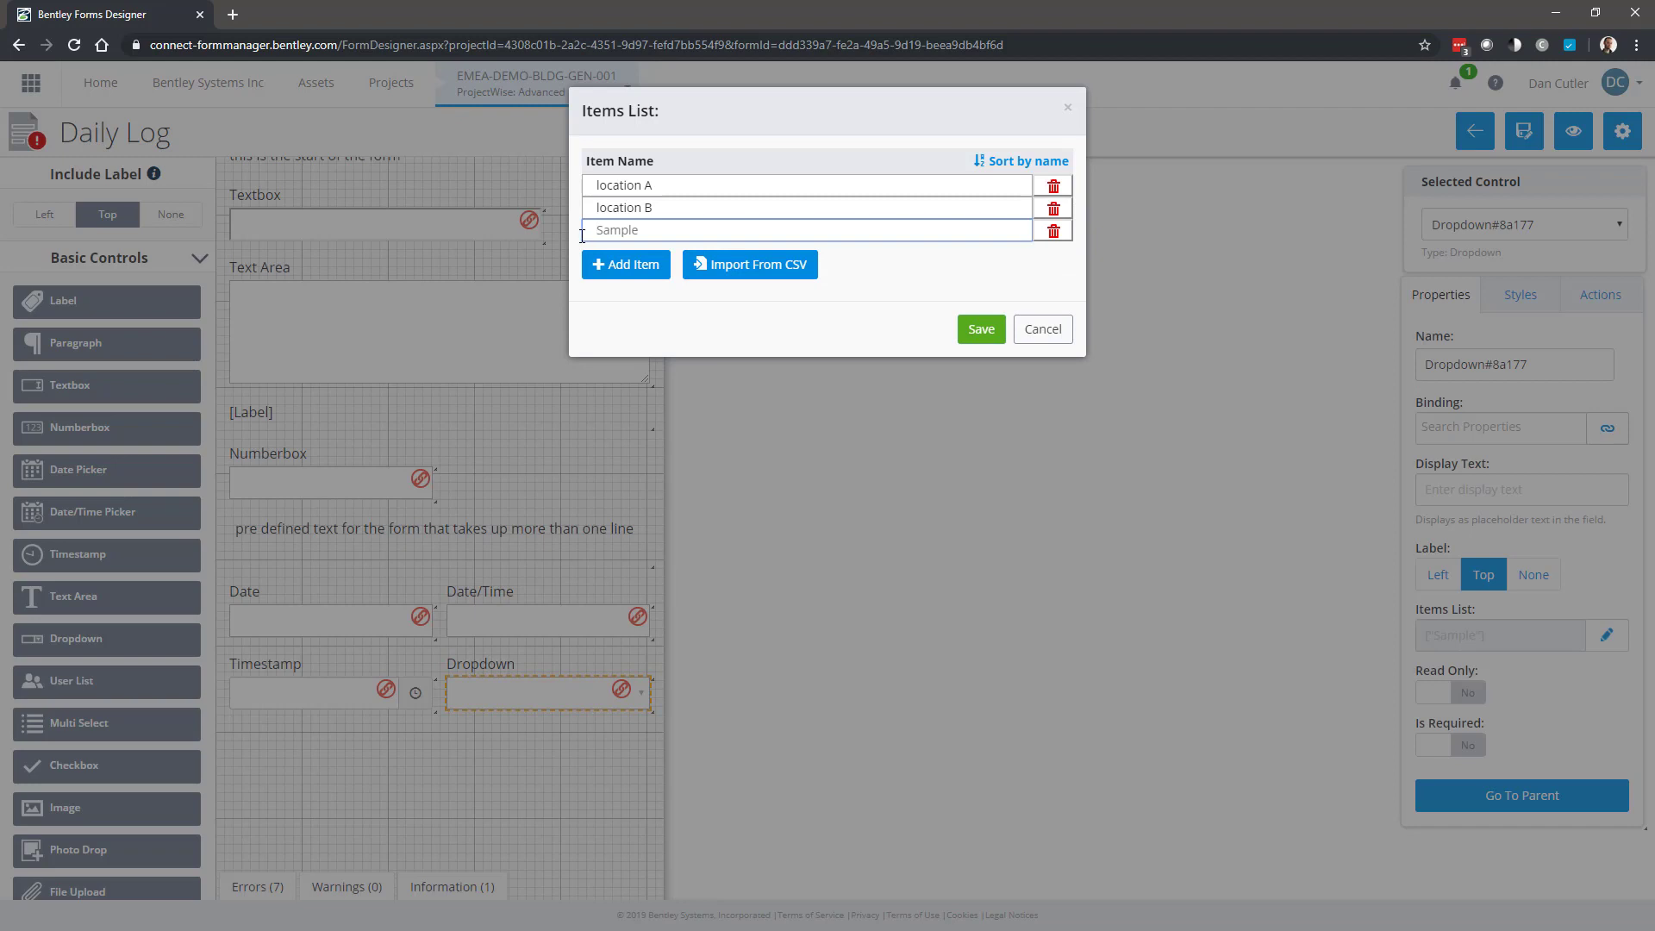
type("location C")
left_click(982, 329)
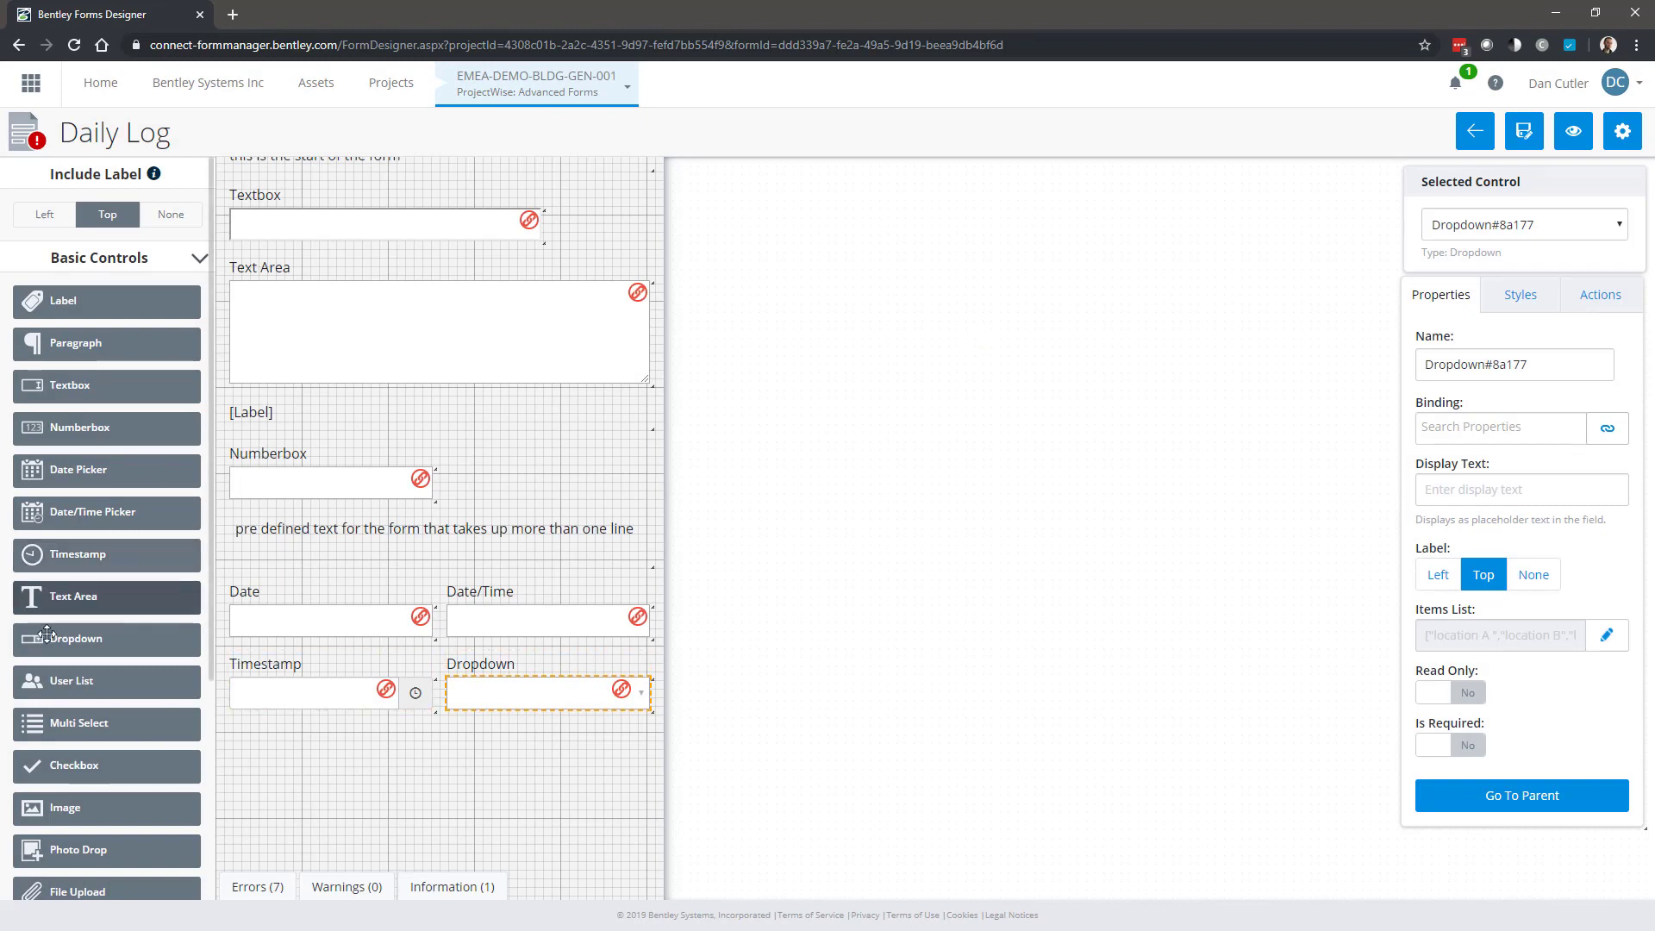
Place a User List field below Timestamp with the display label 'User List'.
left_click_drag(95, 681, 267, 762)
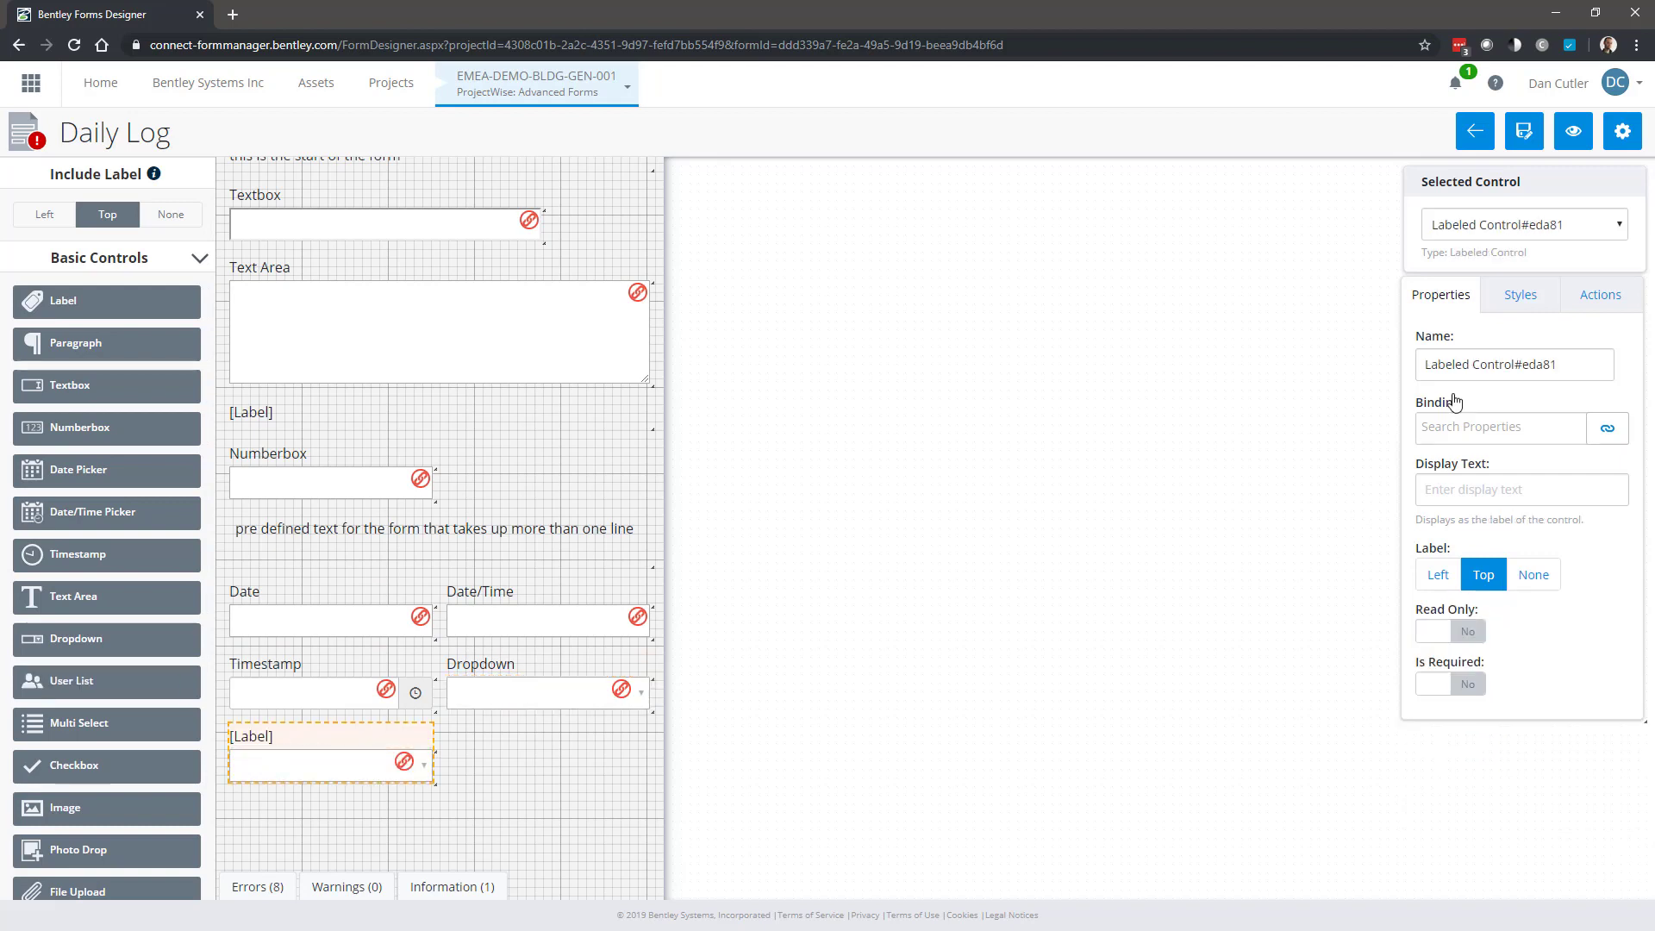
type("User List")
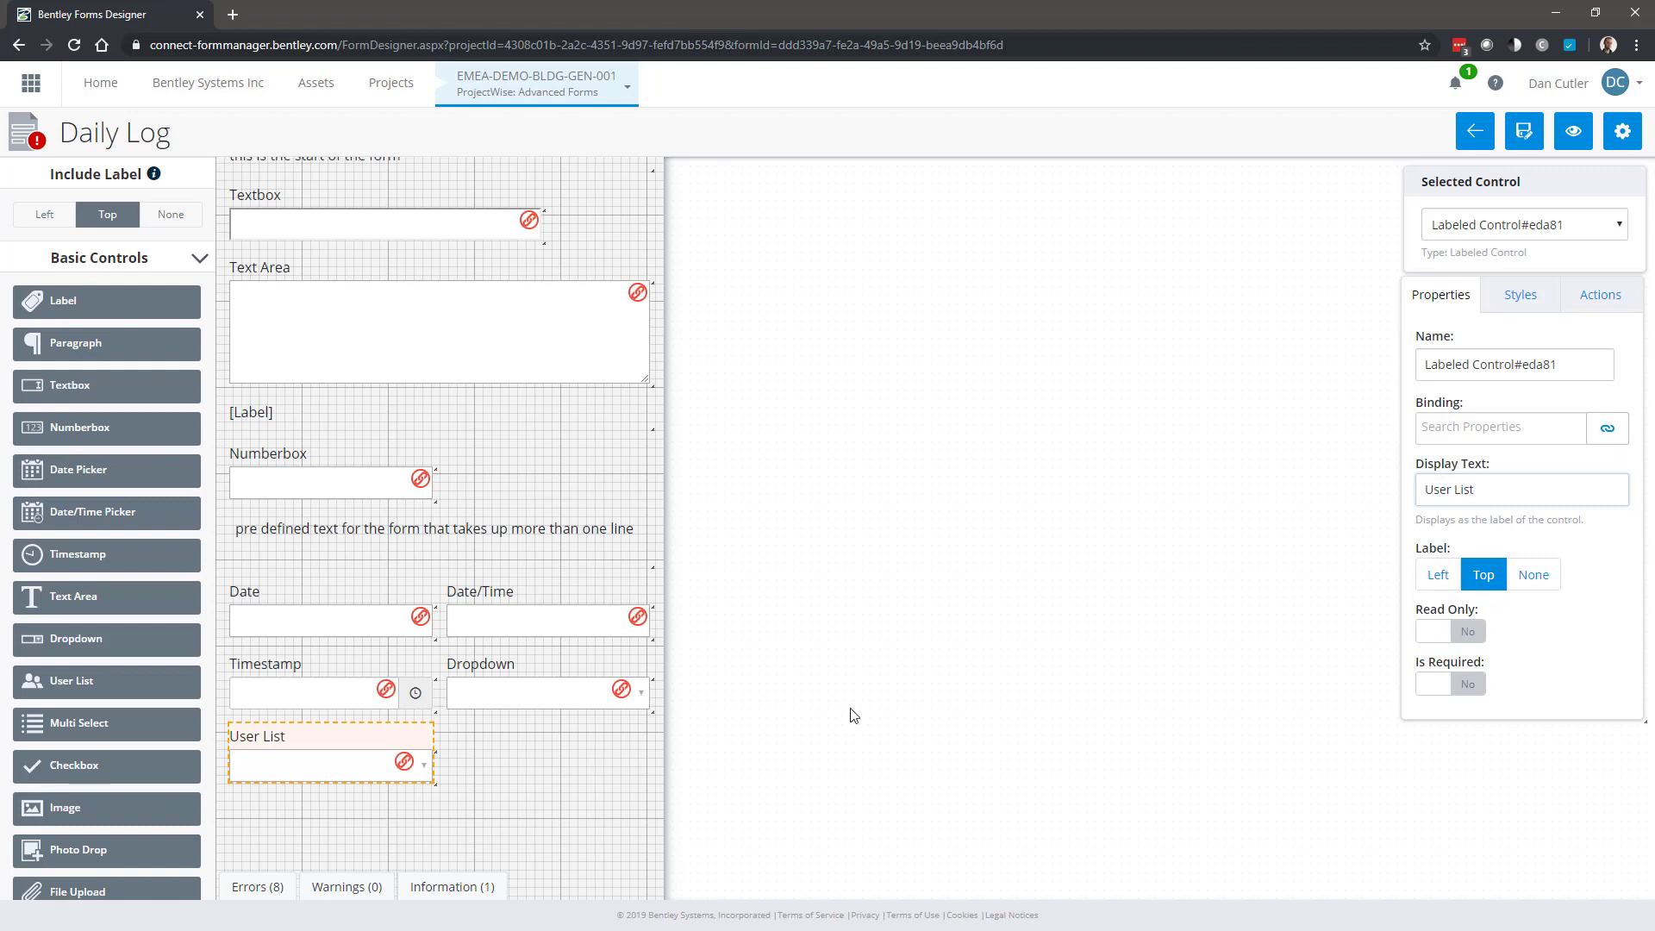
left_click(489, 757)
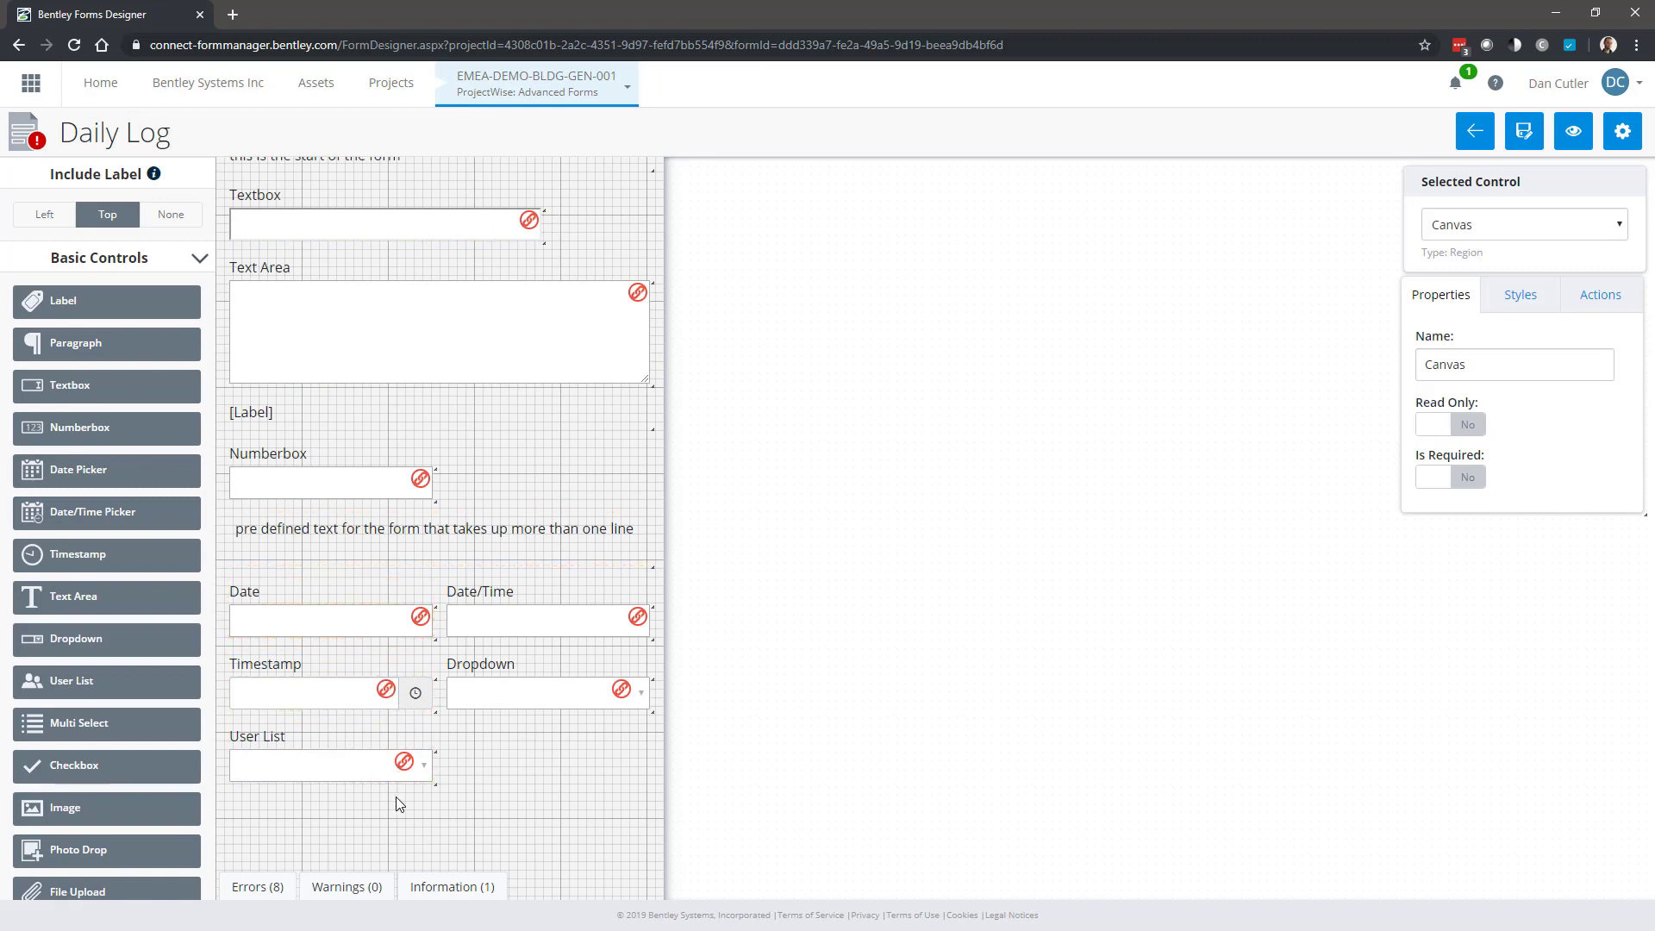
scroll(136, 512, "down", 2)
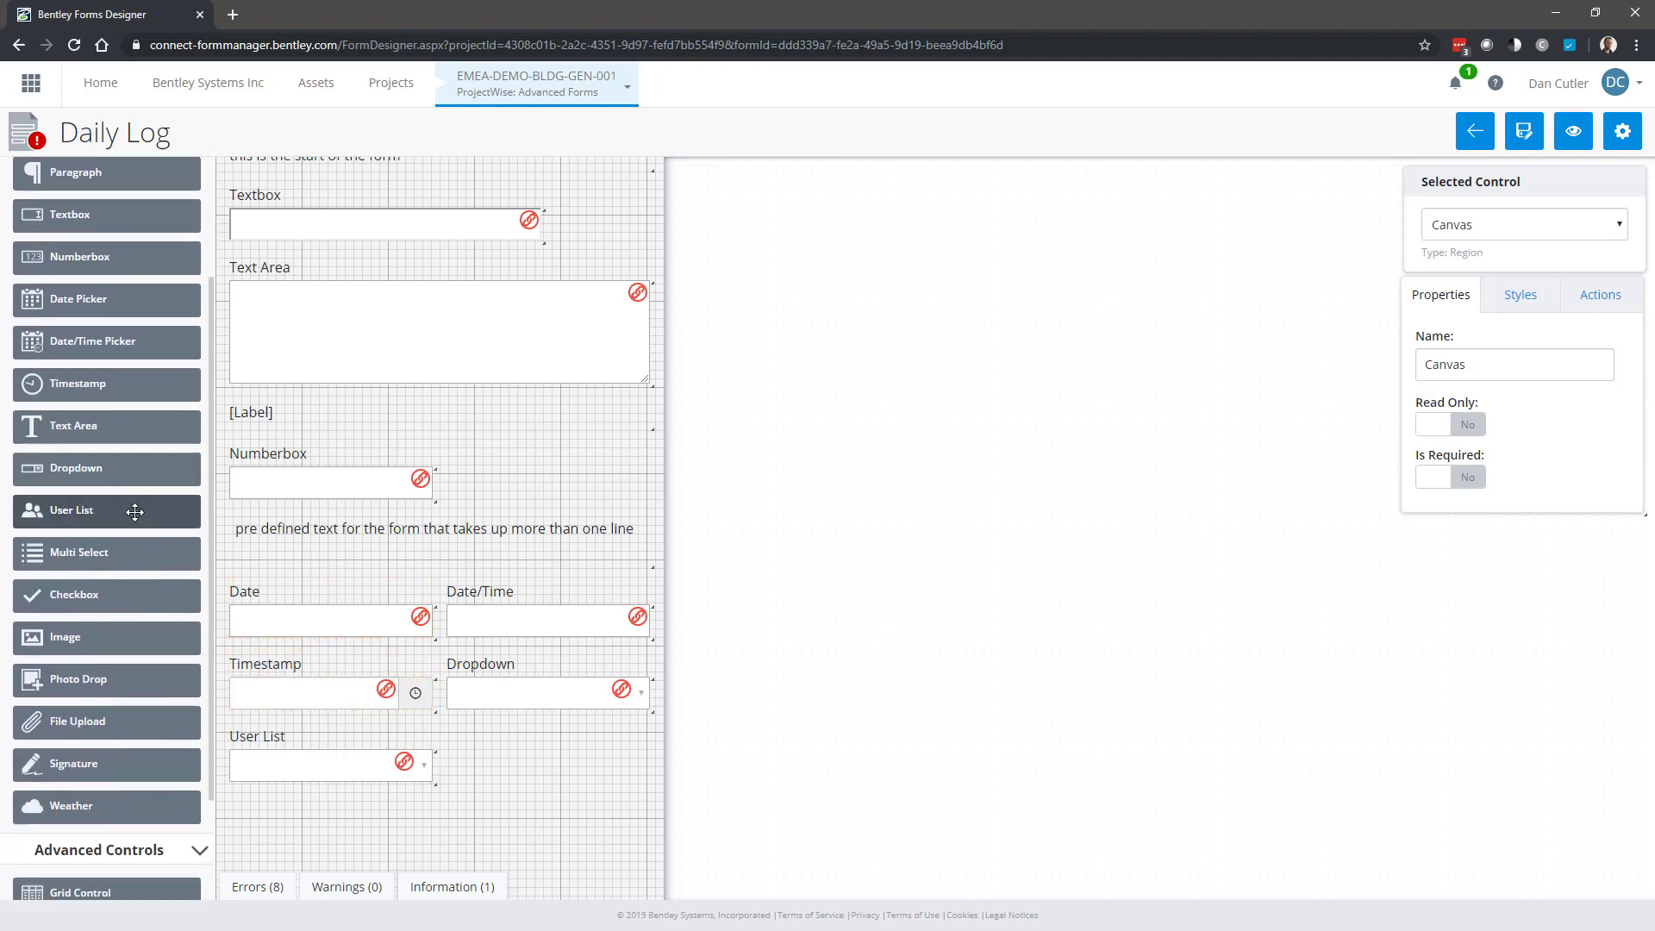
scroll(136, 512, "down", 1)
scroll(297, 764, "up", 1)
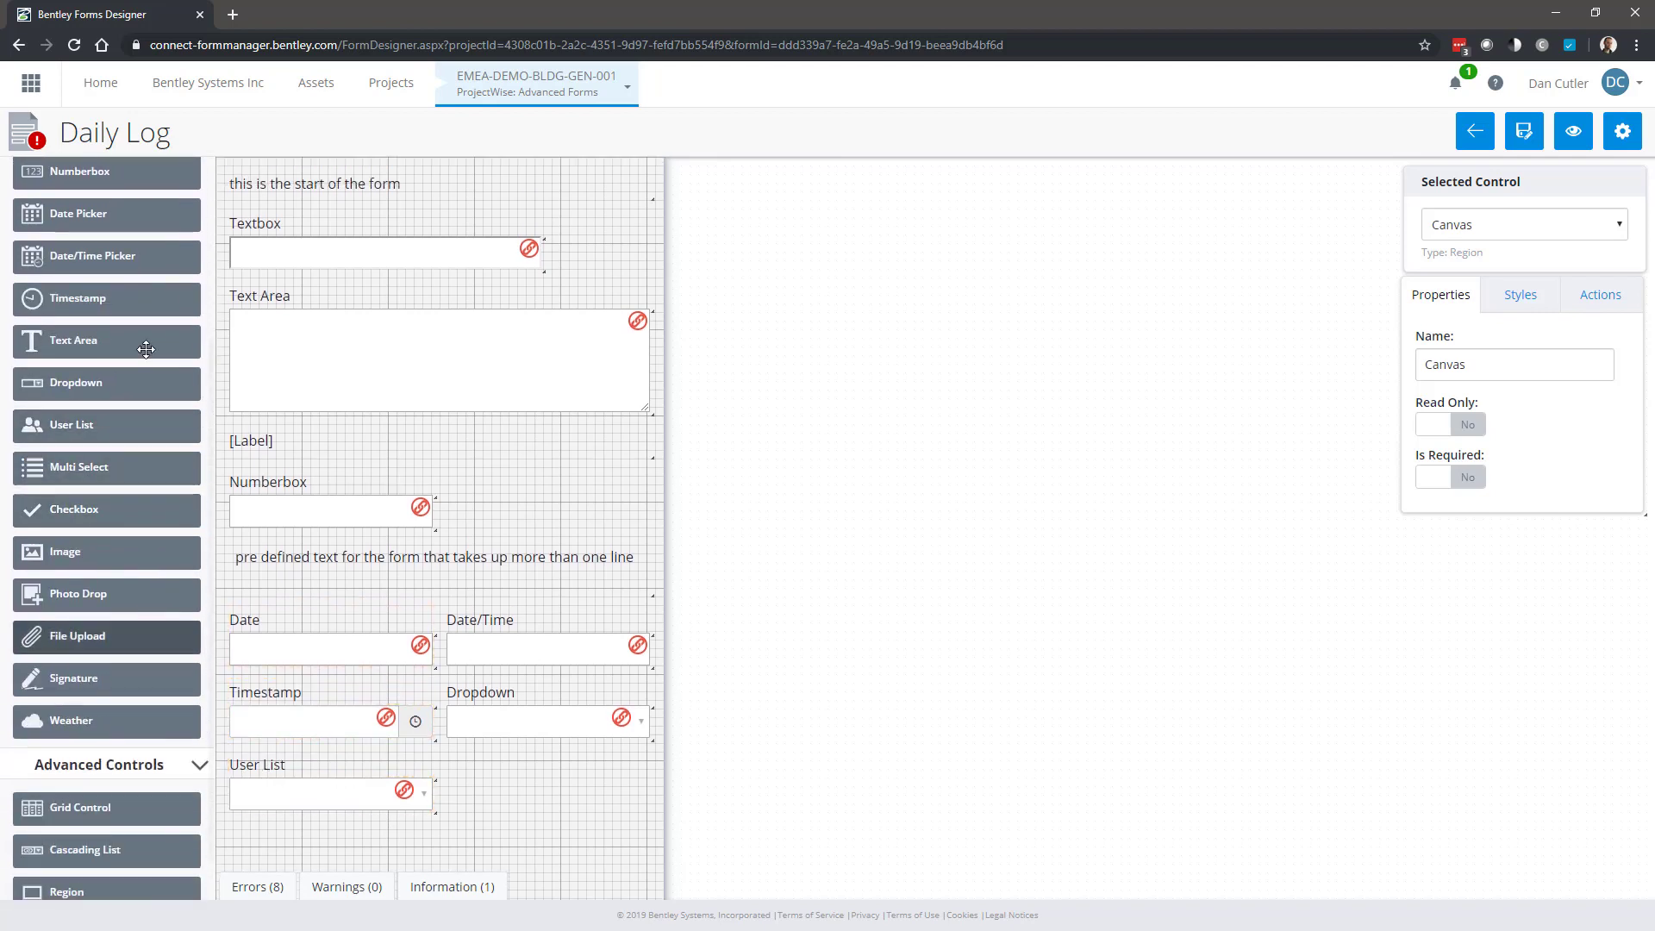
scroll(301, 758, "down", 2)
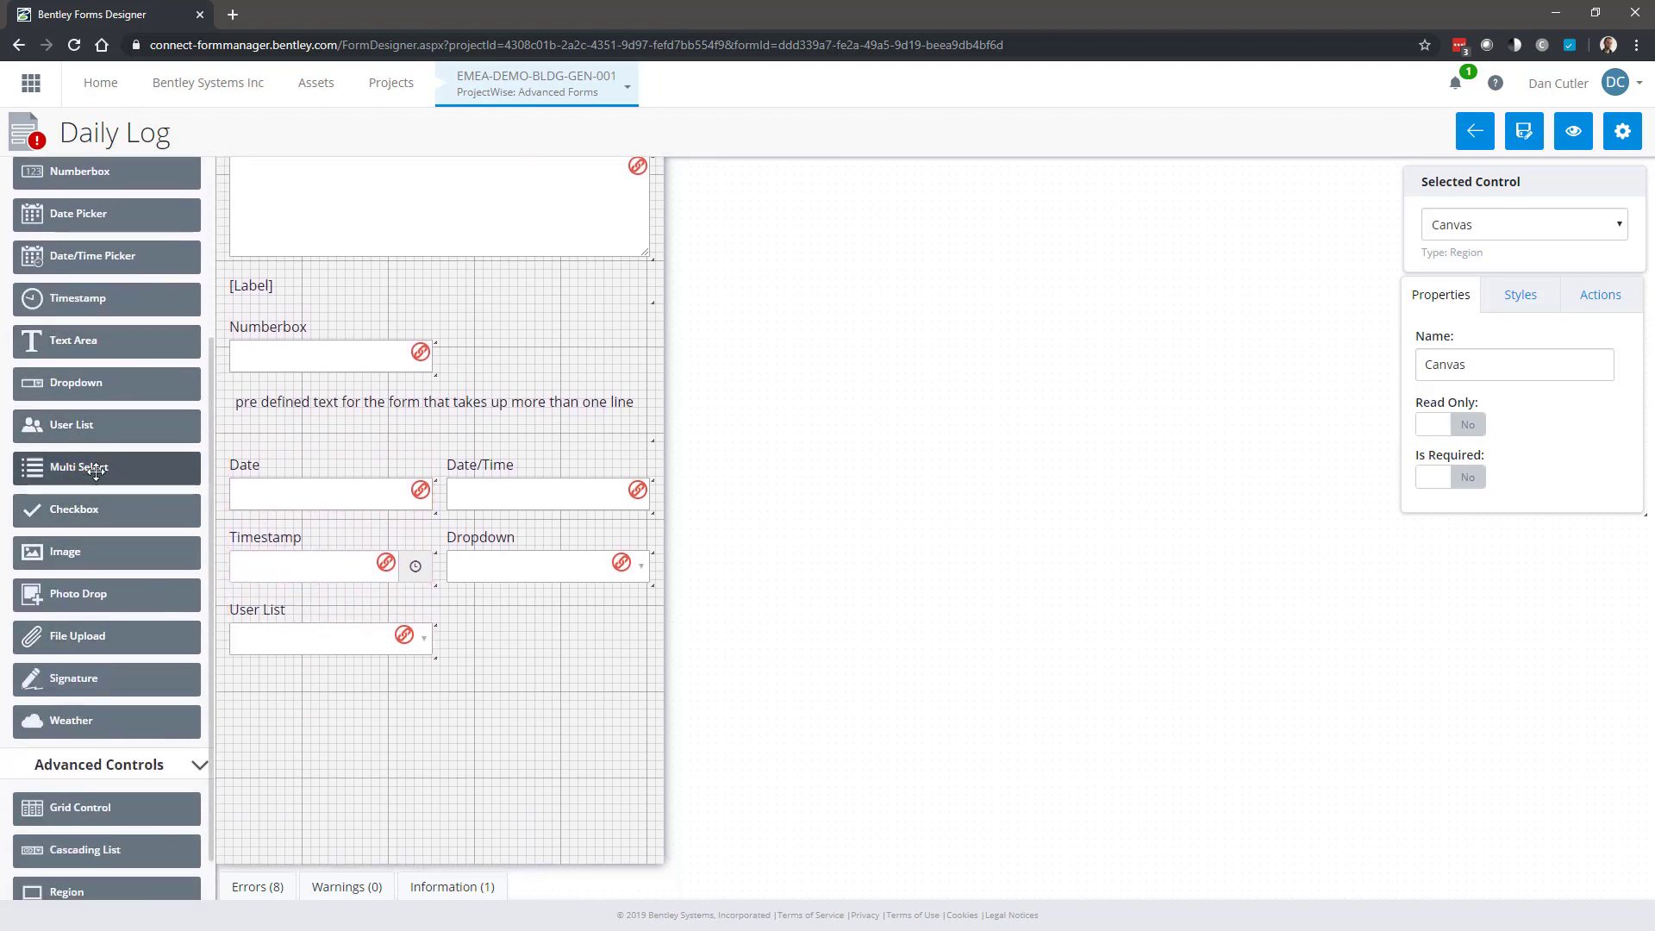
Add a Multi Select field below the Dropdown with the label 'Multi Select'.
left_click_drag(95, 470, 502, 645)
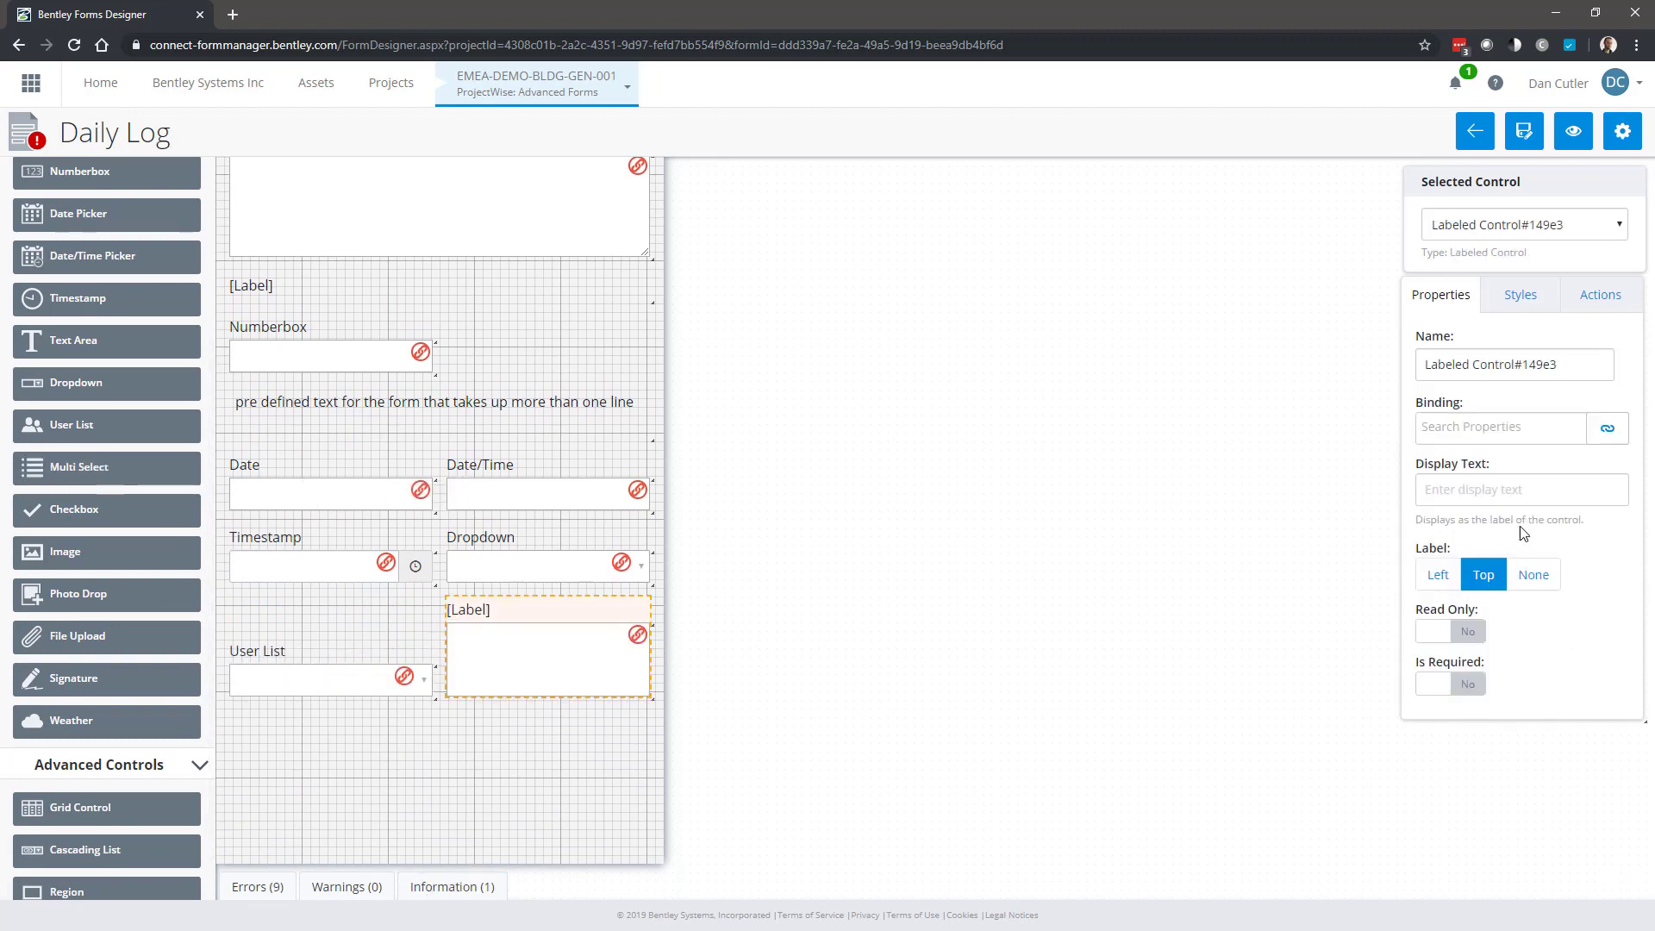
left_click(1449, 479)
type("Multi ")
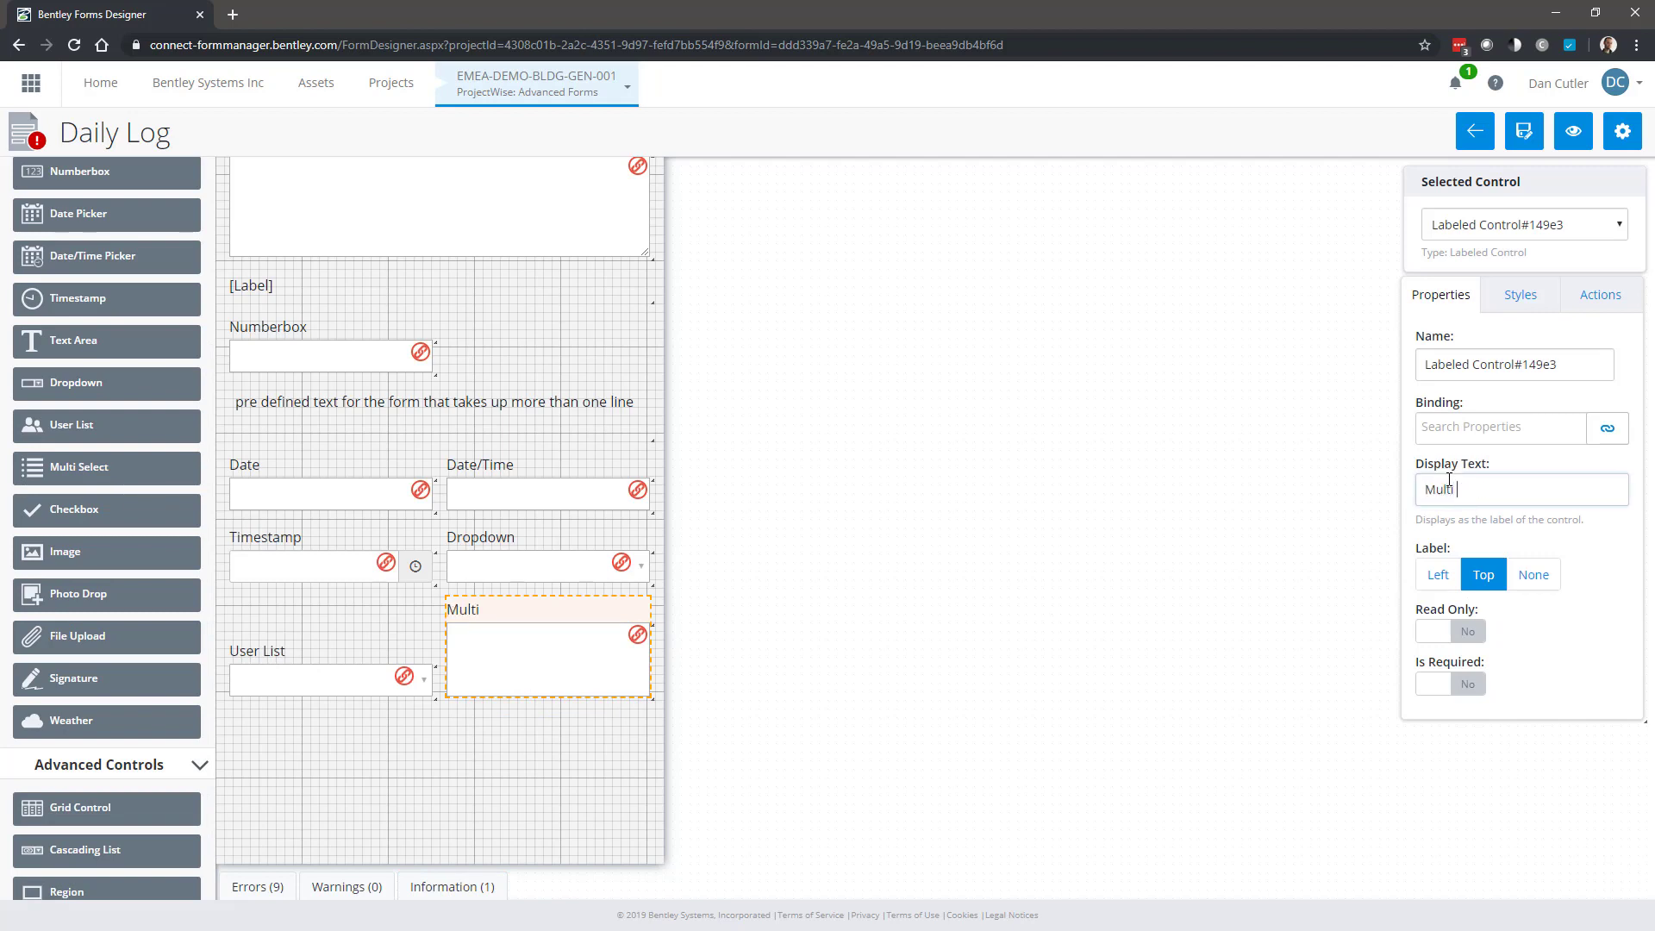
type("Select")
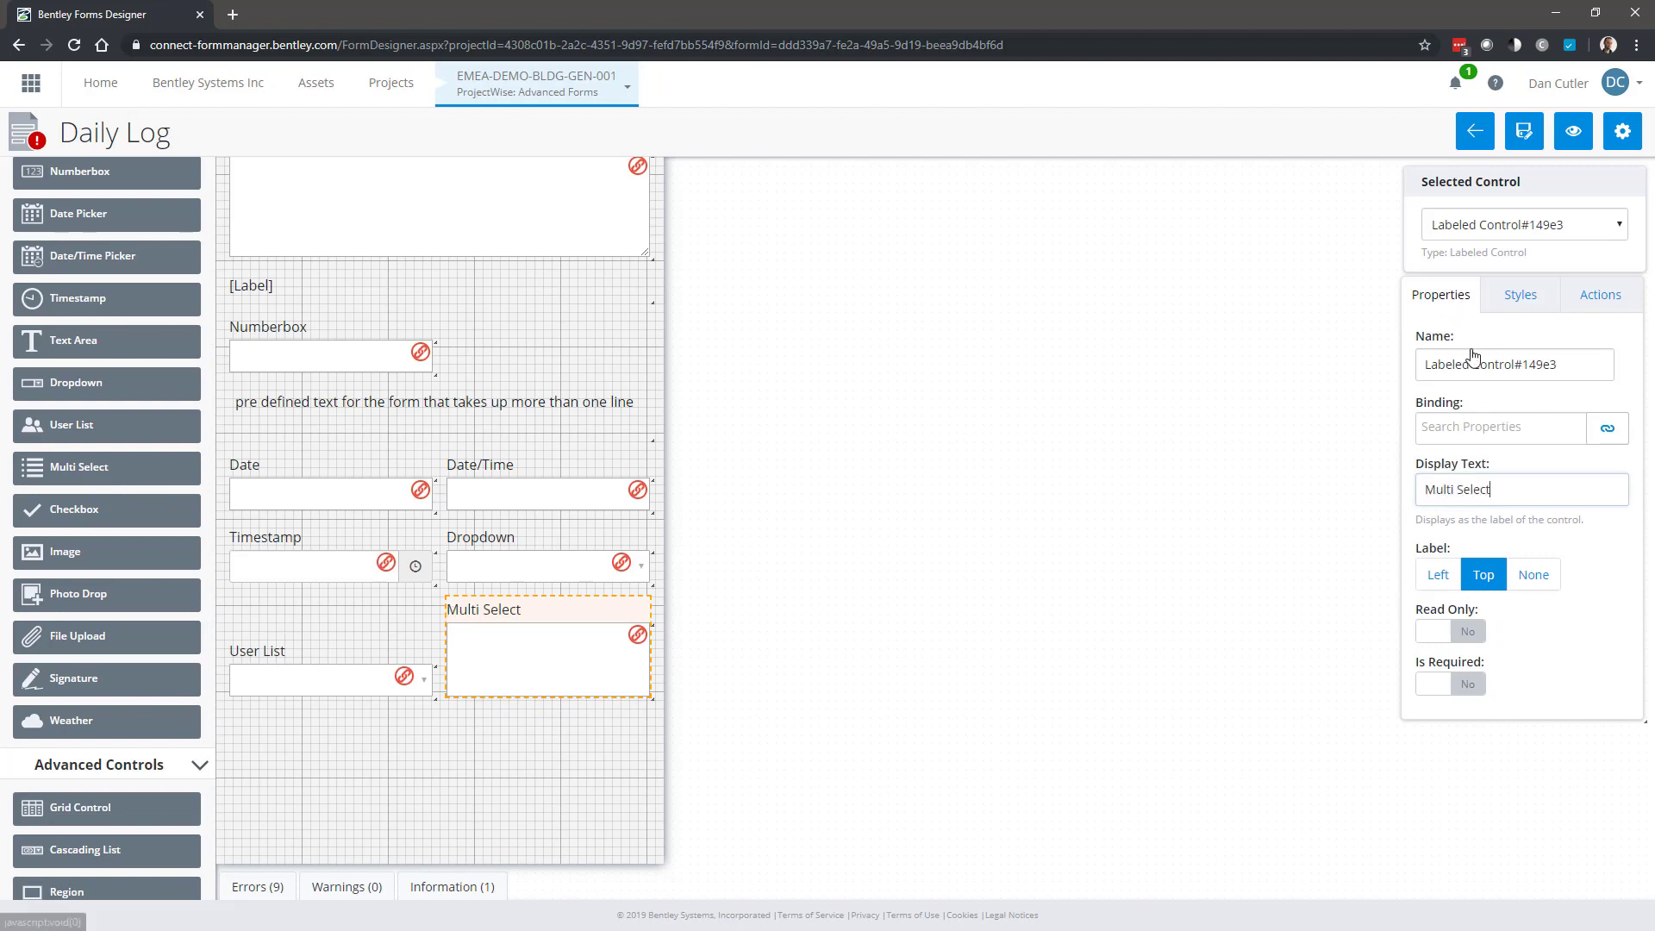
Set the Multi Select items to area 1, area 2 and area 3 and save them.
left_click(487, 651)
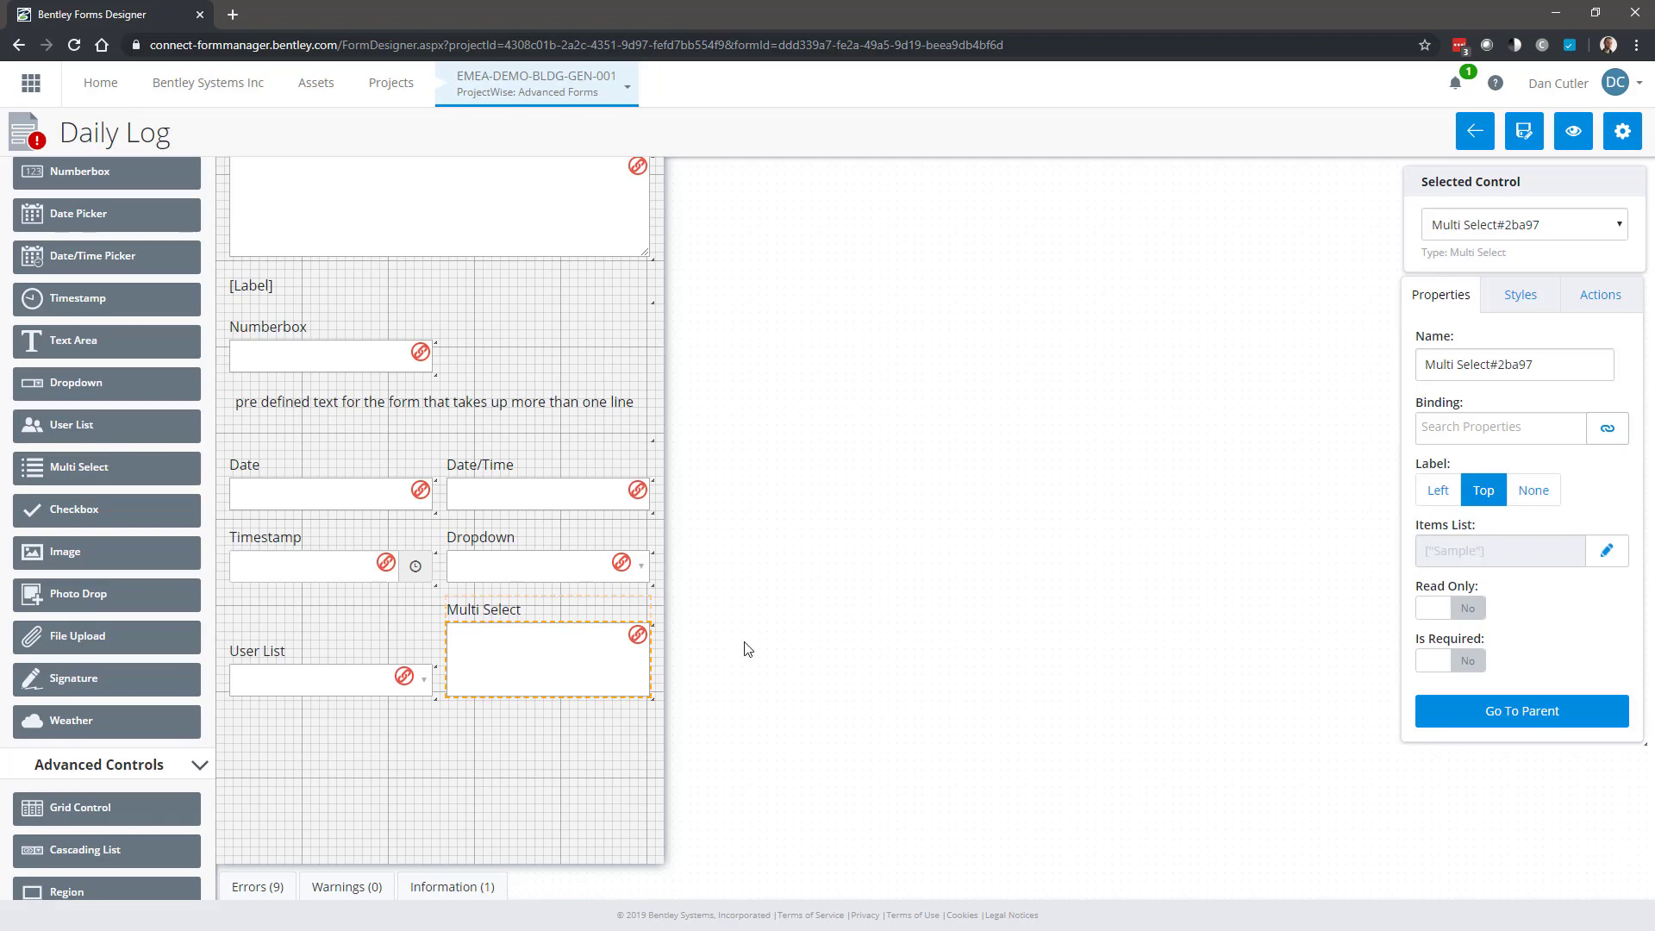
left_click(1609, 550)
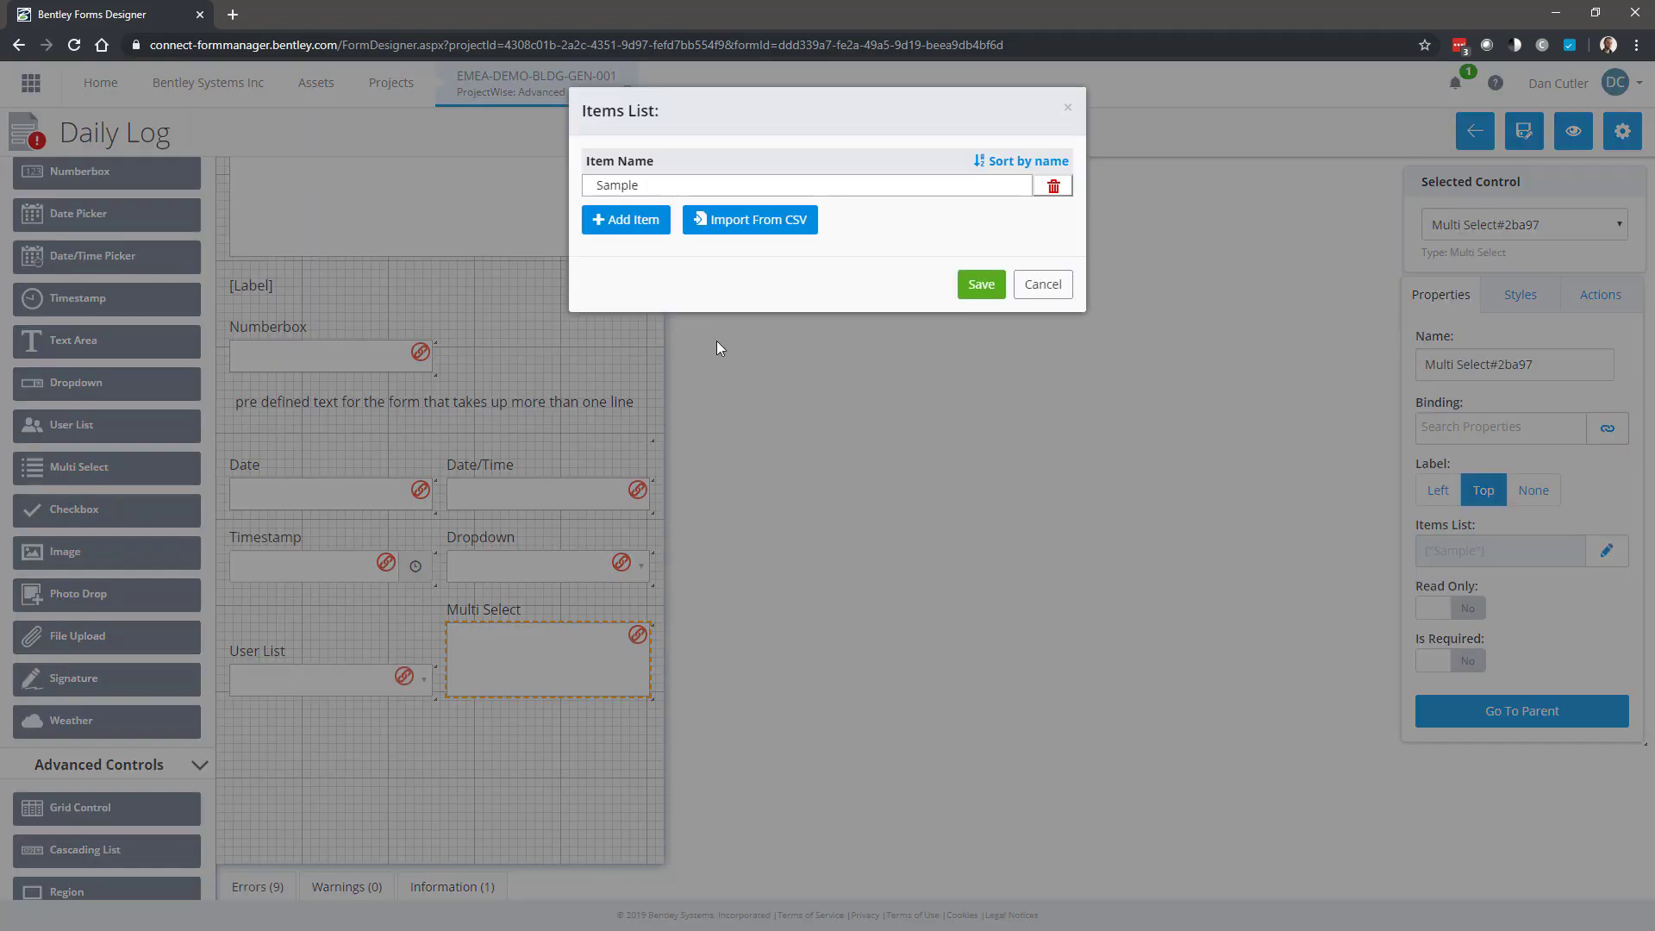
left_click_drag(639, 186, 568, 177)
type("area 1")
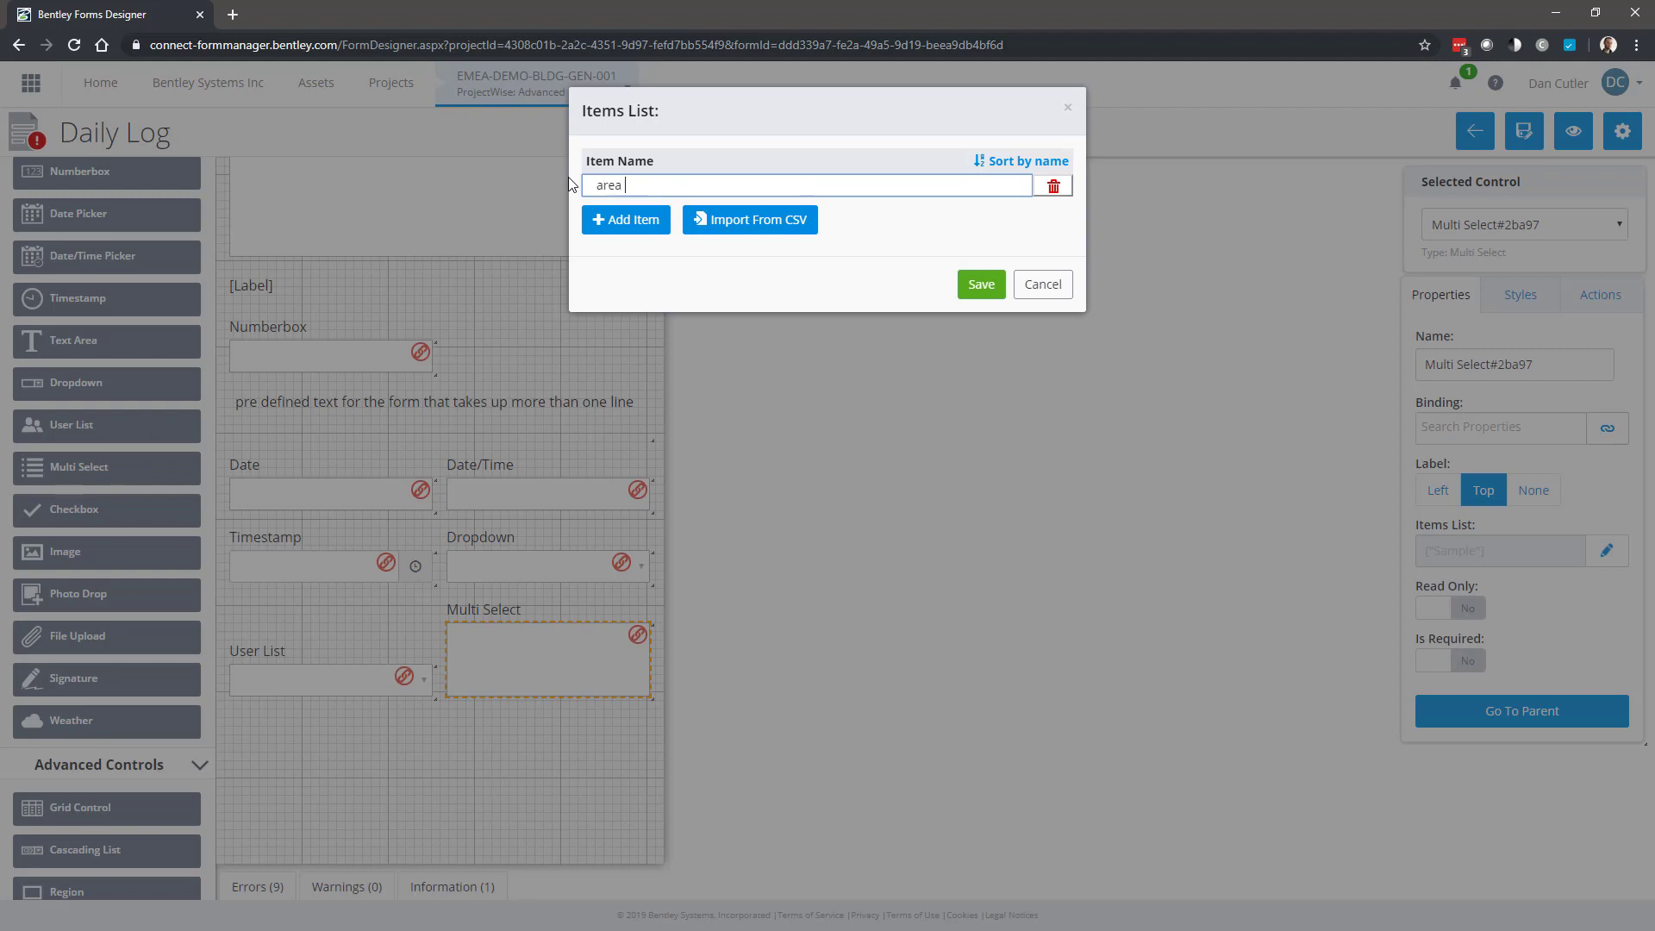
left_click(646, 222)
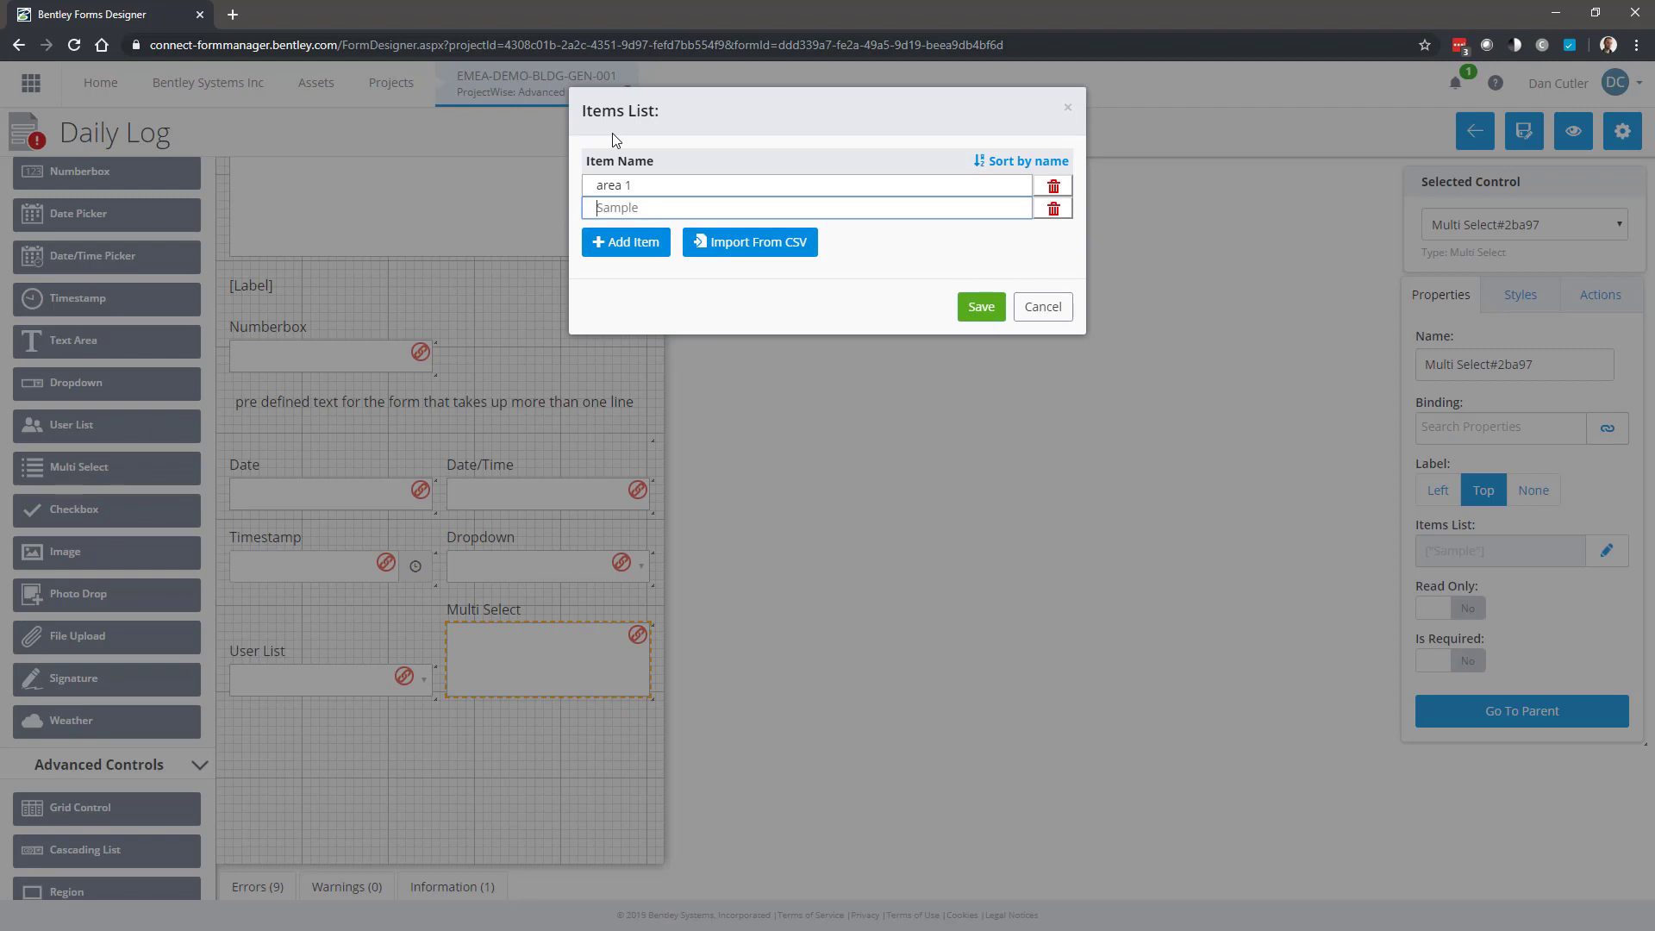
type("area 2")
left_click(632, 242)
type("a")
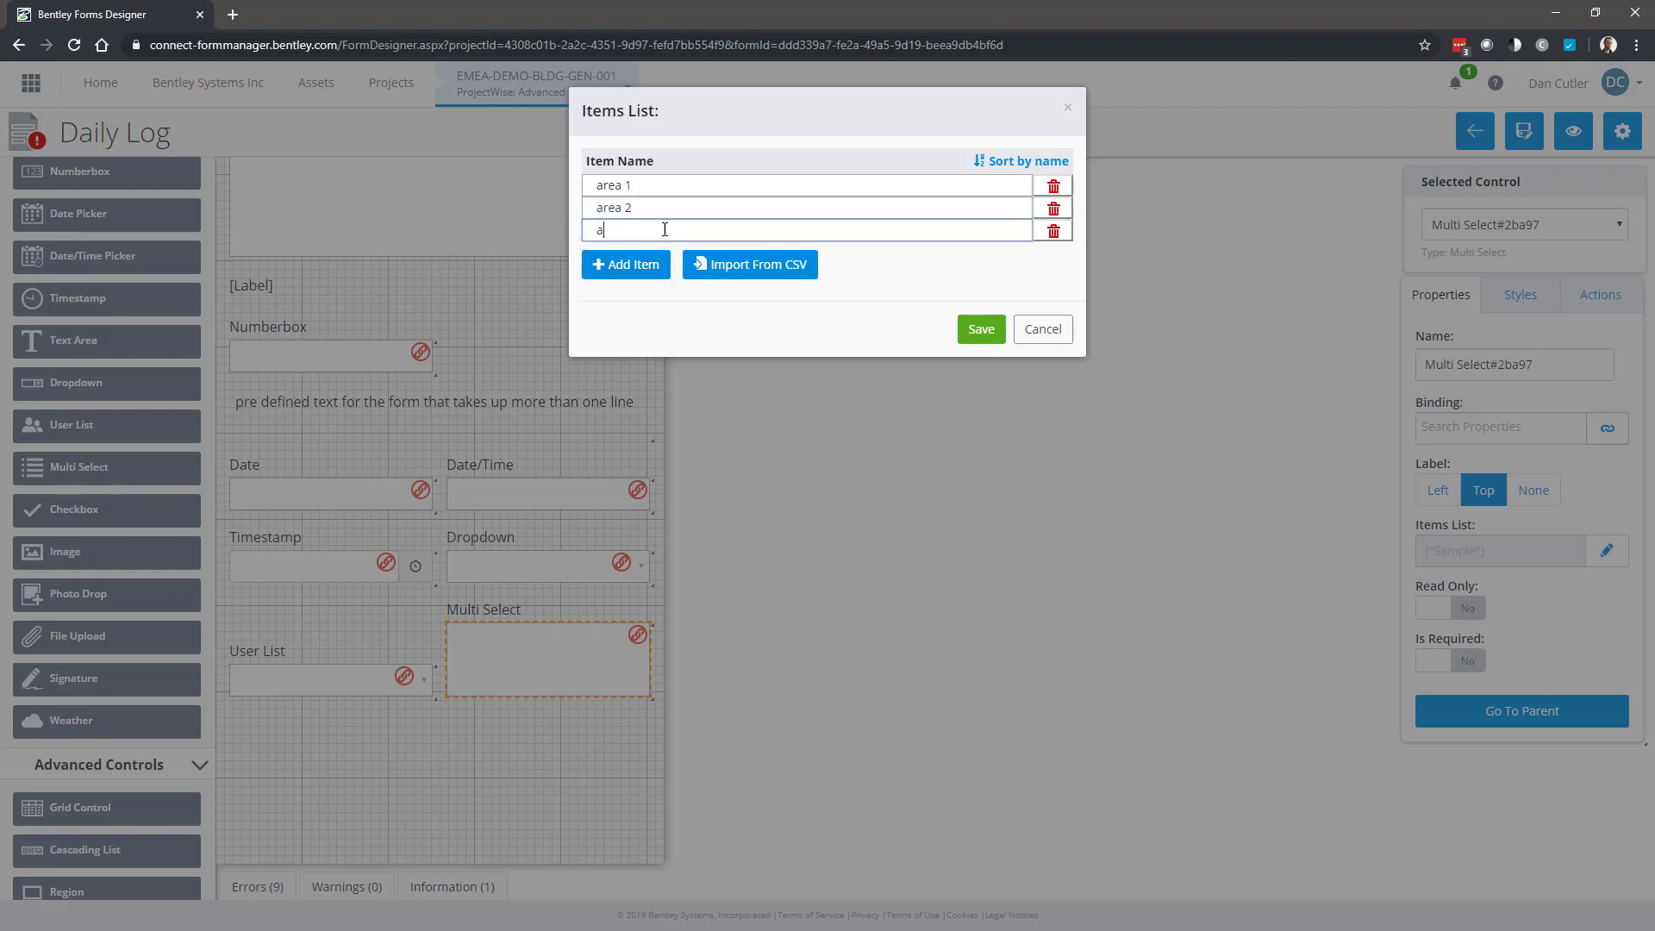
left_click(993, 329)
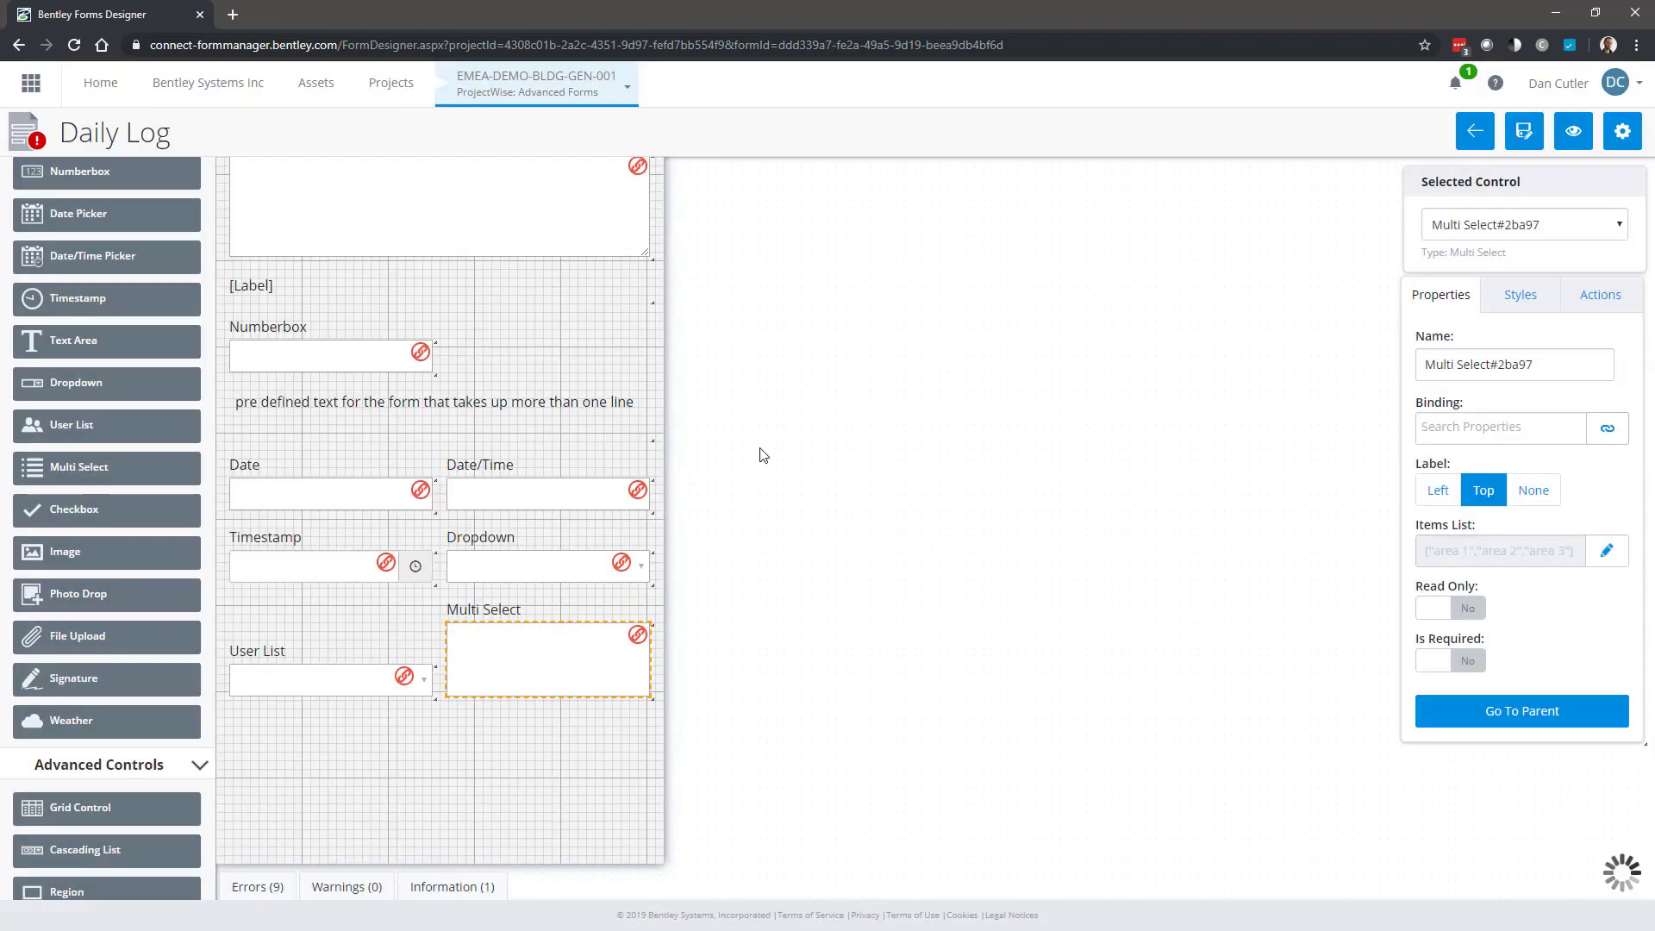
left_click(1574, 132)
scroll(440, 477, "down", 1)
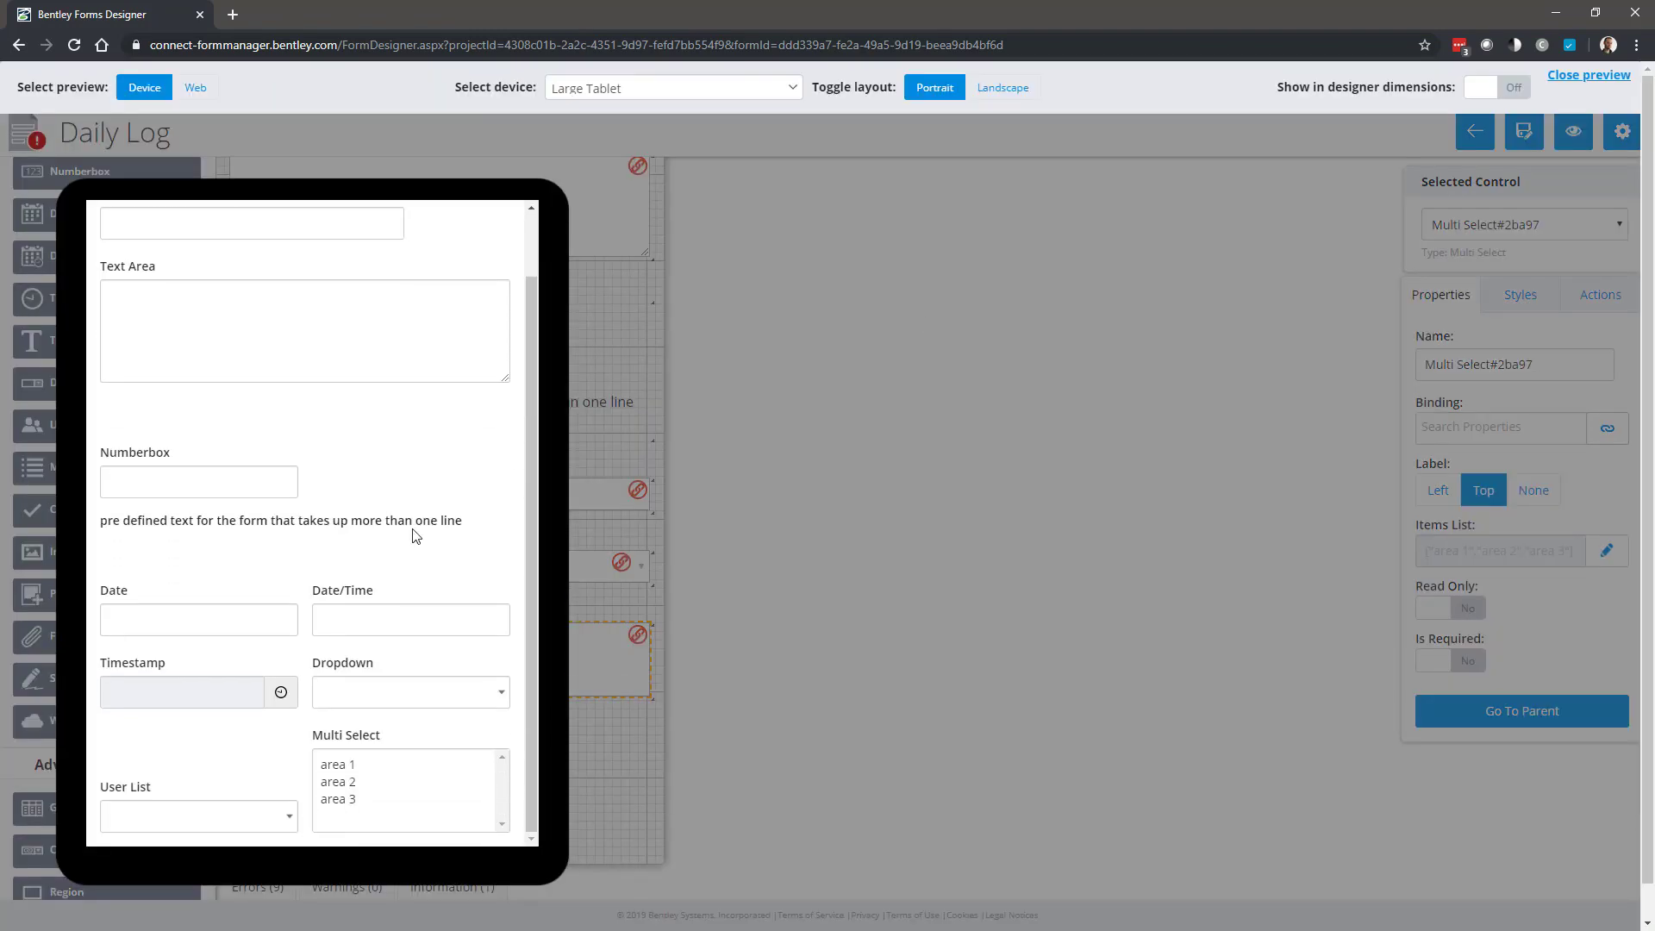
left_click(504, 698)
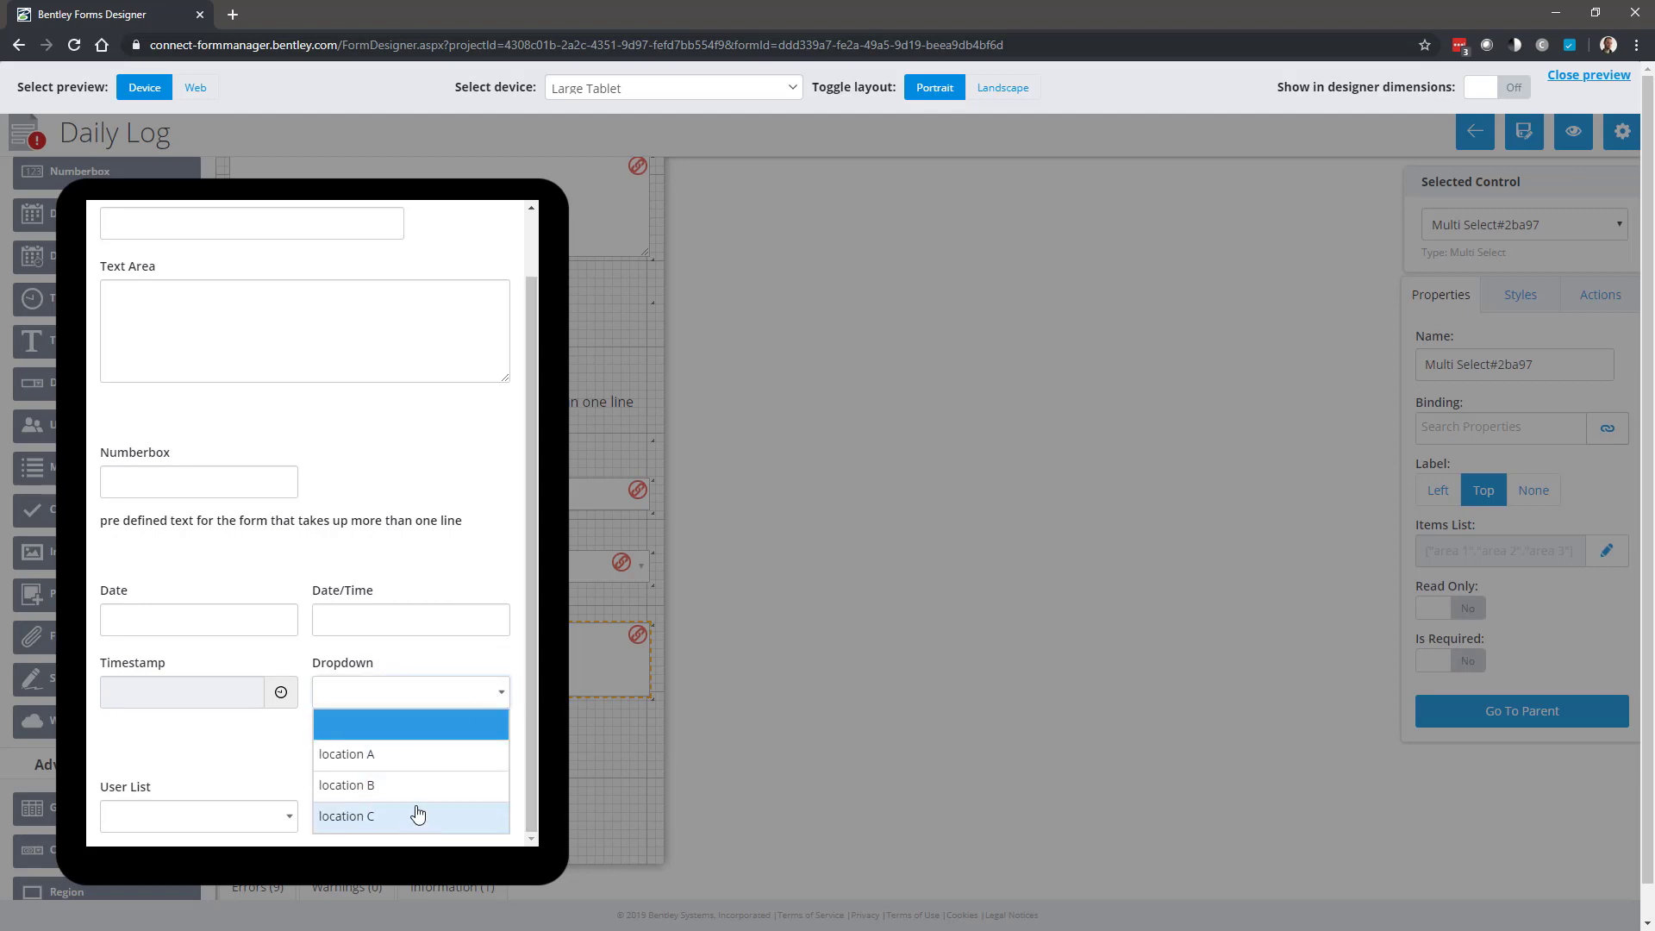
left_click(414, 756)
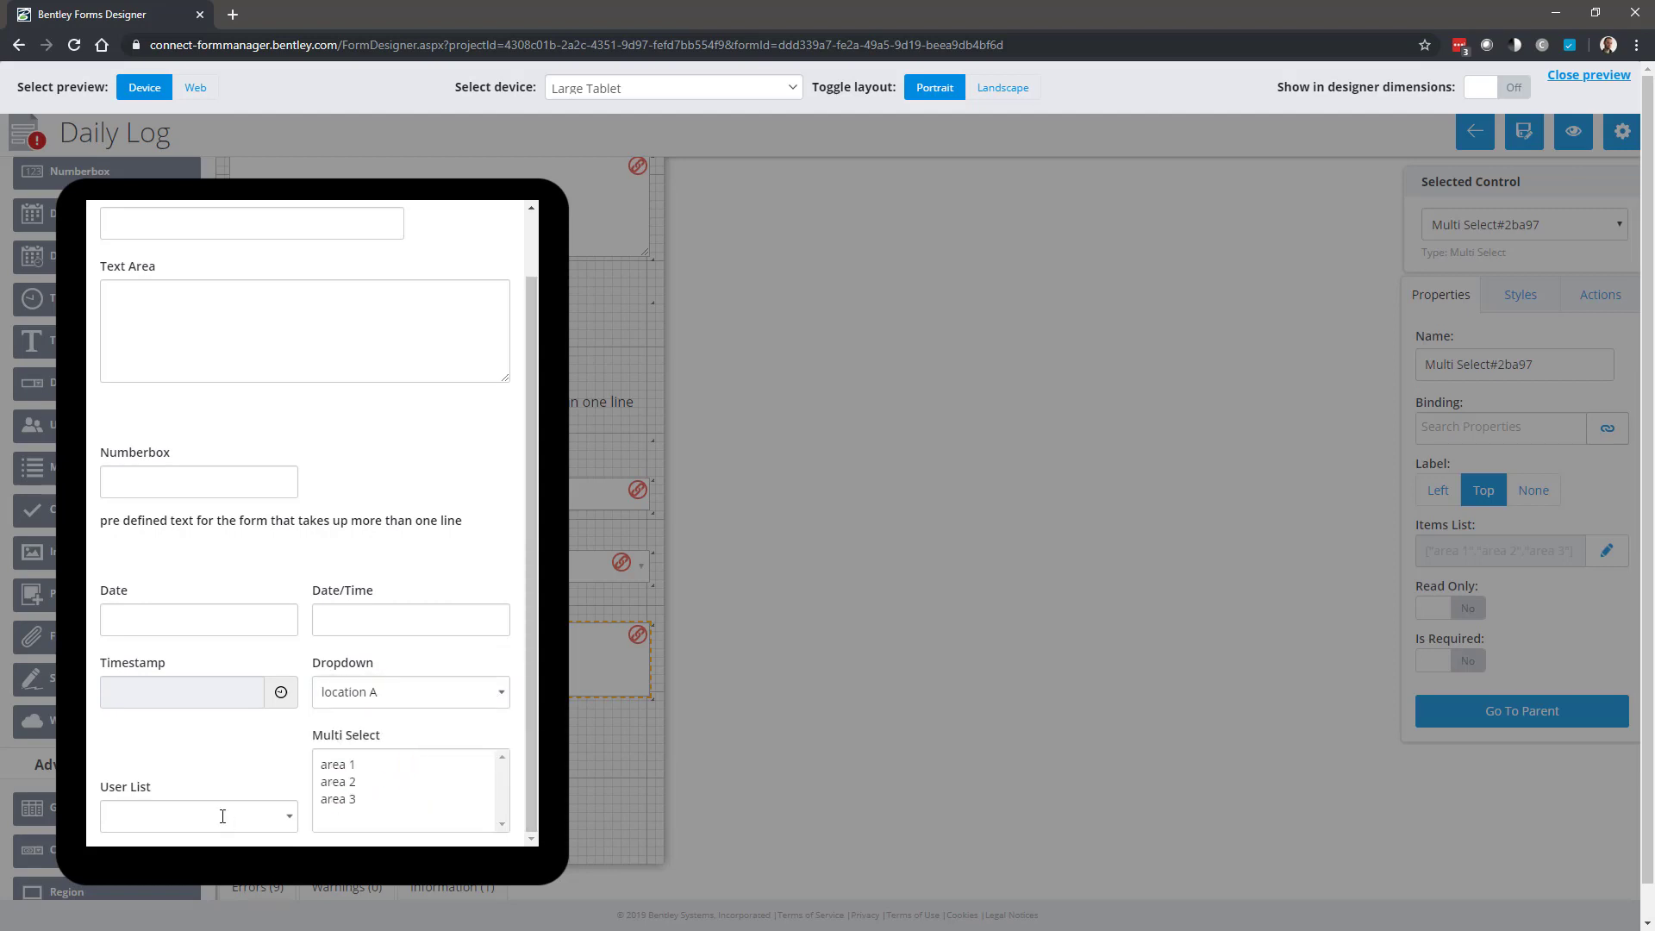
left_click(289, 819)
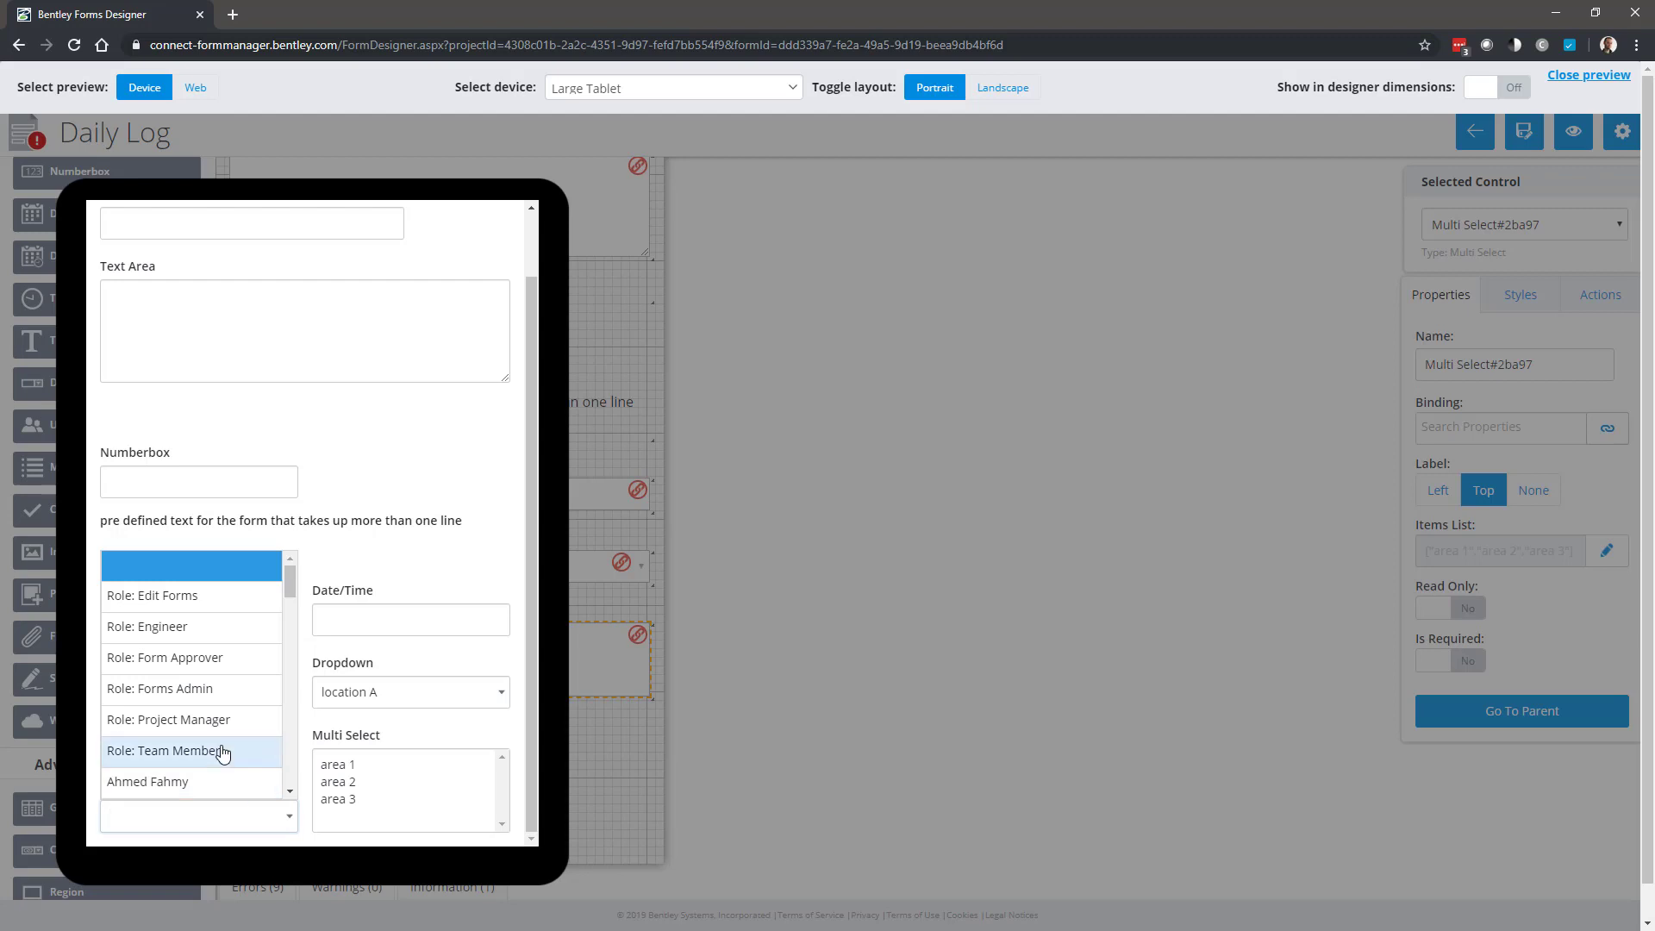
scroll(222, 755, "down", 5)
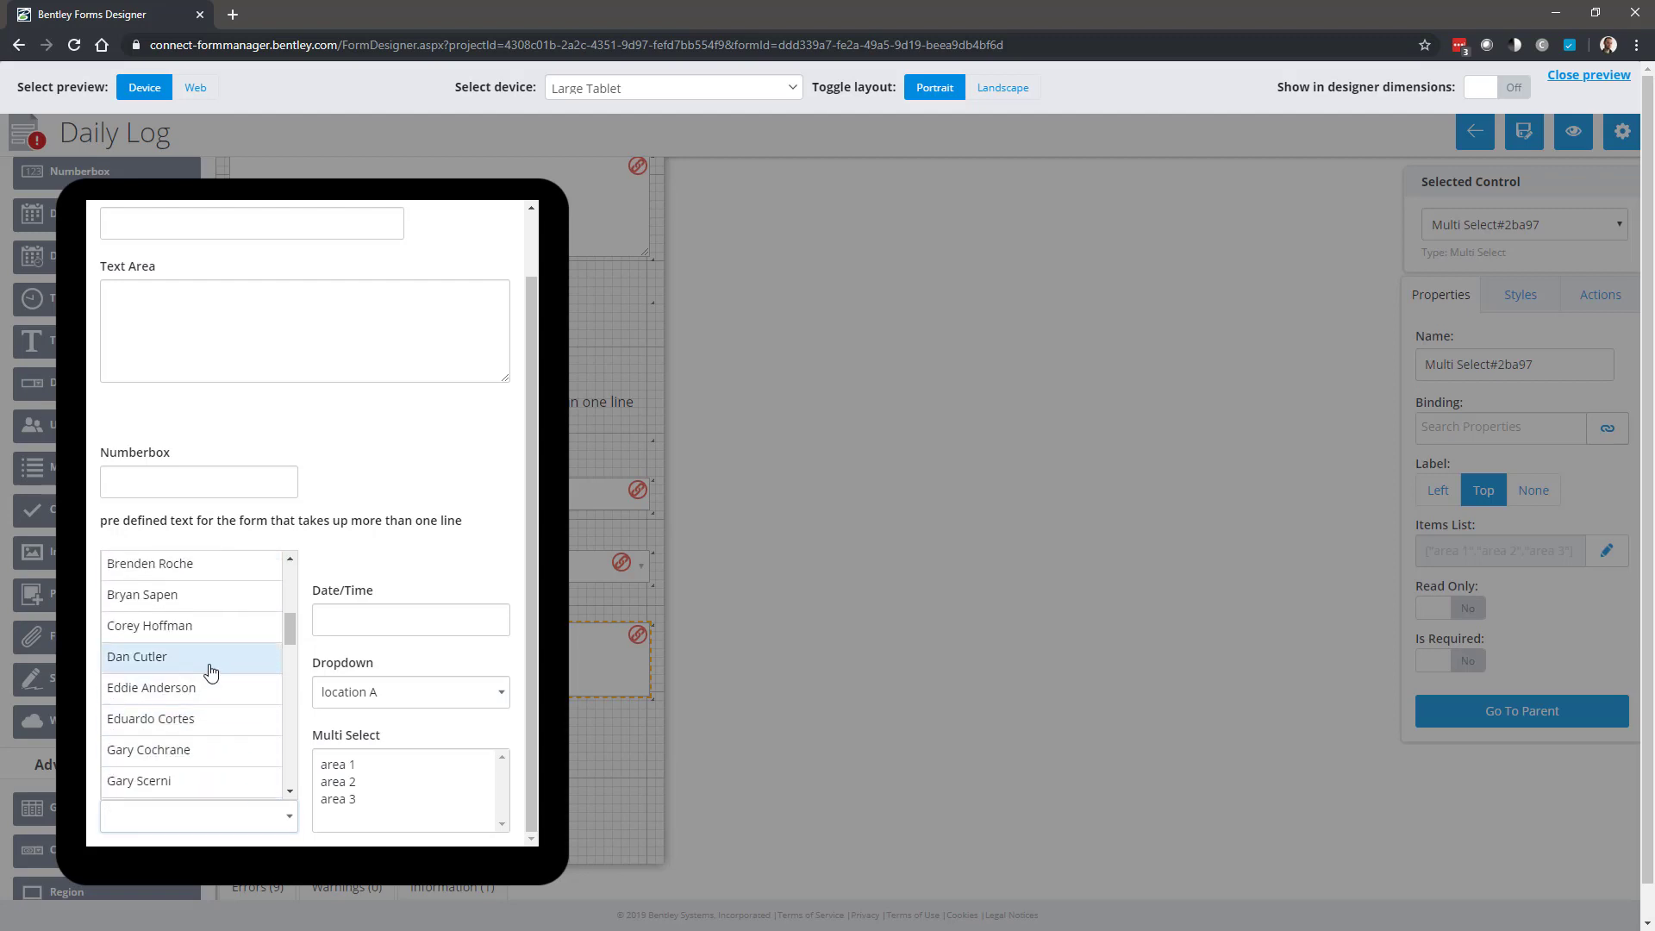
left_click(212, 669)
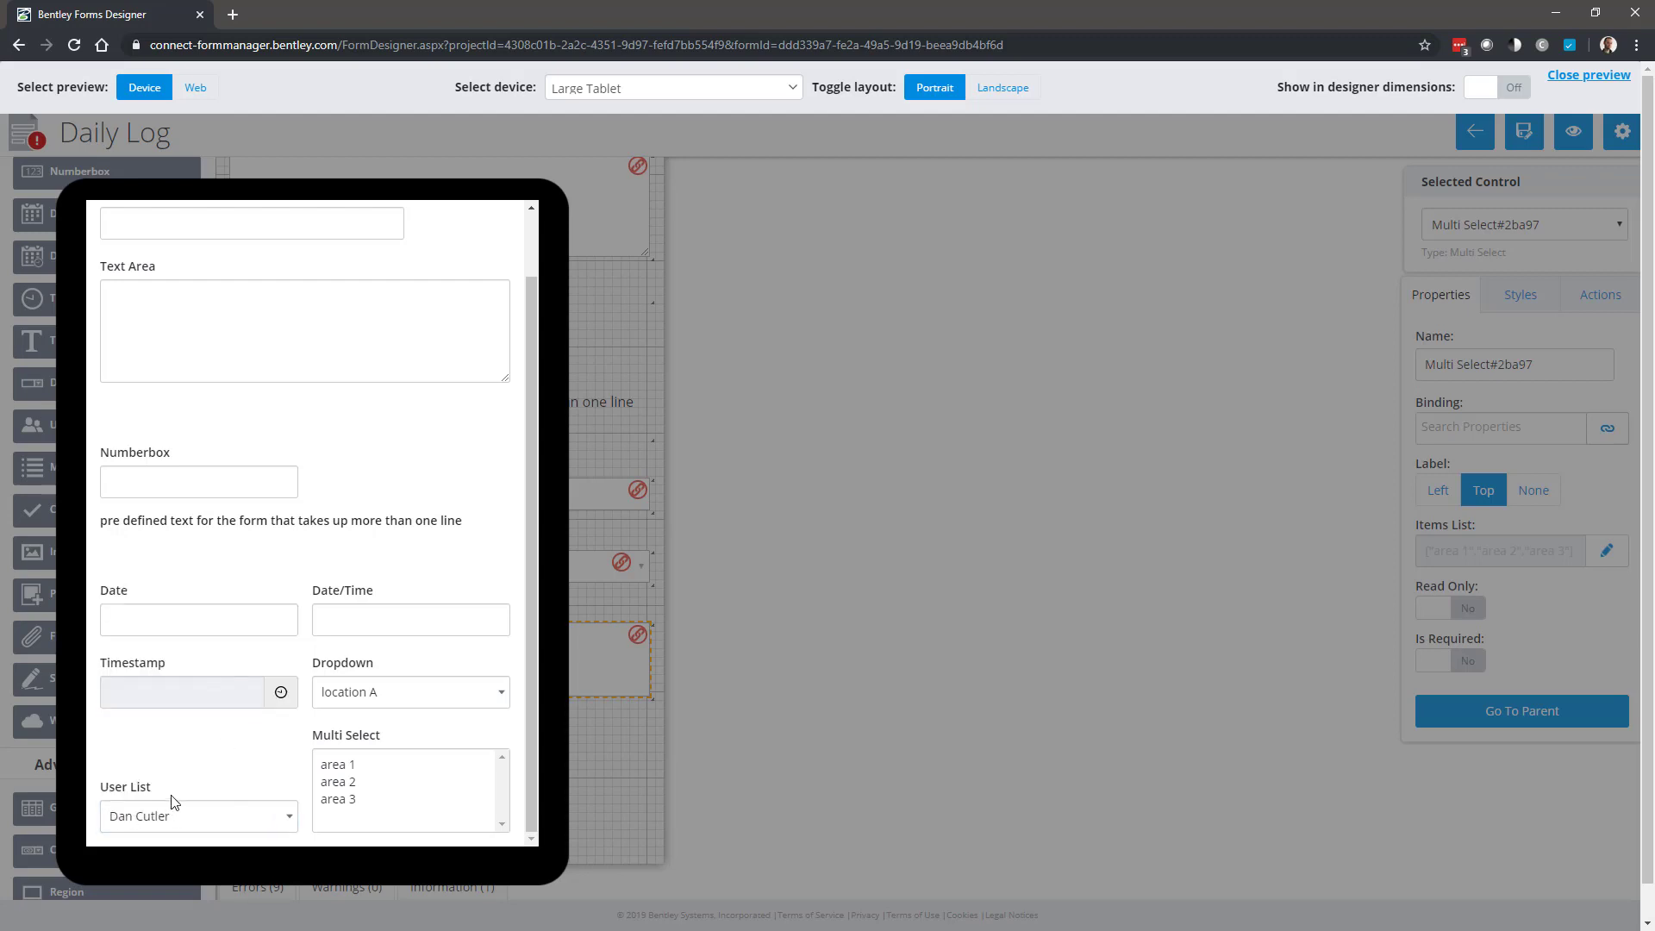
left_click(370, 766)
left_click(360, 799)
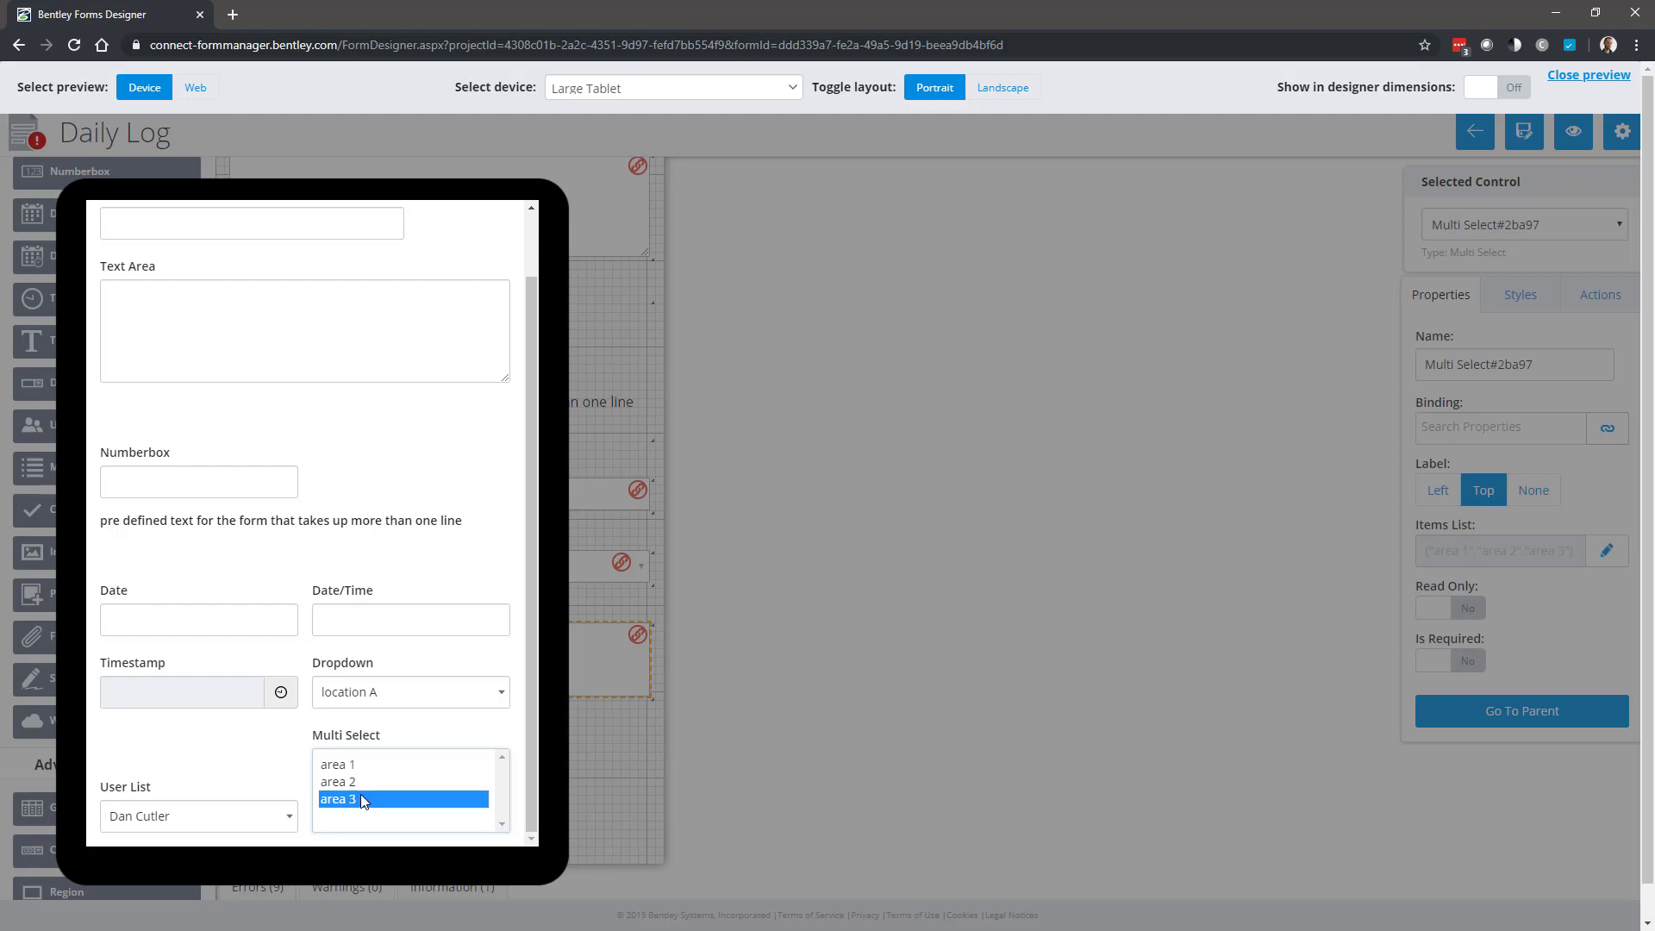
left_click(358, 766, "ctrl")
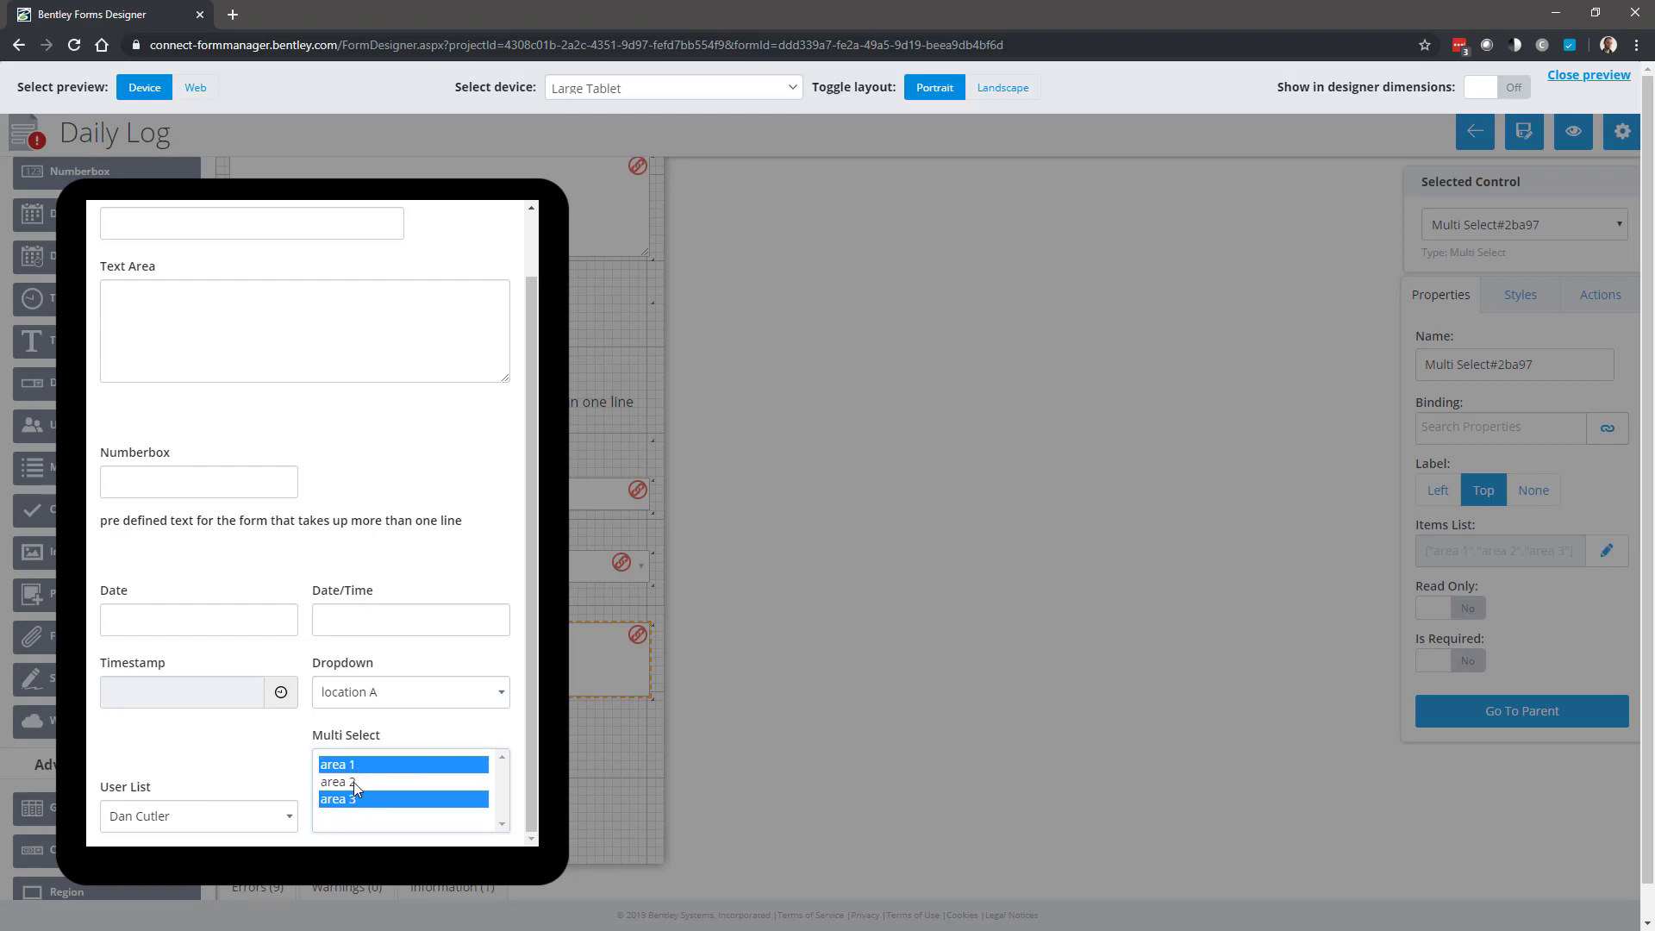
left_click(354, 783)
left_click(356, 800, "ctrl")
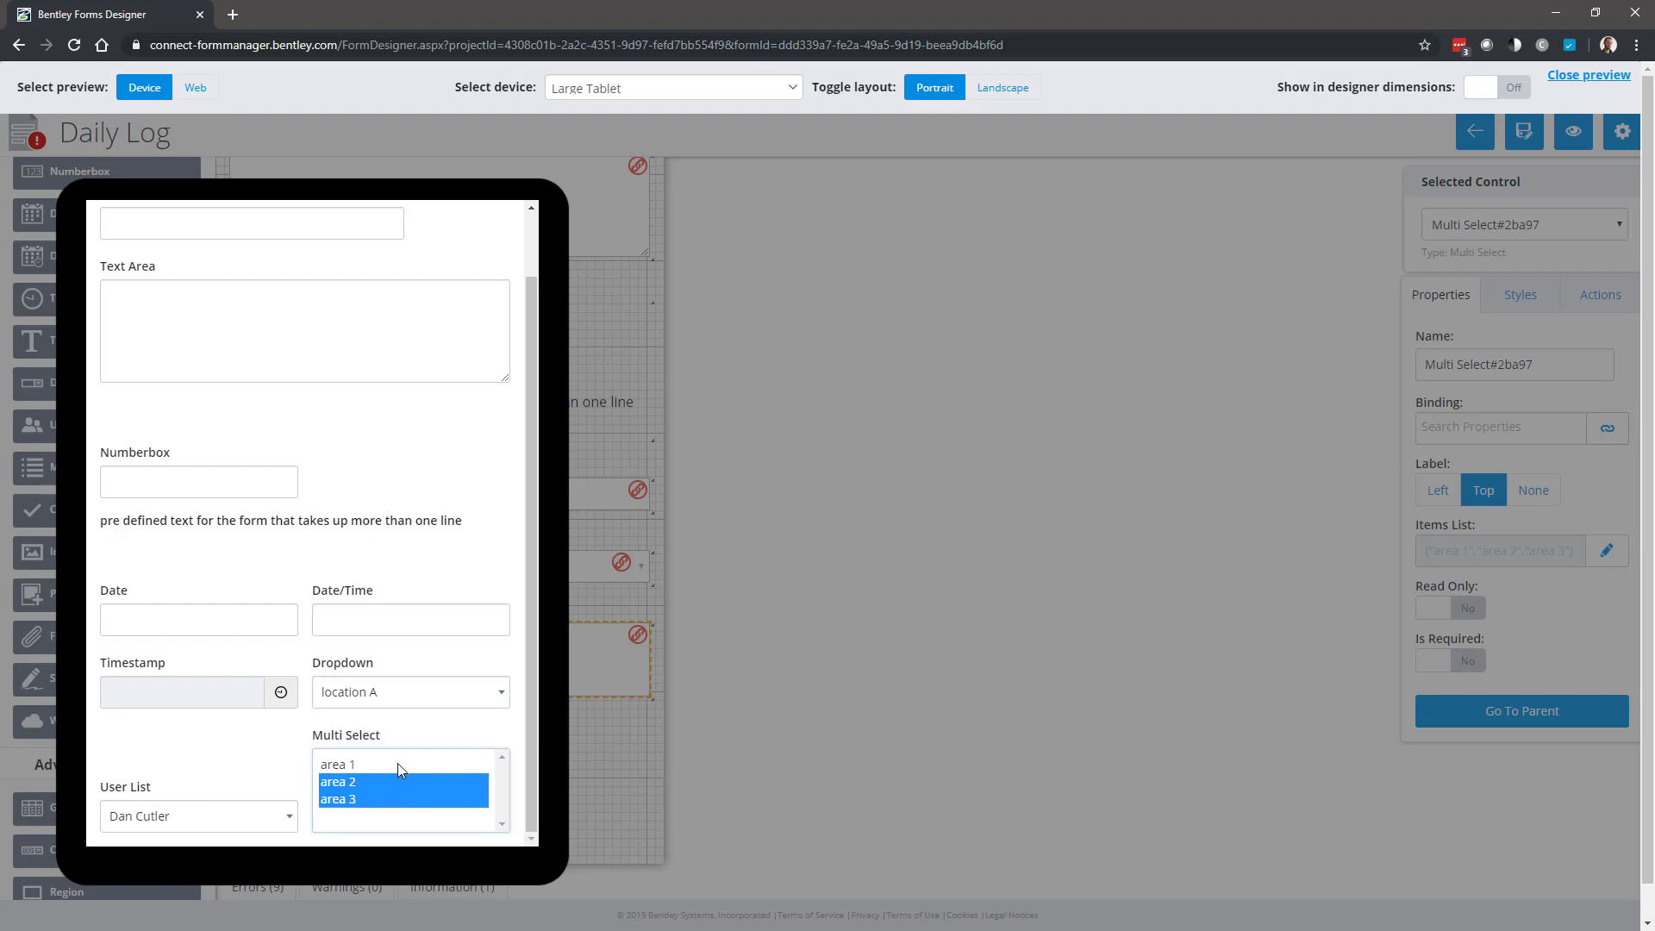
left_click(1585, 76)
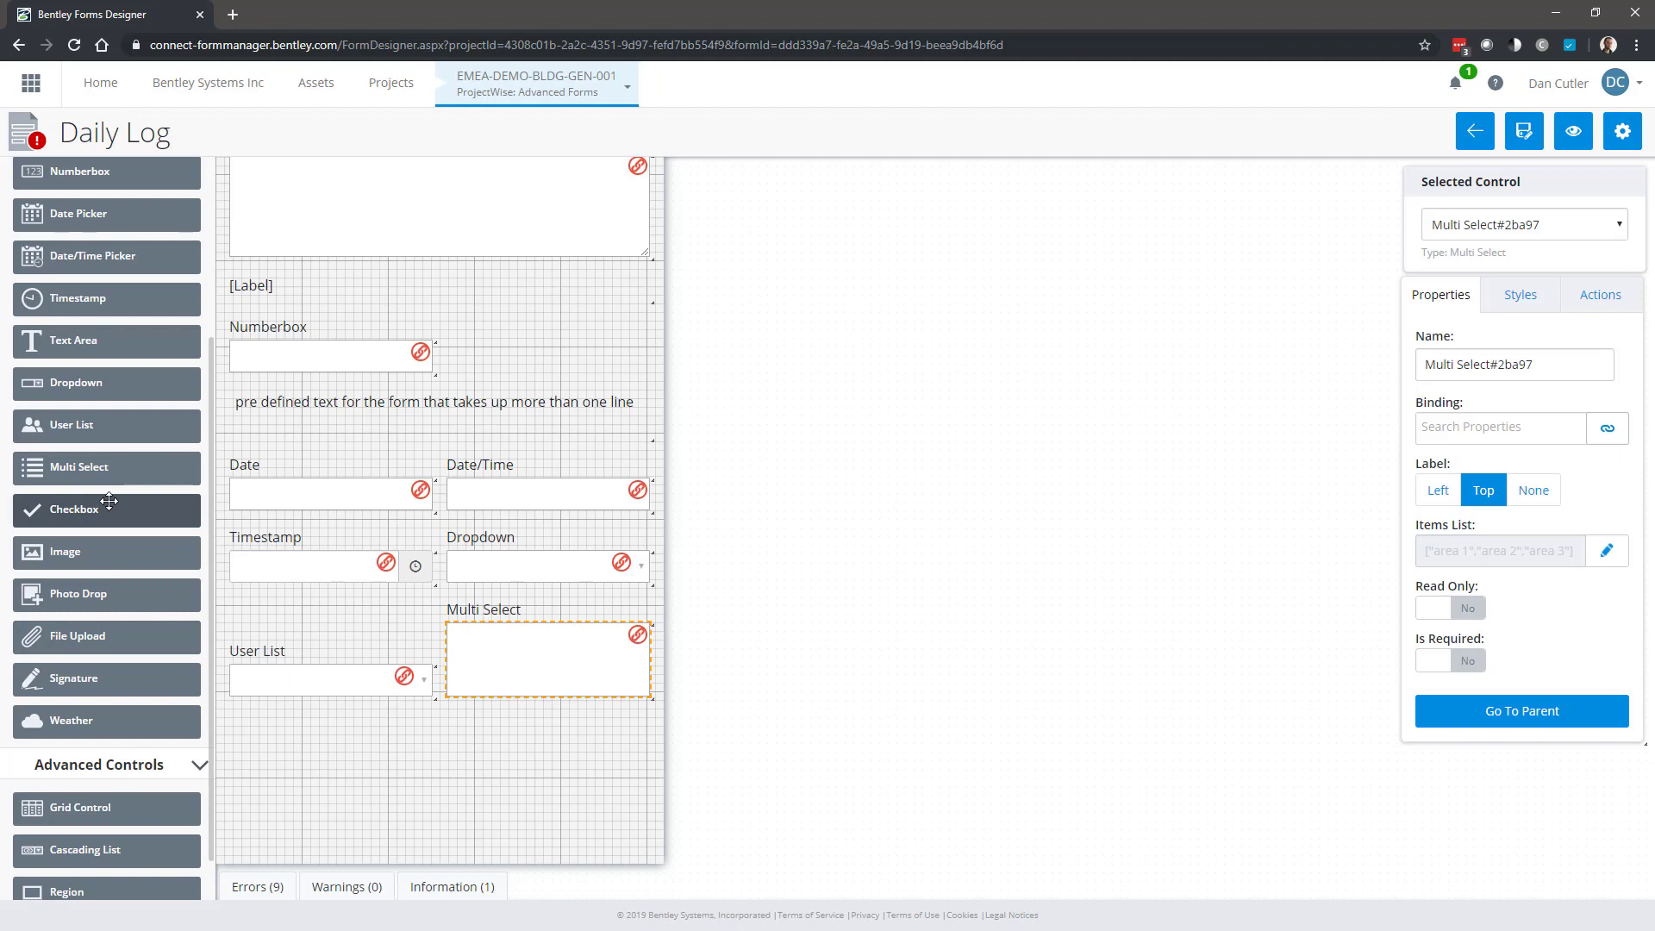
Add a checkbox labelled 'Checkbox' below User List and select its inner checkbox.
scroll(110, 501, "down", 1)
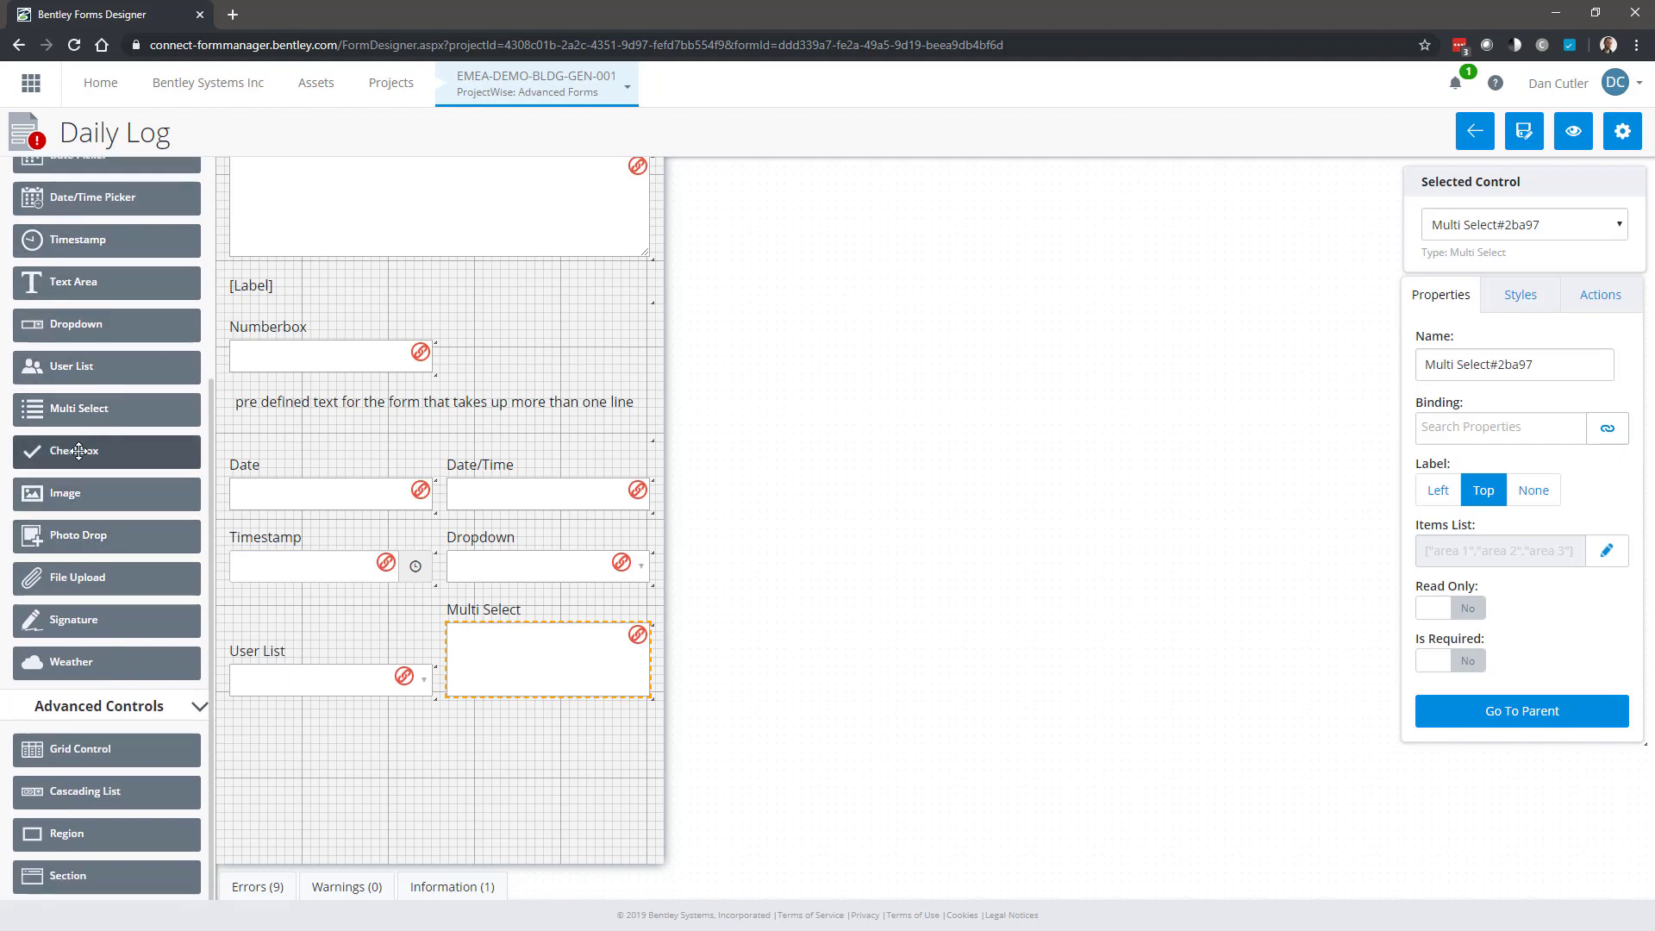
left_click_drag(78, 451, 287, 748)
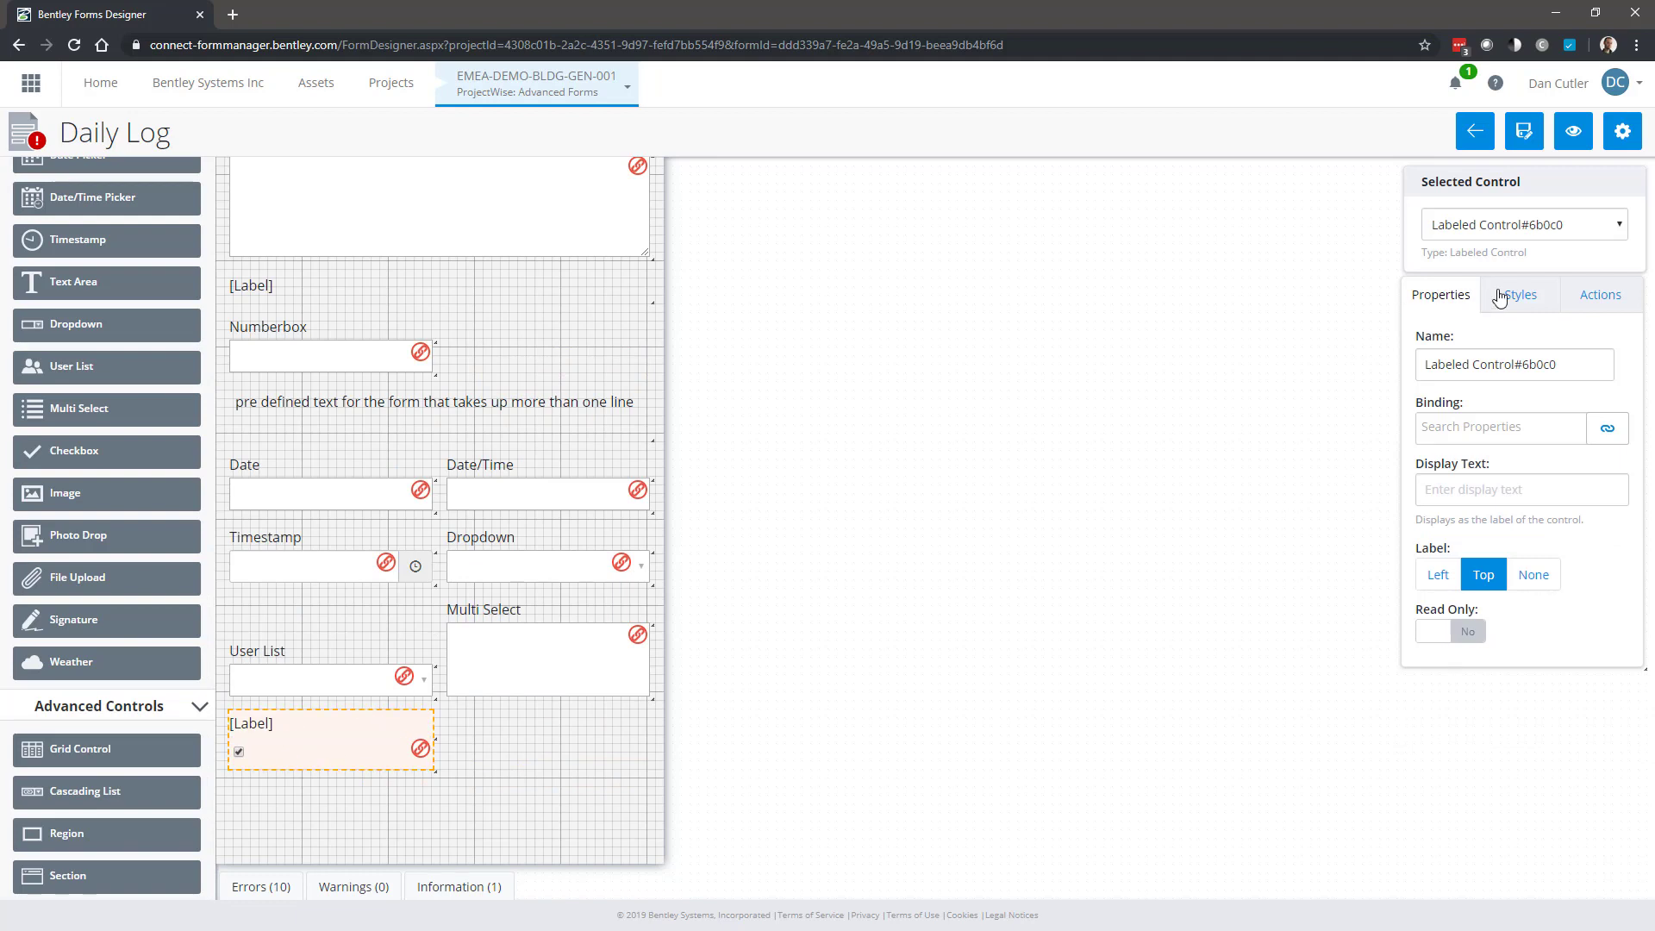
left_click(1478, 488)
type("Checkbox")
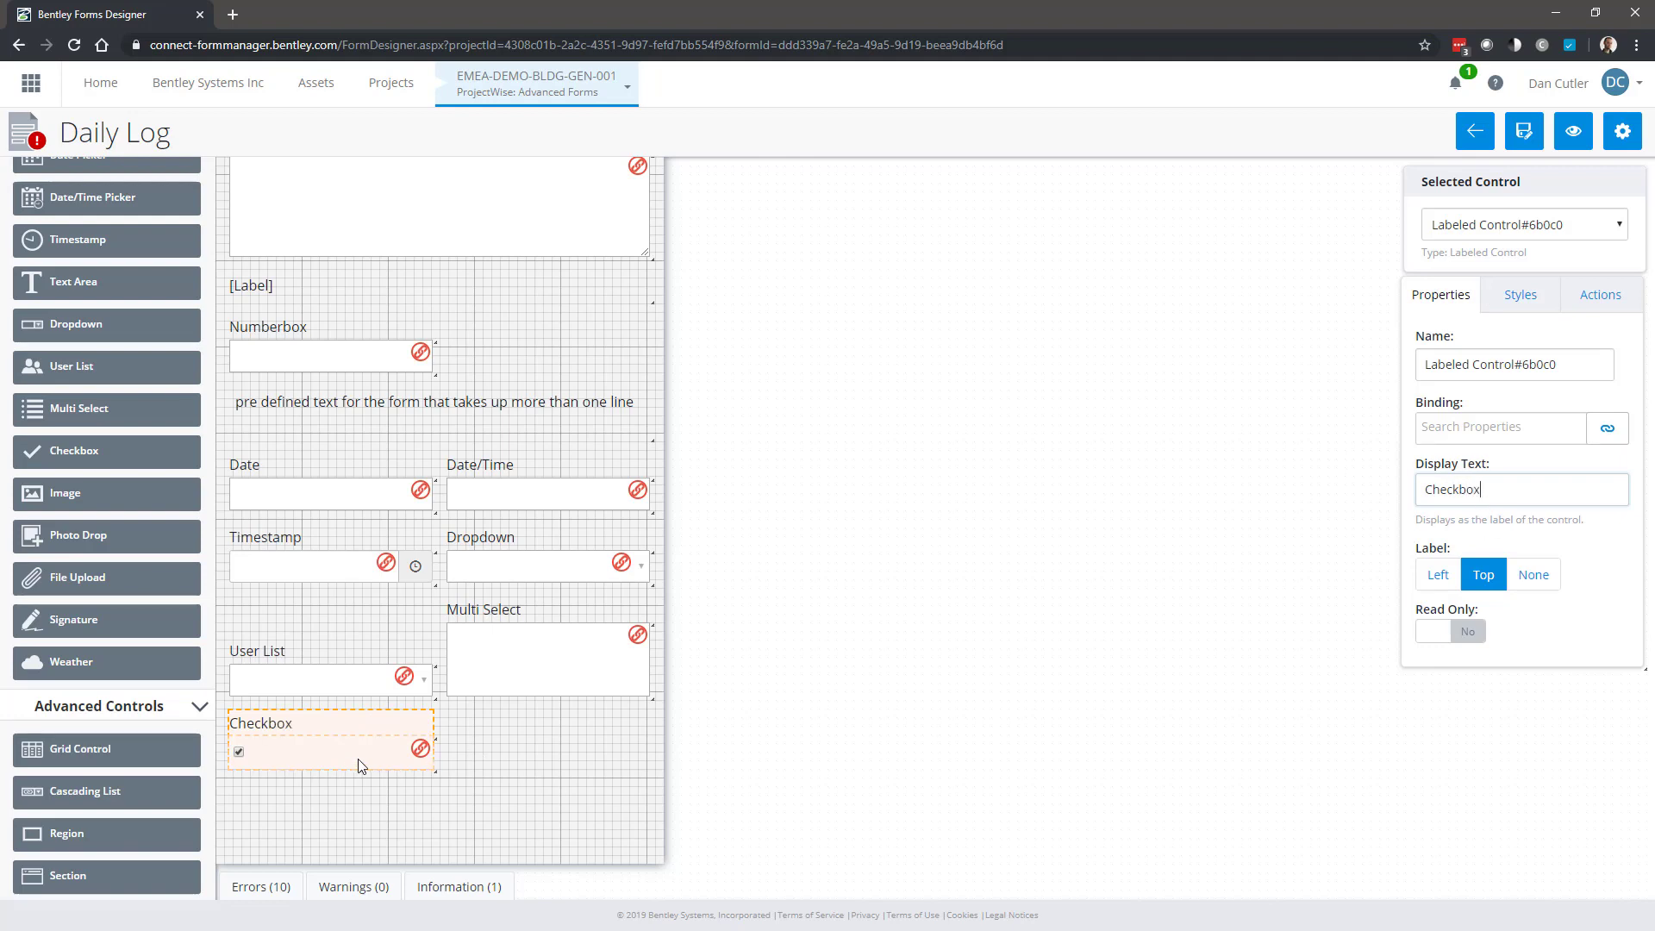
left_click(329, 760)
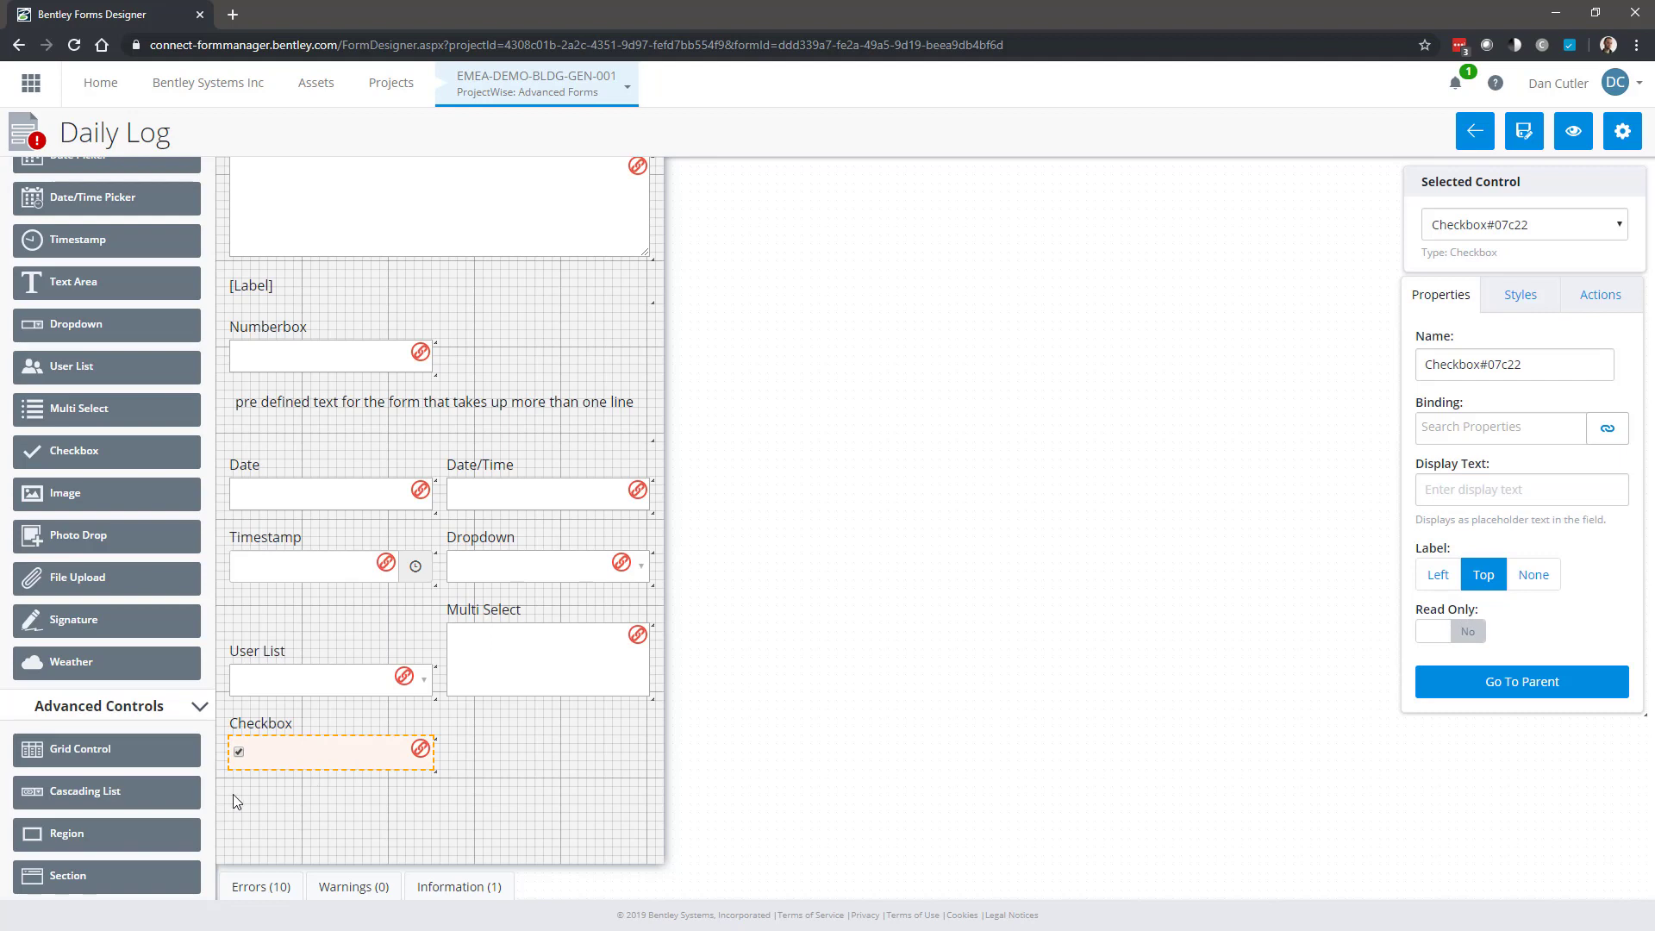
scroll(138, 511, "up", 1)
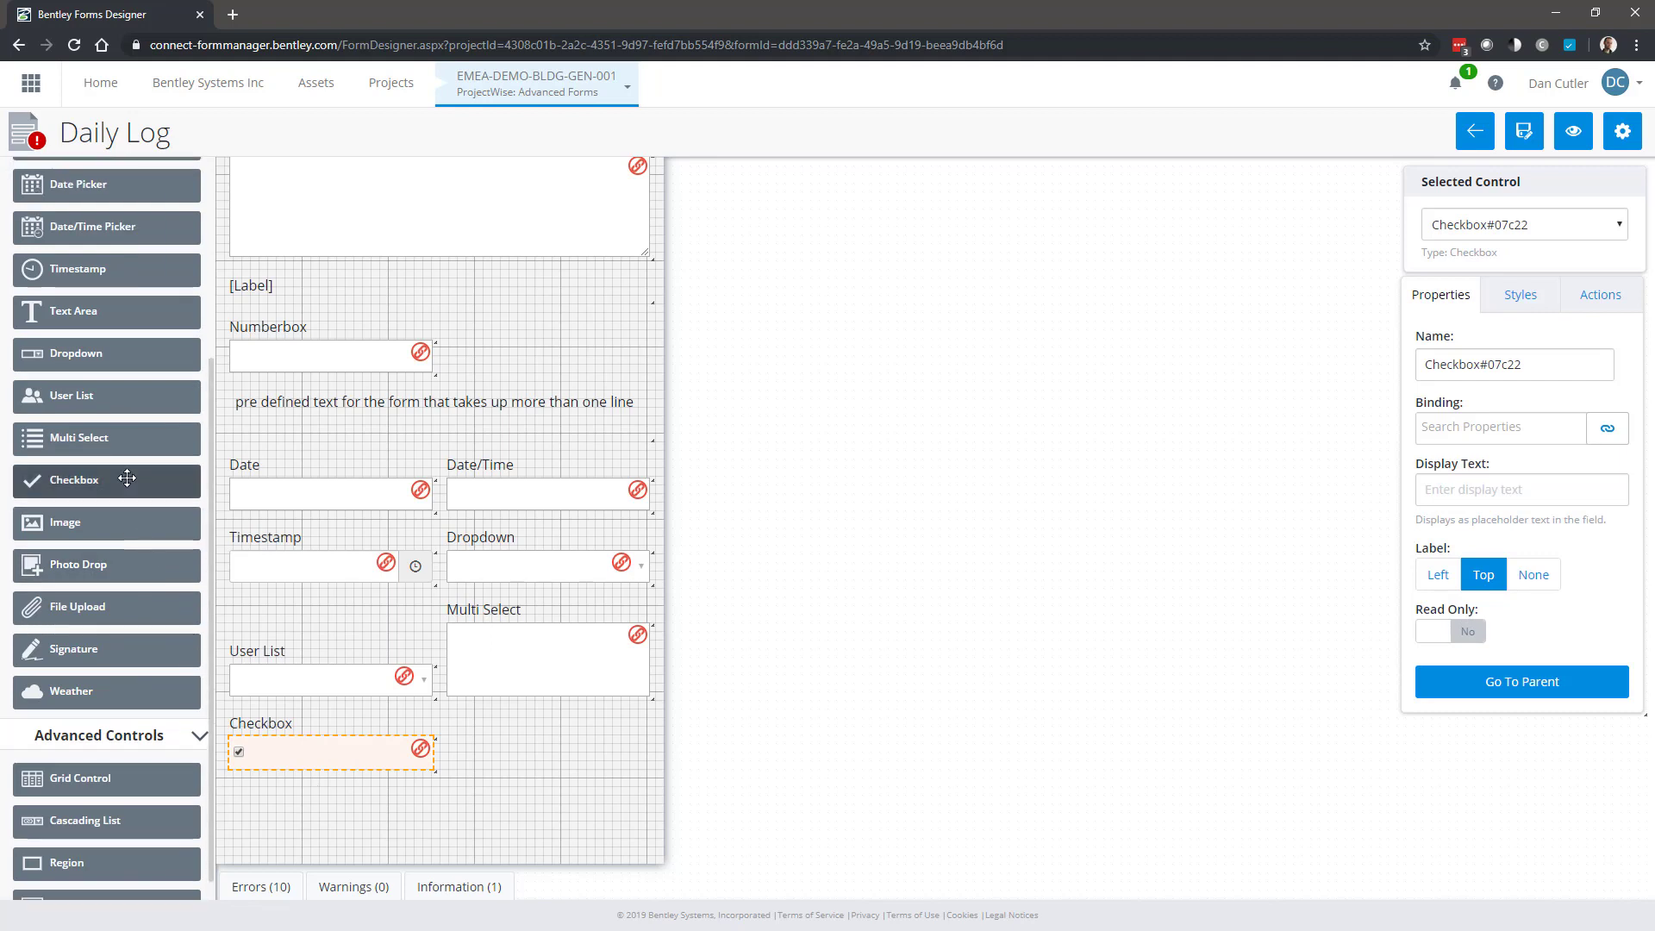
Add an image control showing Bentley.png and move it to the top of the form.
left_click_drag(107, 527, 545, 742)
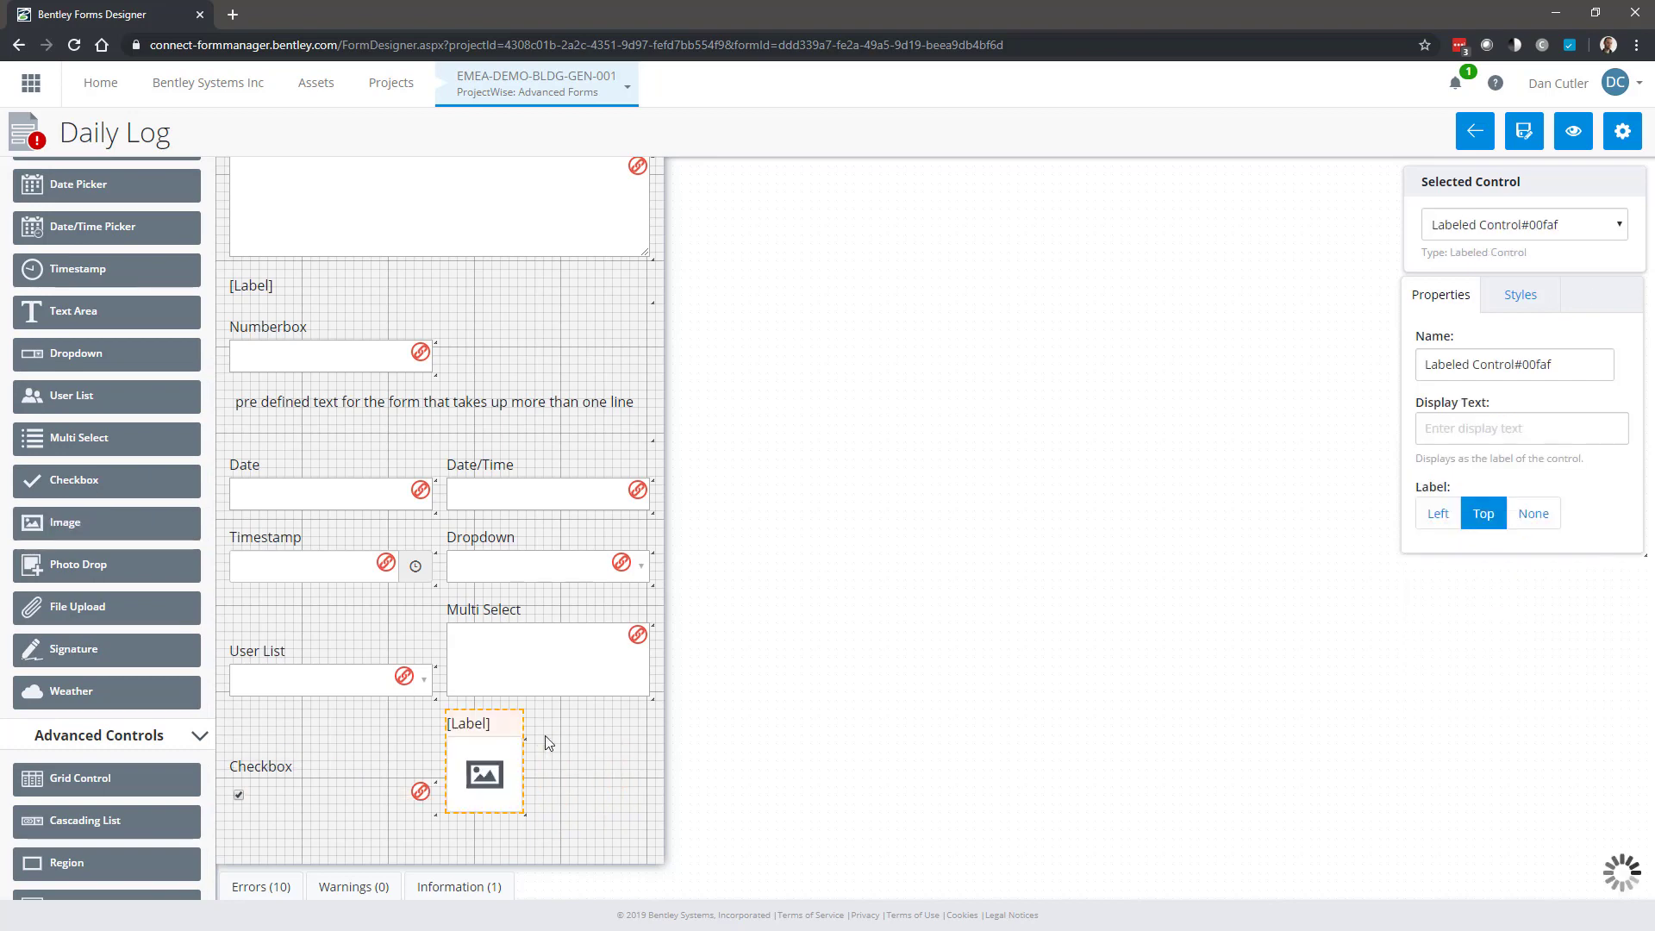
left_click(507, 770)
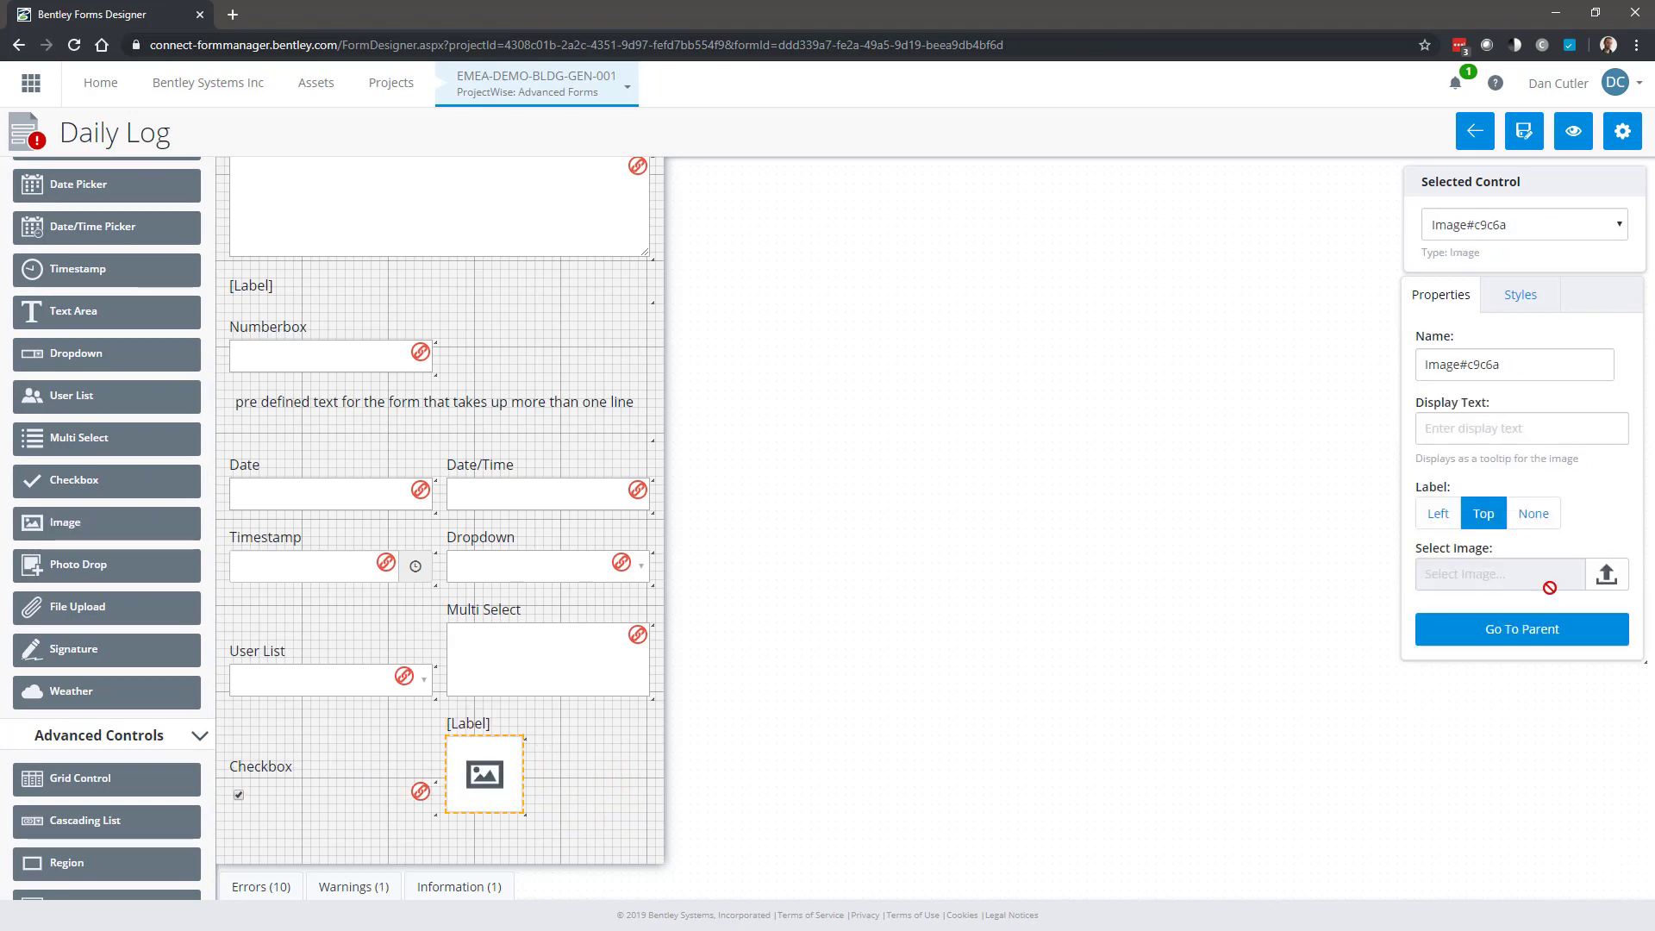
left_click(1606, 574)
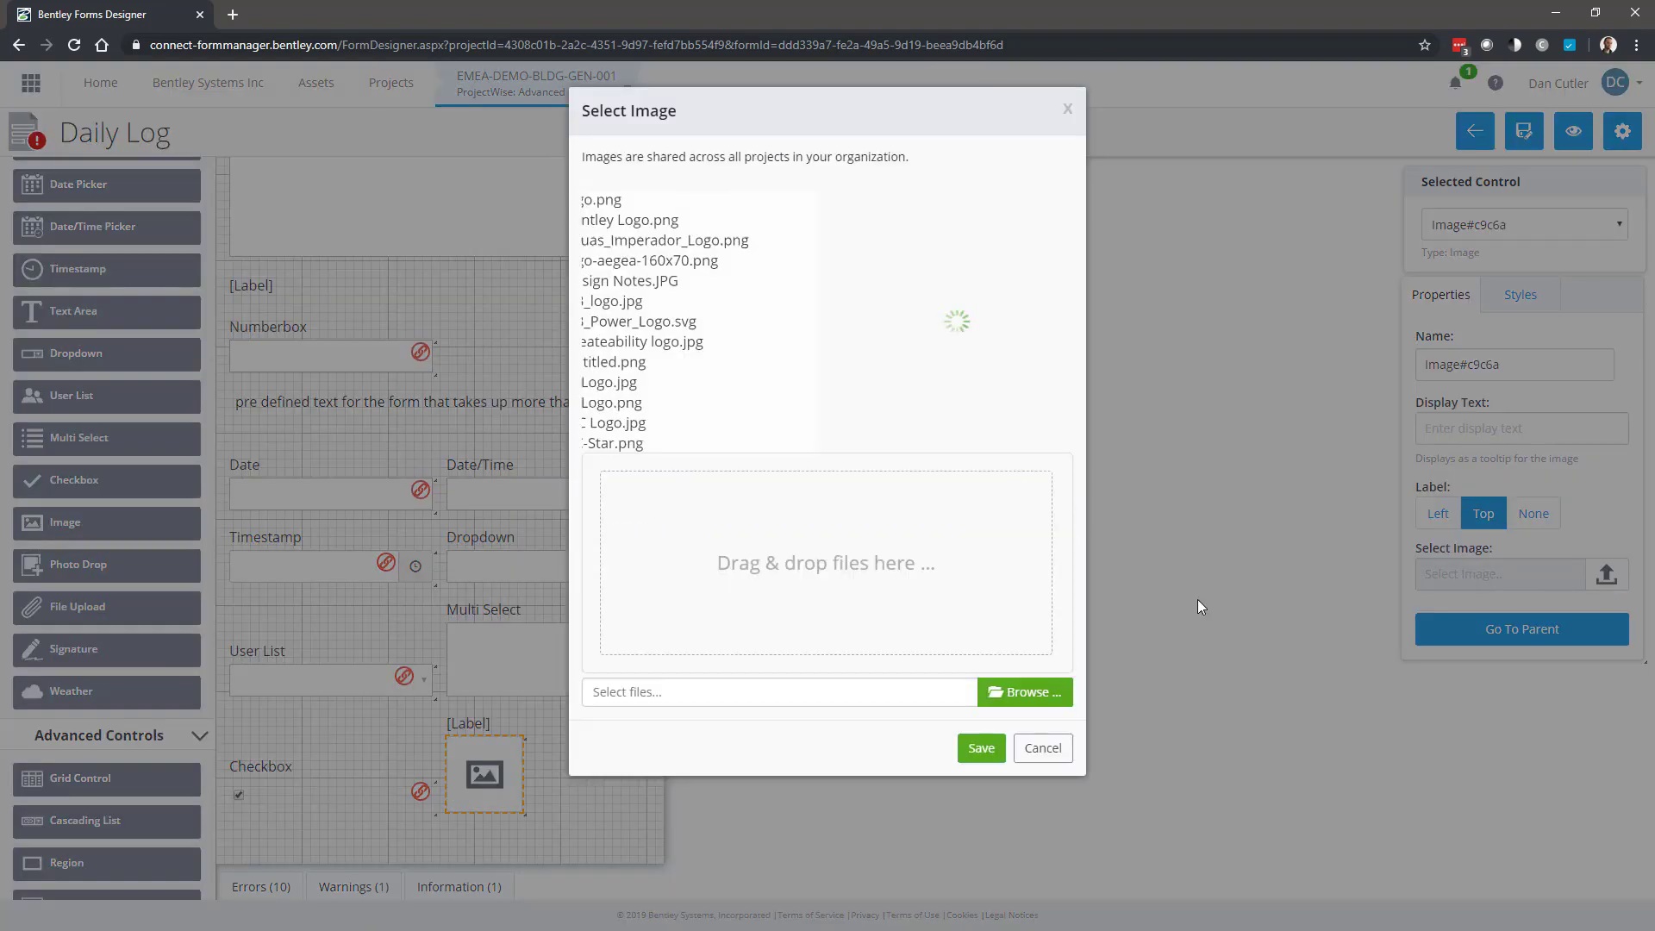
left_click(982, 749)
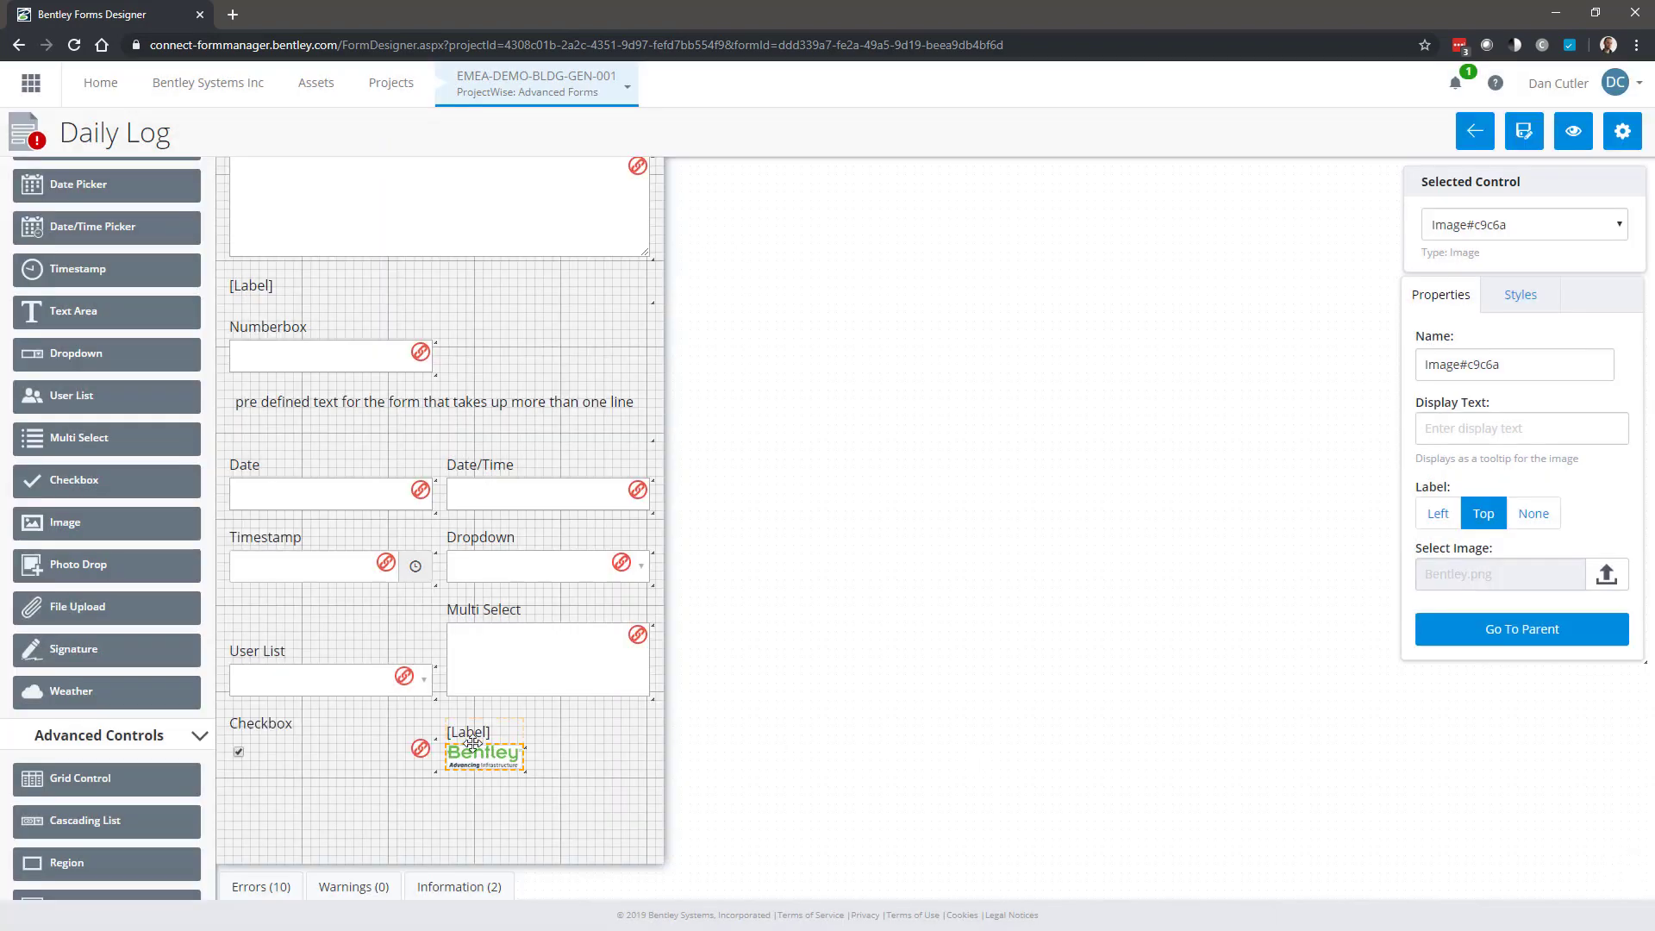
left_click_drag(473, 745, 268, 188)
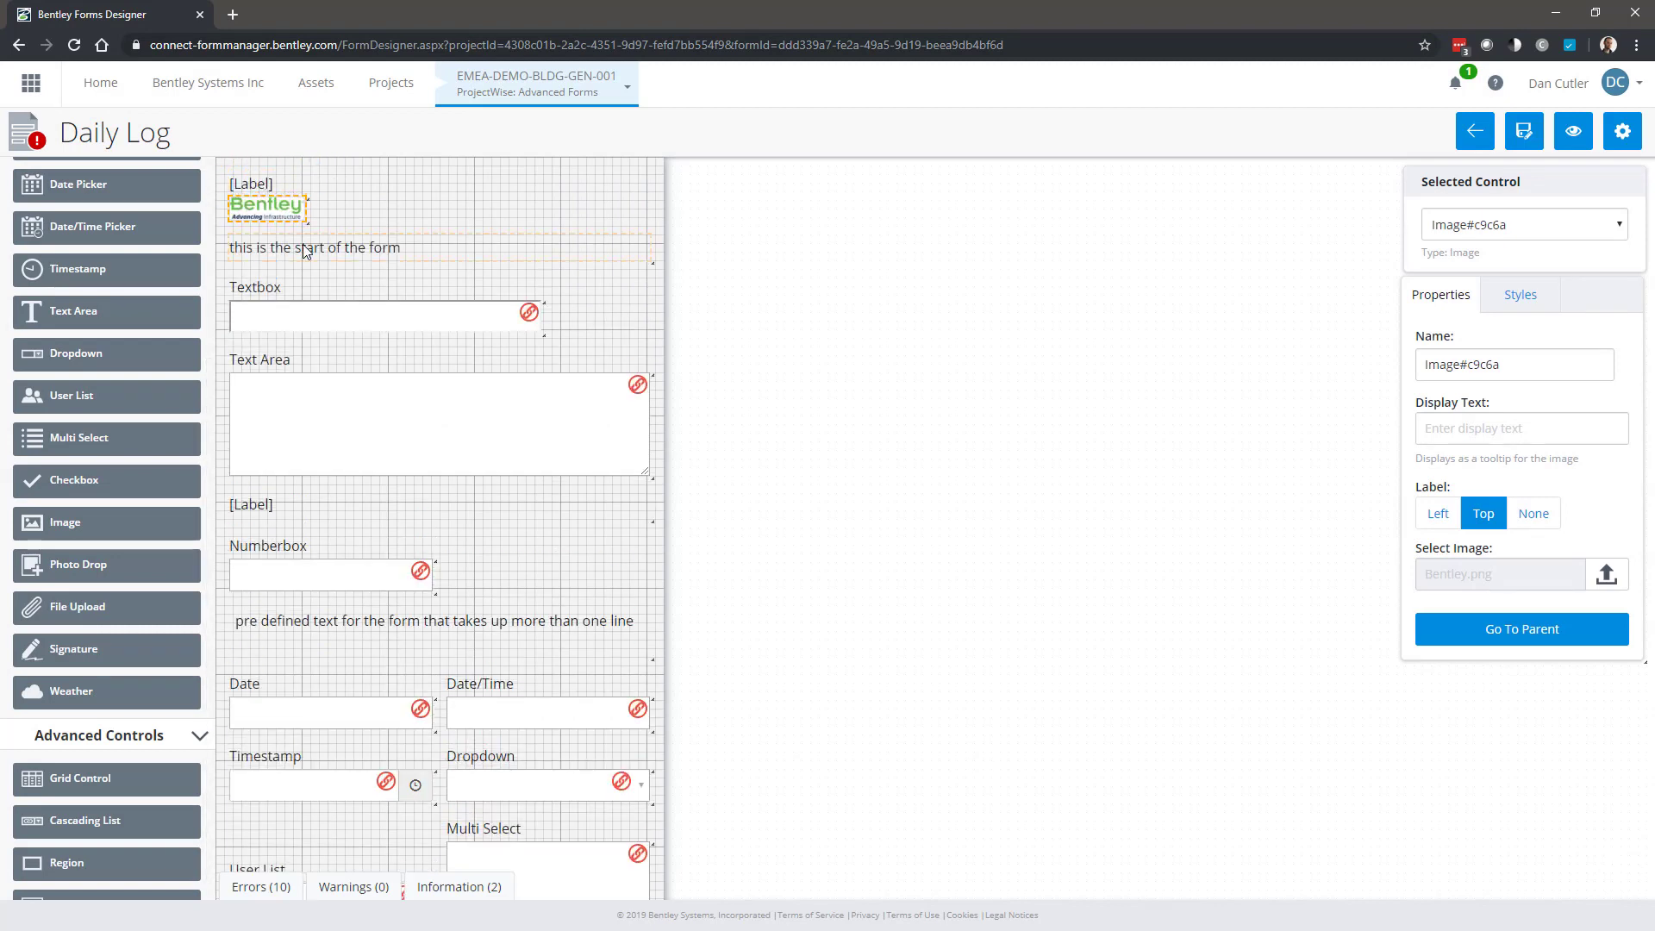
left_click(294, 256)
Keep the Bentley logo's width unit in pixels.
left_click(269, 209)
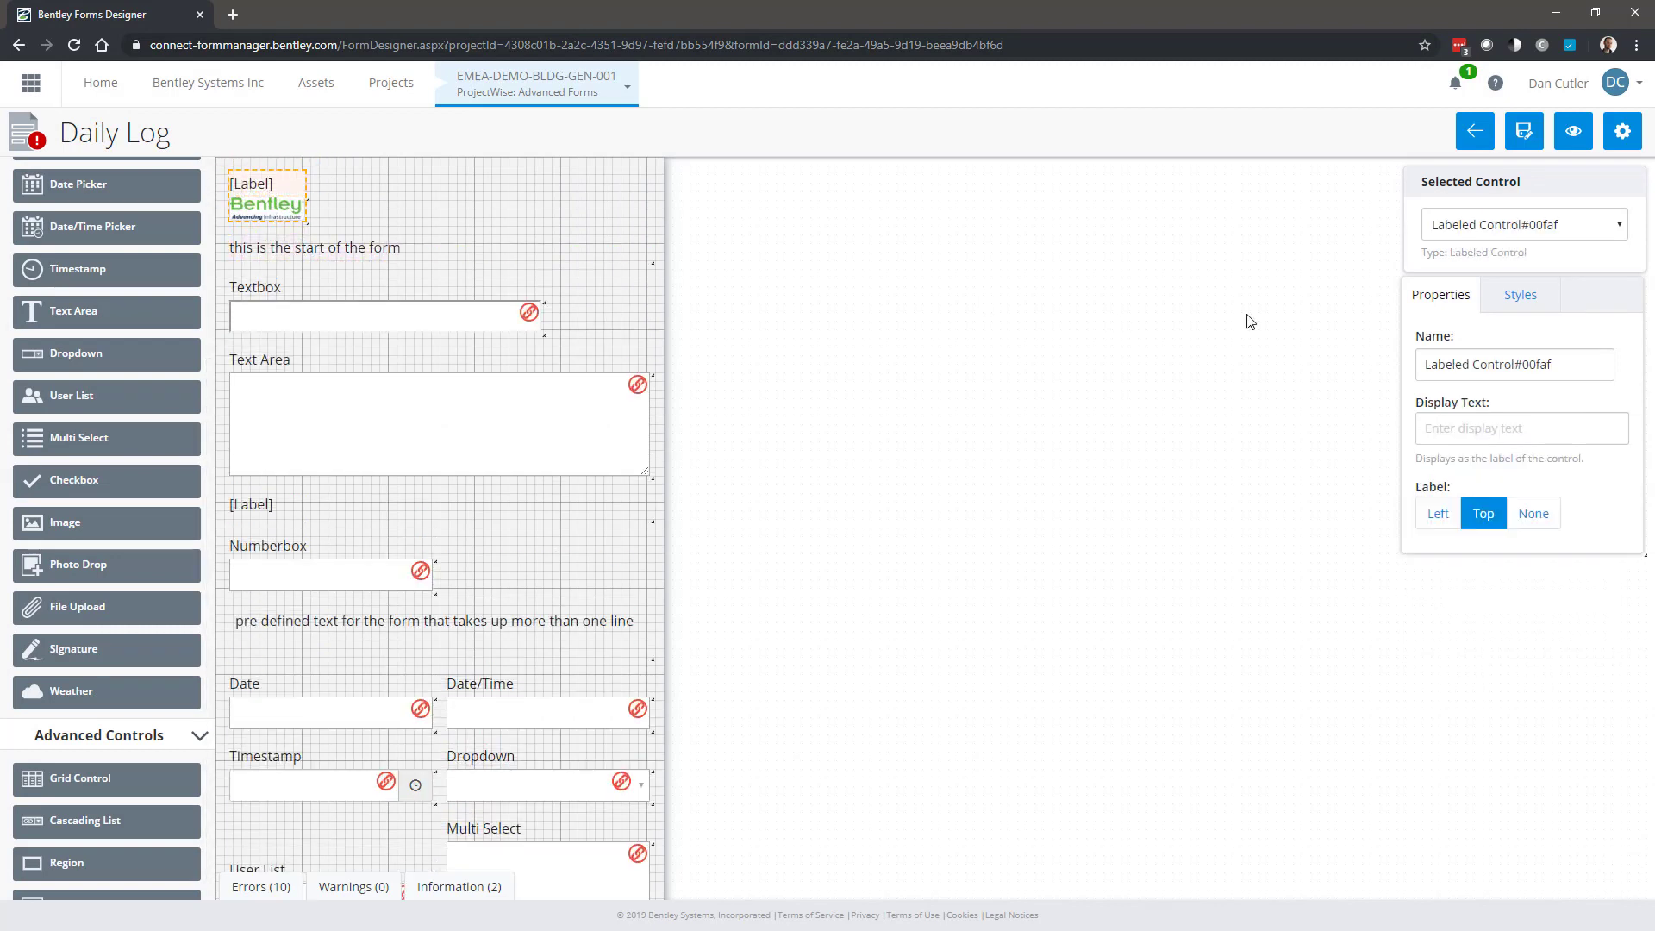
left_click(1520, 296)
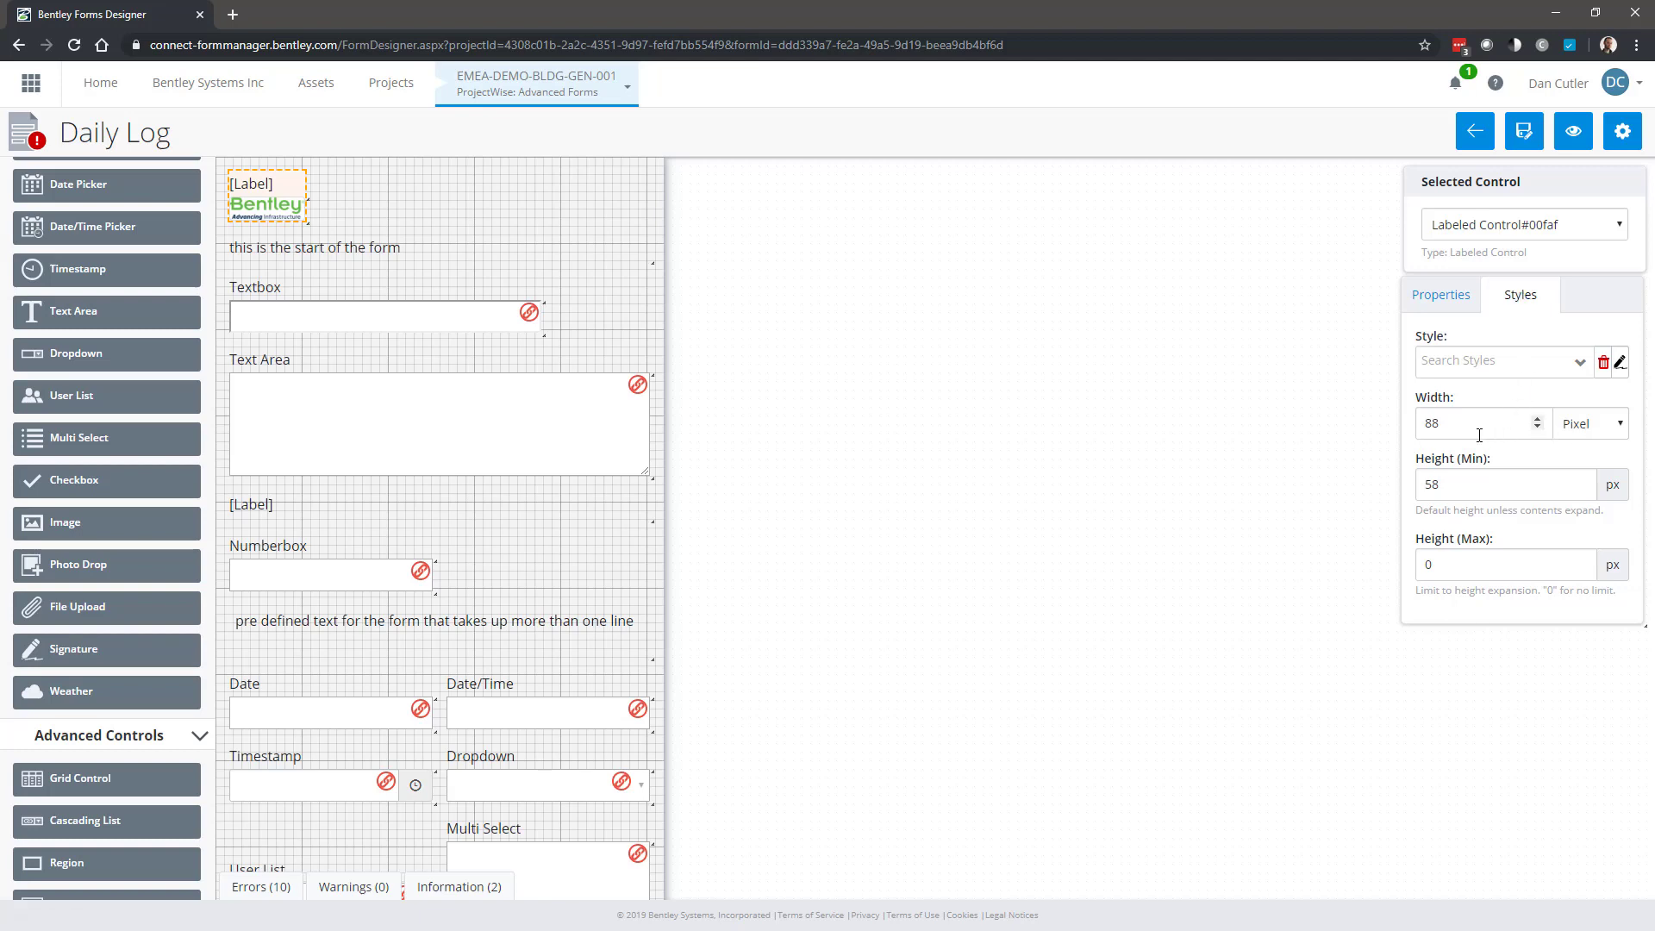
left_click(1615, 423)
left_click(1615, 422)
left_click(1615, 423)
left_click(1470, 417)
Set the start-of-form label width to 75 percent and check it in the tablet preview.
left_click(309, 250)
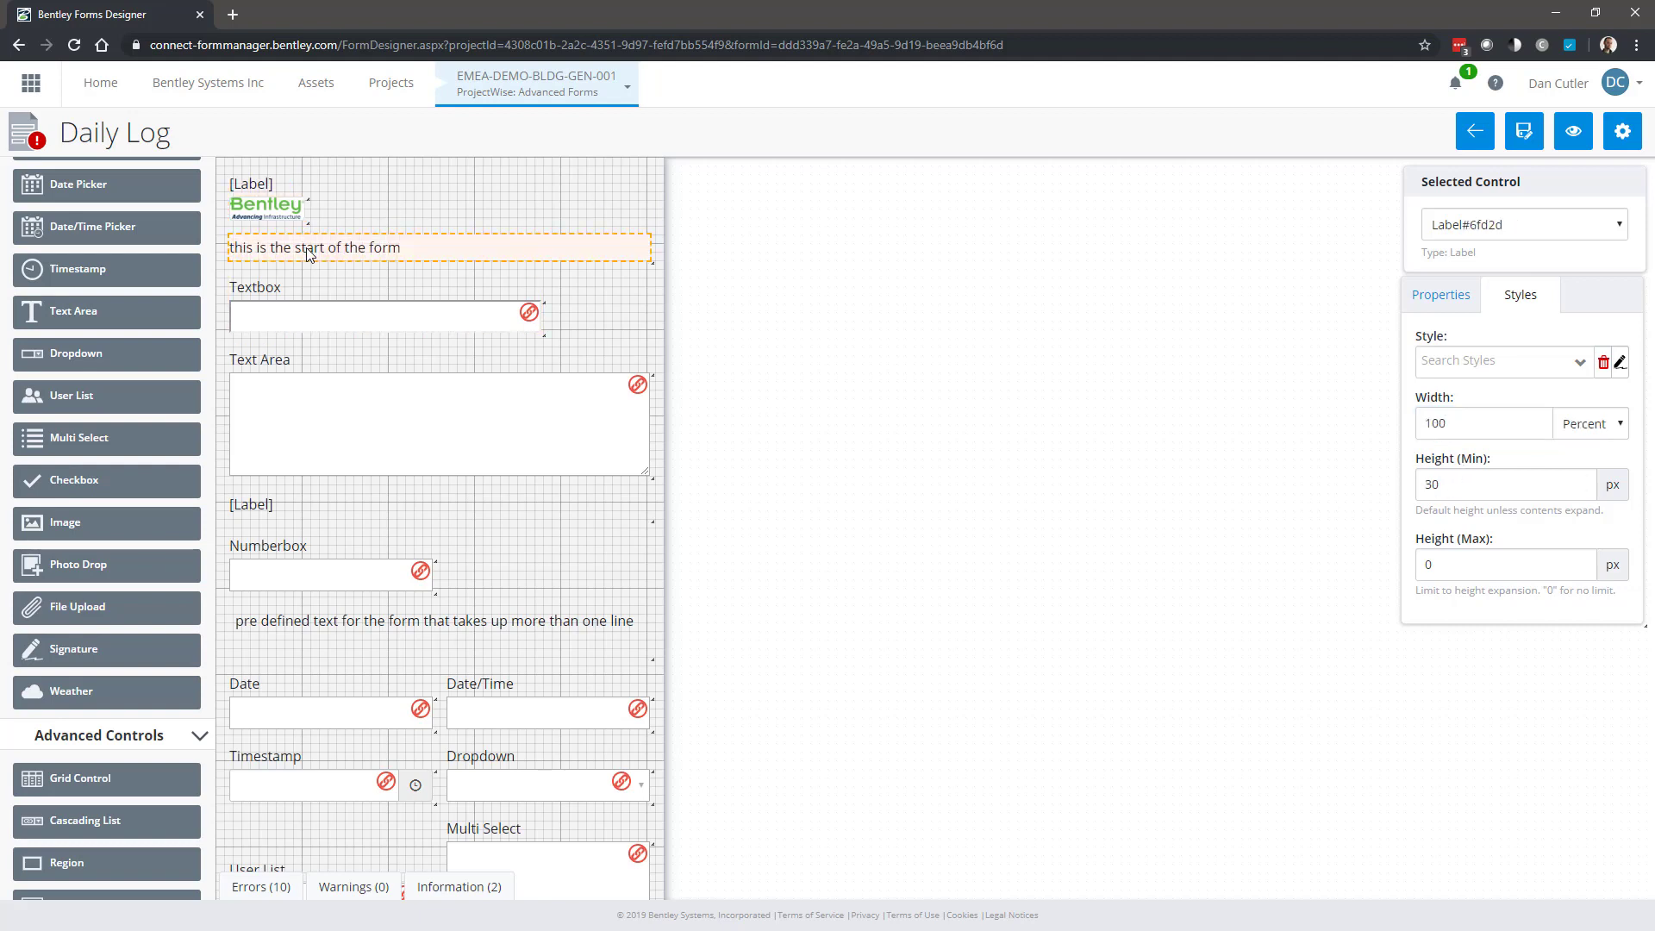
left_click_drag(1449, 423, 1400, 424)
type("75")
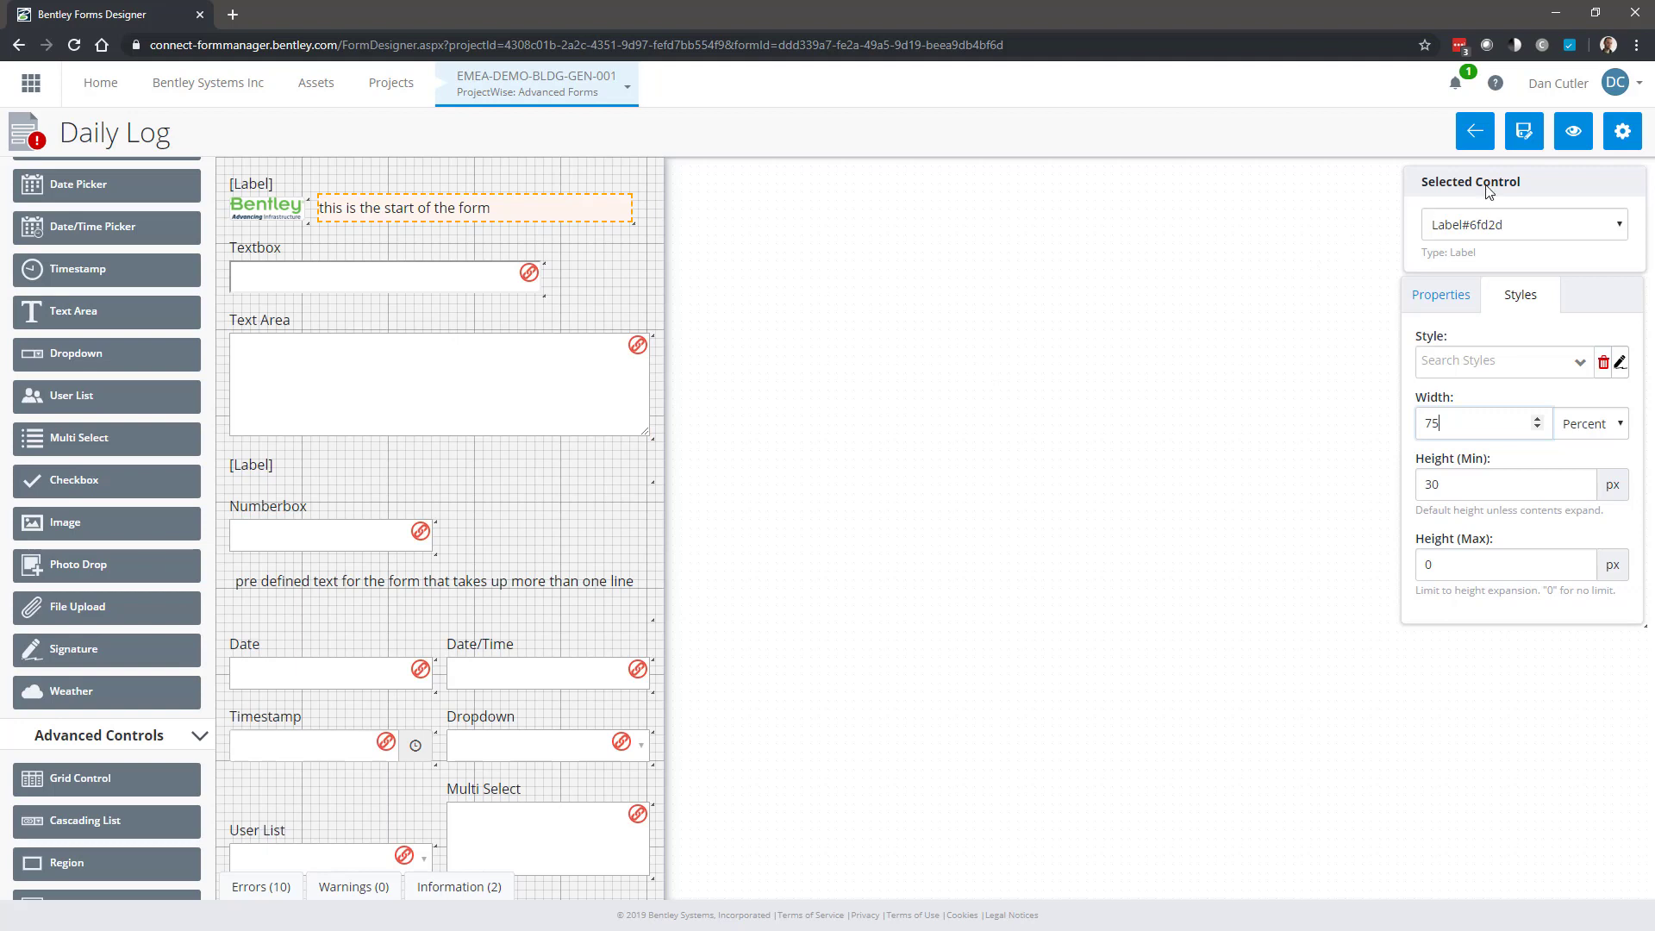
left_click(1578, 139)
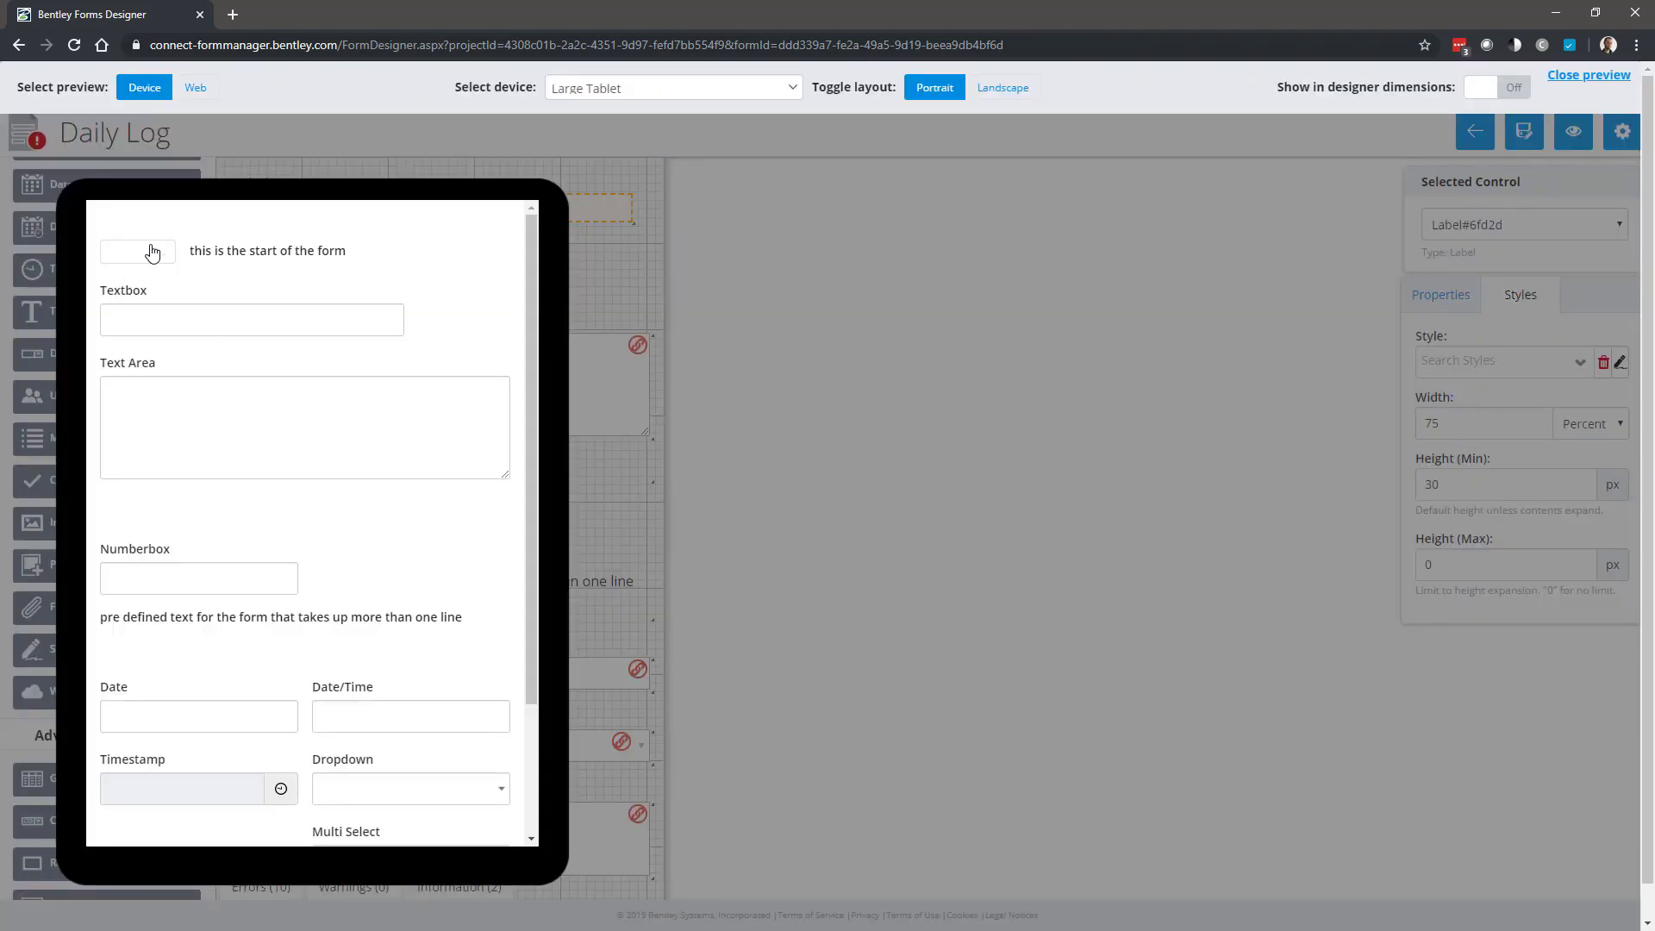
key("Escape")
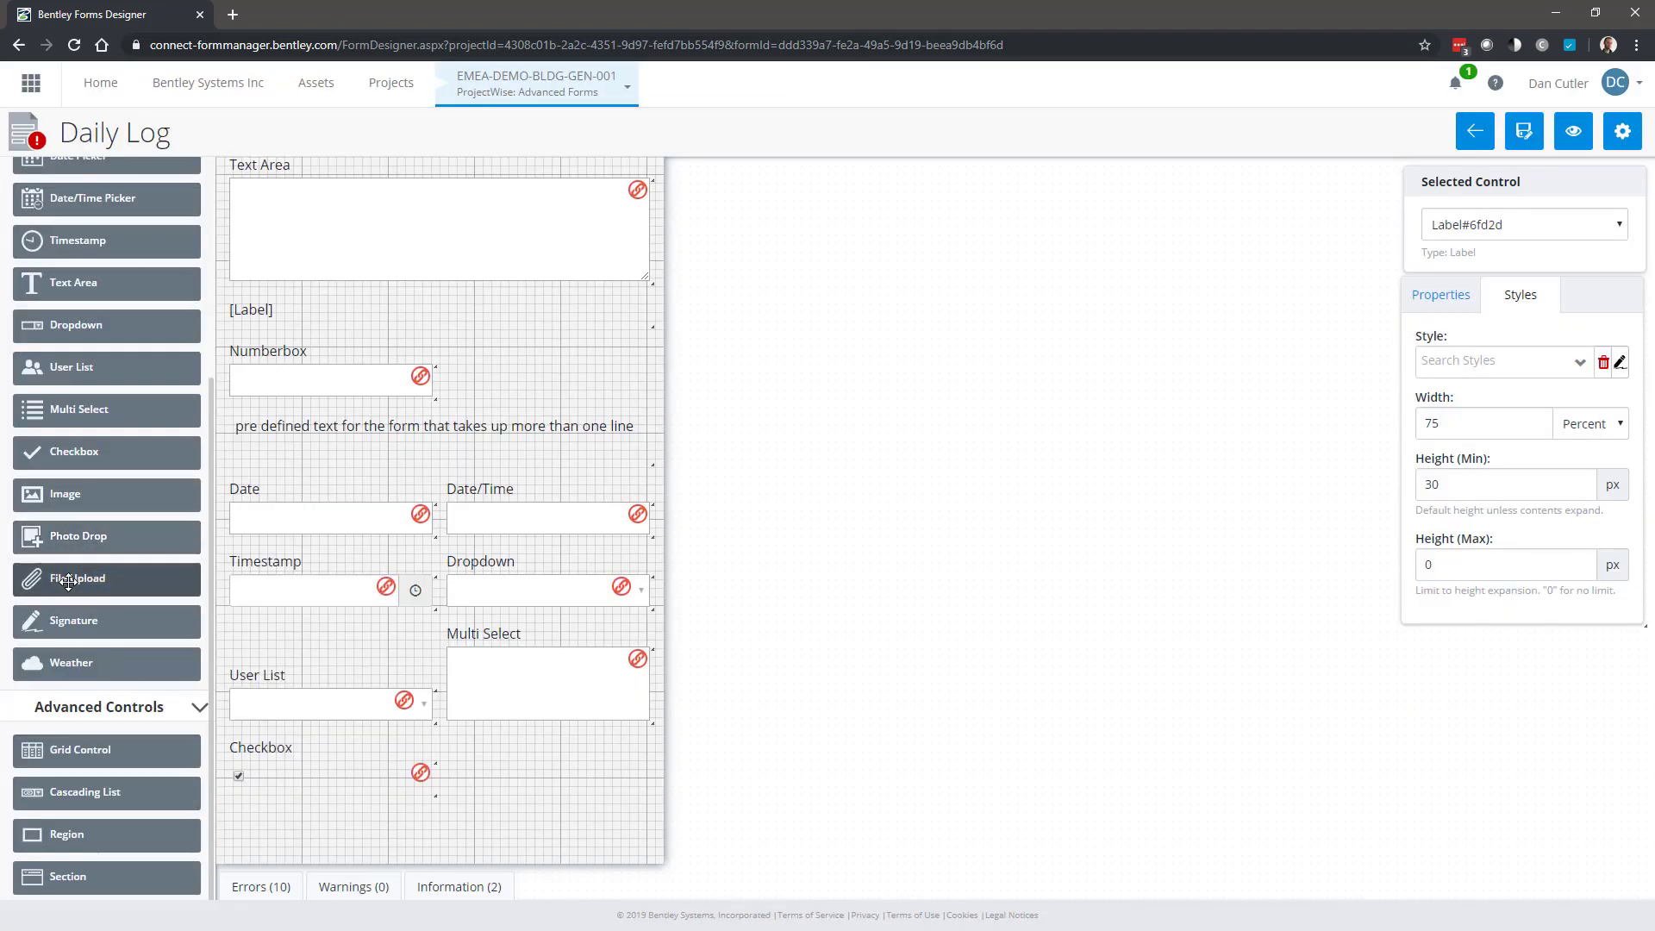
Add a photo drop control, move it beside Numberbox, and select its label for renaming.
left_click_drag(97, 539, 485, 798)
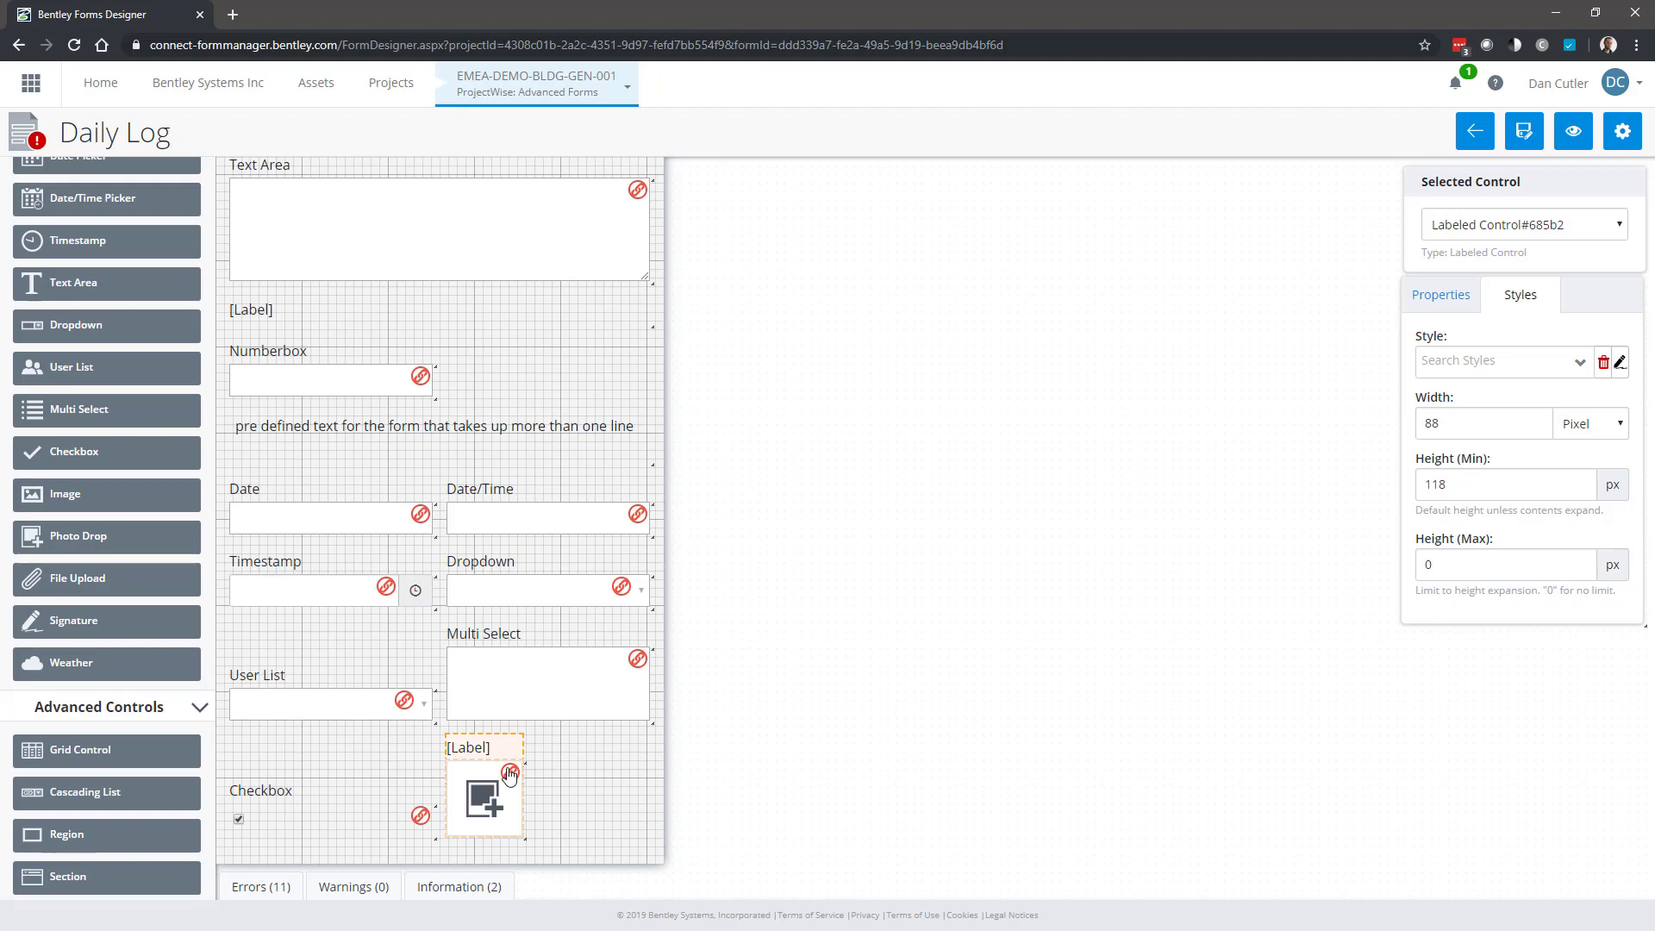
left_click_drag(481, 815, 527, 363)
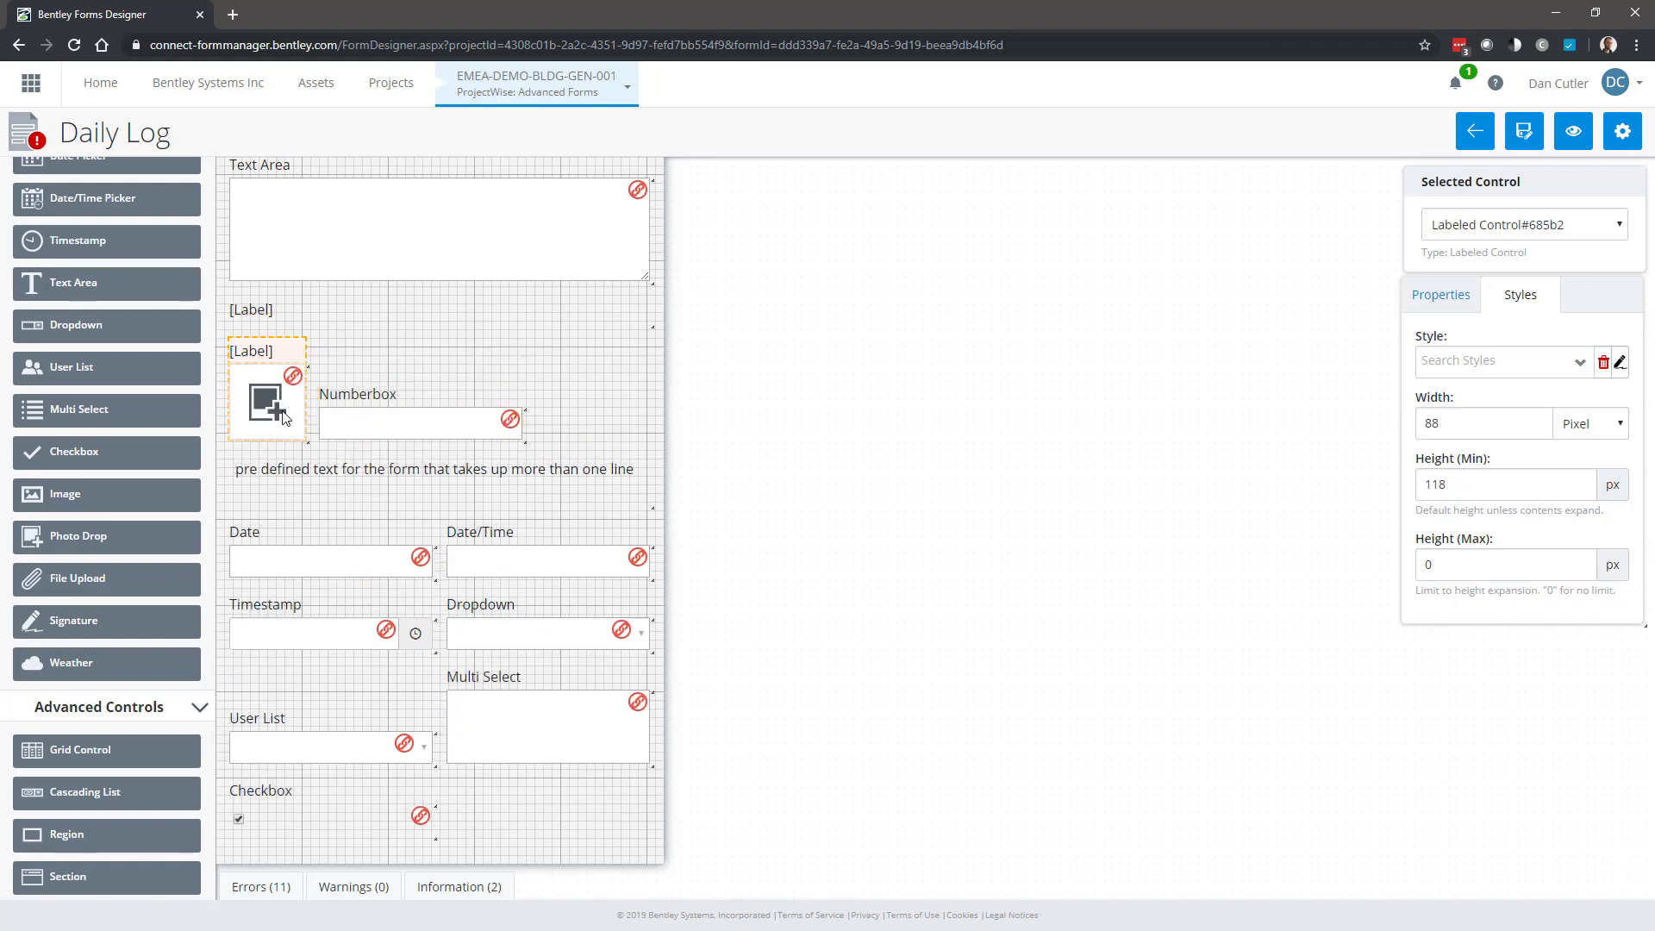
left_click(265, 351)
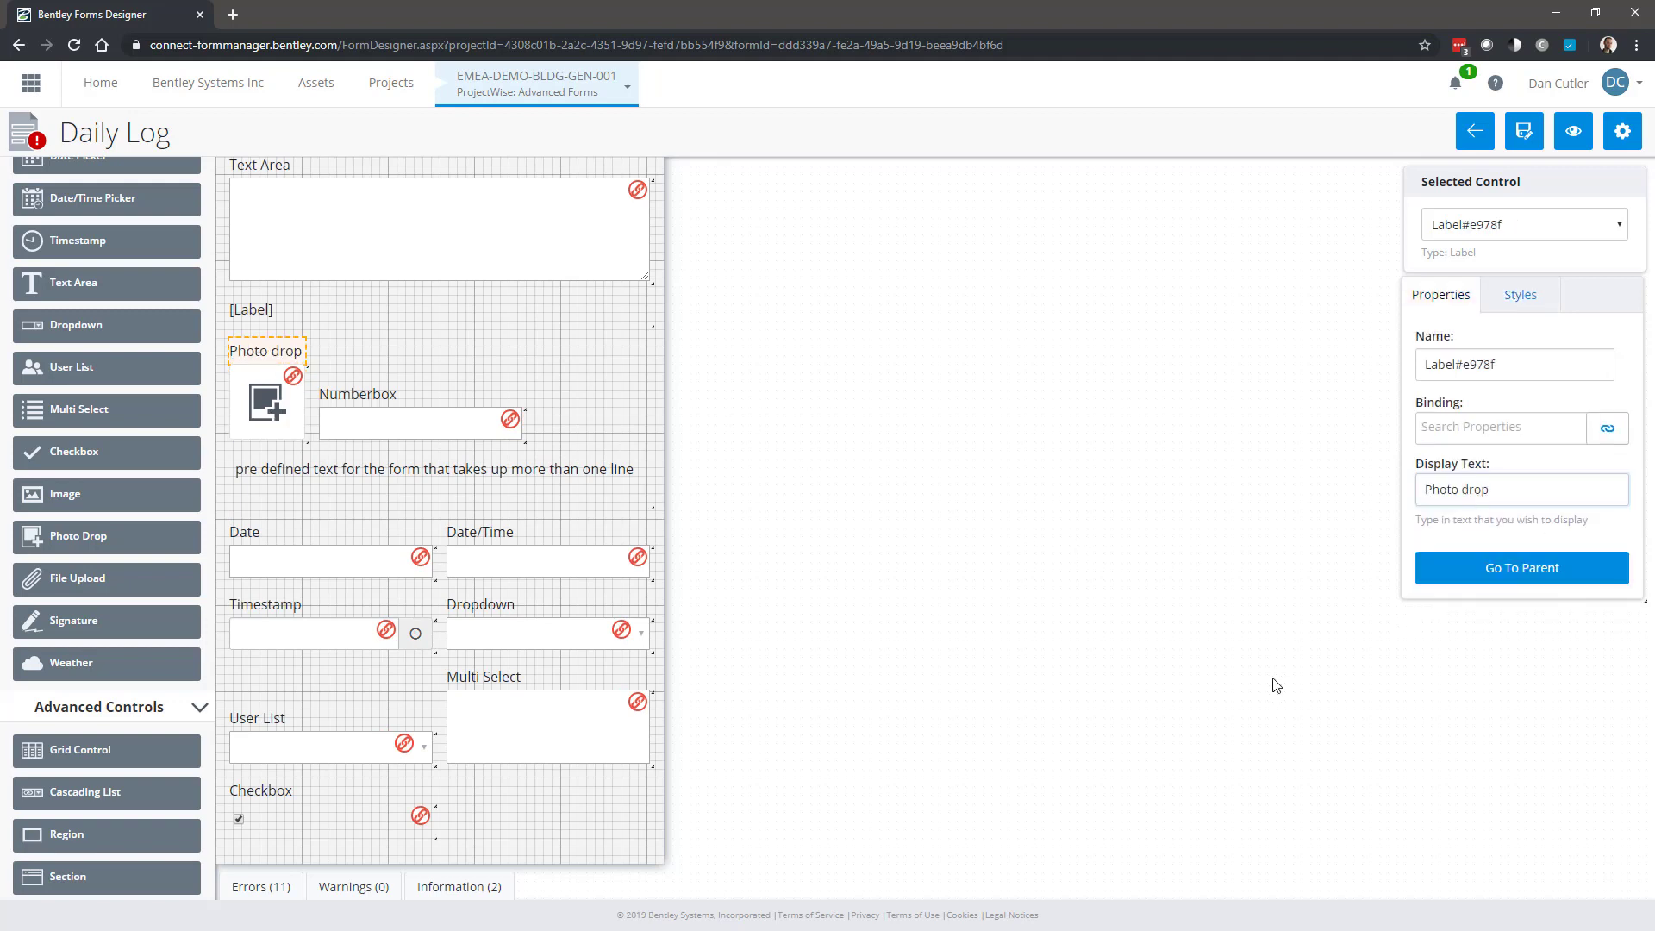
scroll(110, 700, "up", 1)
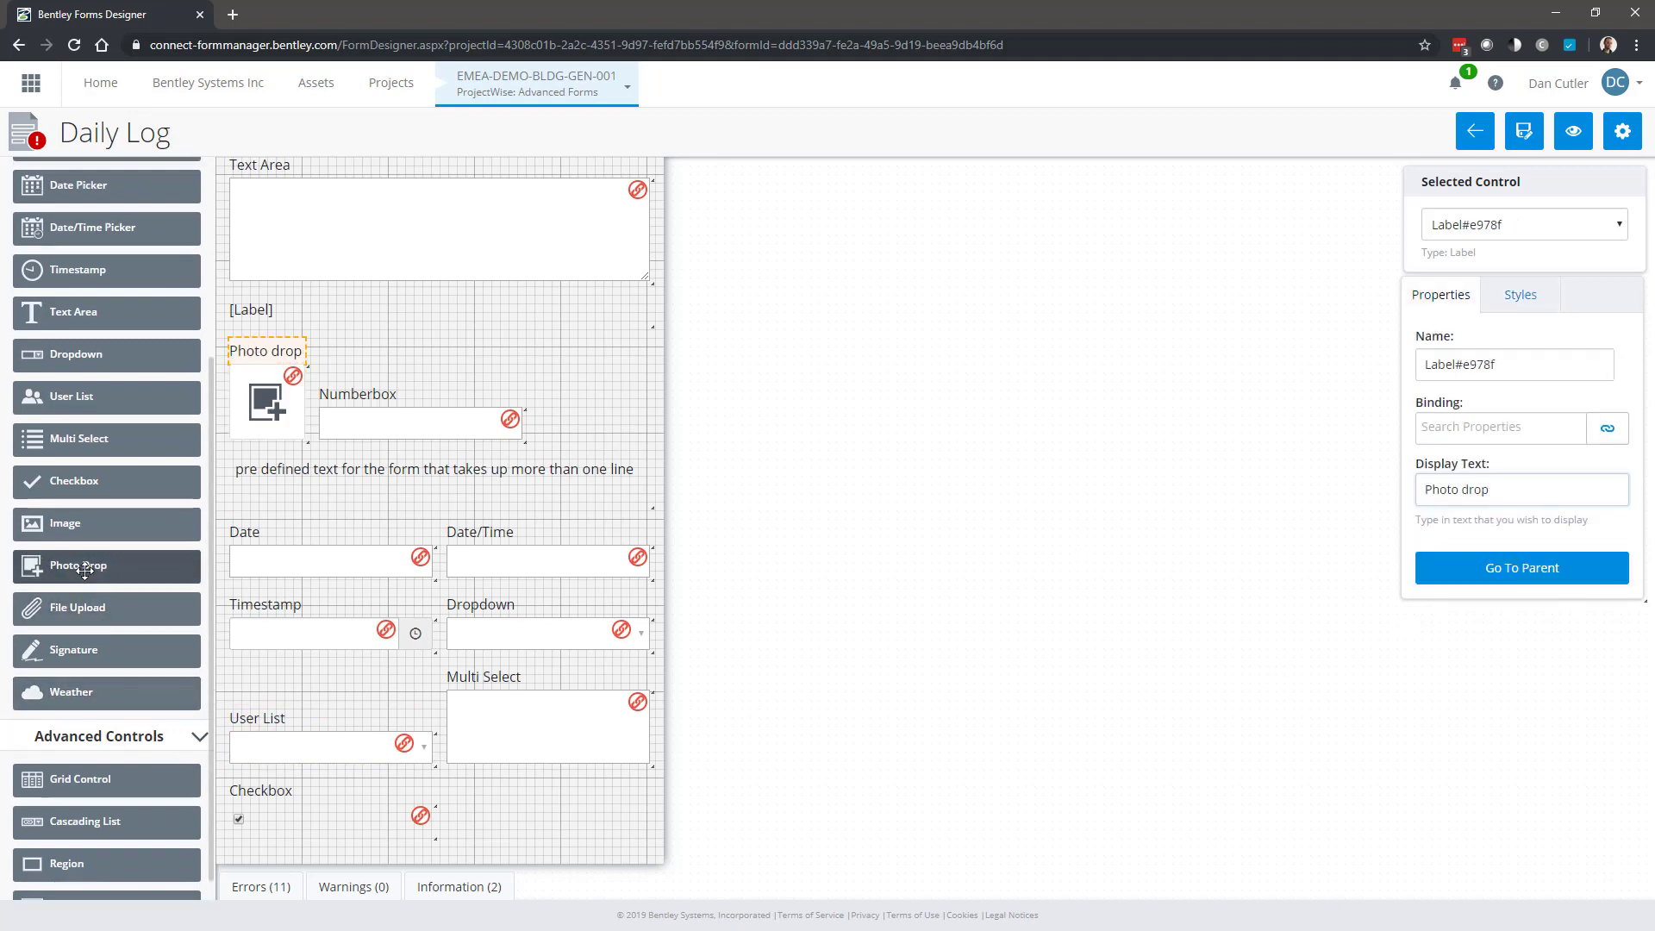
Add a File Upload control and a Signature field side by side below User List.
left_click_drag(62, 606, 274, 834)
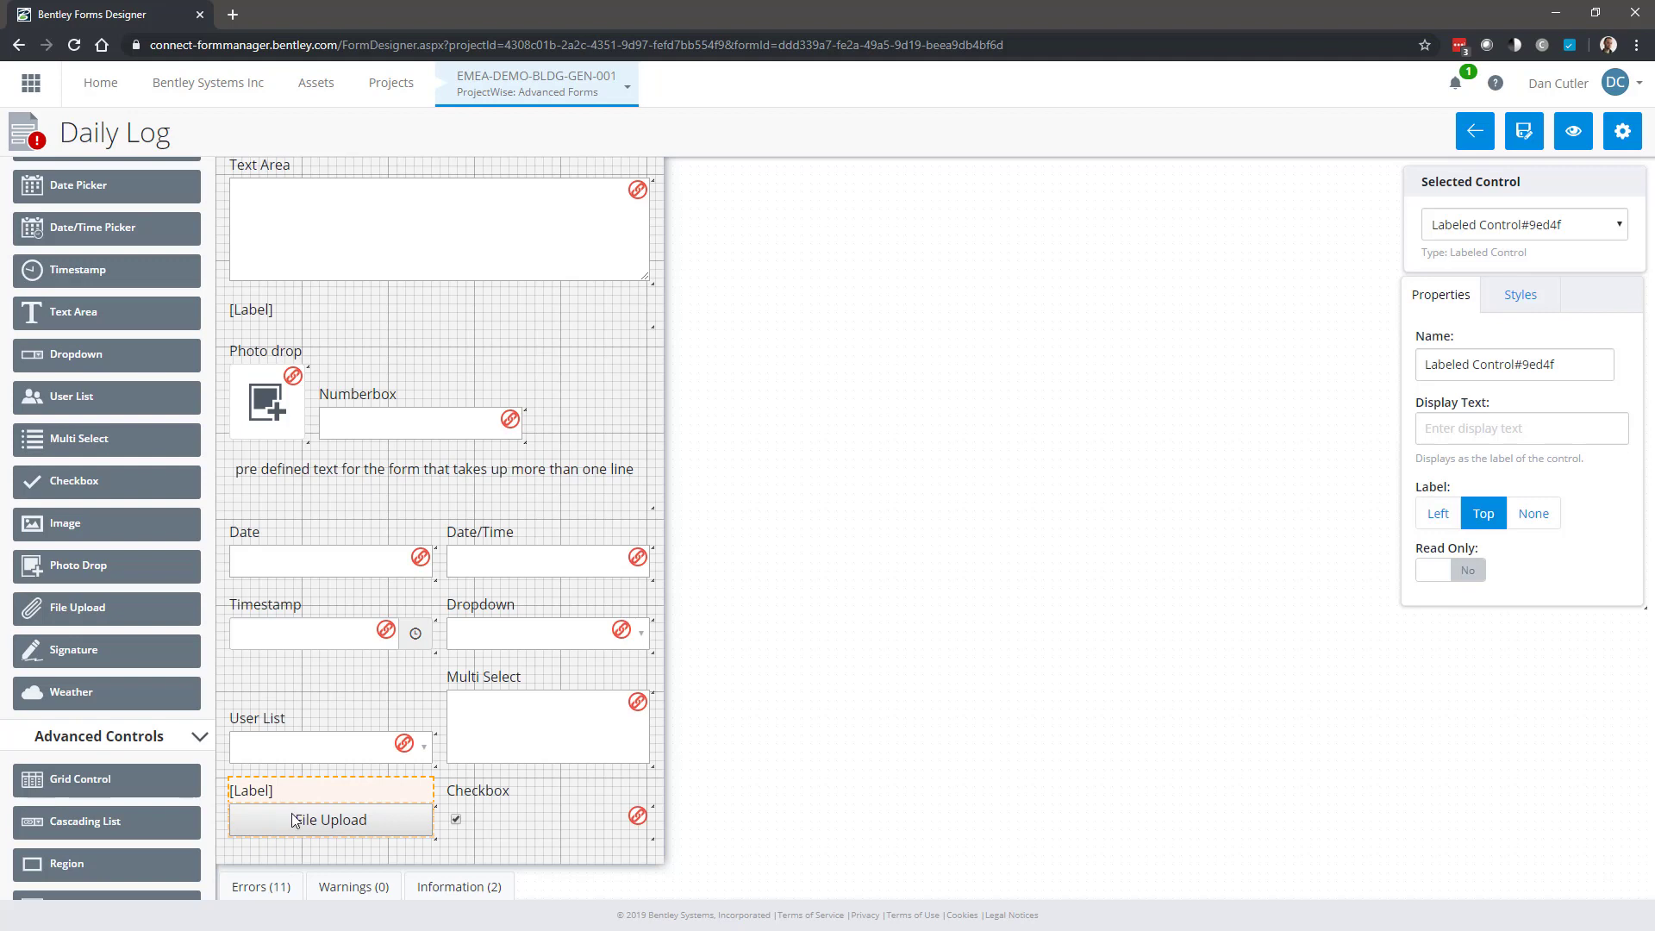
mouse_move(74, 651)
left_mouse_down()
mouse_move(362, 828)
mouse_move(476, 841)
left_mouse_up()
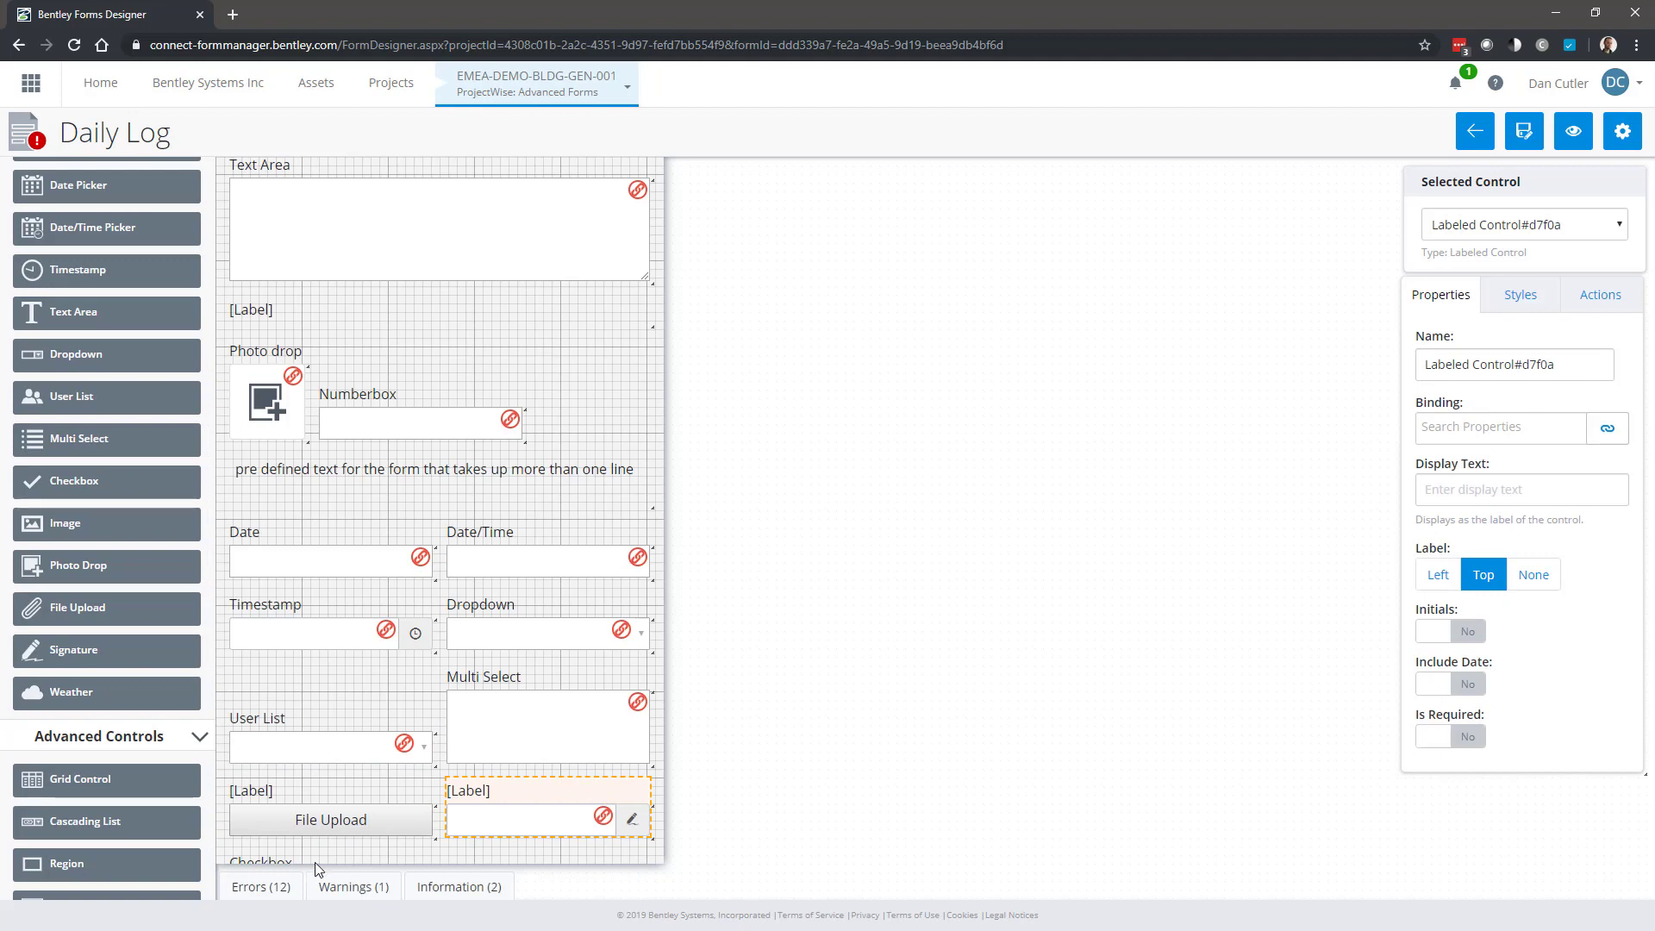
Apply the Fix for the controls-outside-canvas-boundaries warning, bringing the form to 0 warnings.
left_click(354, 890)
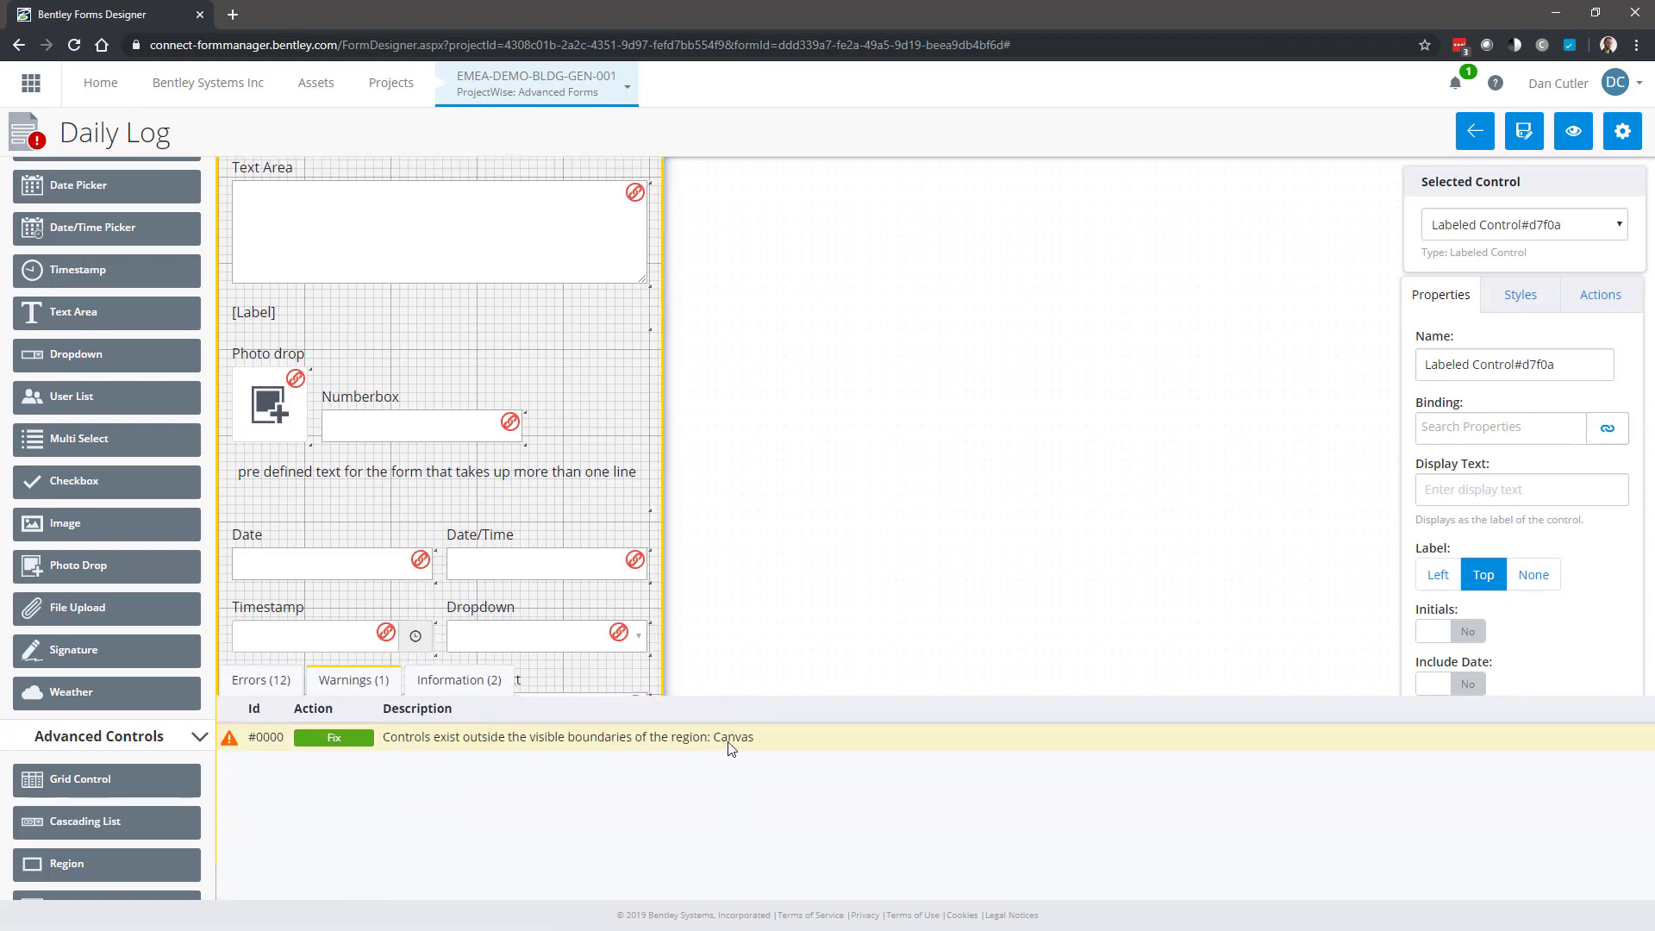
left_click(336, 739)
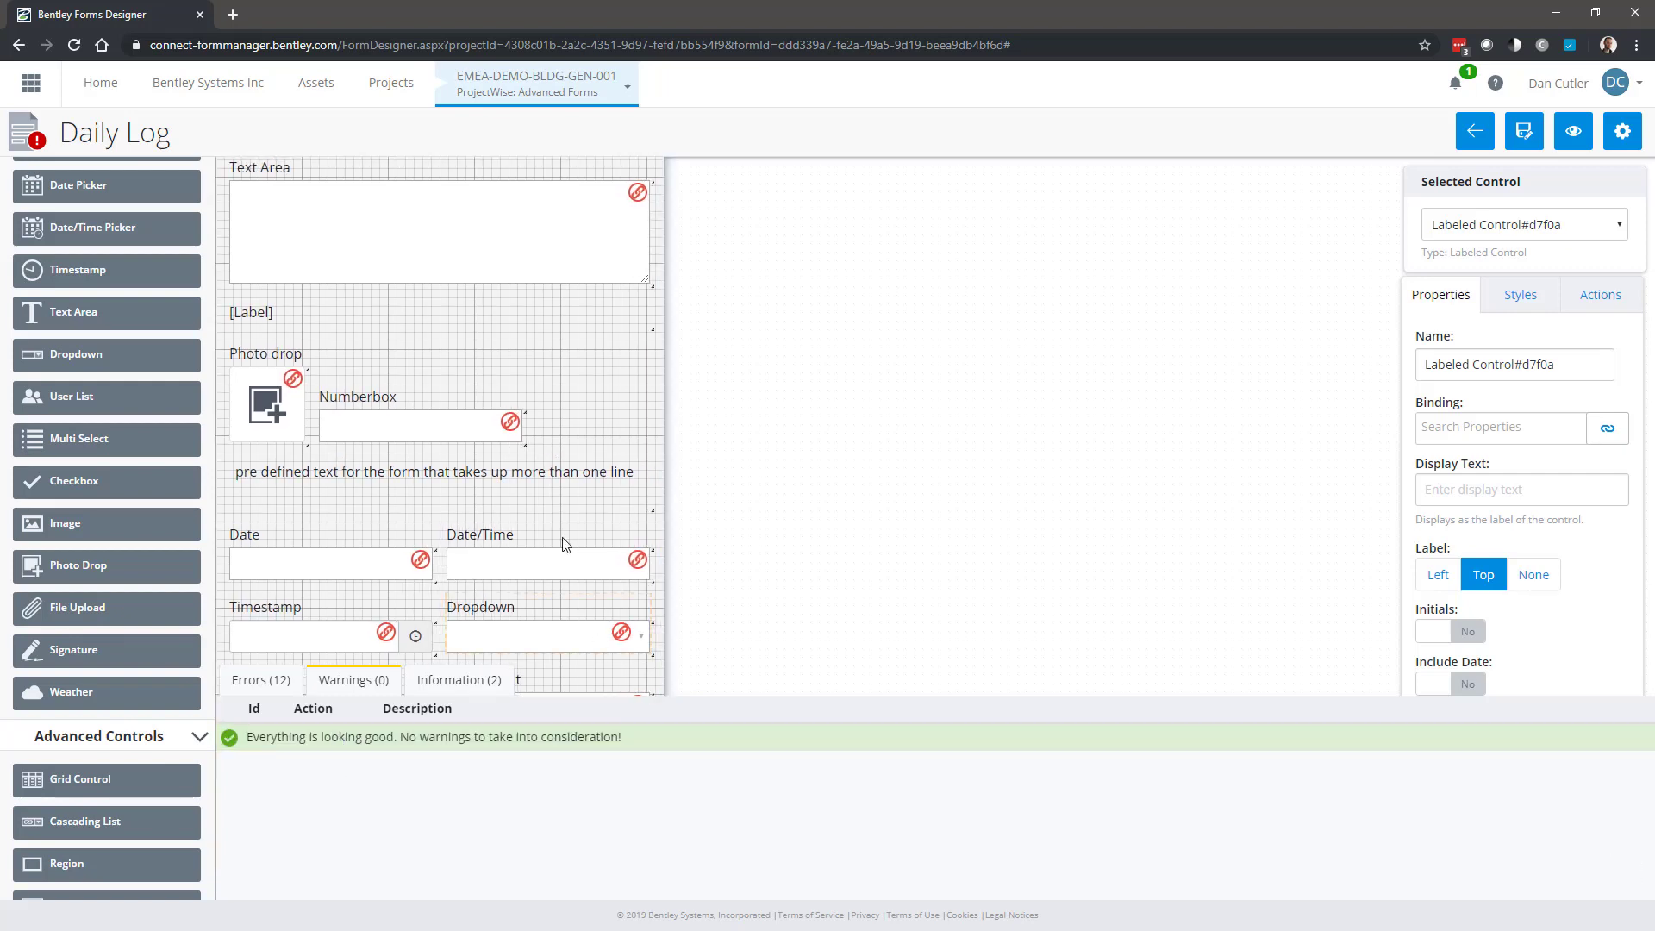
scroll(528, 538, "down", 1)
left_click(360, 683)
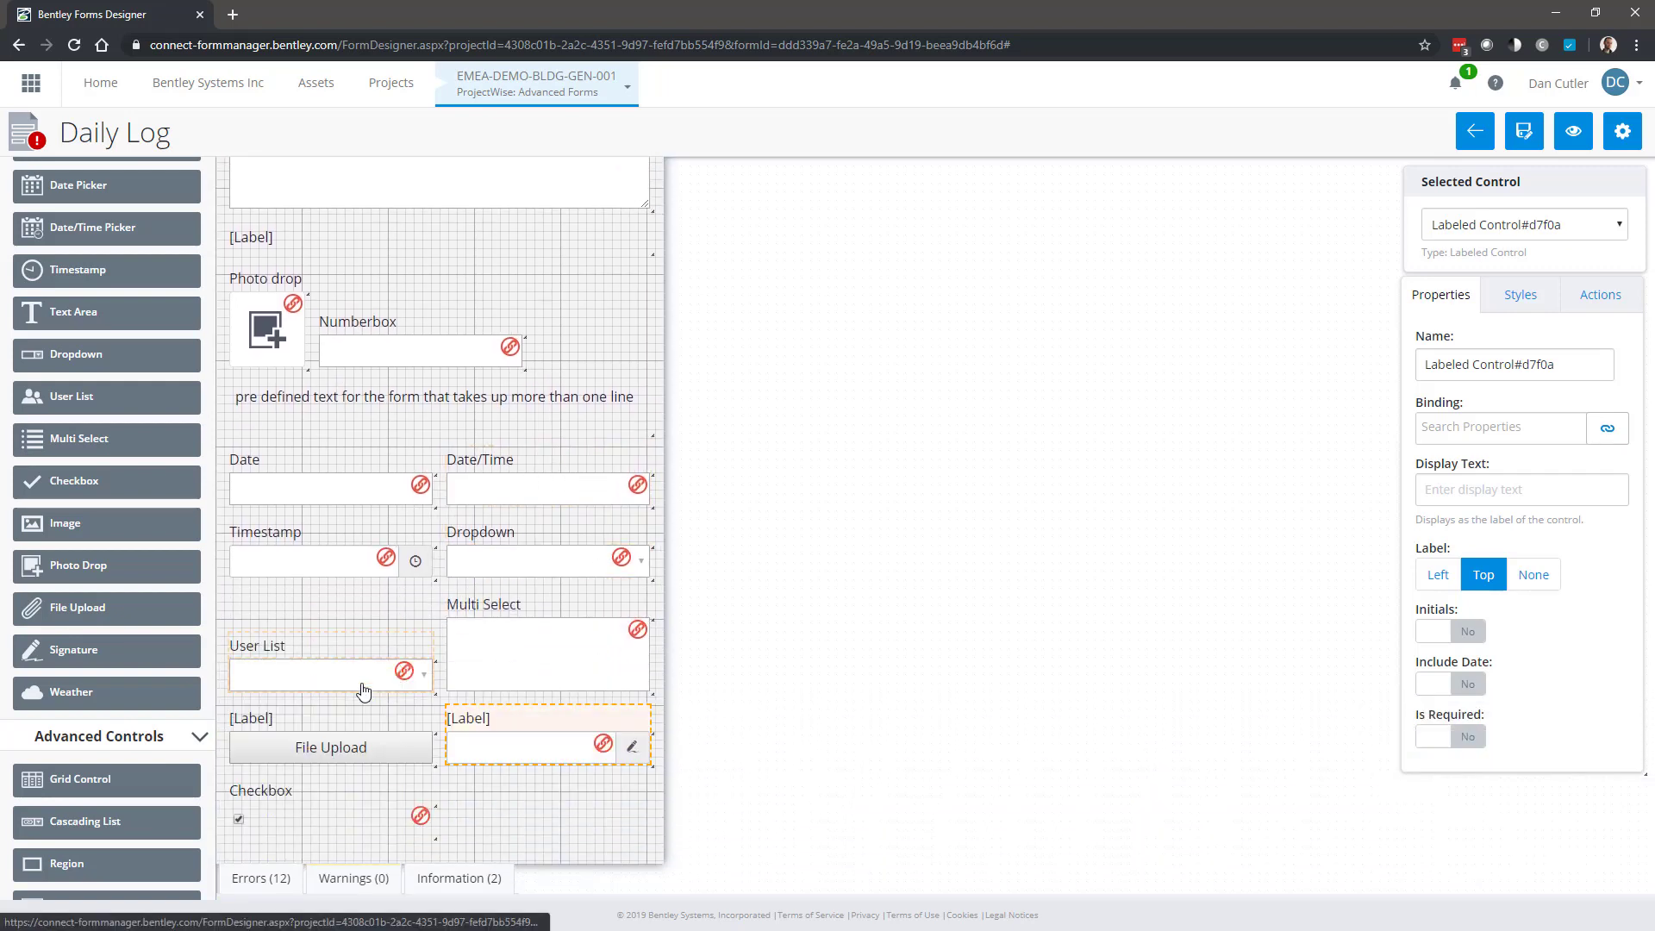